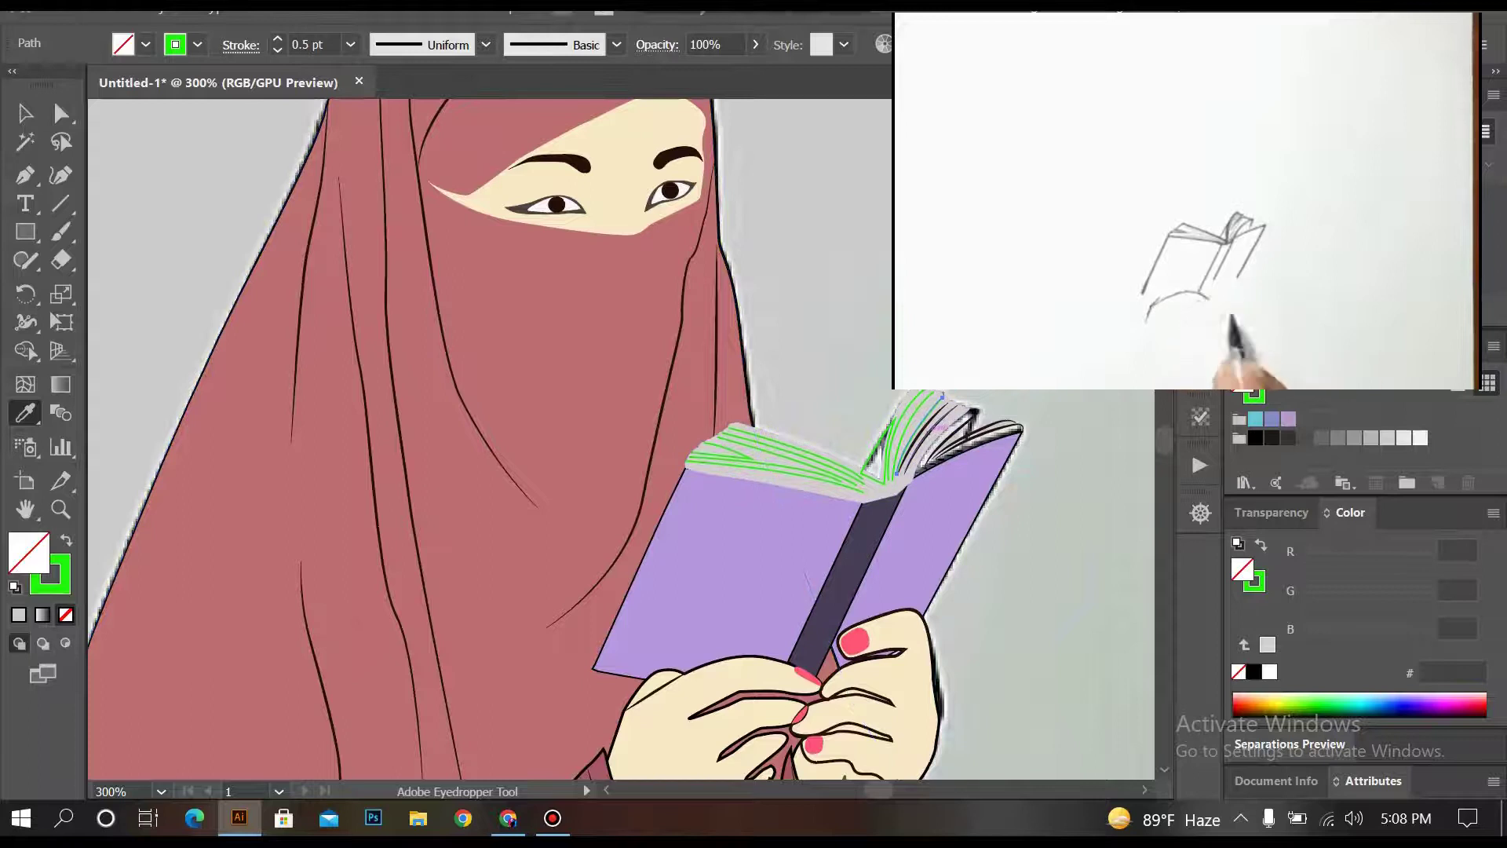
Step: Restyle the green page lines on the book's right-hand page with the dark 1 pt stroke and the tapered width profile
left_click(486, 45)
left_click(408, 125)
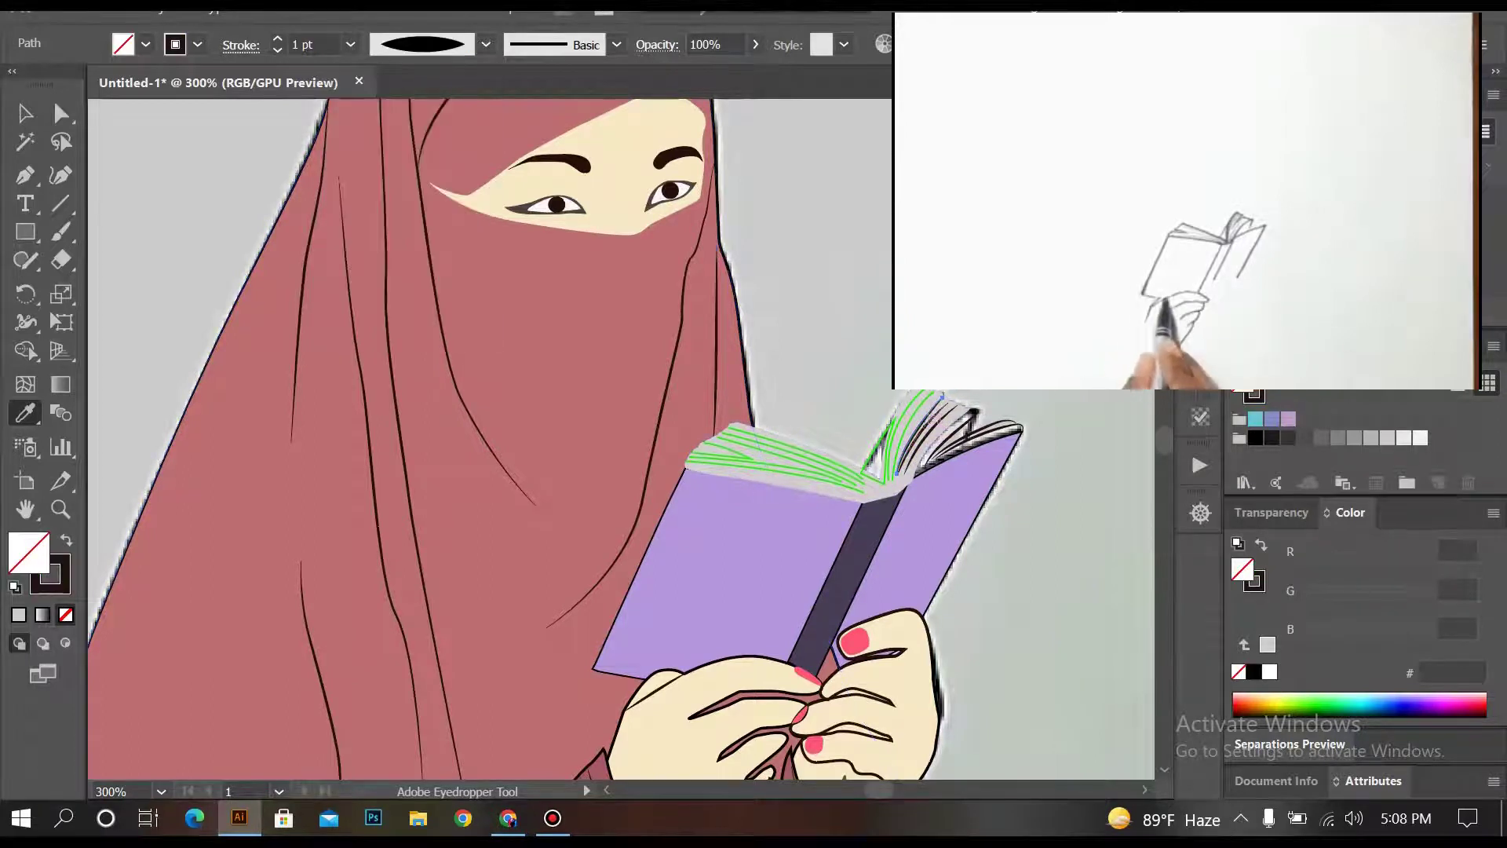
key("ctrl+z")
key("ctrl+z")
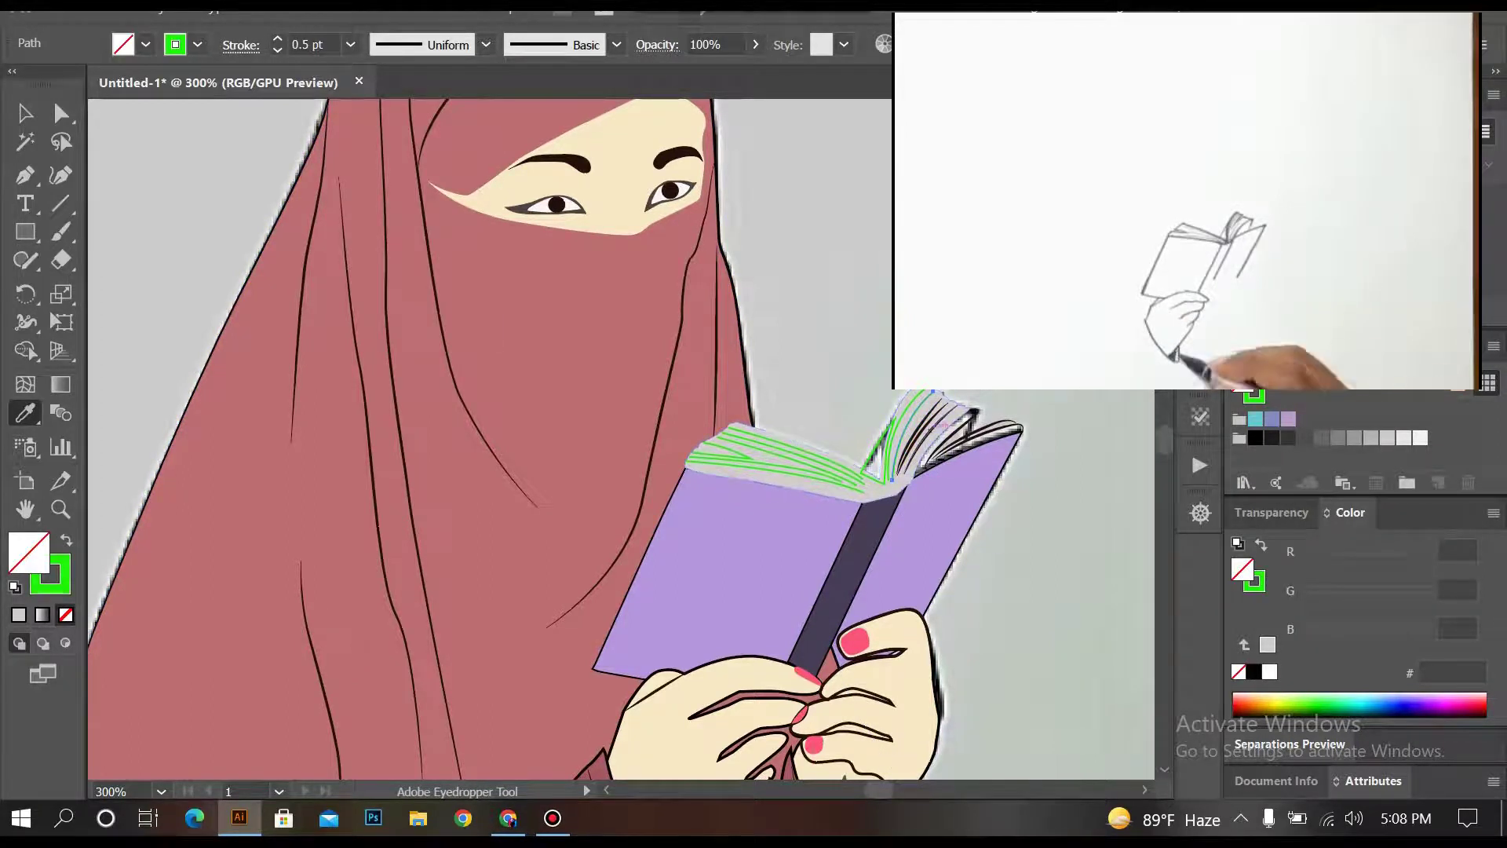
key("ctrl+shift+z")
key("ctrl+shift+z")
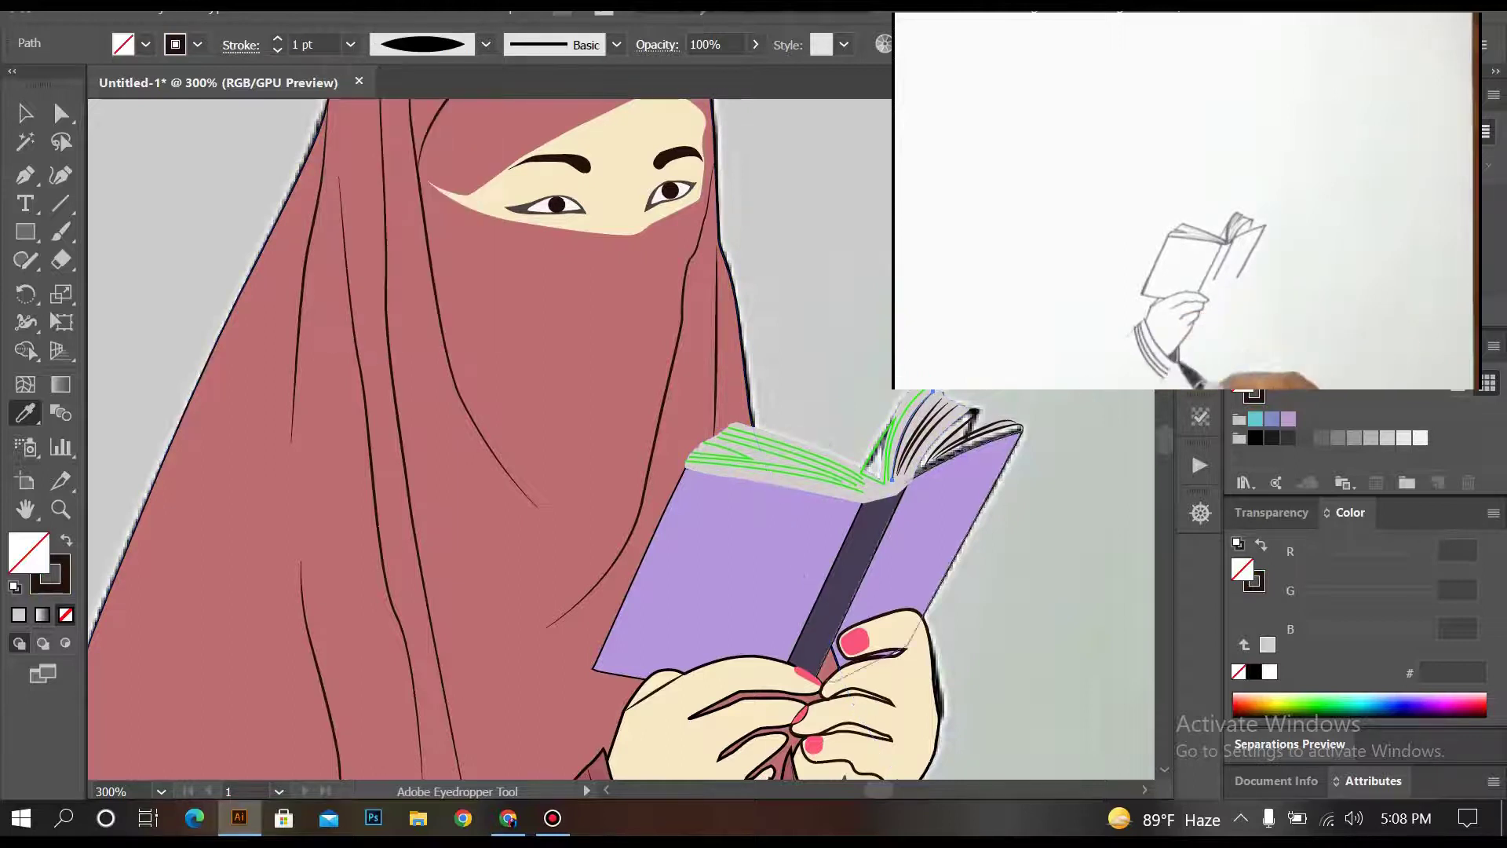
key("ctrl+=")
key("ctrl+z")
key("ctrl+z")
key("ctrl+shift+z")
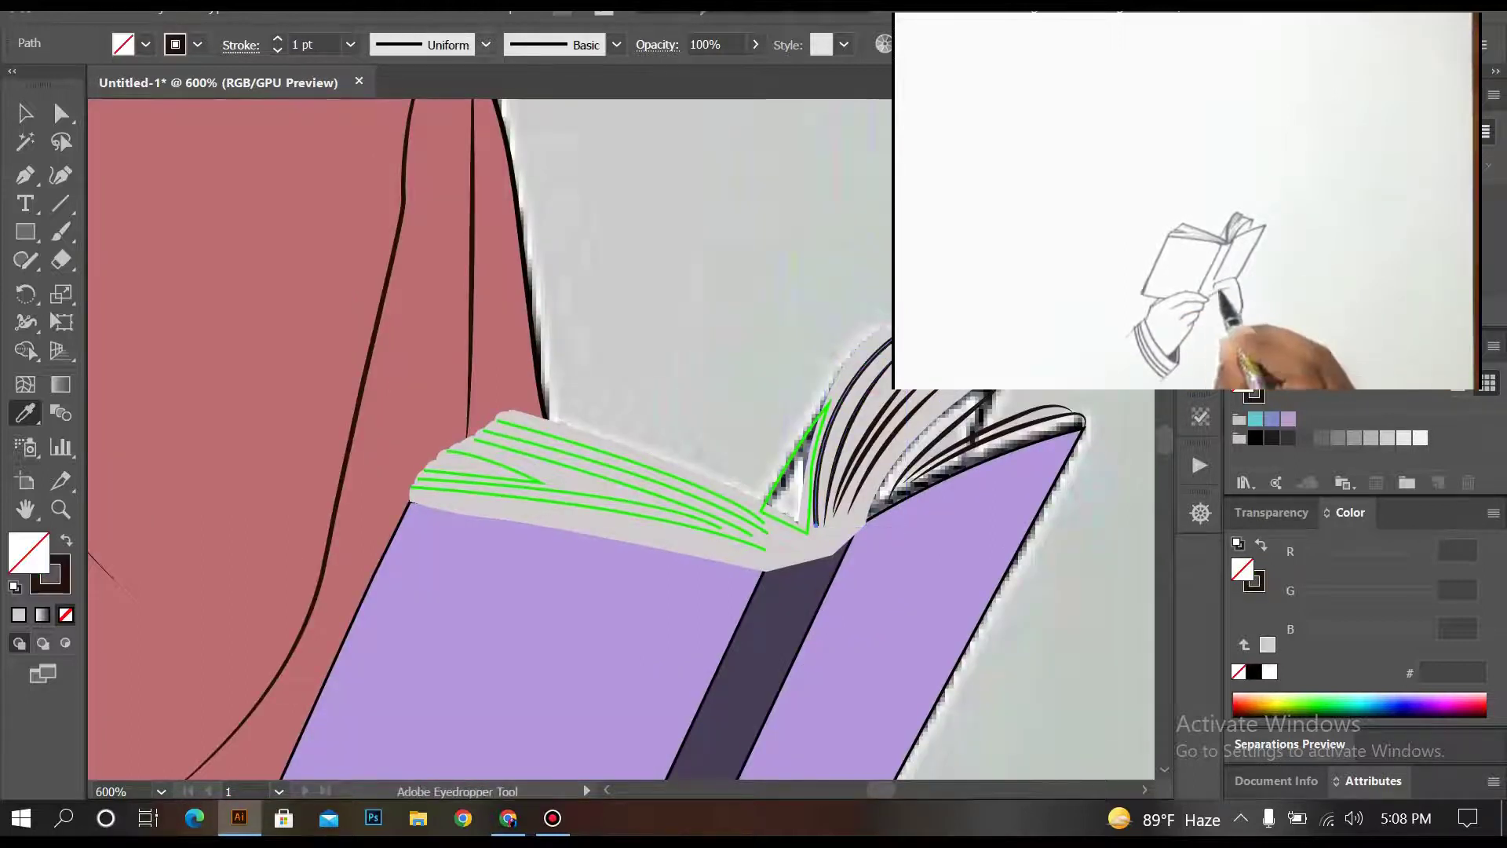
key("ctrl+shift+z")
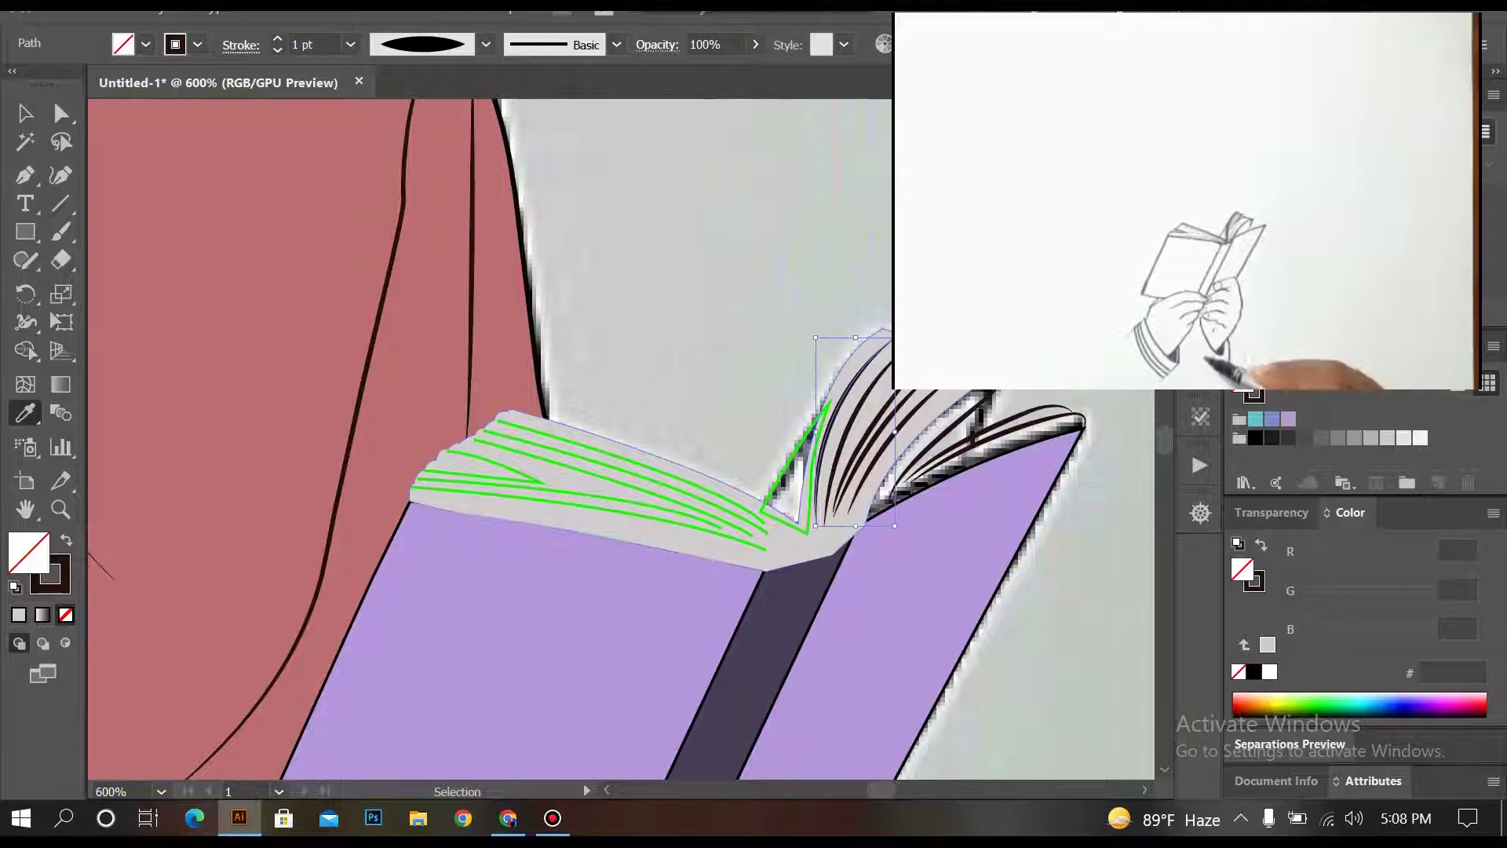
Step: Give the uppermost line of the book's left-hand page the same dark 1 pt stroke and tapered width profile
key("ctrl+z")
key("ctrl+z")
key("ctrl+shift+z")
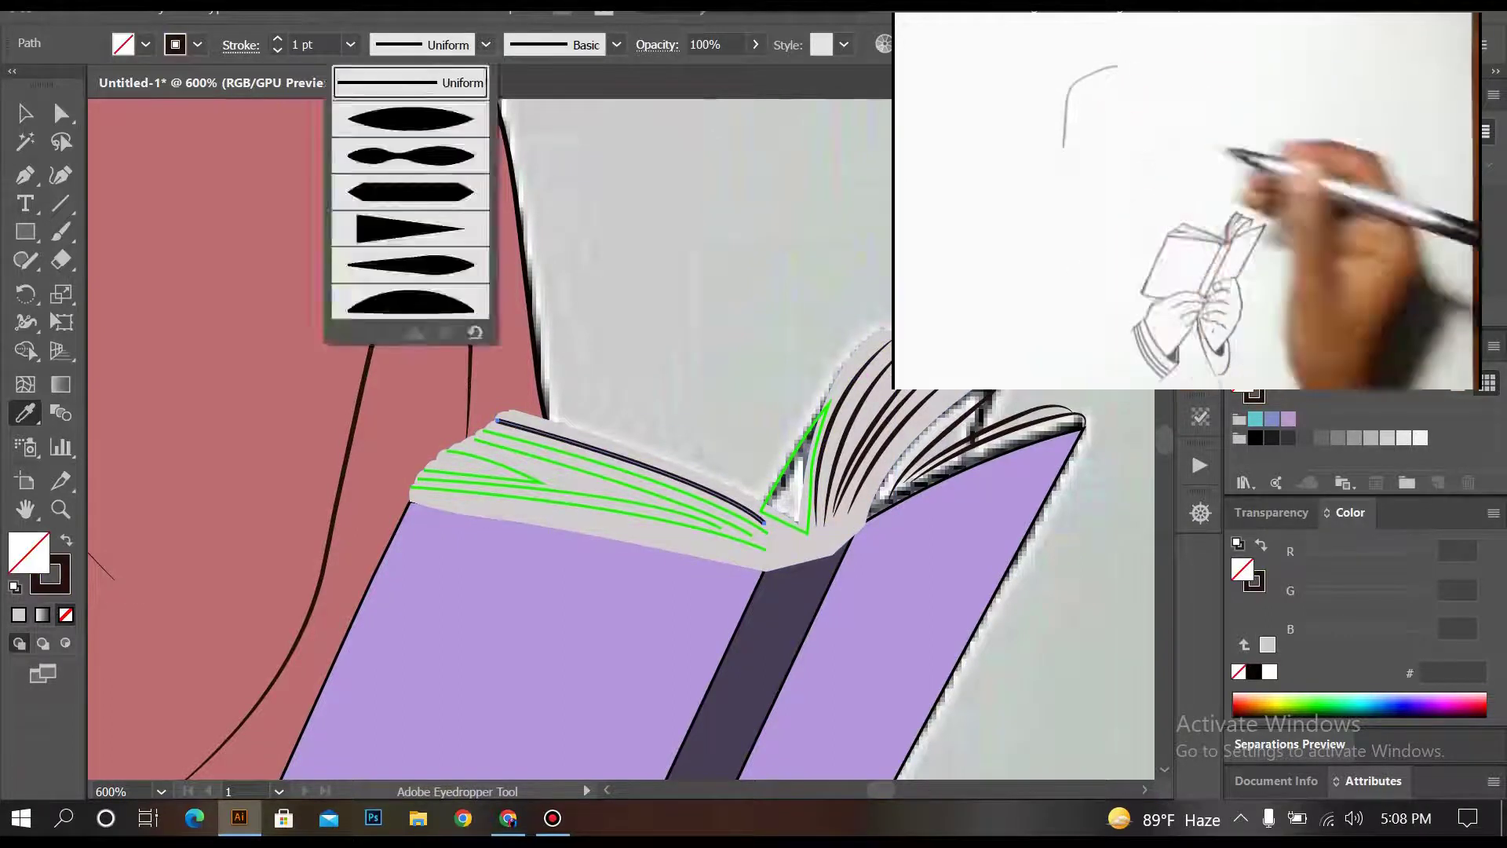
key("ctrl+shift+z")
key("ctrl+z")
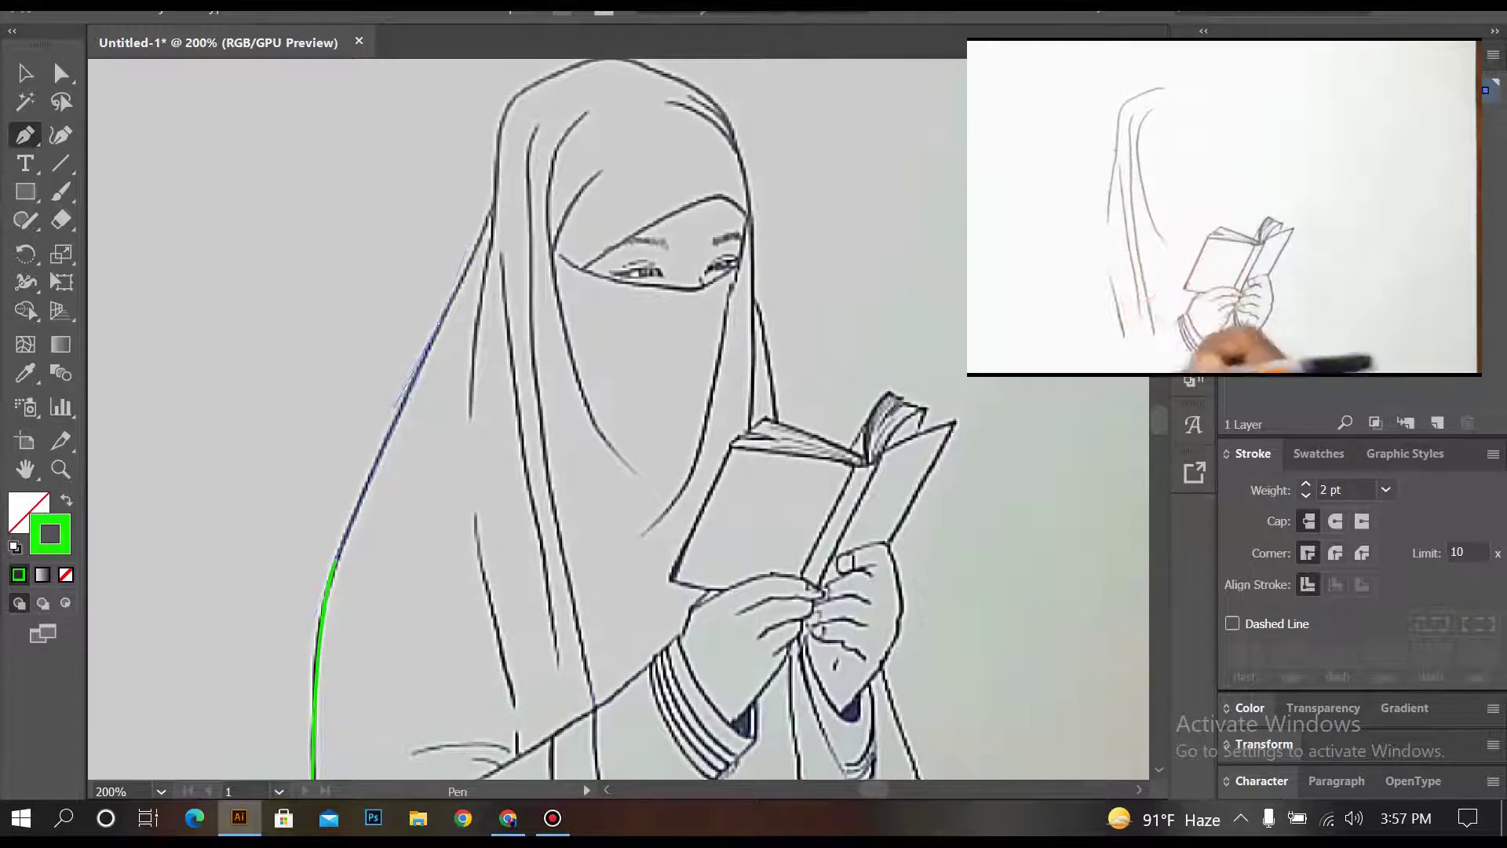
Step: Trace the veil's left outer edge with the Pen in a green 2 pt stroke up to the curve of the head
left_click(438, 321)
scroll(471, 314, "up", 3)
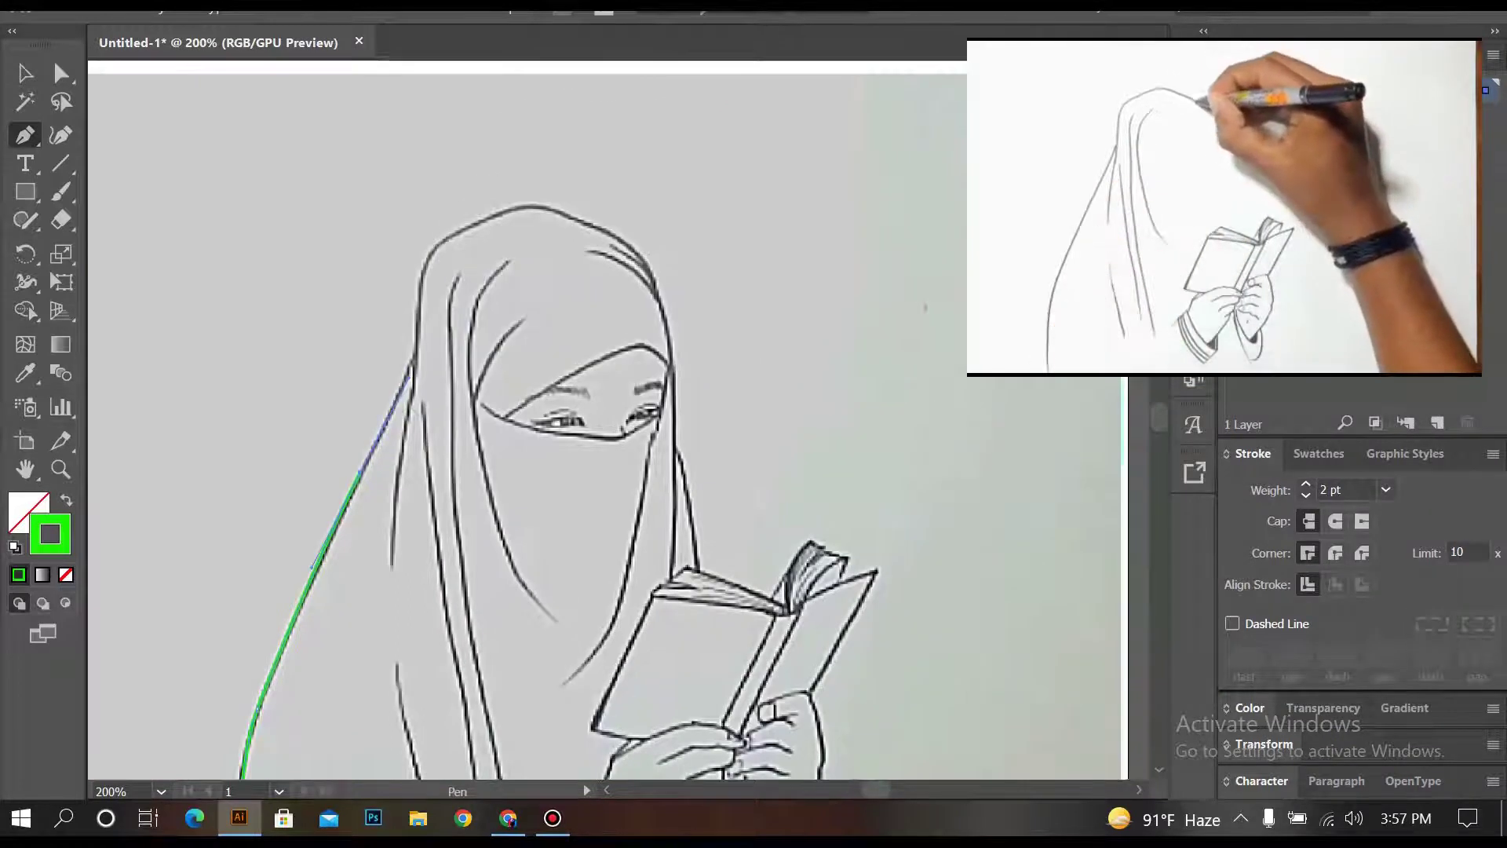
scroll(408, 375, "up", 2)
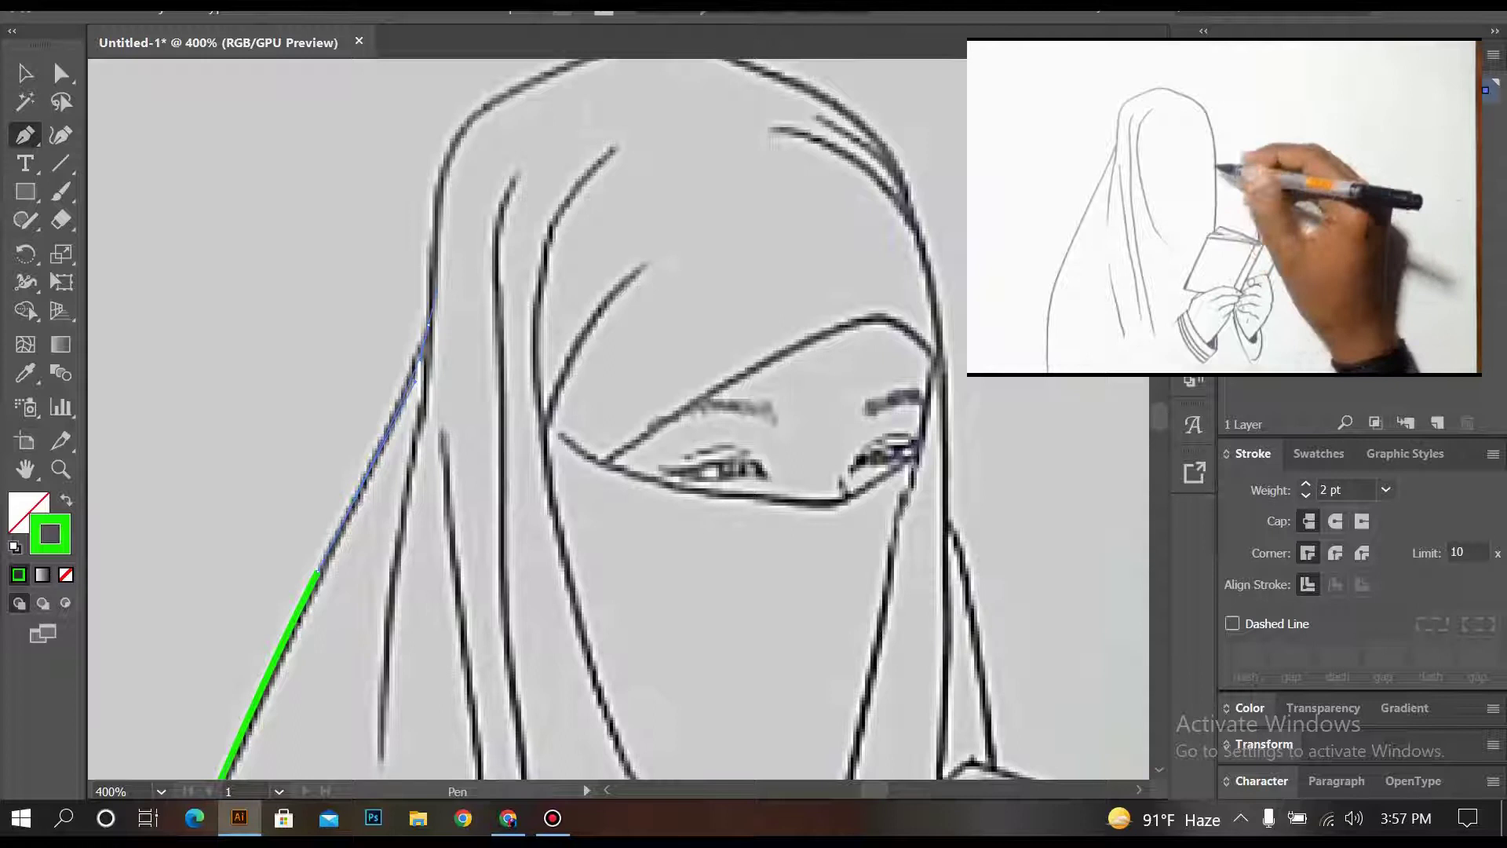
scroll(430, 322, "up", 2)
left_click_drag(463, 218, 498, 187)
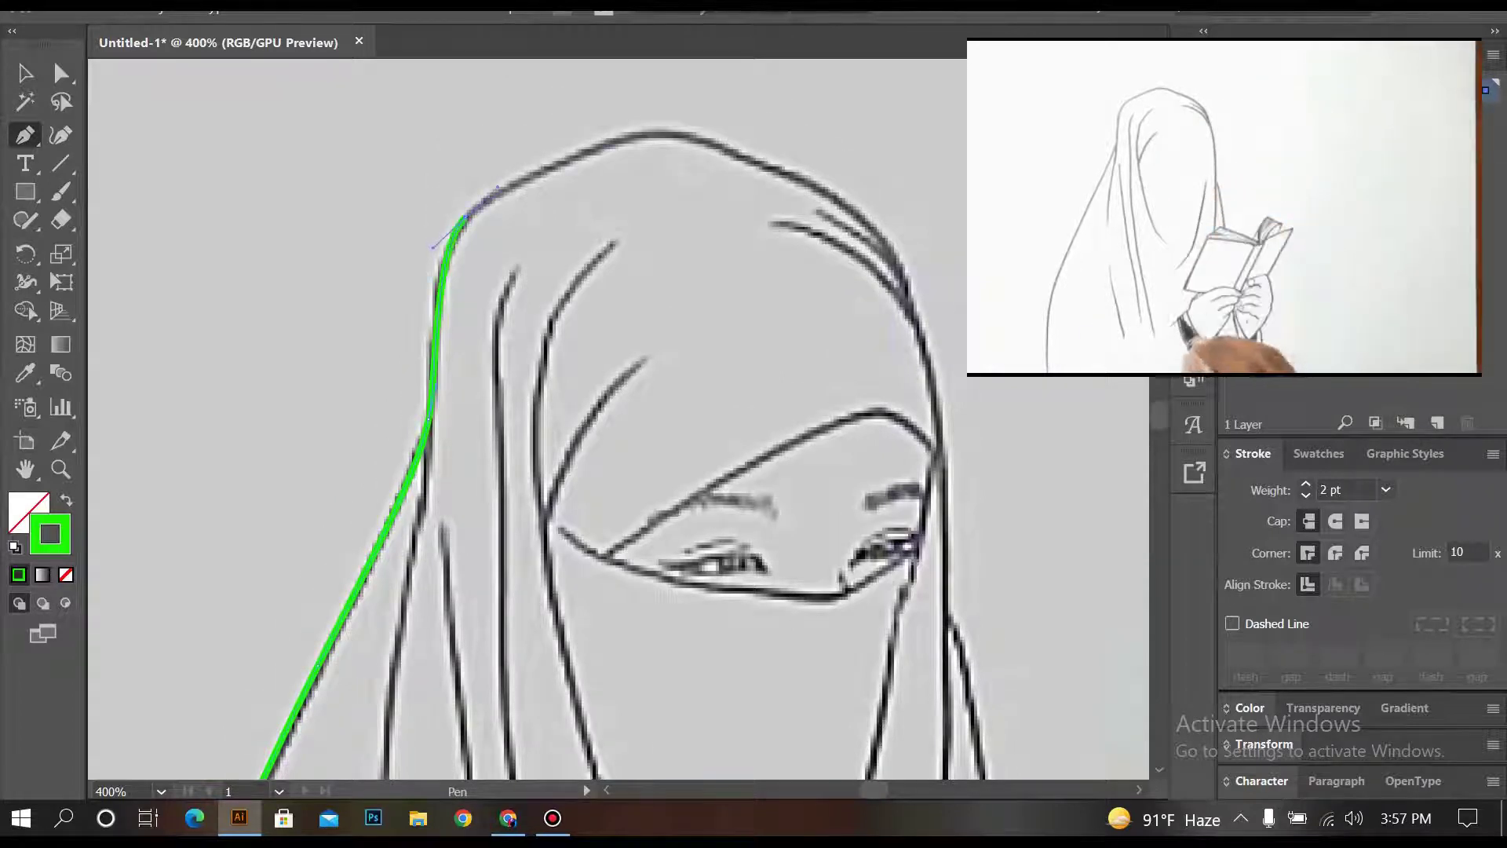
Step: Continue the veil outline over the crown of the head and down the right side past the eyes
left_click_drag(700, 131, 707, 132)
left_click_drag(848, 192, 919, 245)
scroll(860, 203, "down", 1)
scroll(918, 244, "down", 2)
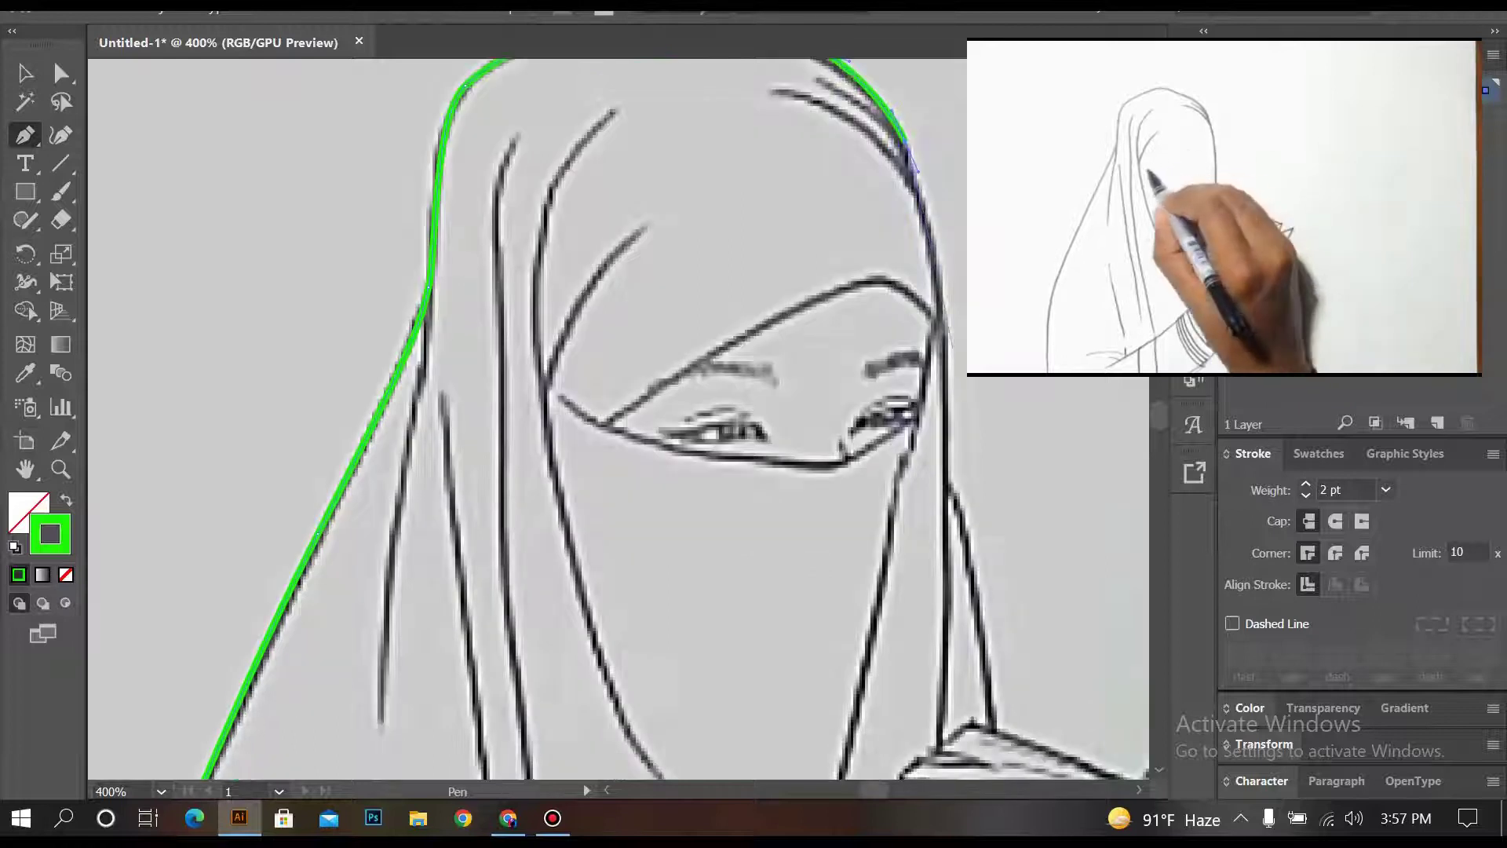
left_click_drag(944, 352, 949, 470)
scroll(948, 471, "down", 1)
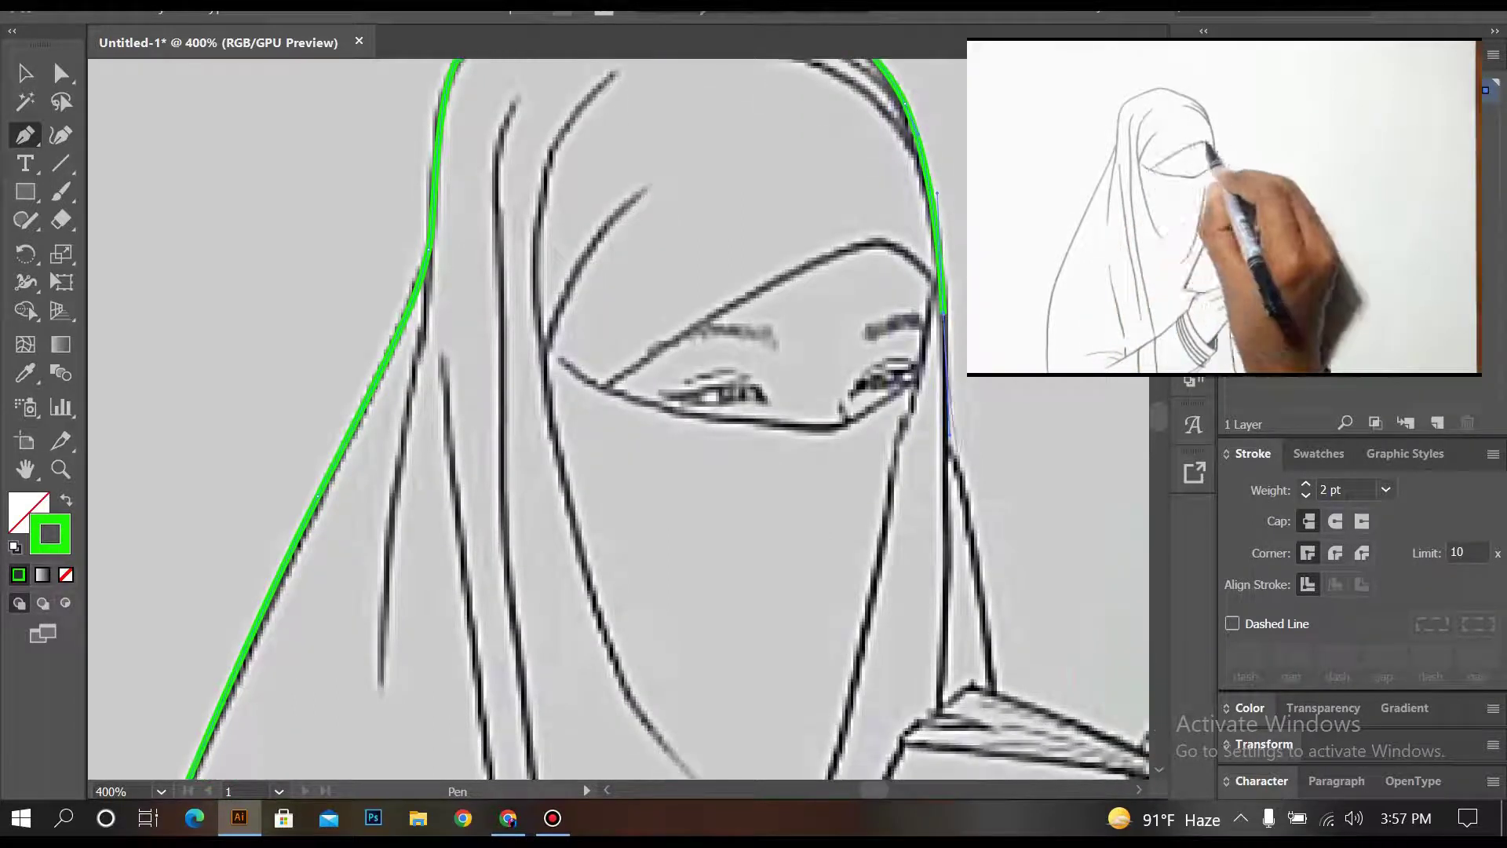
Step: Extend the veil outline along the right shoulder edge down to the upper edge of the book
key("ctrl+minus")
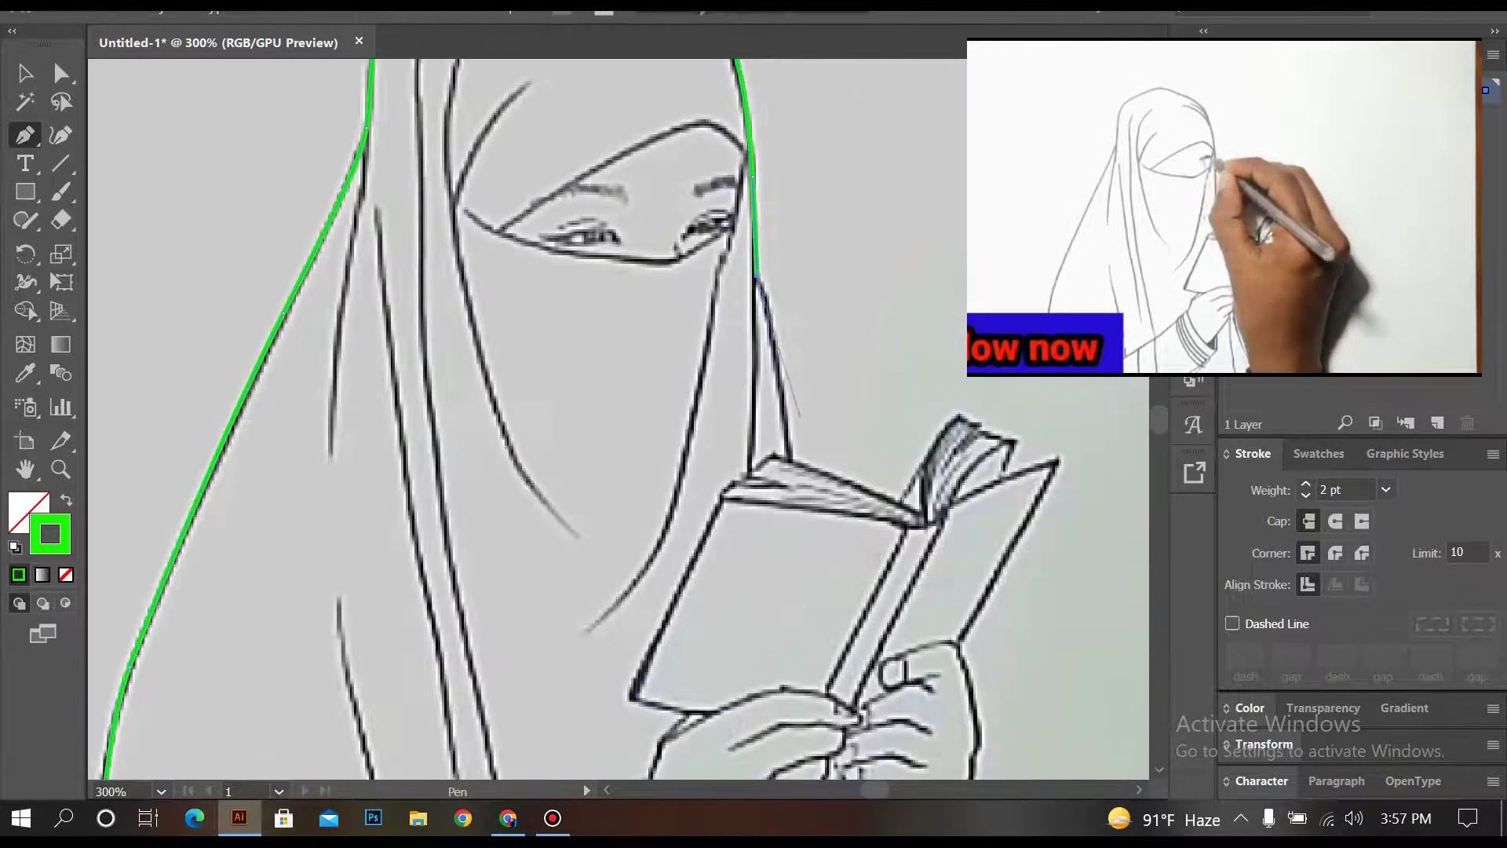
left_click(774, 345)
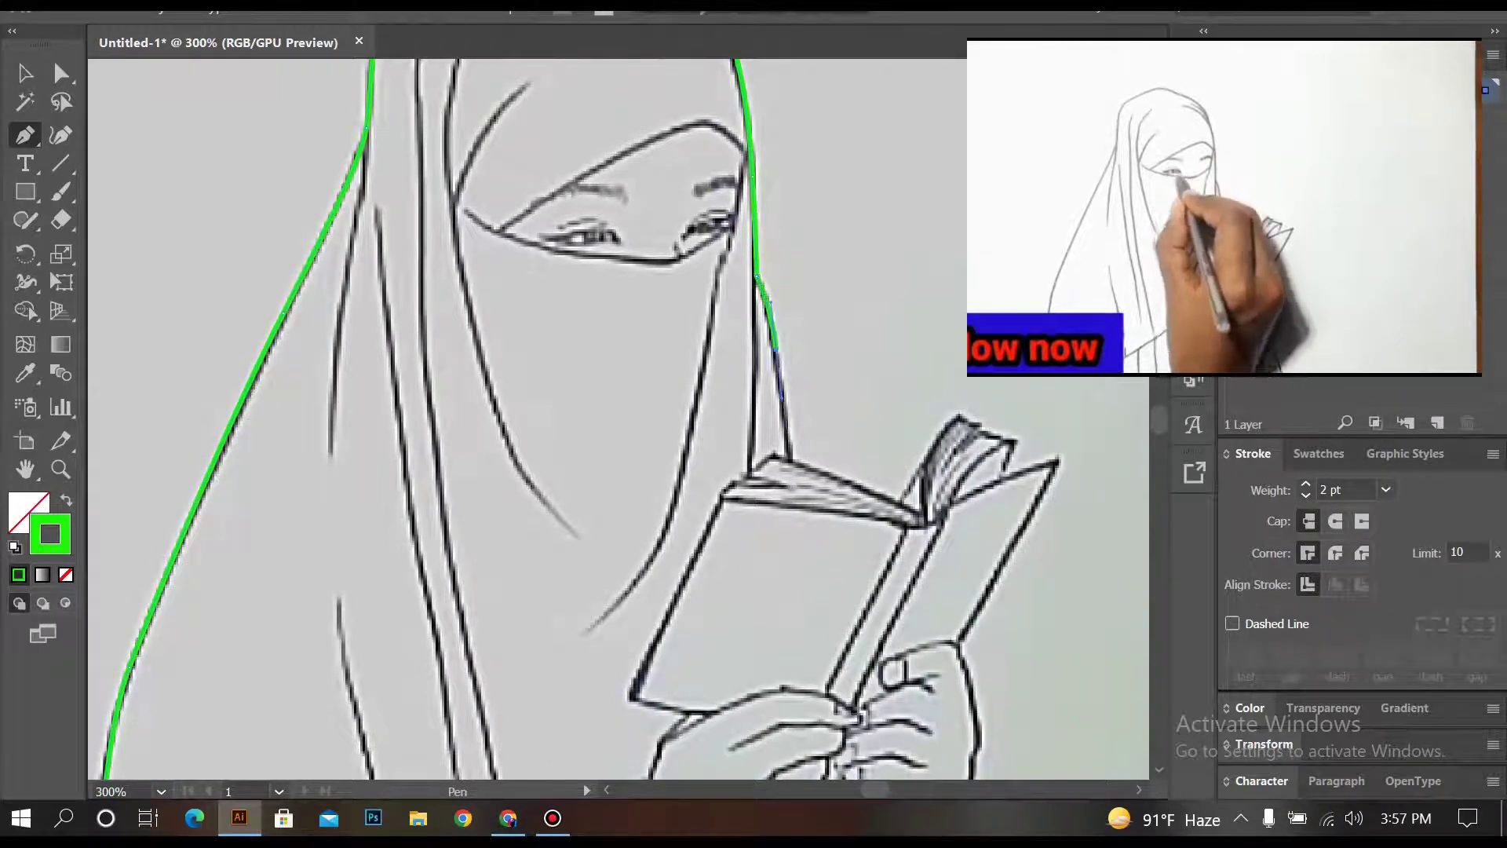
left_click(788, 457)
Step: Carry the outline across the book and hands, then along the garment's right edge to the bottom of the sketch
scroll(788, 457, "down", 5)
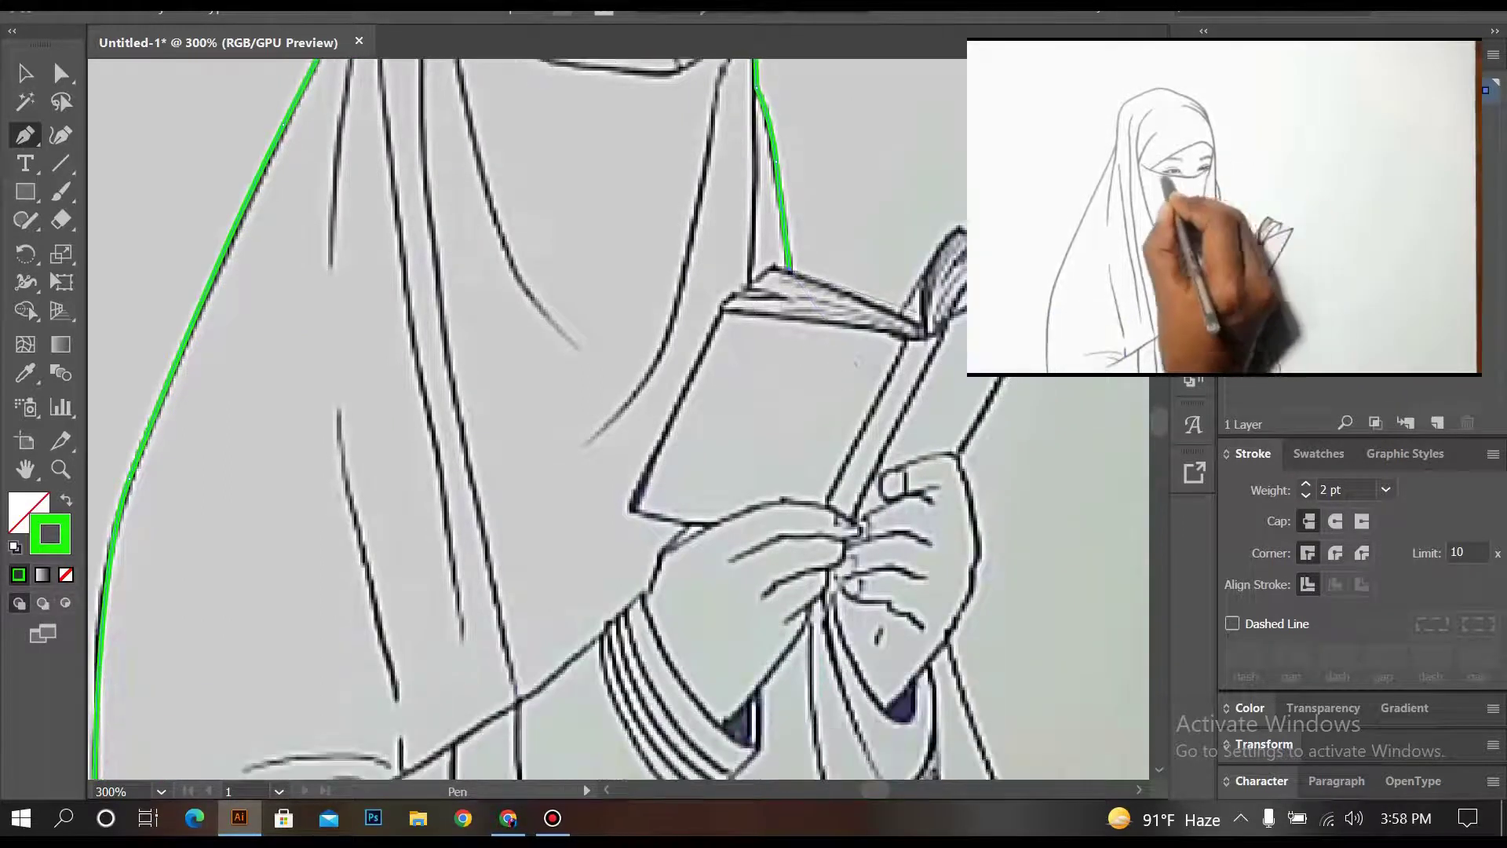
scroll(864, 409, "down", 3)
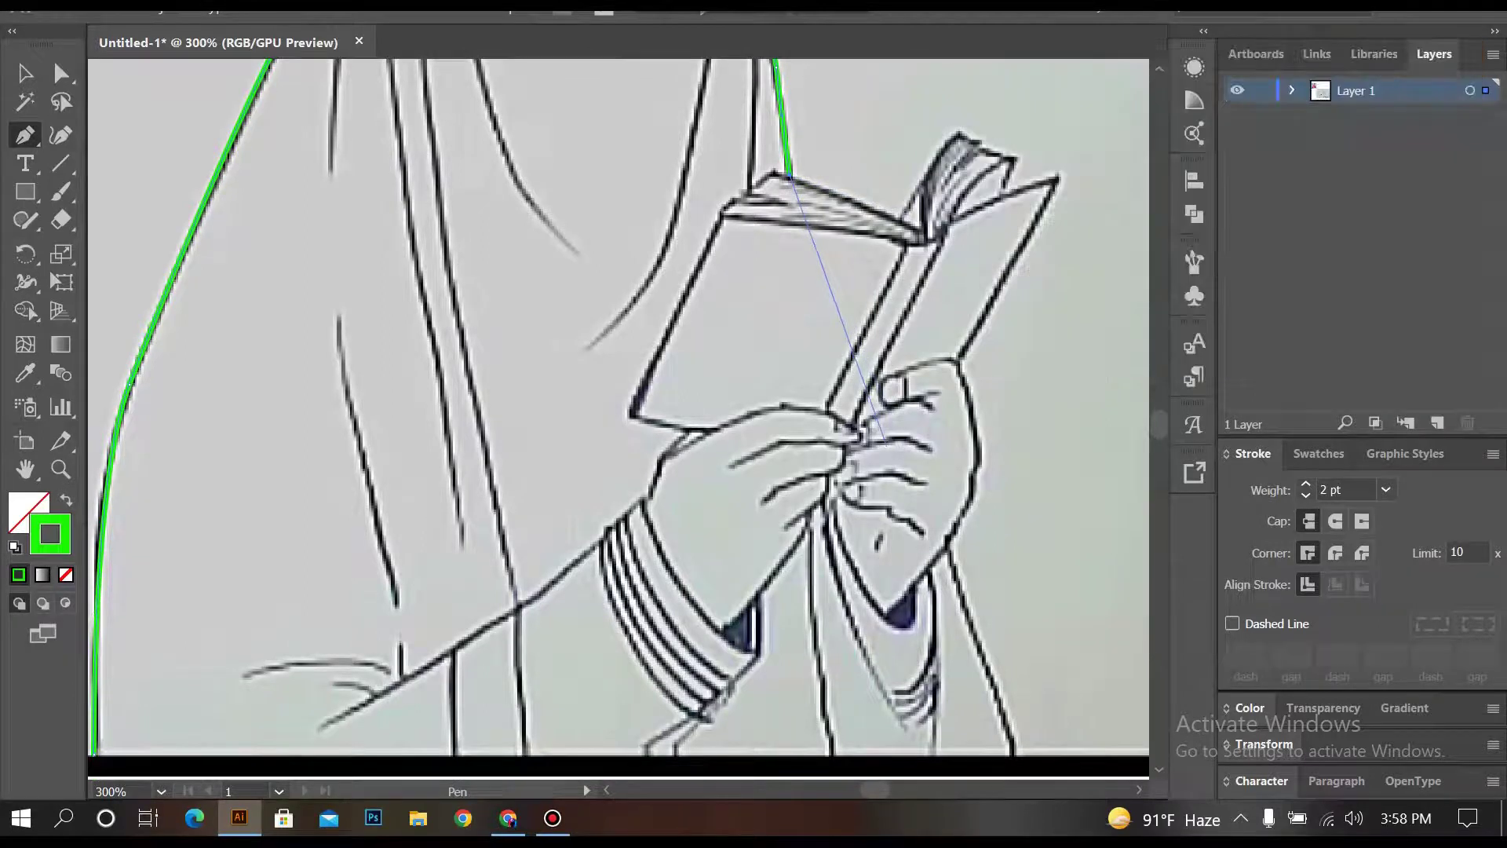
left_click(885, 444)
scroll(902, 456, "down", 1)
left_click(941, 480)
scroll(941, 480, "down", 4)
left_click(964, 410)
scroll(964, 410, "down", 2)
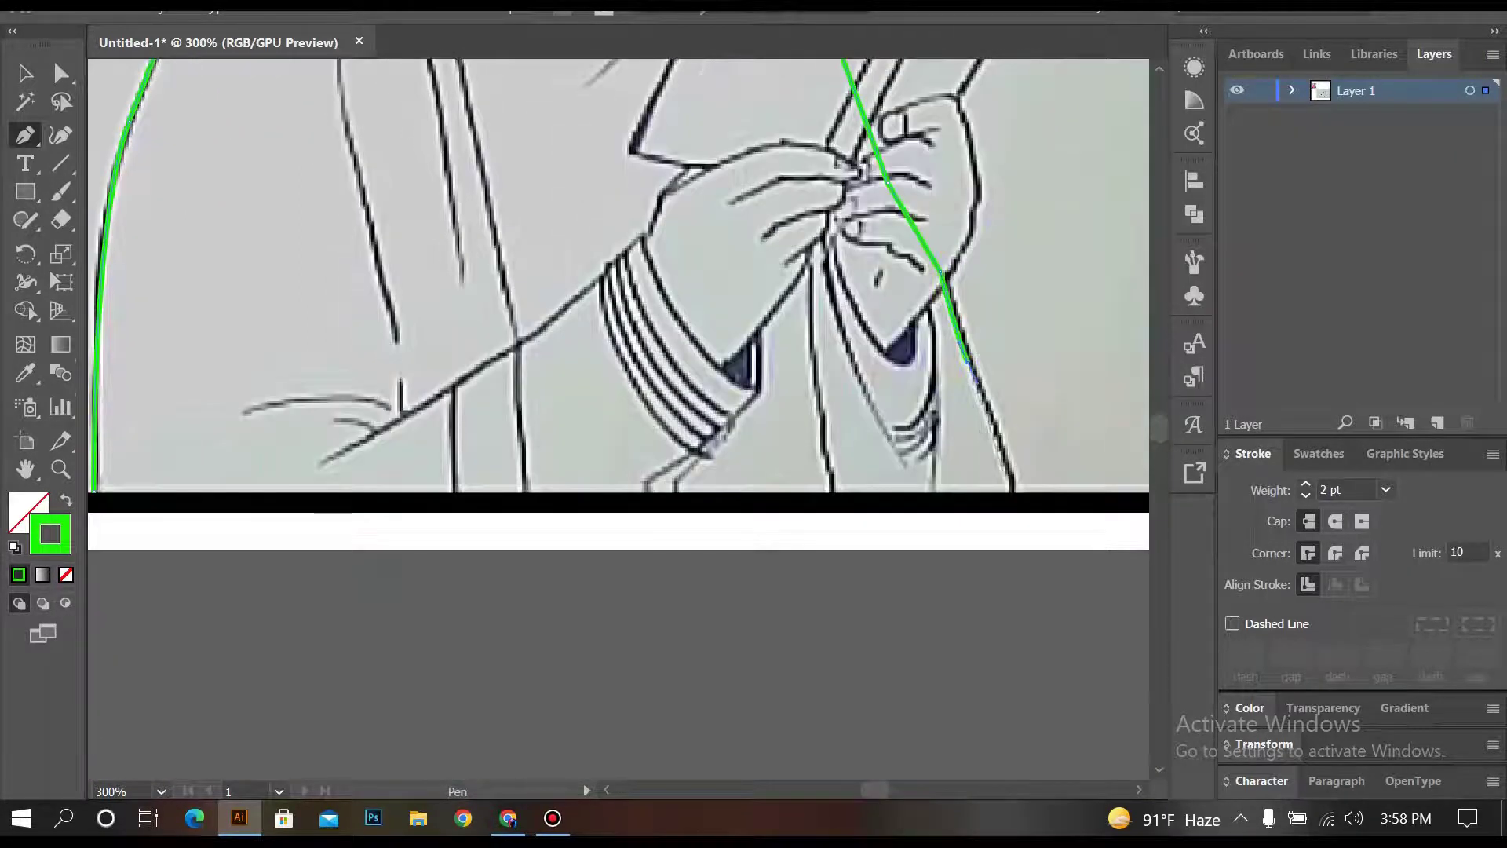
left_click(1012, 491)
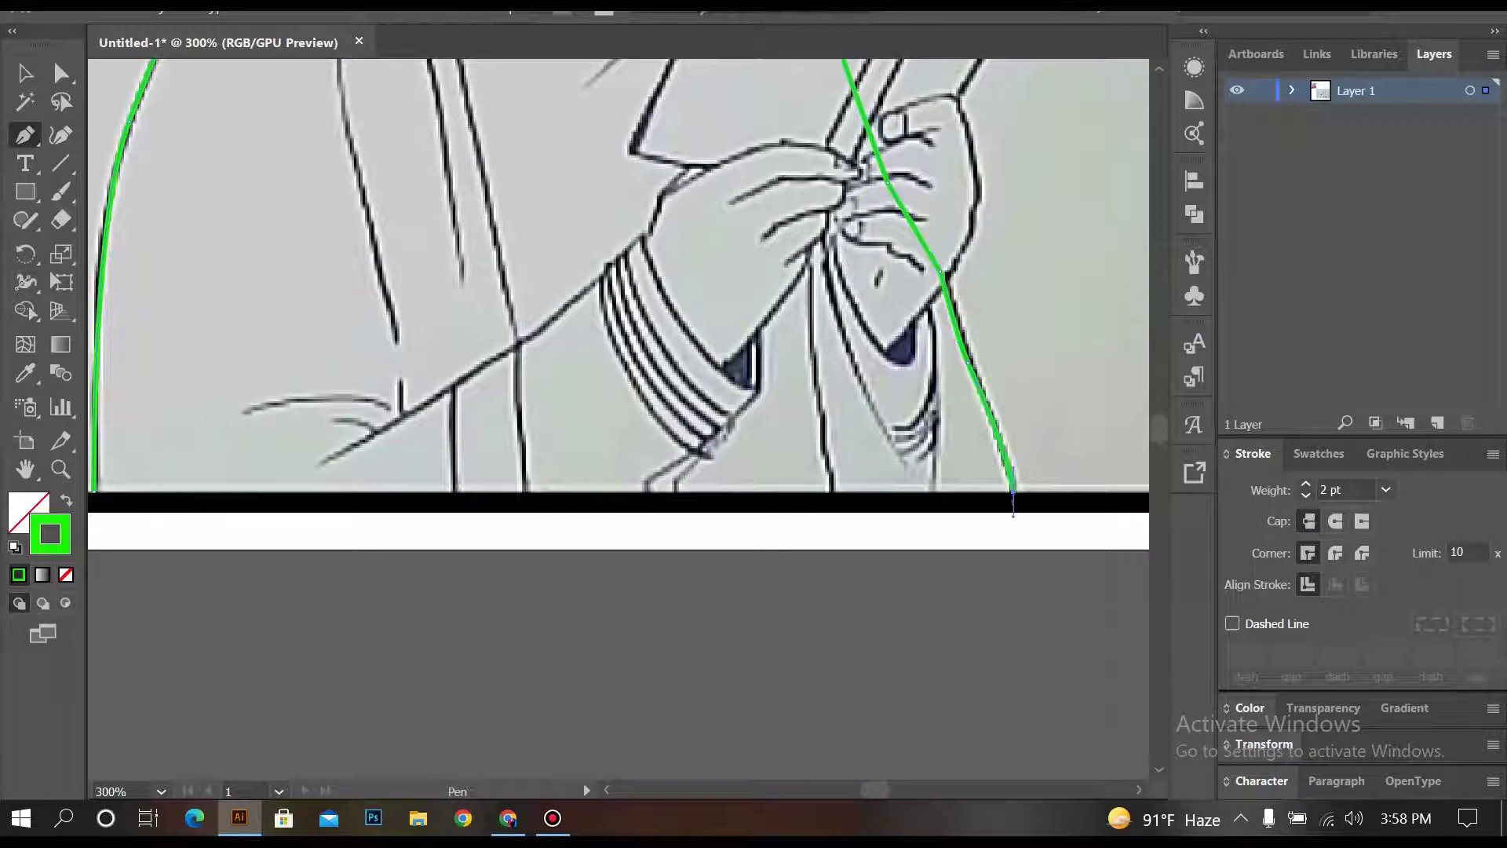
Step: Close the figure's outline with a straight segment along the bottom of the sketch back to its left starting point
scroll(759, 498, "down", 2)
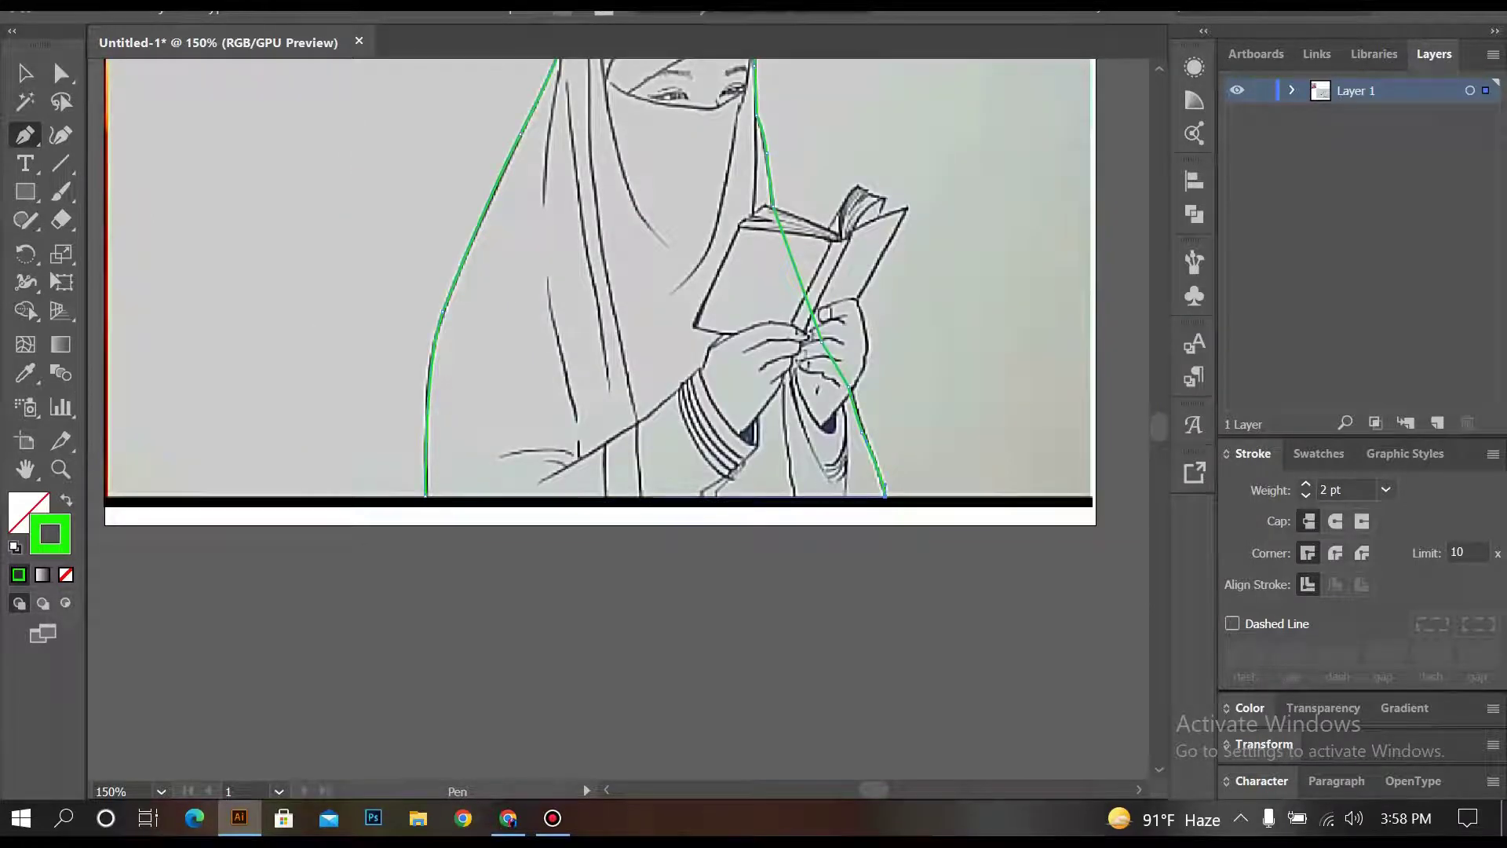
left_click(425, 496)
scroll(424, 496, "down", 3)
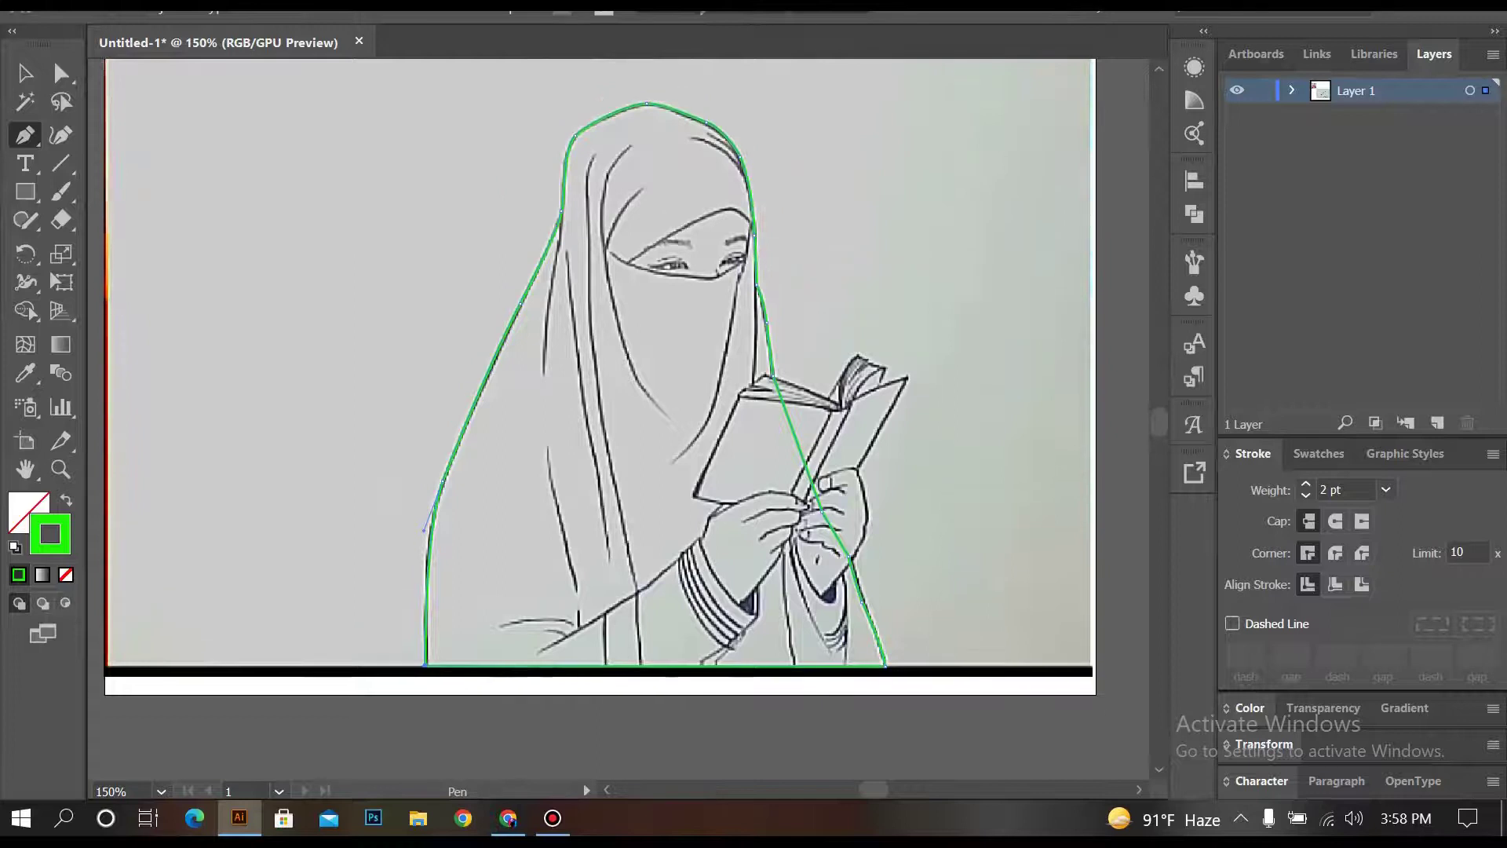
Step: Trace the short fold line in the lower left part of the veil as a separate open path
scroll(693, 510, "up", 3)
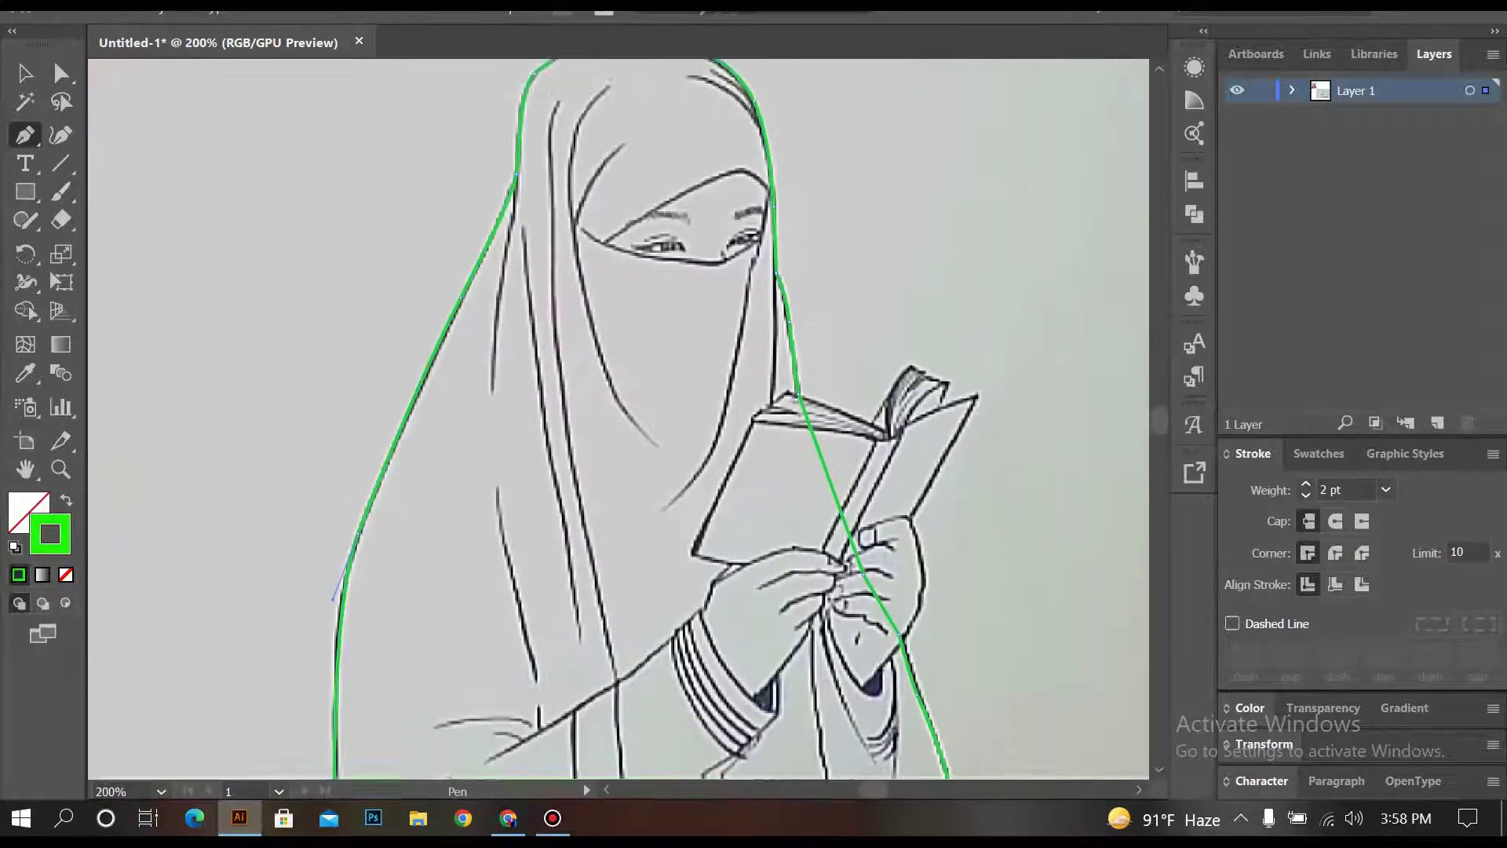
left_click_drag(497, 392, 496, 369)
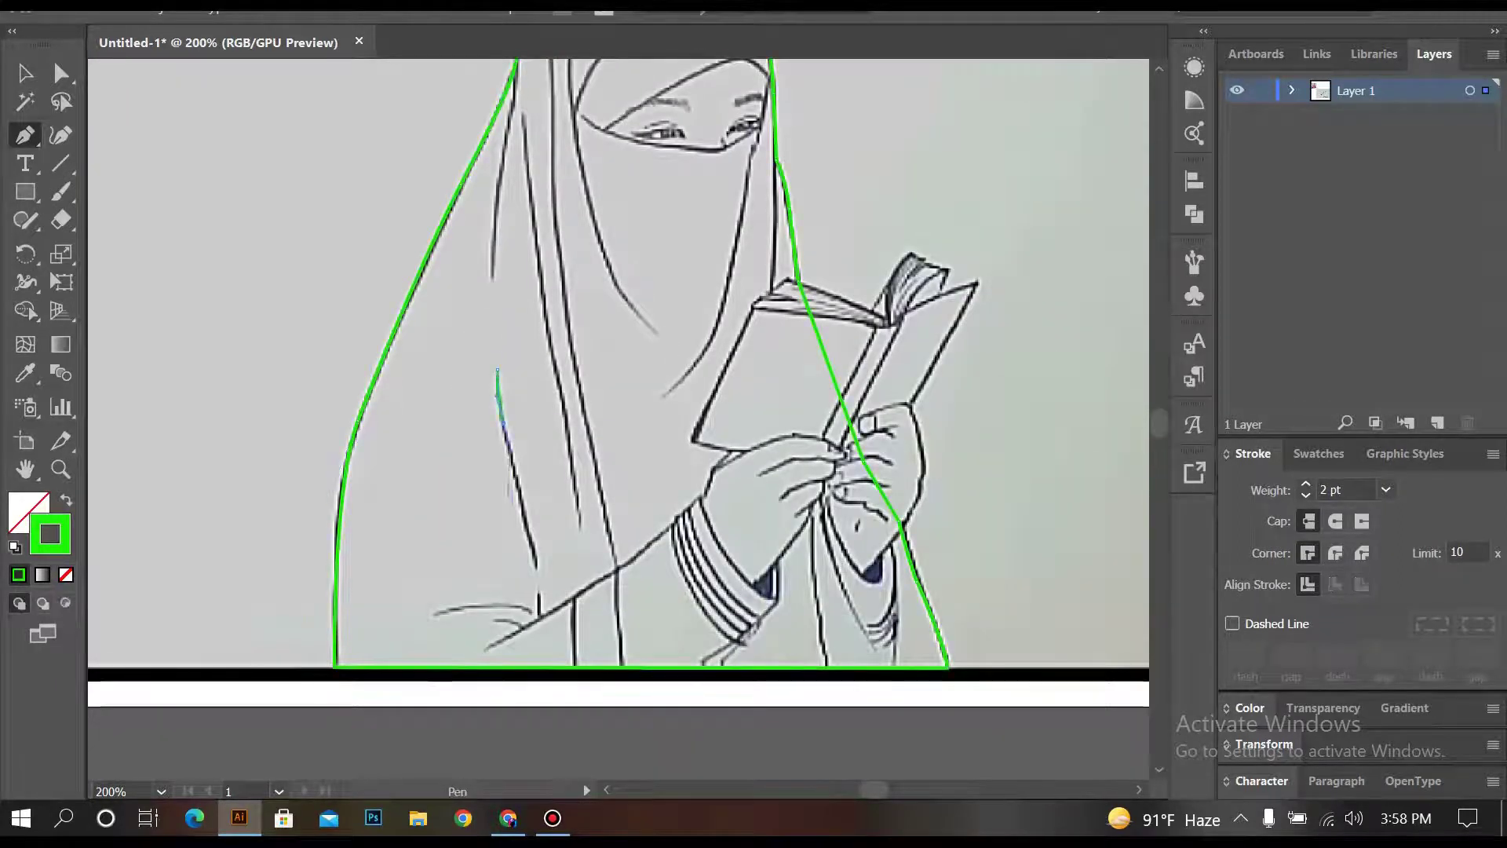
scroll(617, 382, "down", 2)
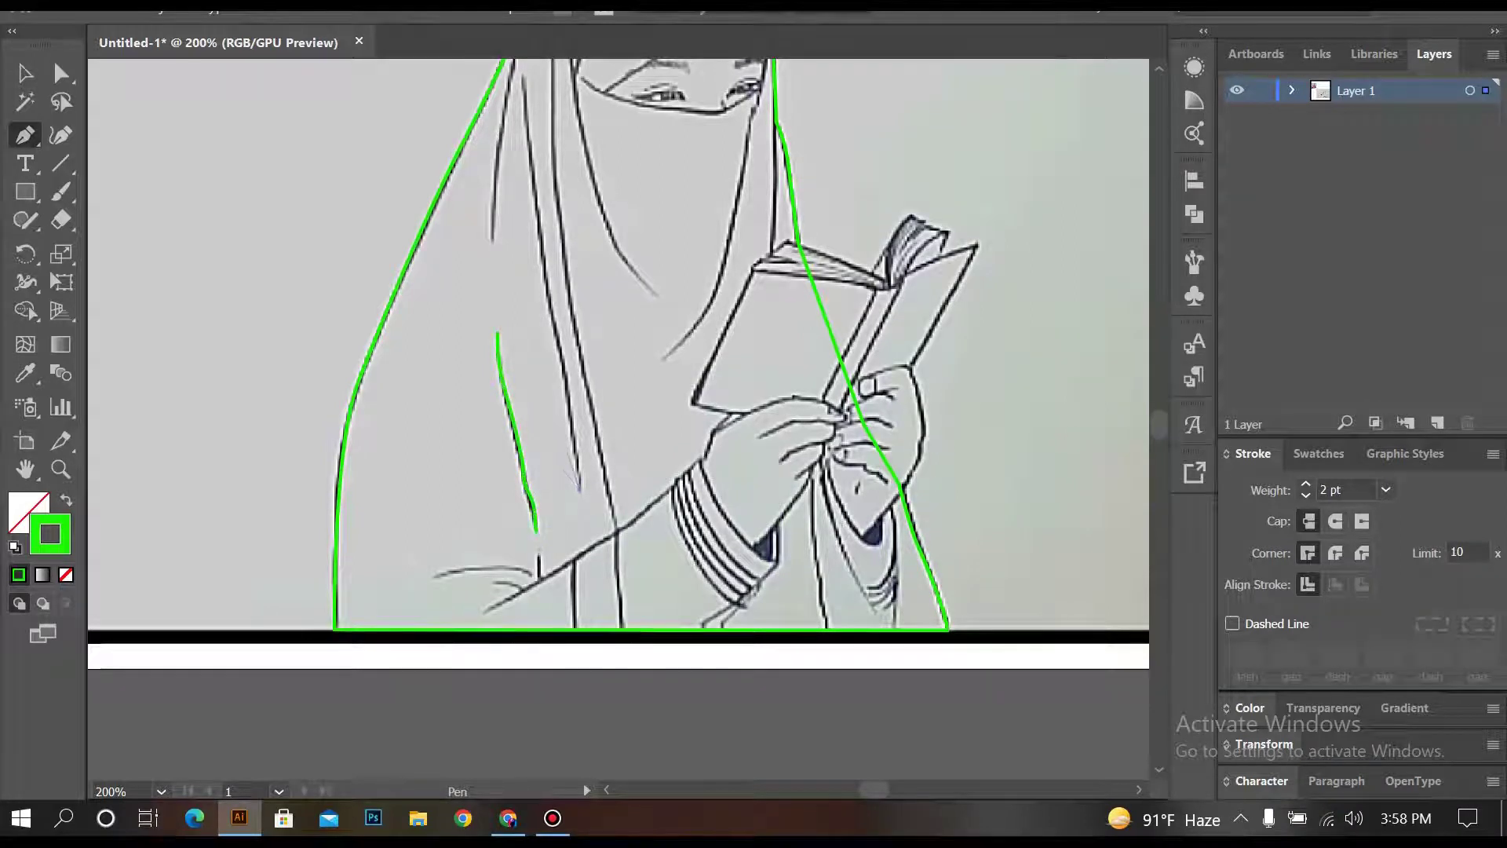
Step: Trace the next fold line to the right from its lower end near the hem up to beside the head
scroll(578, 486, "up", 1)
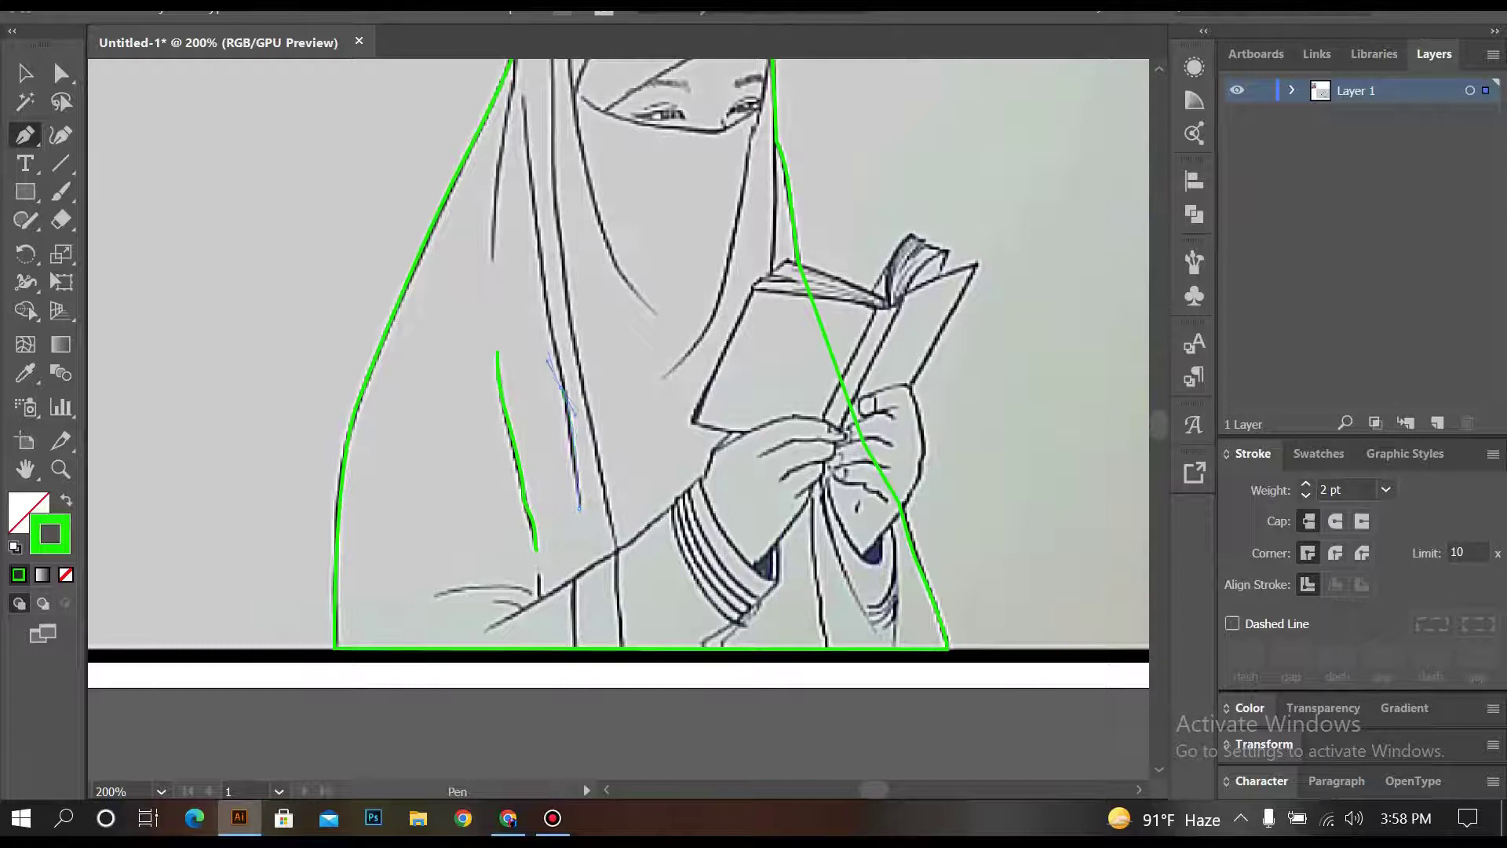
scroll(540, 306, "up", 4)
left_click(536, 279)
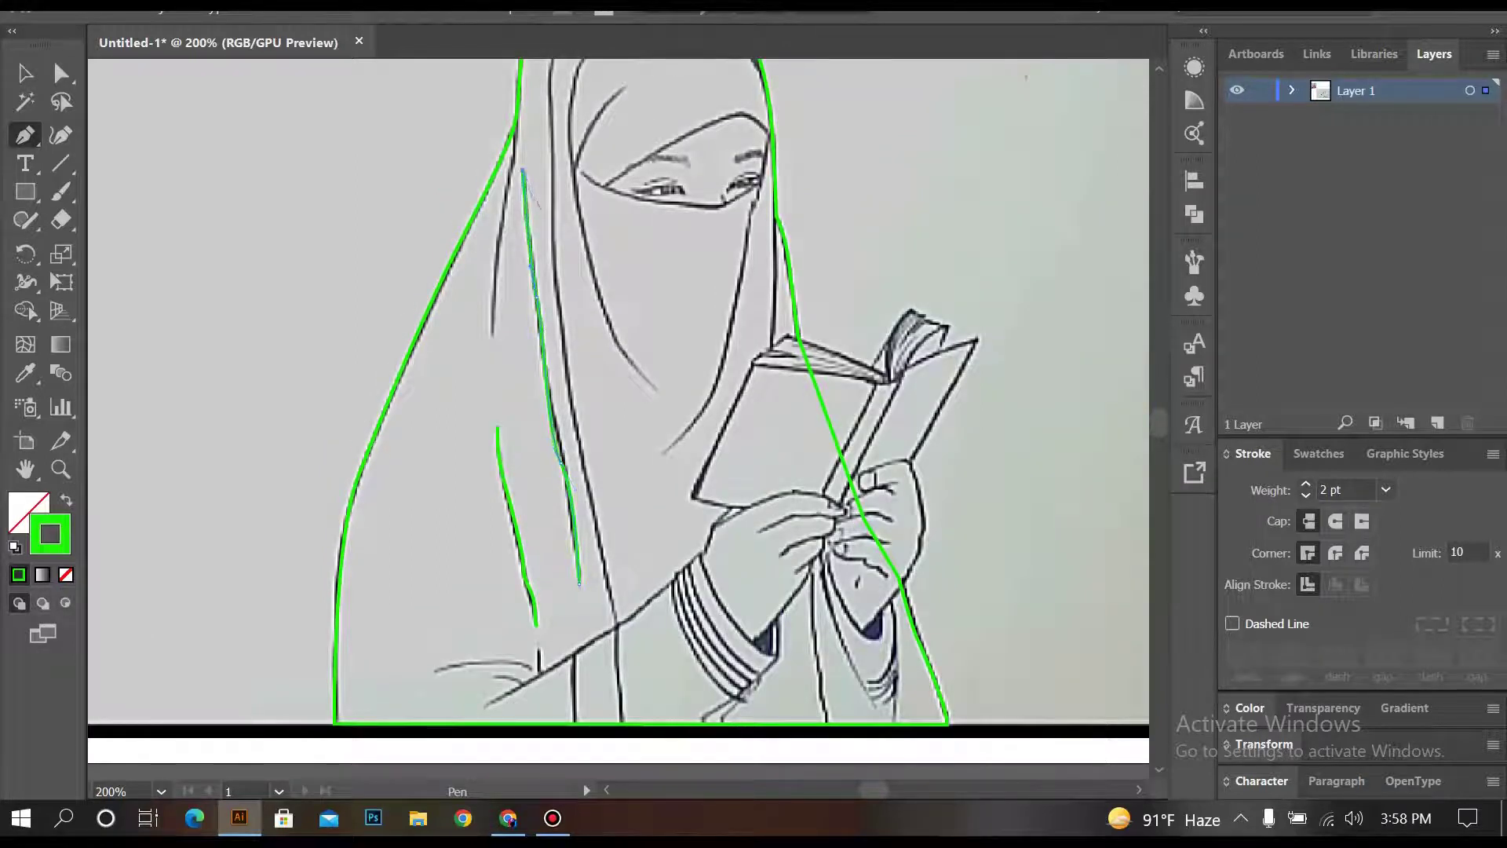
Step: Trace the long veil fold from the hem above the sleeve up to the side of the head
scroll(540, 206, "down", 5)
scroll(540, 206, "down", 2)
scroll(540, 206, "up", 2)
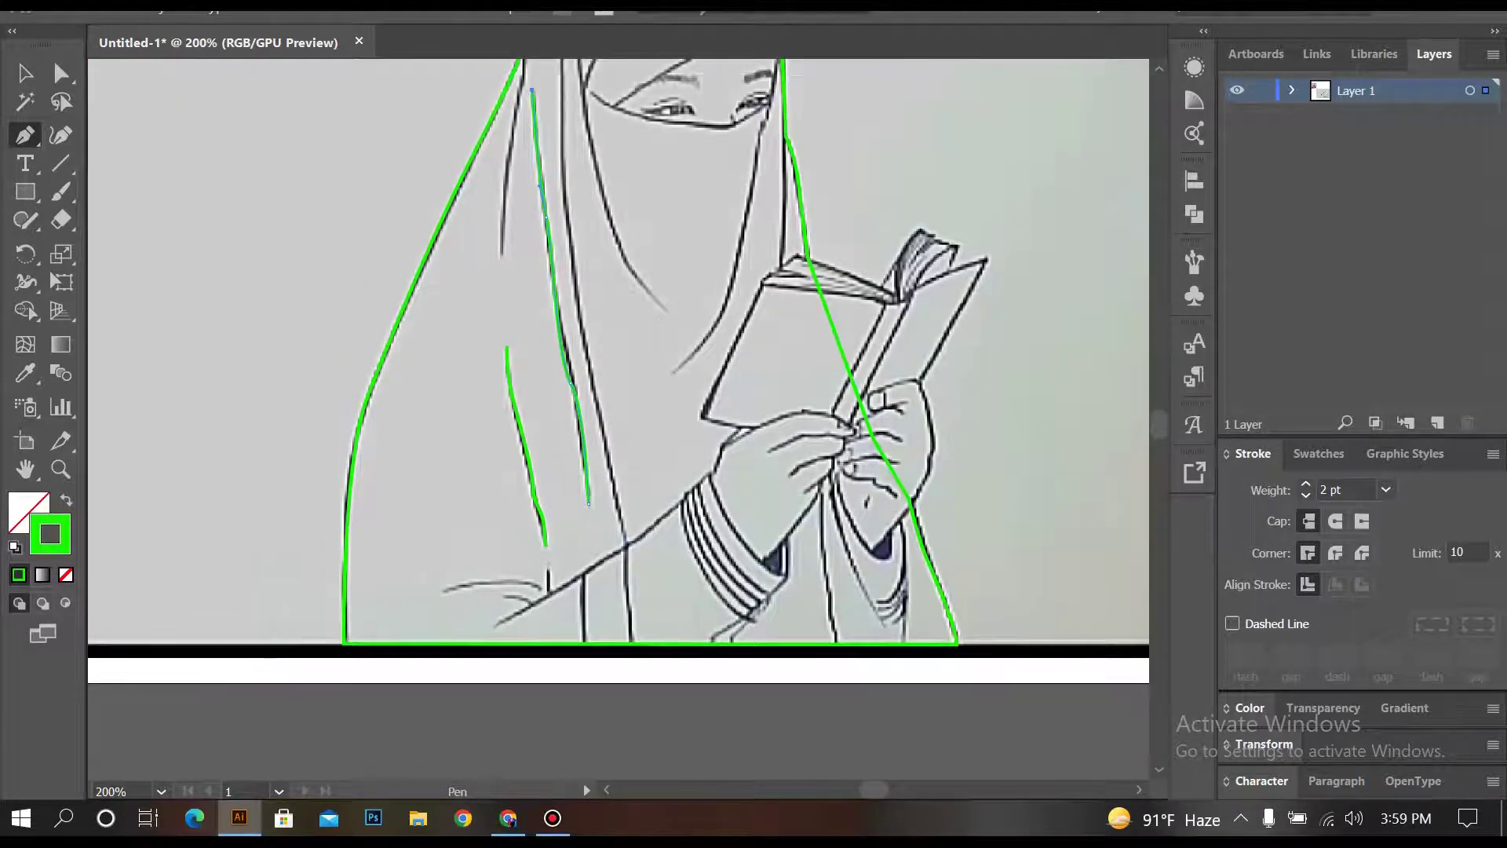
scroll(624, 671, "up", 4)
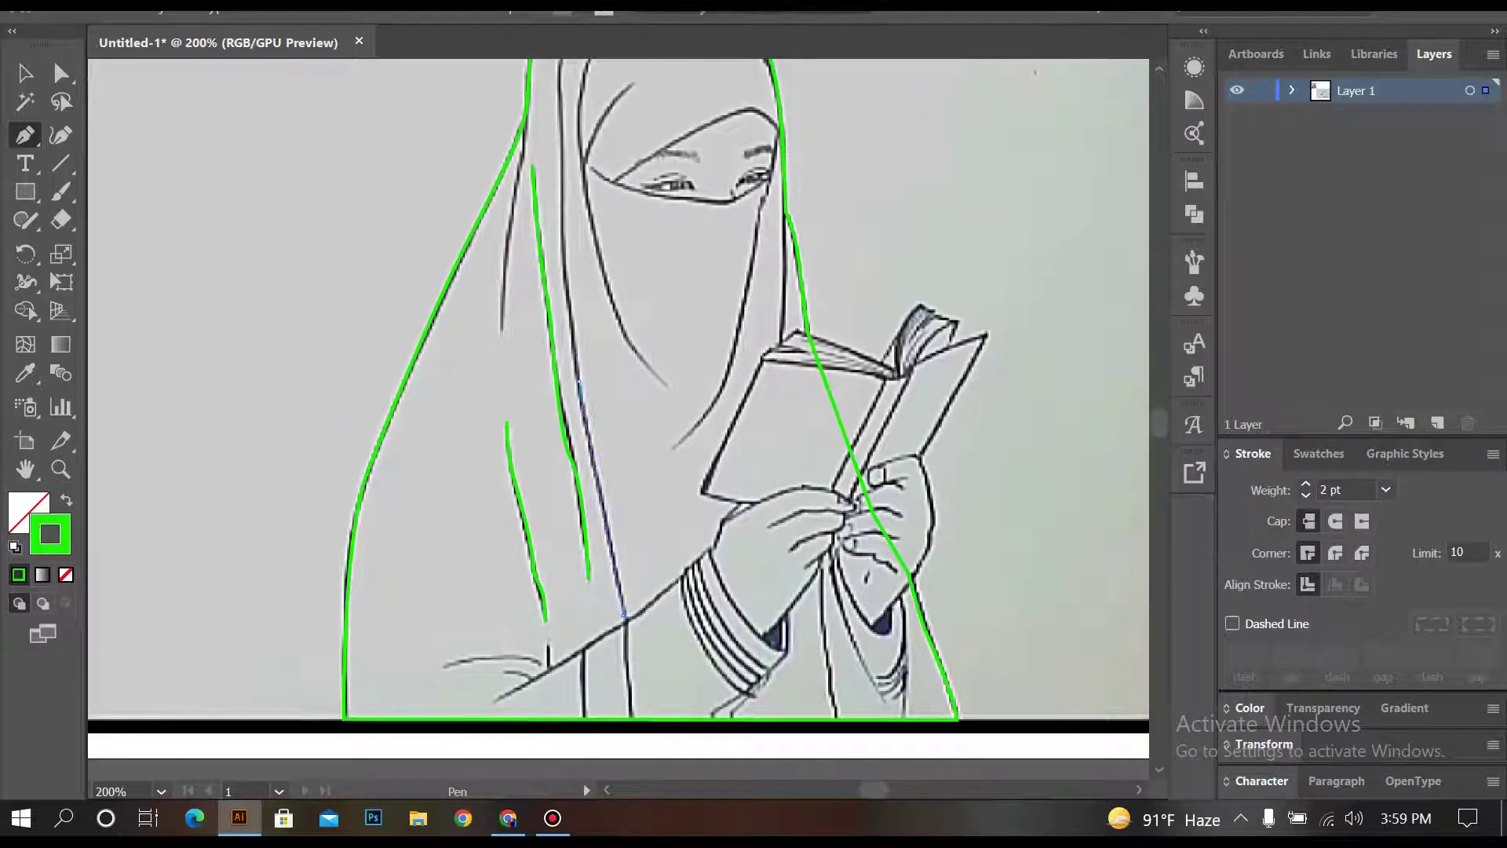
scroll(624, 671, "up", 3)
scroll(563, 369, "up", 4)
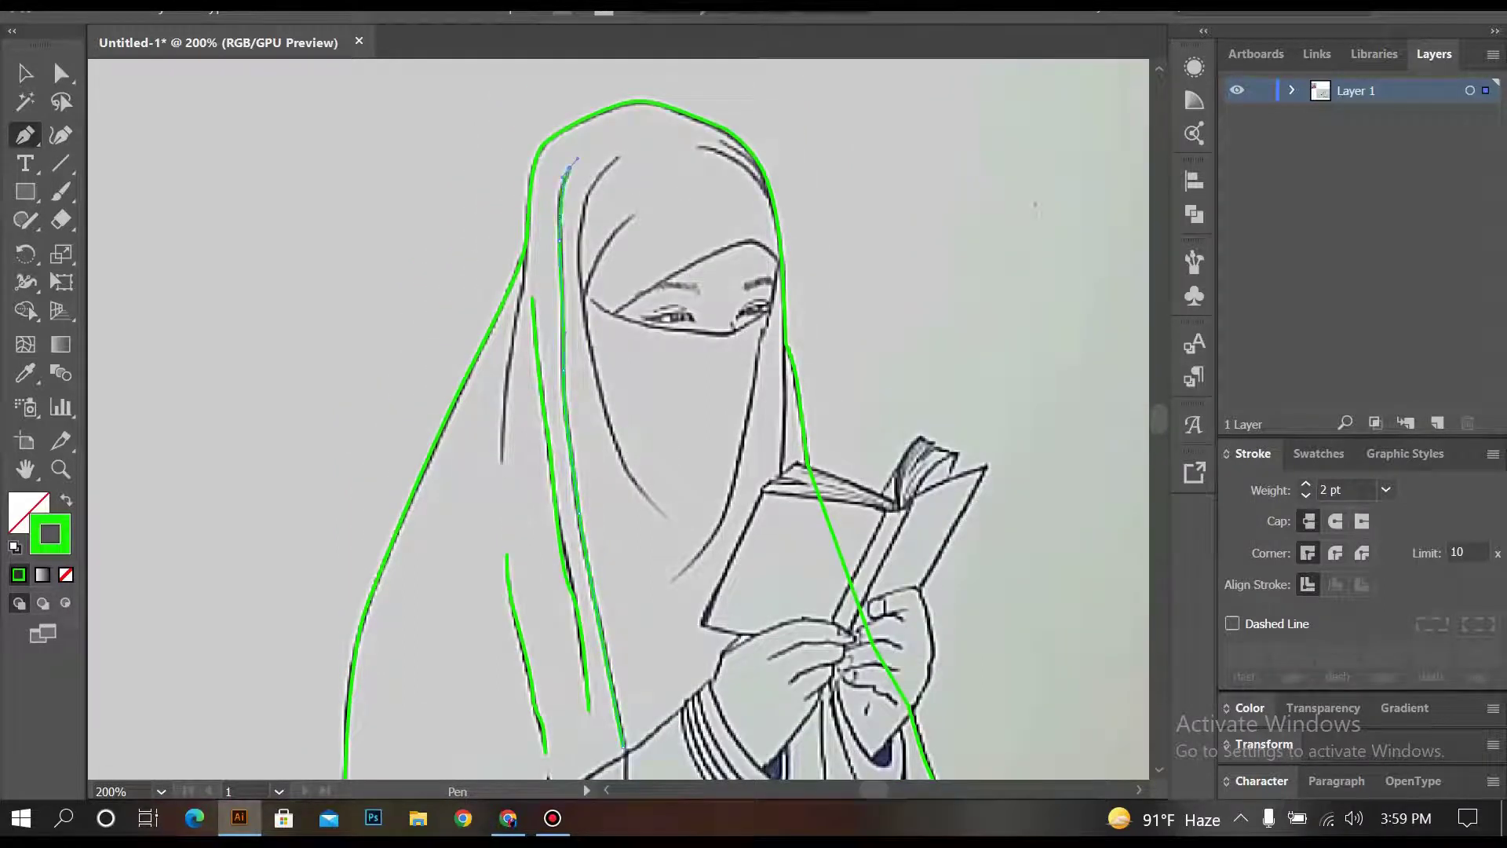
Step: Trace the fold framing the face's left side and the one rising from below the chin to the right eye corner
left_click(621, 156)
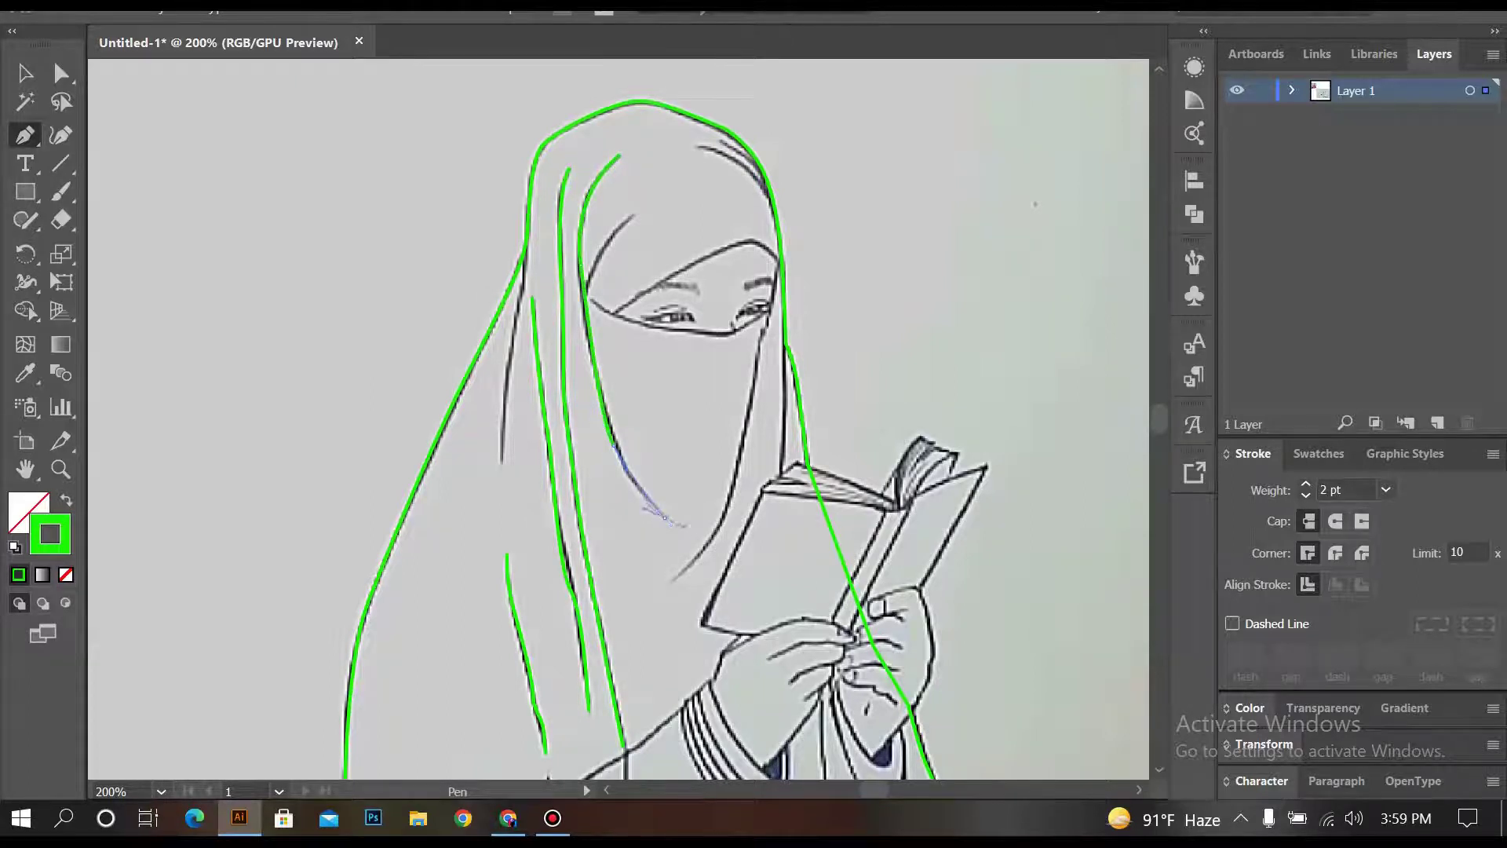
scroll(675, 526, "down", 3)
left_click_drag(664, 523, 736, 424)
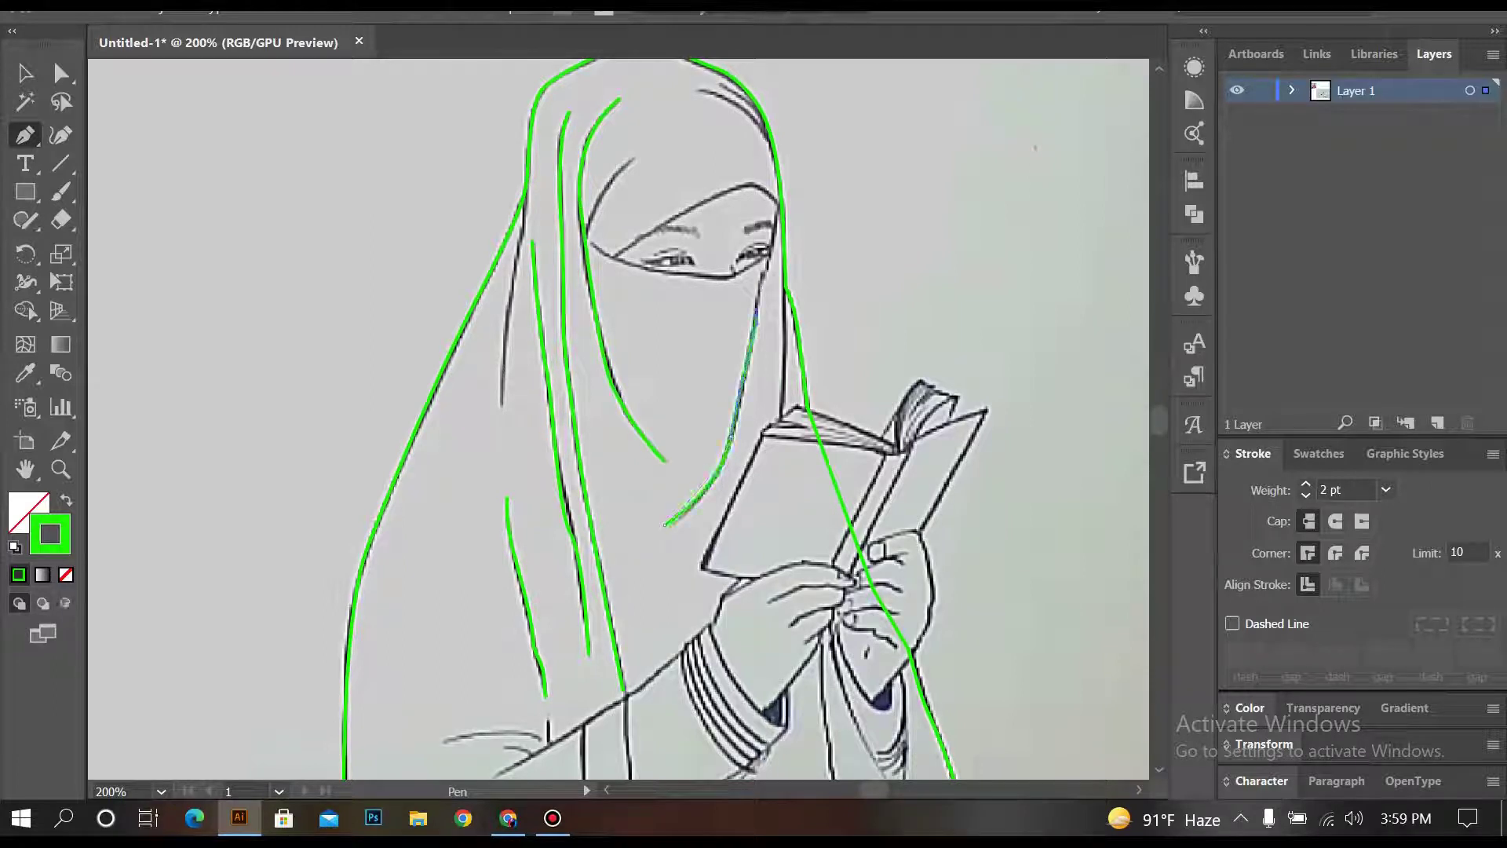
scroll(758, 279, "up", 1)
scroll(769, 283, "up", 1)
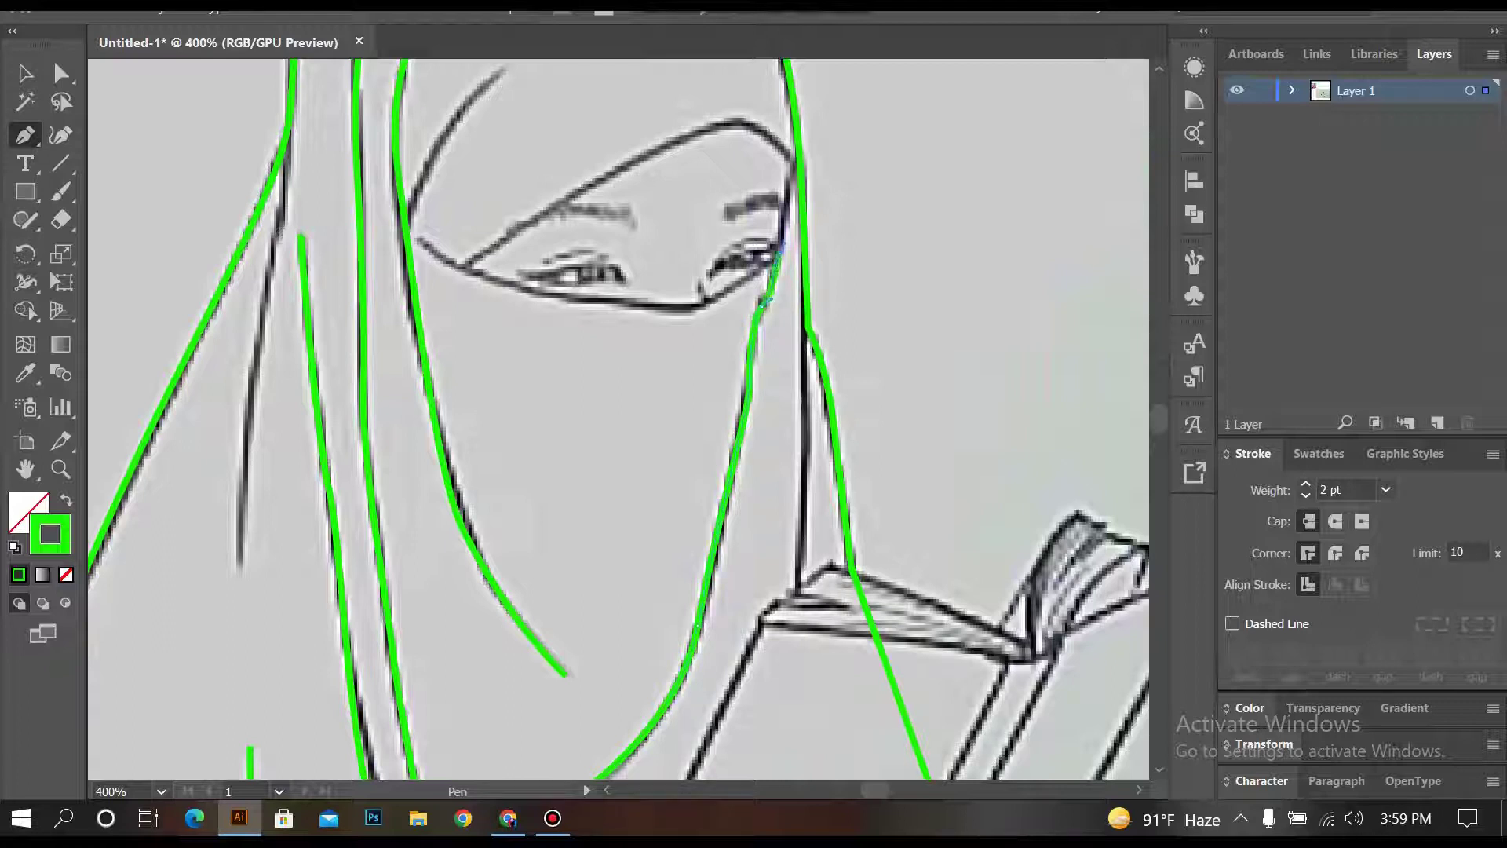
scroll(676, 375, "down", 3)
scroll(675, 439, "down", 1)
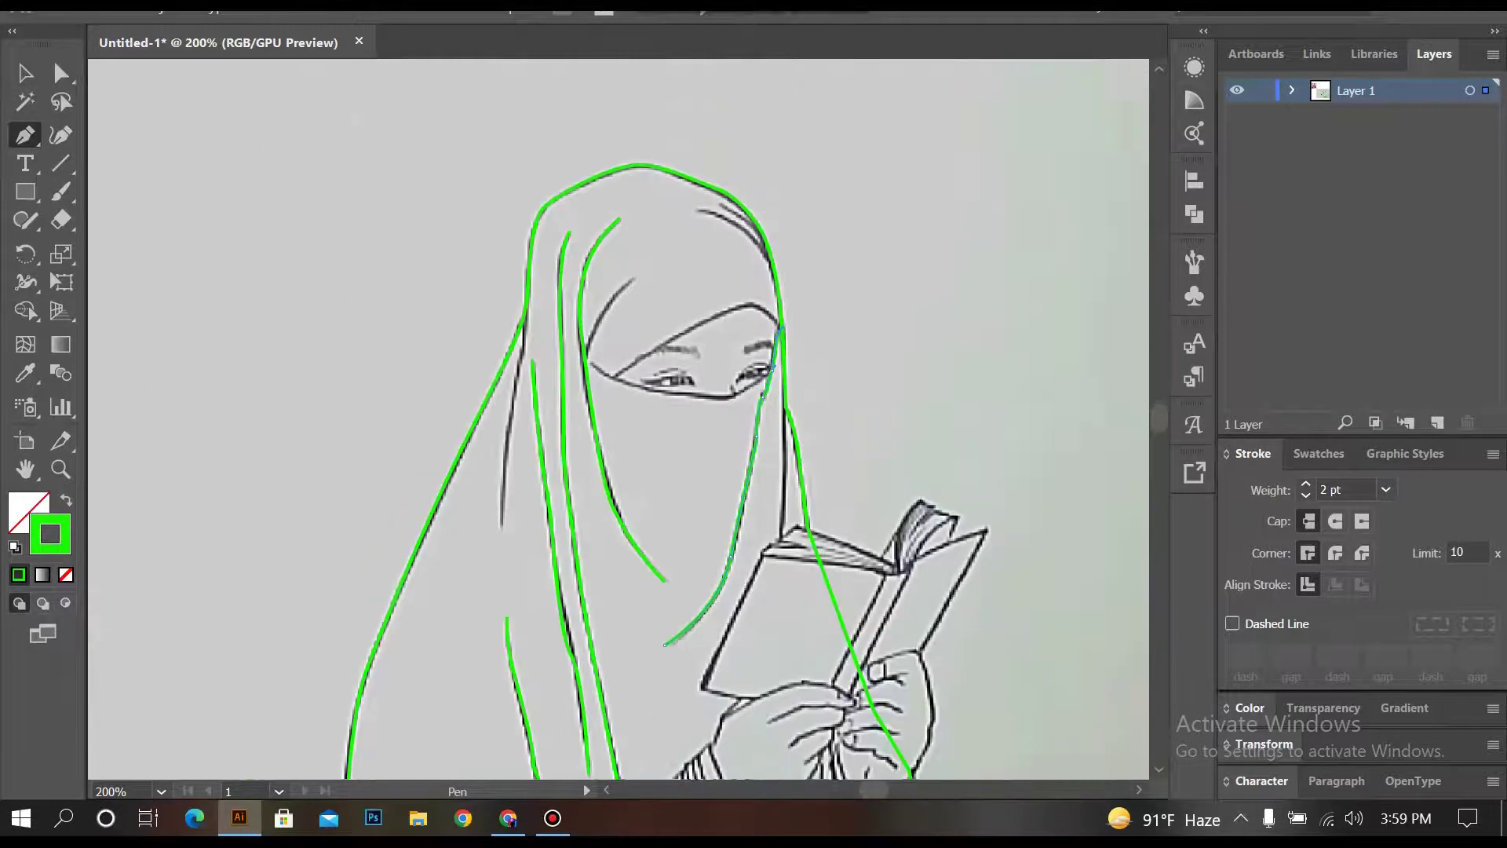
Step: Trace the two short curved fold lines at the upper right of the head
scroll(682, 193, "up", 3)
left_click(559, 267)
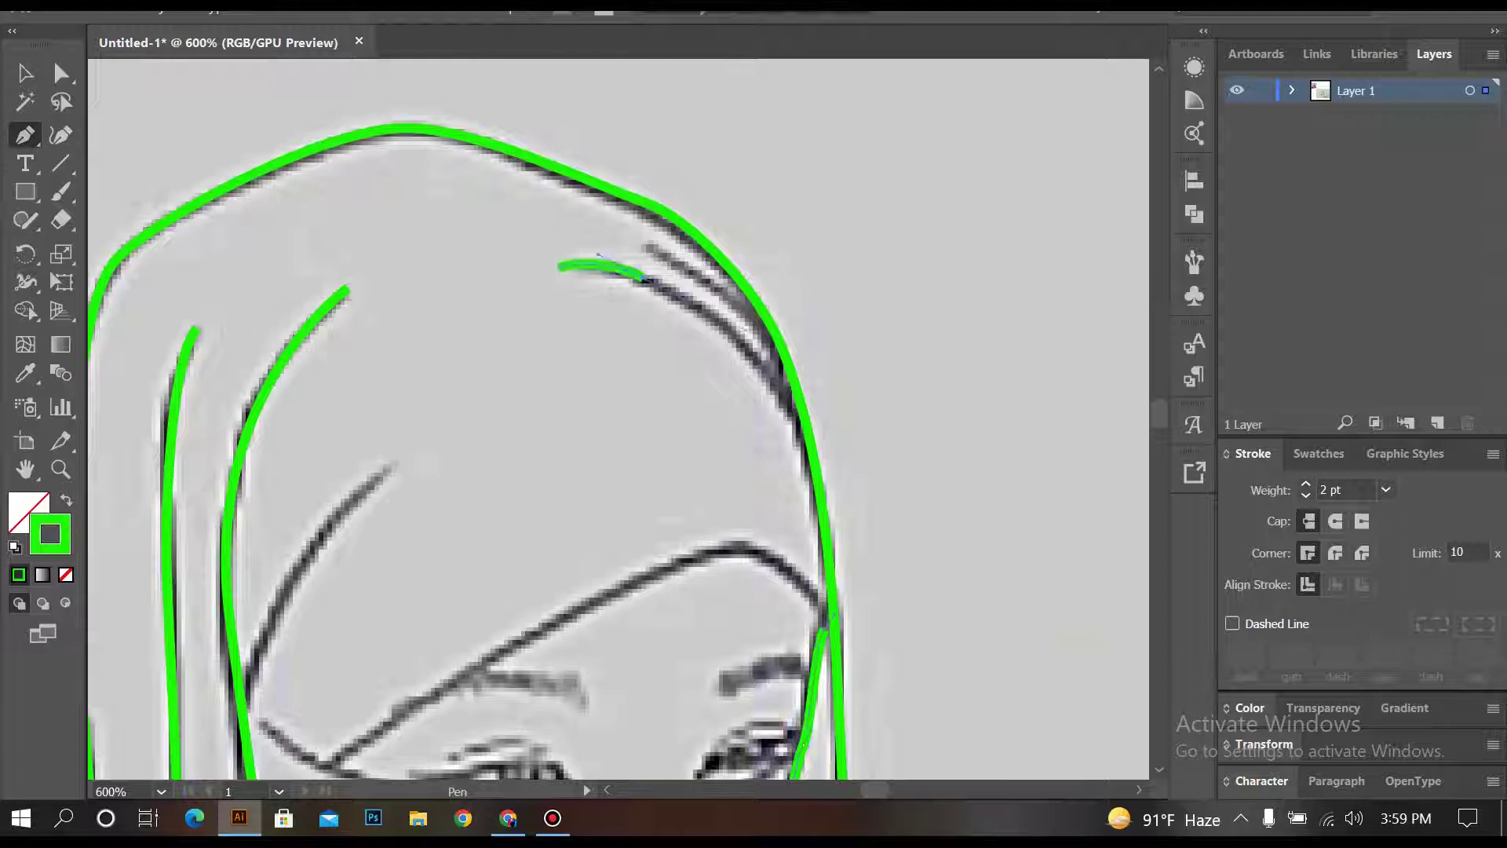
left_click(749, 353)
left_click(796, 415)
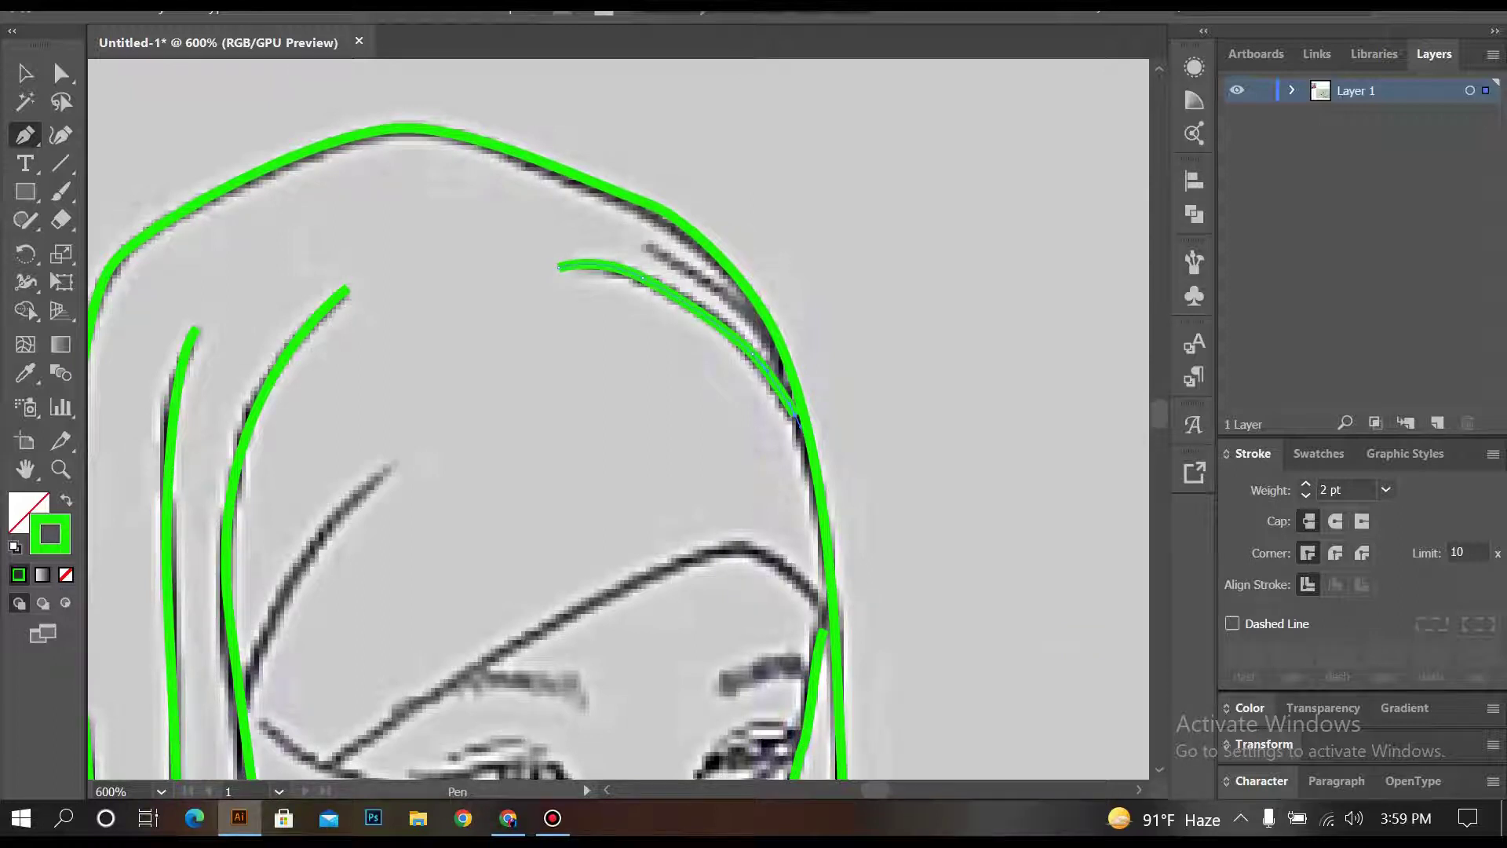
left_click(663, 250)
Step: Trace the curved forehead fold down to the left corner of the face opening
scroll(569, 337, "down", 2)
left_click(479, 402)
left_click_drag(406, 508, 406, 549)
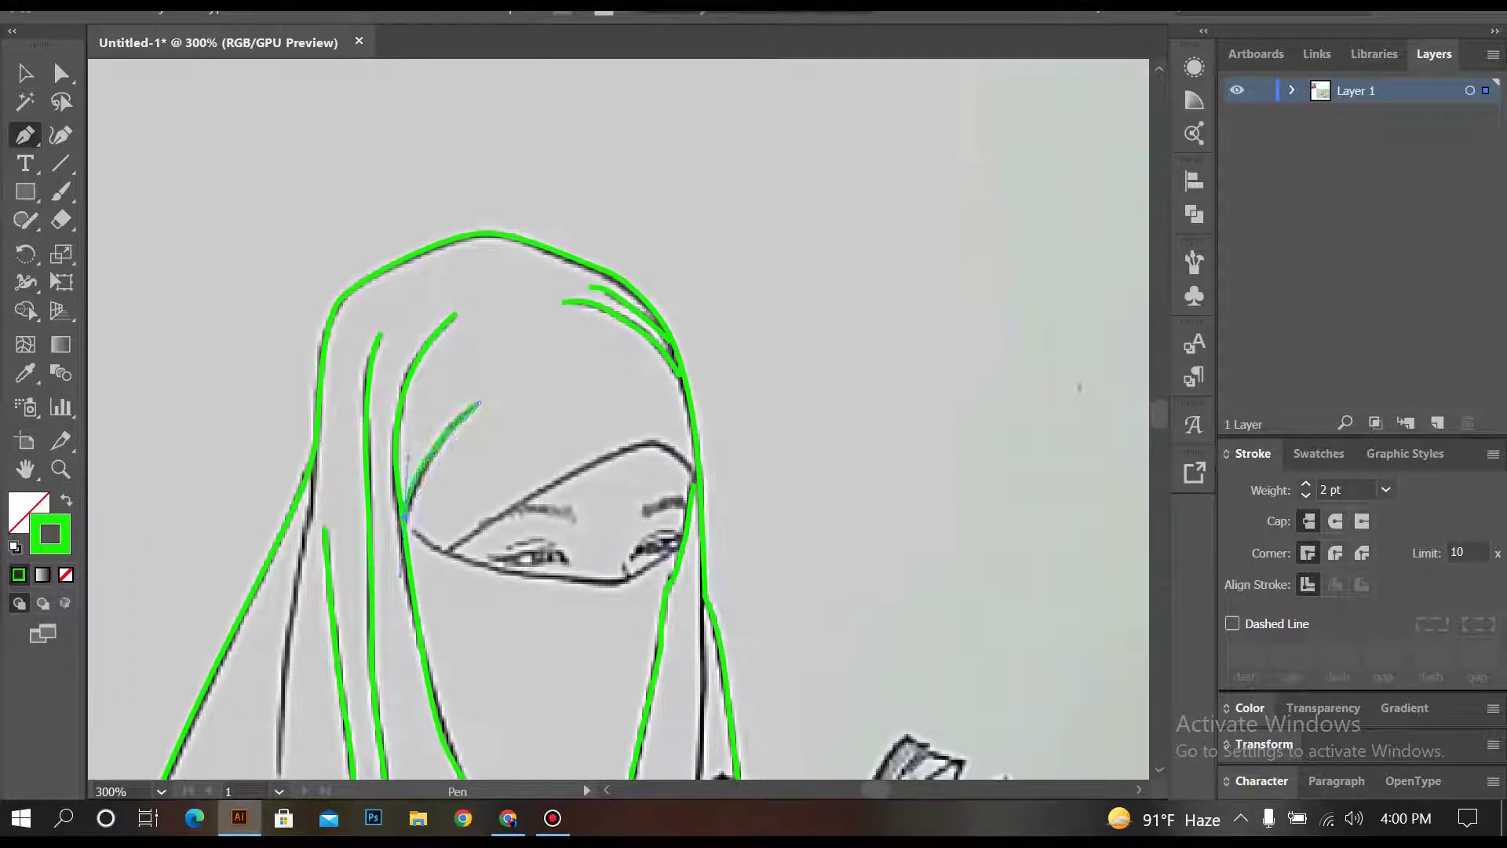
Step: Trace the thin fold line running down from the veil's outer edge on the left side of the head
scroll(407, 549, "down", 5)
scroll(407, 549, "down", 2)
scroll(440, 403, "up", 3)
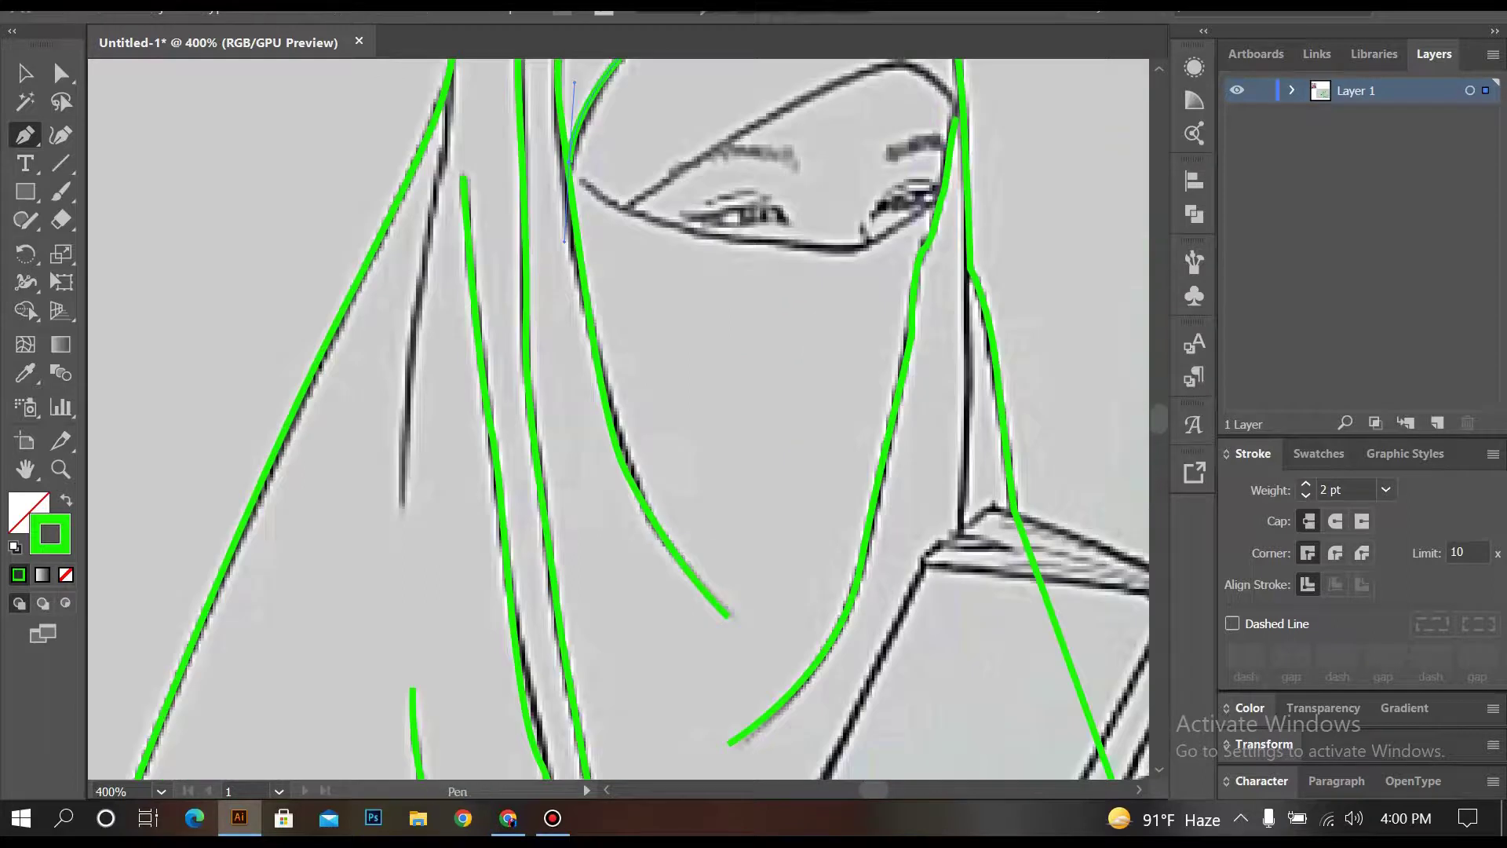
scroll(618, 419, "up", 2)
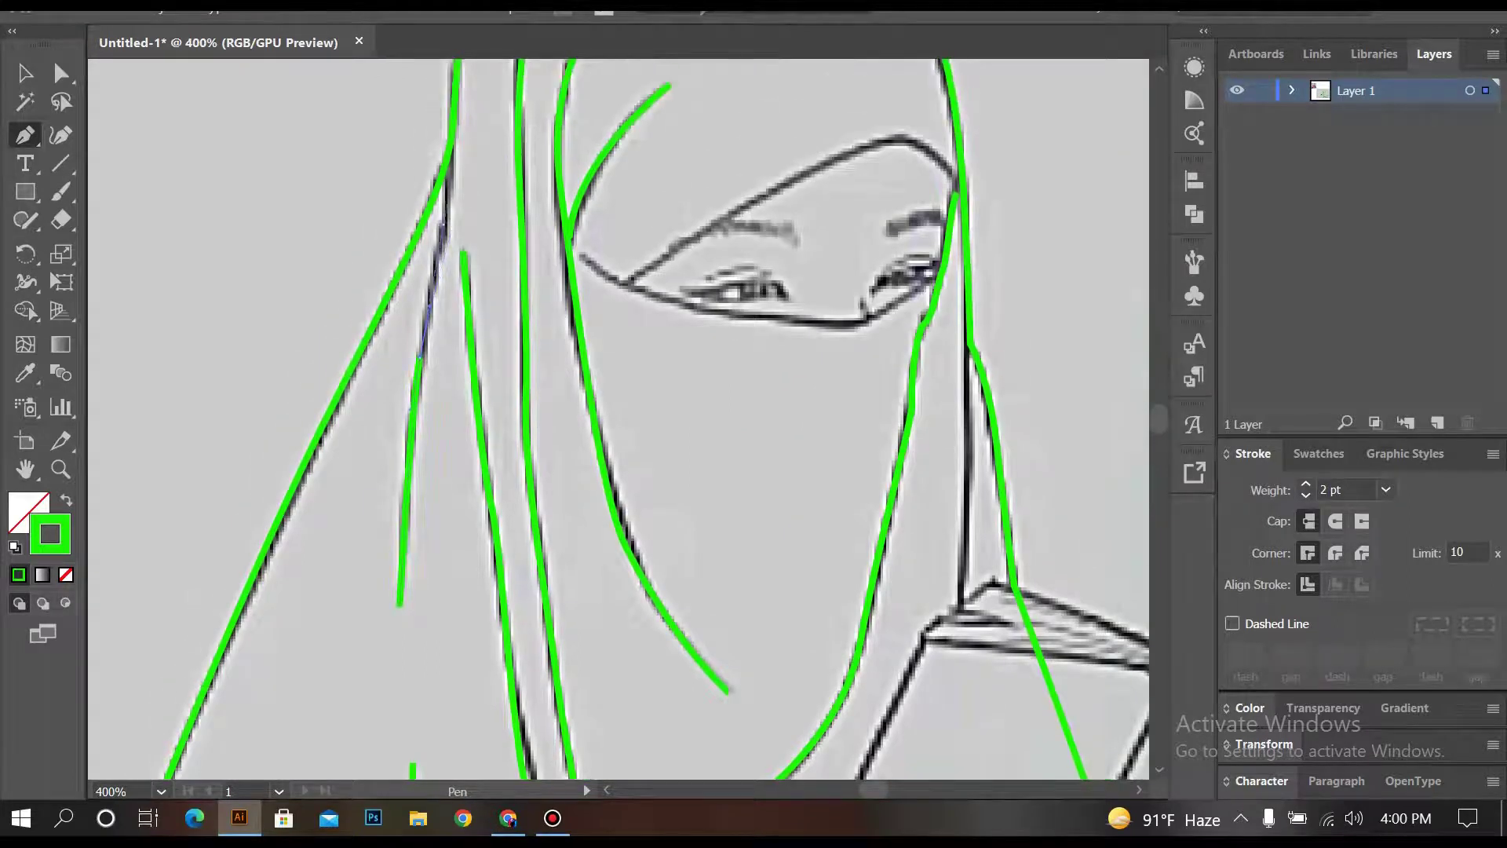
Step: Trace the short curved crease above the sleeve near the bottom of the drawing
scroll(565, 314, "down", 1)
scroll(471, 533, "down", 1)
scroll(471, 533, "down", 2)
scroll(439, 580, "up", 2)
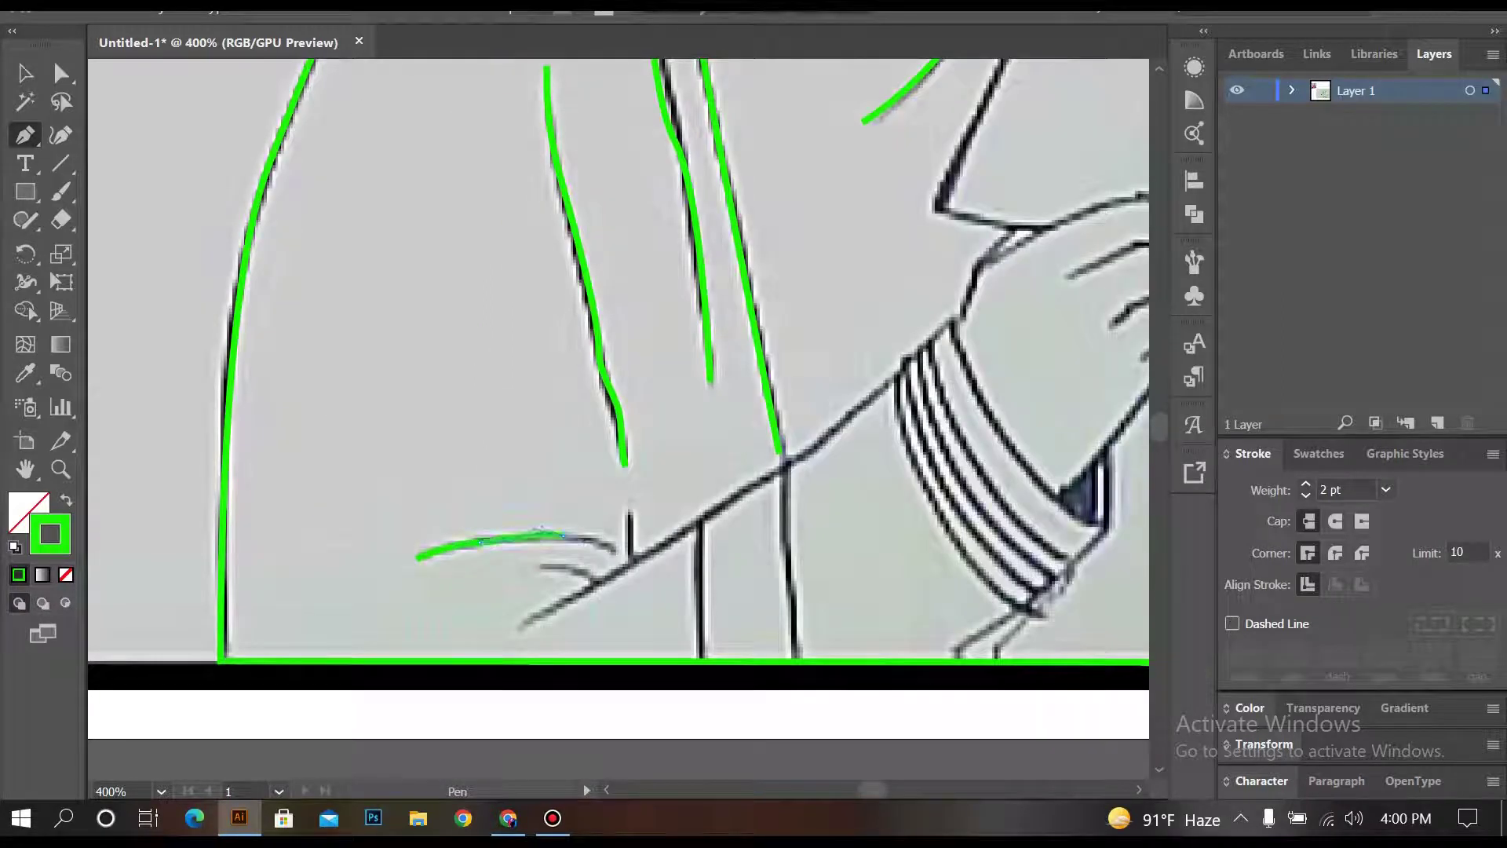
key("Escape")
Step: Trace the garment line running from between the two wrists down to the bottom hem
scroll(180, 651, "down", 3)
scroll(180, 652, "up", 1)
left_click_drag(681, 624, 688, 645)
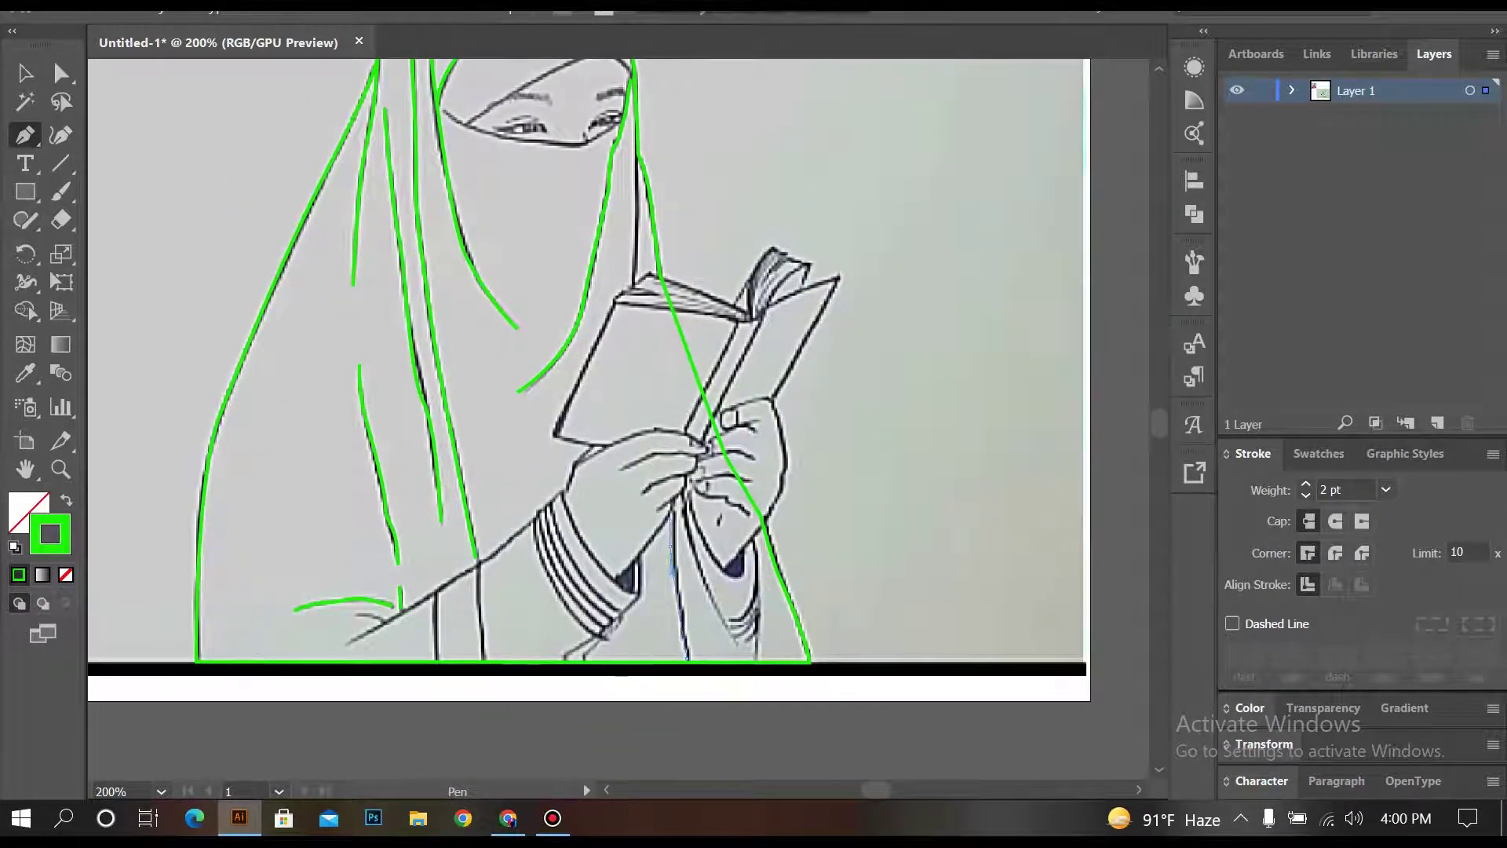
scroll(675, 471, "up", 3)
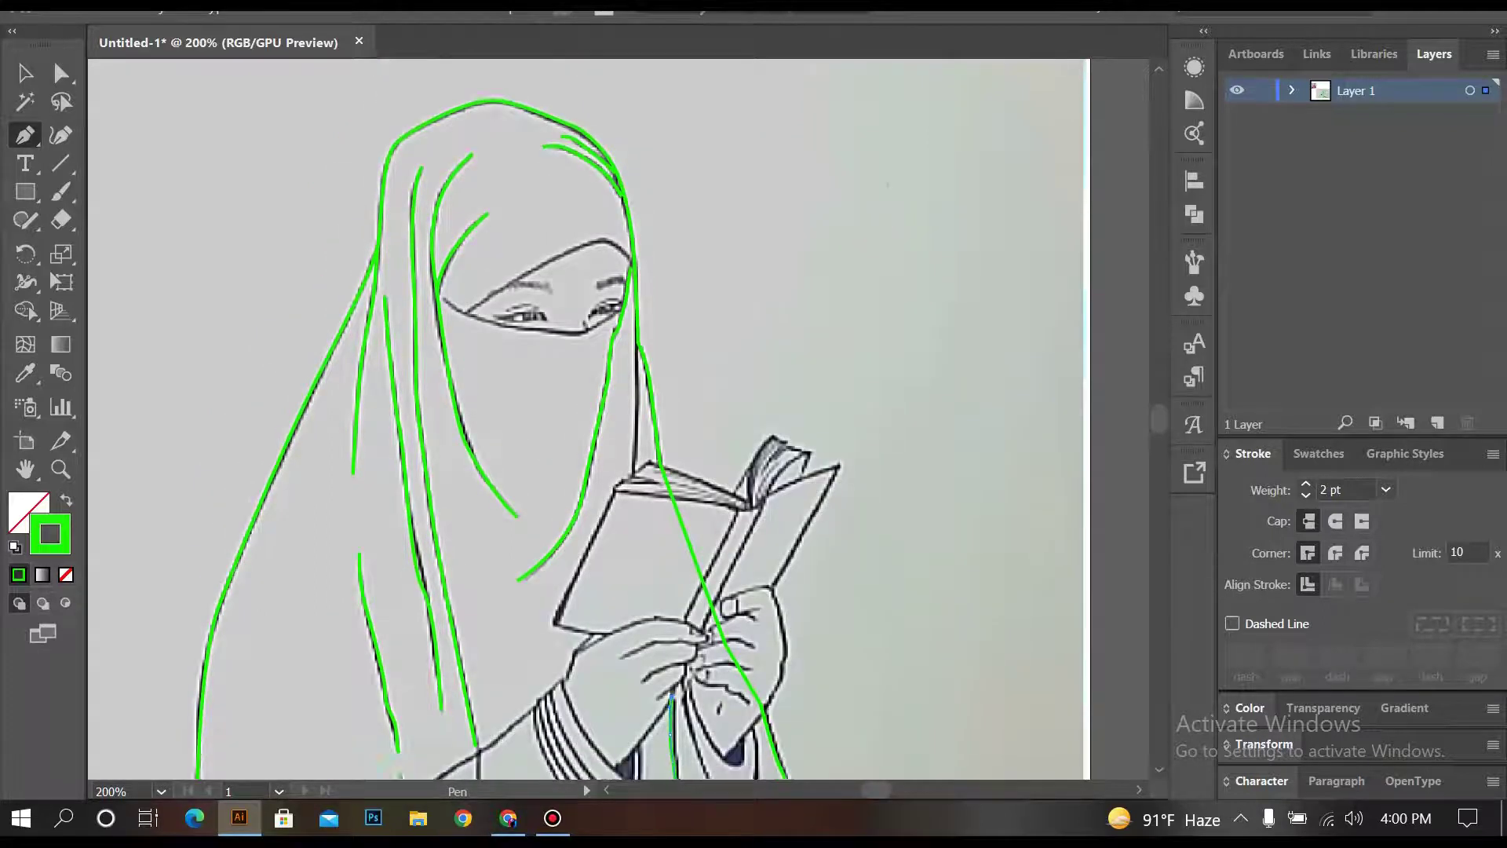
Step: Trace the near-vertical veil line from the right side of the face down to the top edge of the book
scroll(675, 471, "down", 1)
scroll(675, 471, "up", 2)
scroll(618, 418, "up", 1)
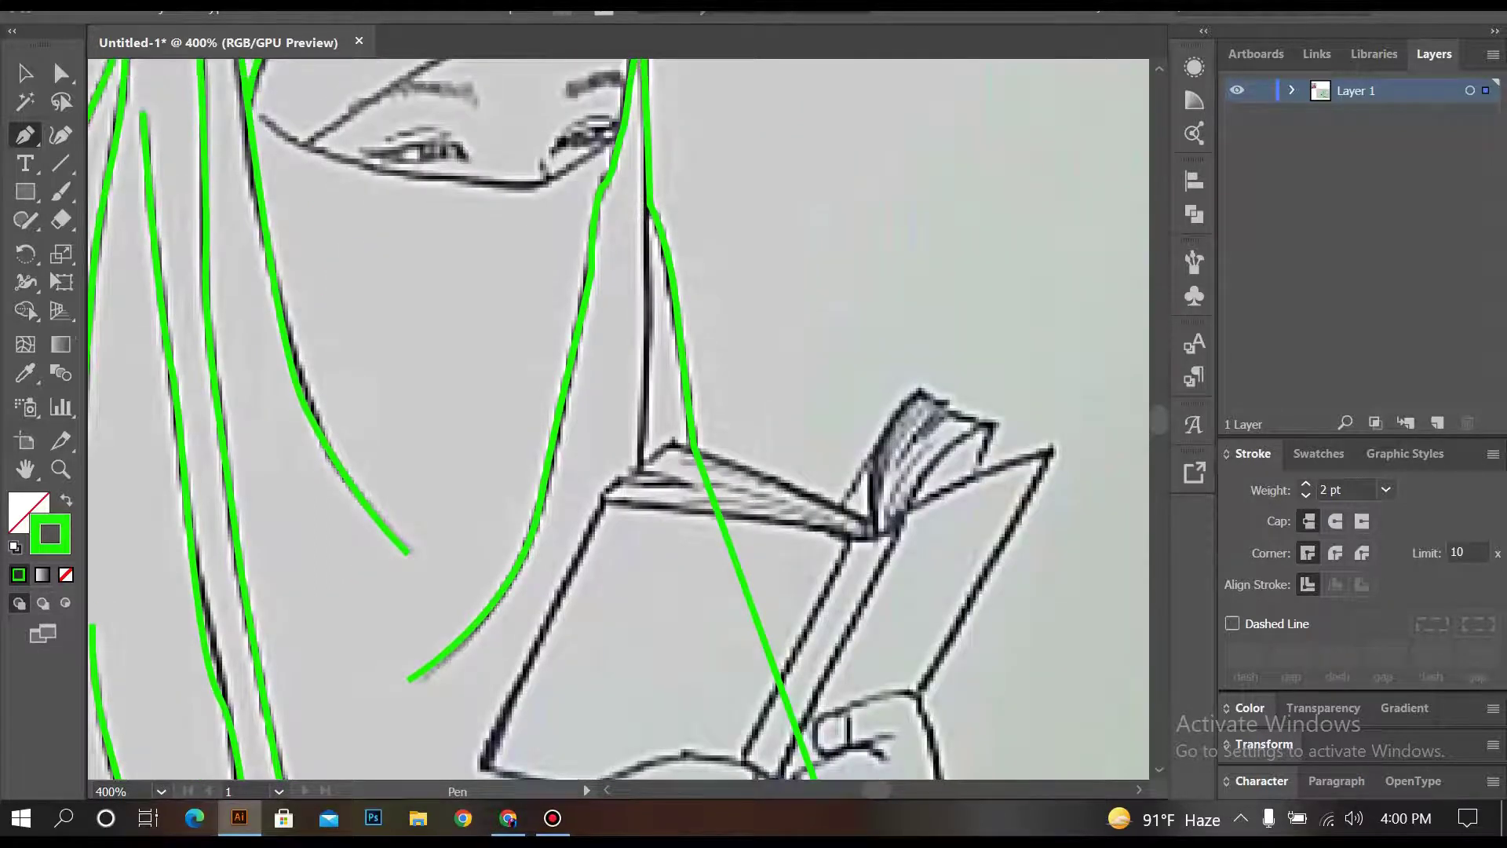
left_click(640, 469)
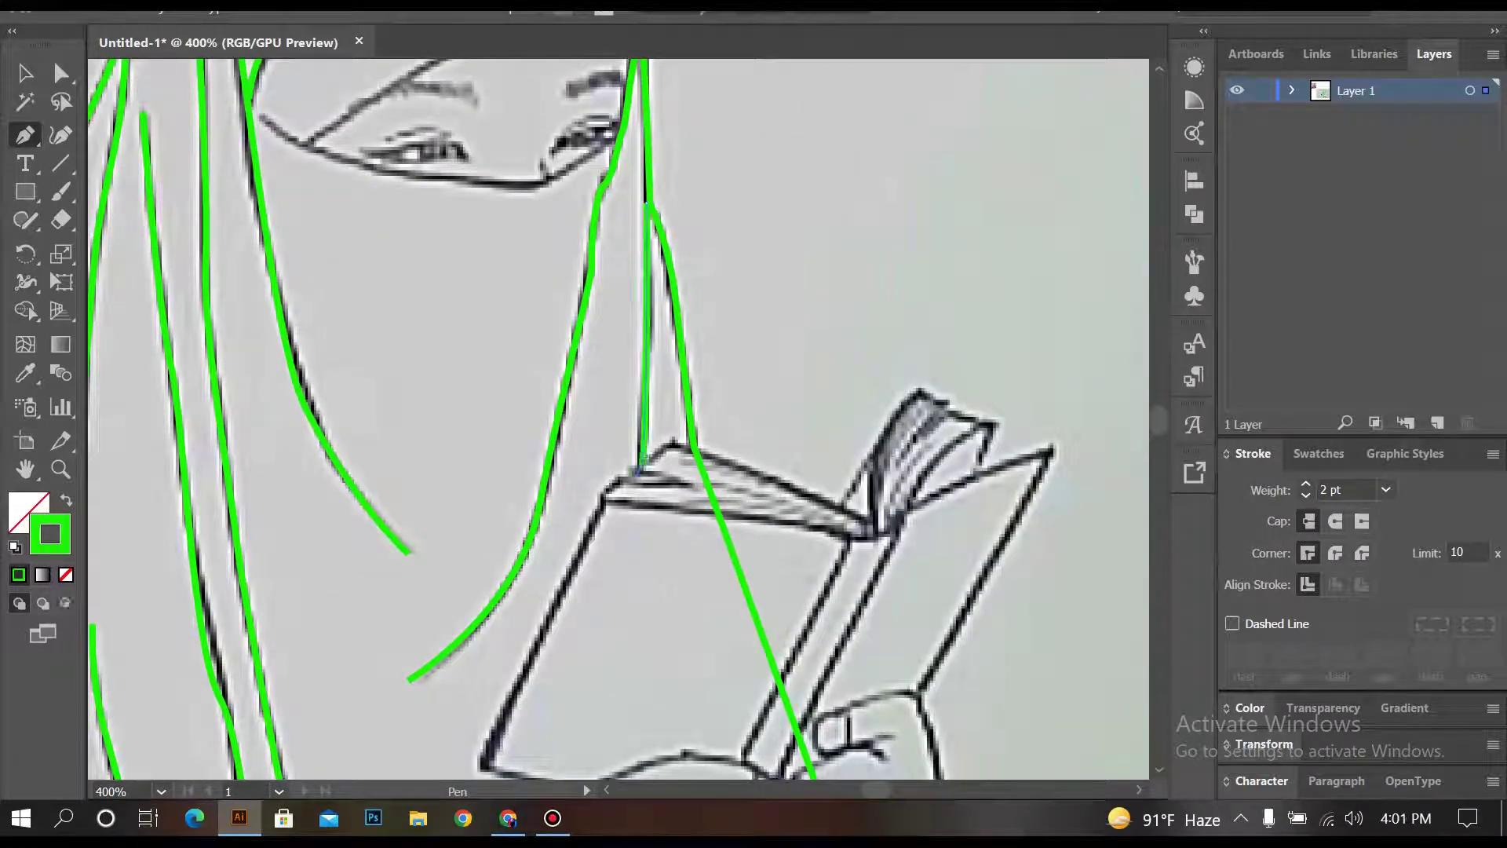
scroll(640, 470, "down", 3)
scroll(524, 353, "down", 4)
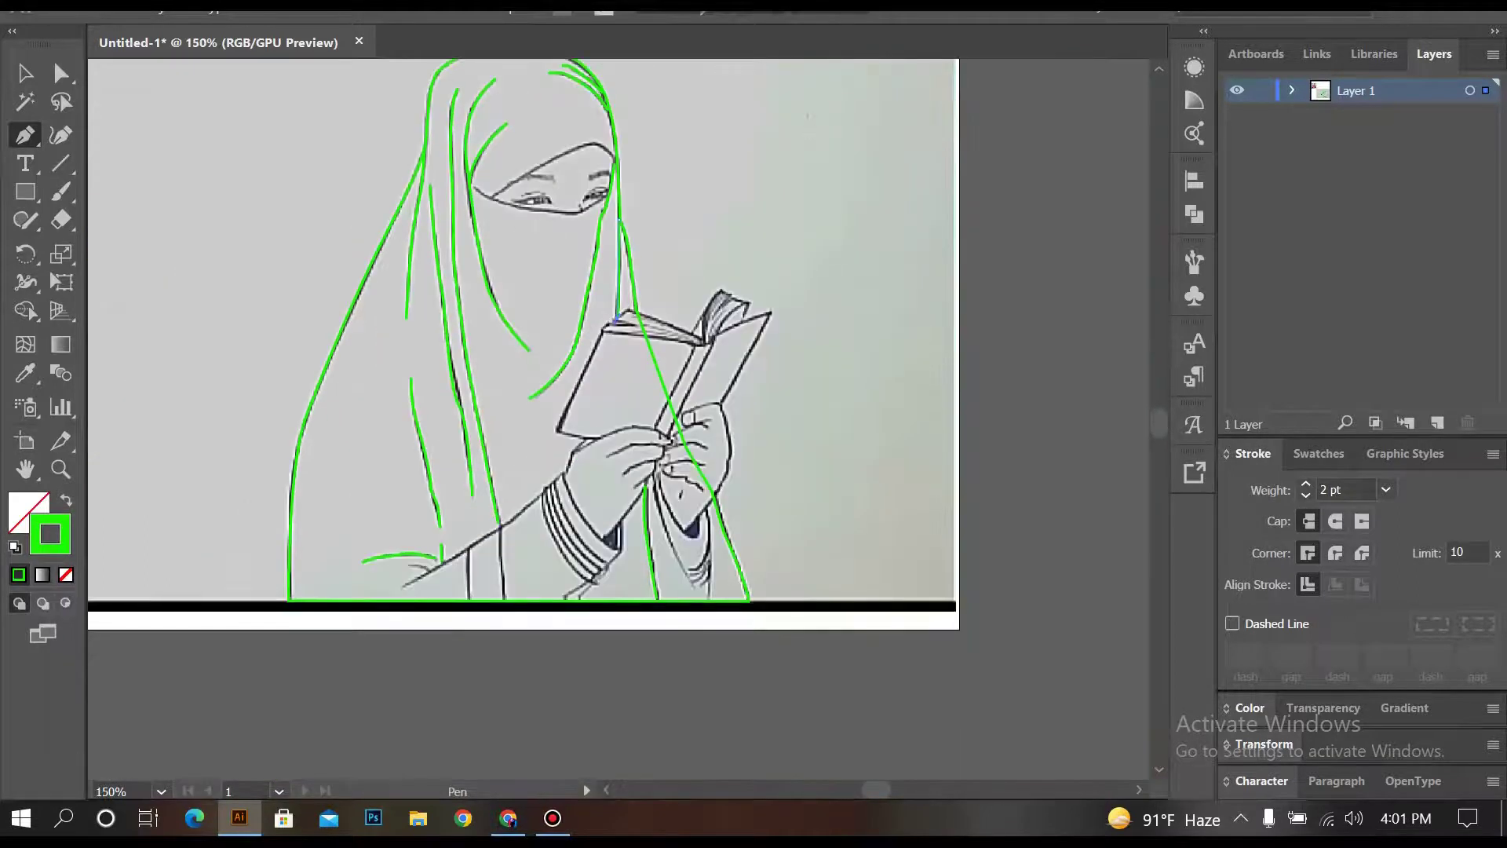
scroll(525, 363, "up", 1)
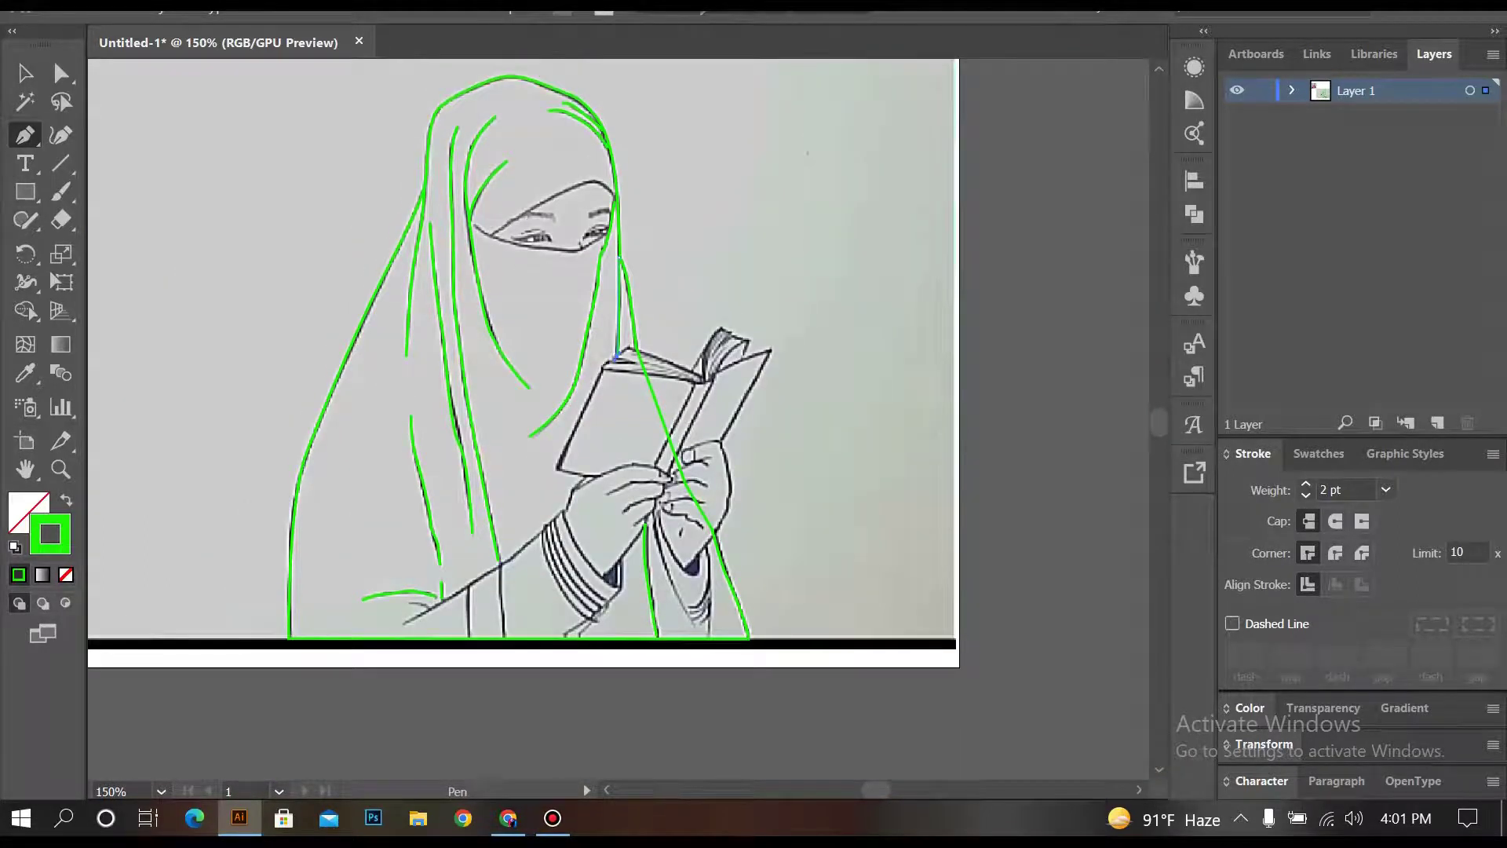
Step: Inspect the anchor points of the veil's outer outline along the left side and crown against the sketch
key("v")
scroll(284, 467, "down", 1)
scroll(285, 467, "up", 2)
key("a")
scroll(619, 419, "up", 10)
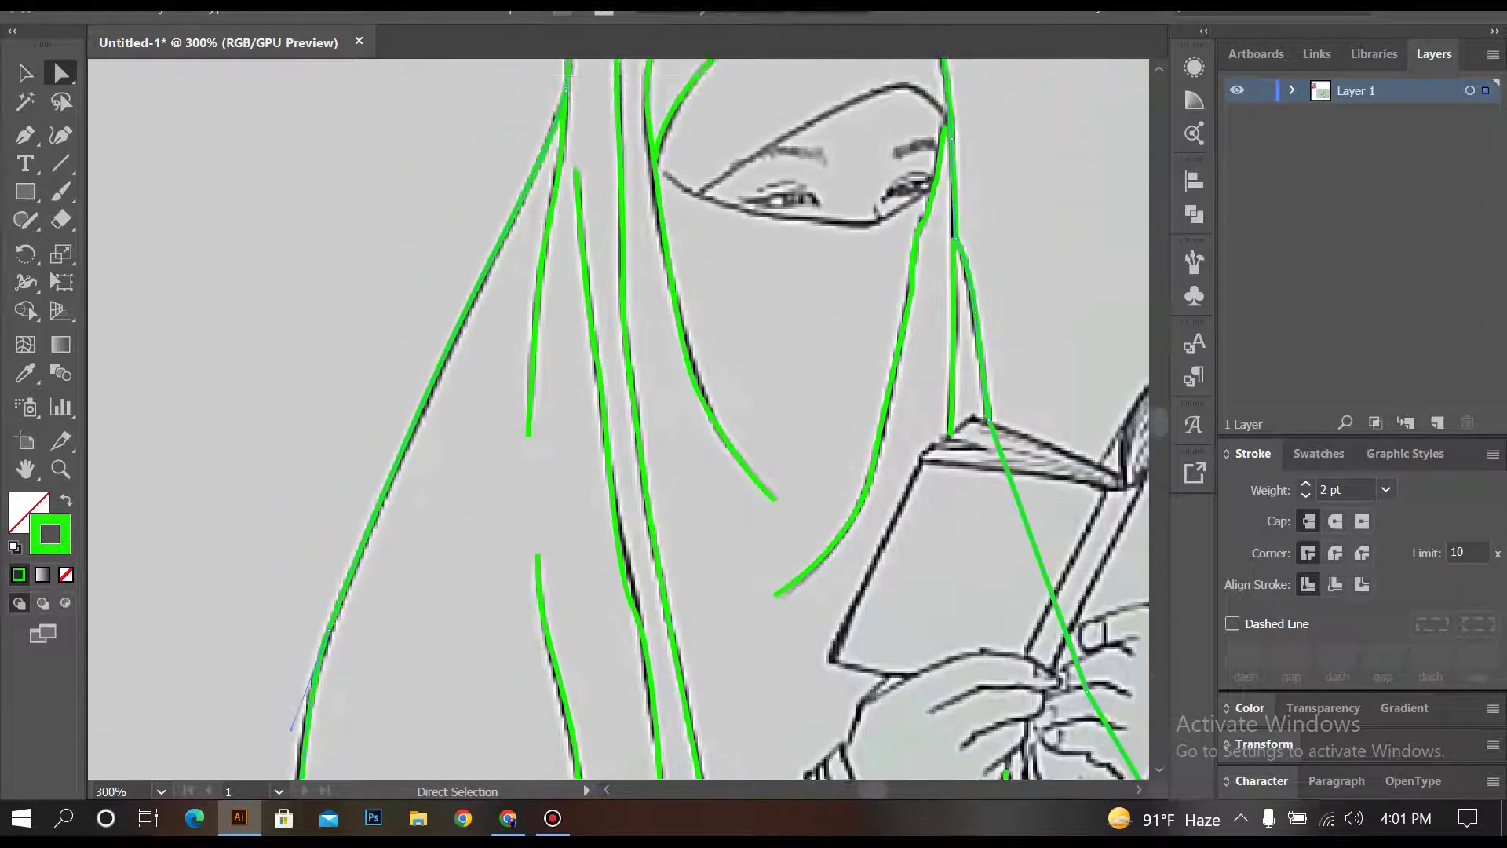
scroll(618, 419, "up", 3)
scroll(619, 419, "up", 2)
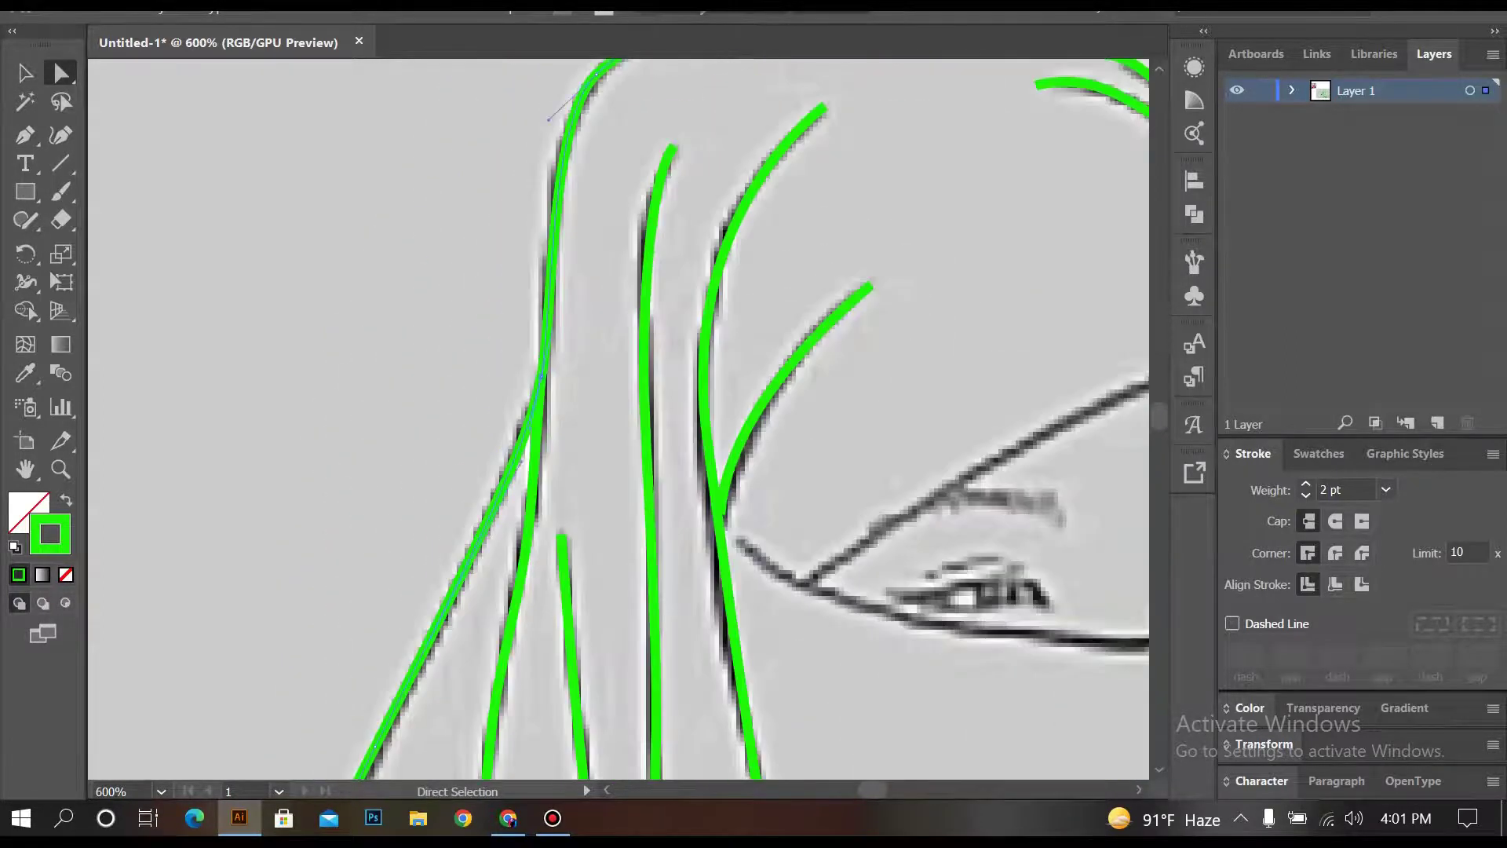
scroll(618, 419, "up", 2)
scroll(618, 419, "up", 2)
scroll(619, 419, "right", 4)
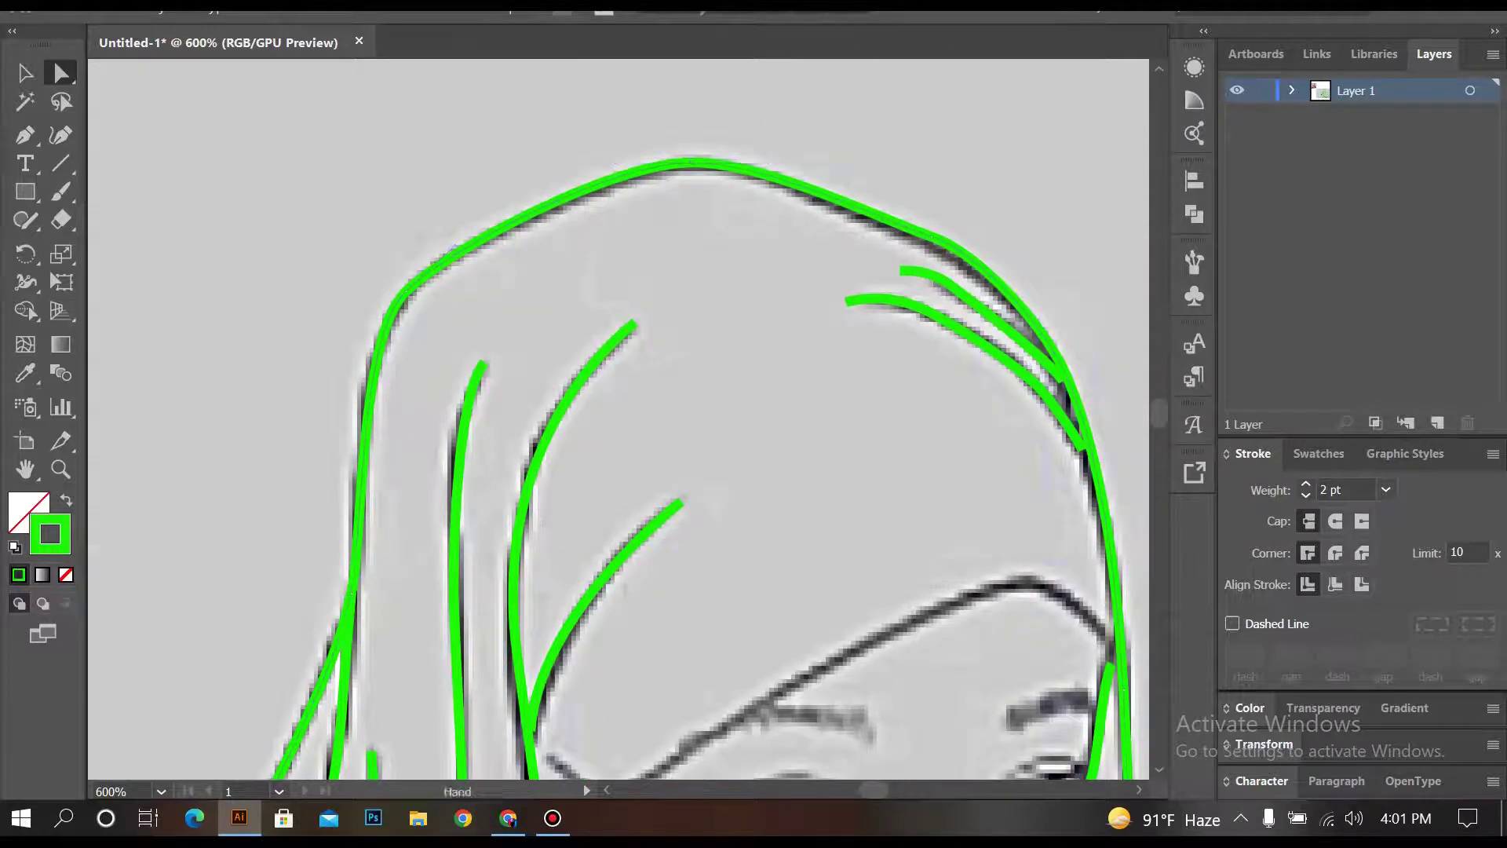
Step: Inspect the right side of the veil outline from the forehead past the book and hands down to the hem
scroll(618, 419, "down", 2)
scroll(618, 419, "down", 3)
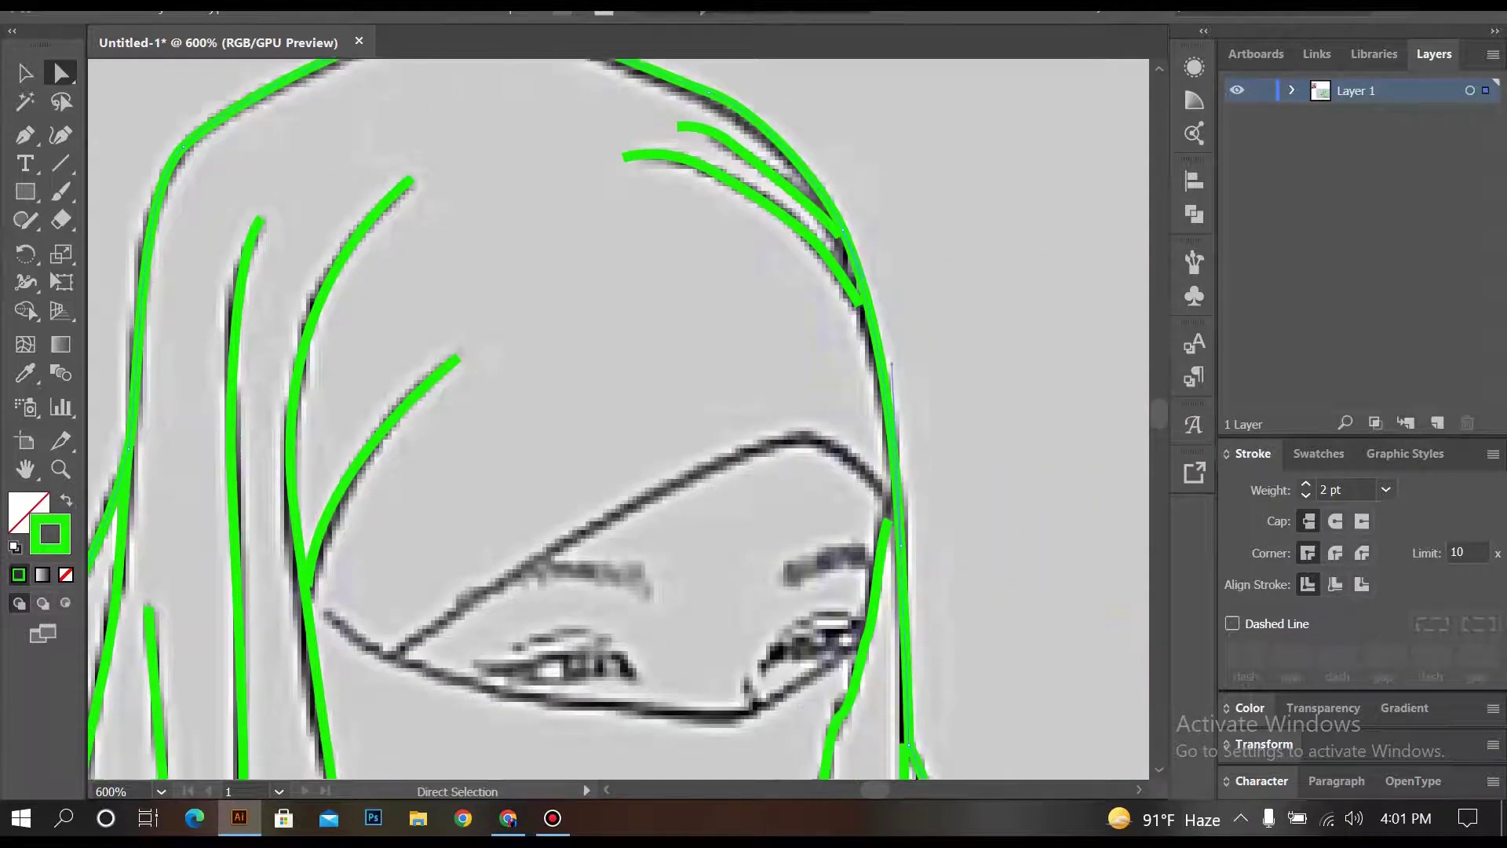
scroll(618, 419, "down", 3)
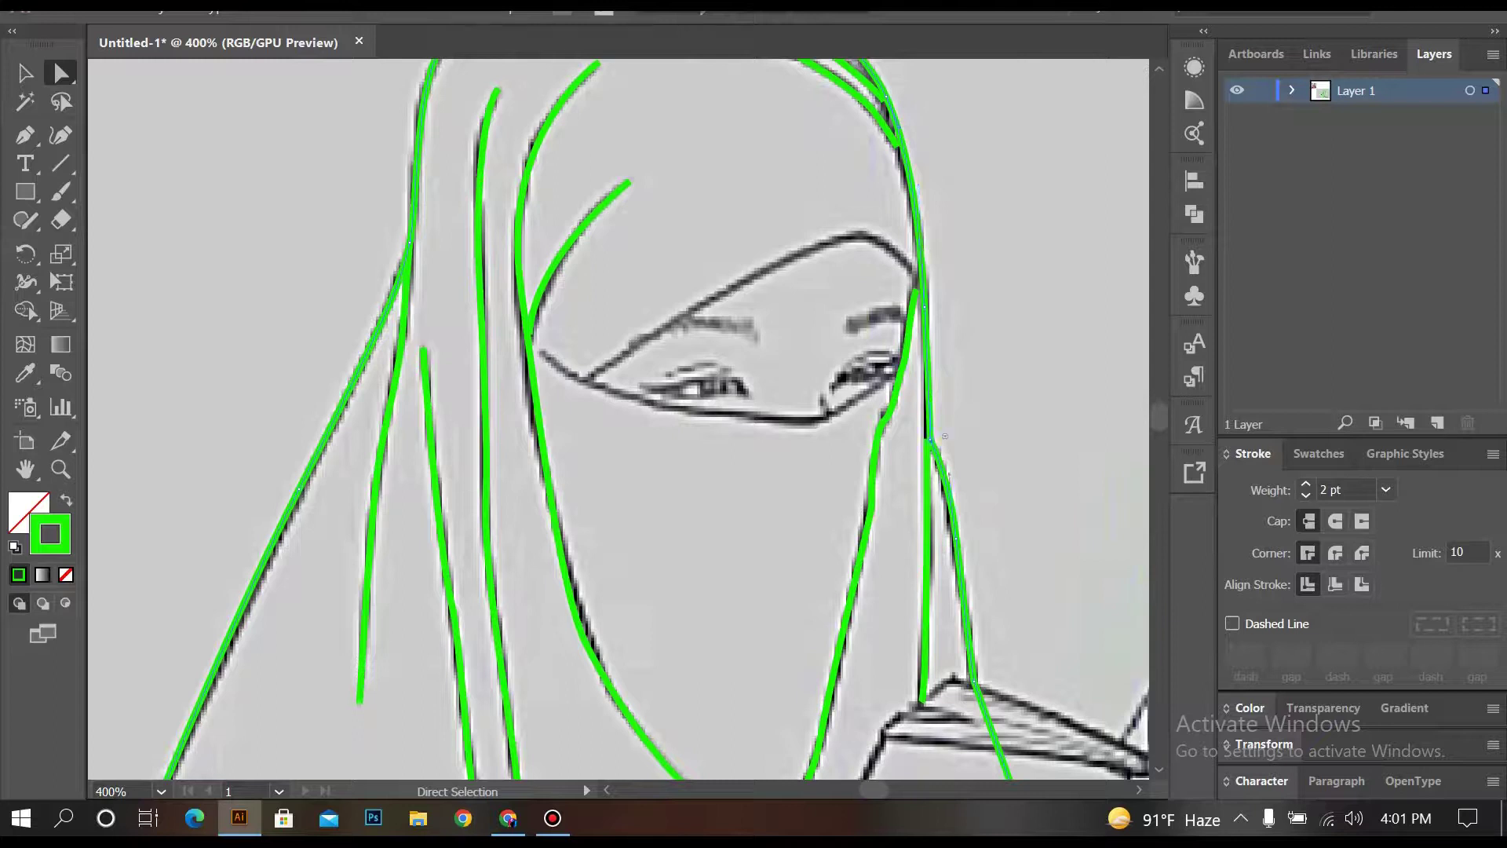
scroll(619, 419, "down", 7)
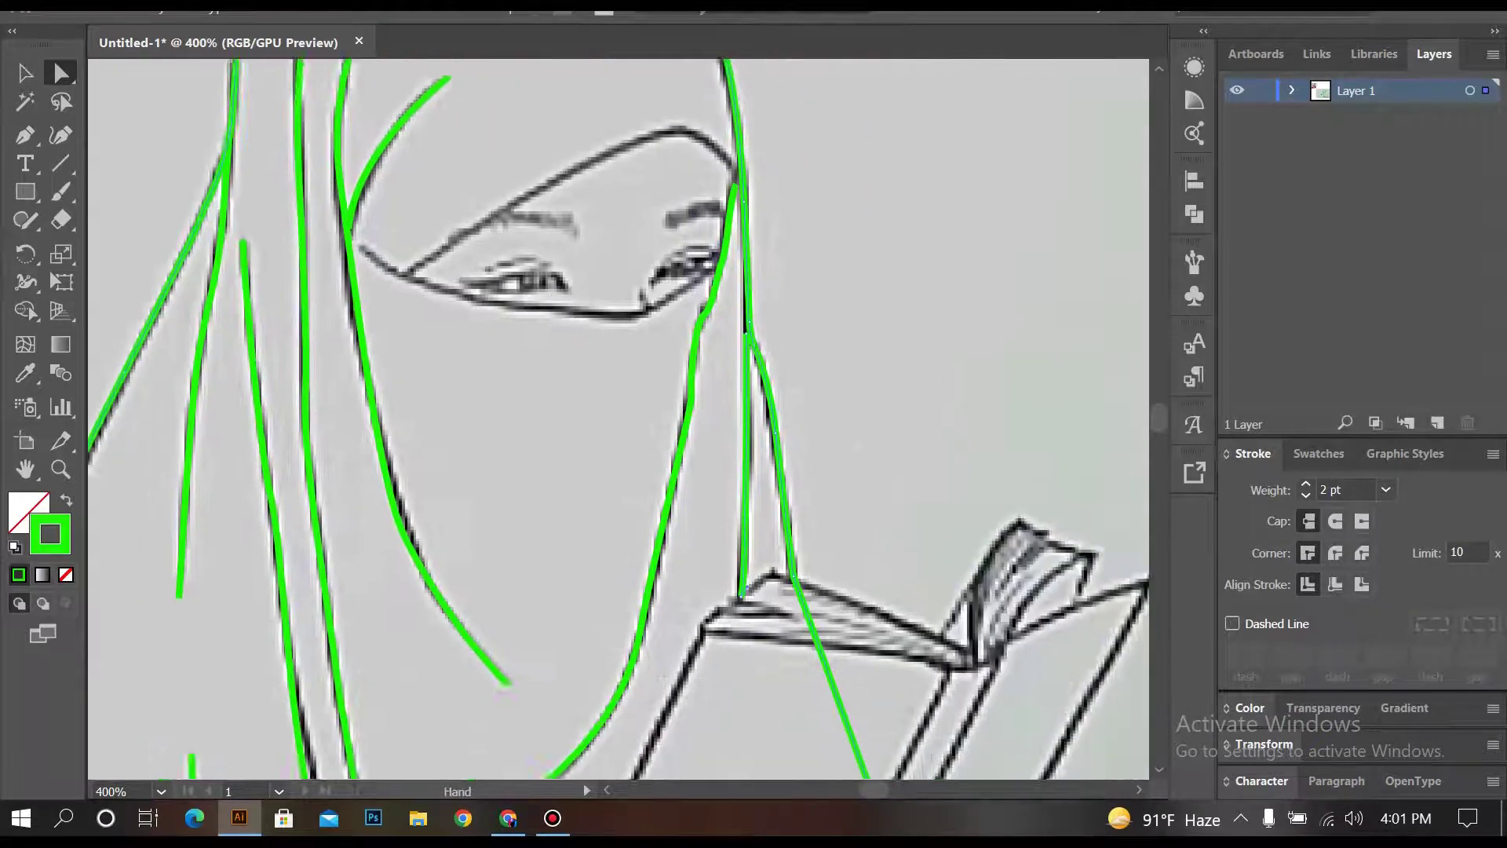
scroll(708, 303, "up", 2, "alt")
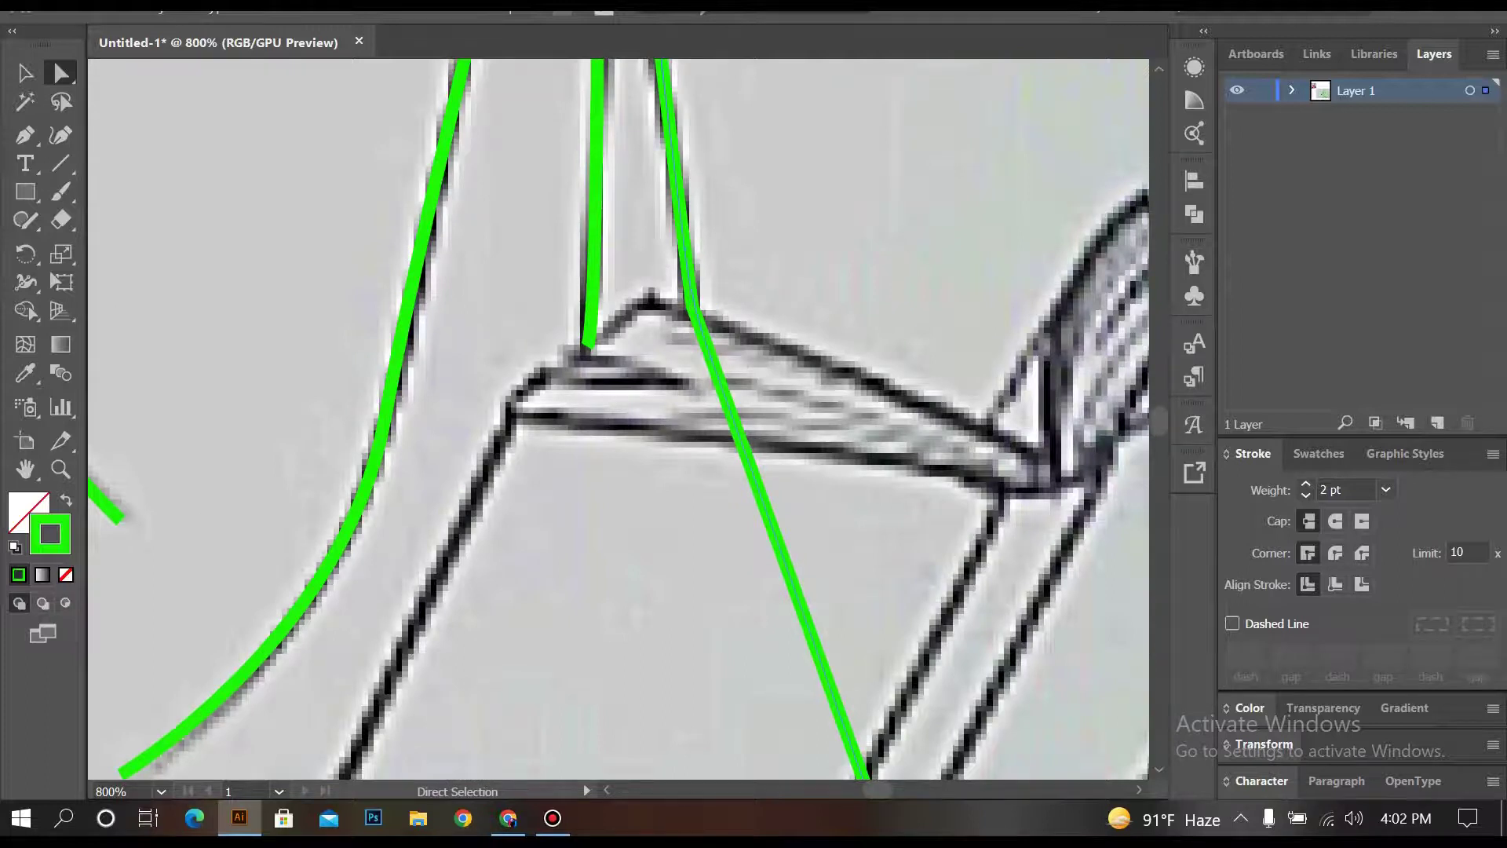
left_click_drag(619, 419, 673, 421)
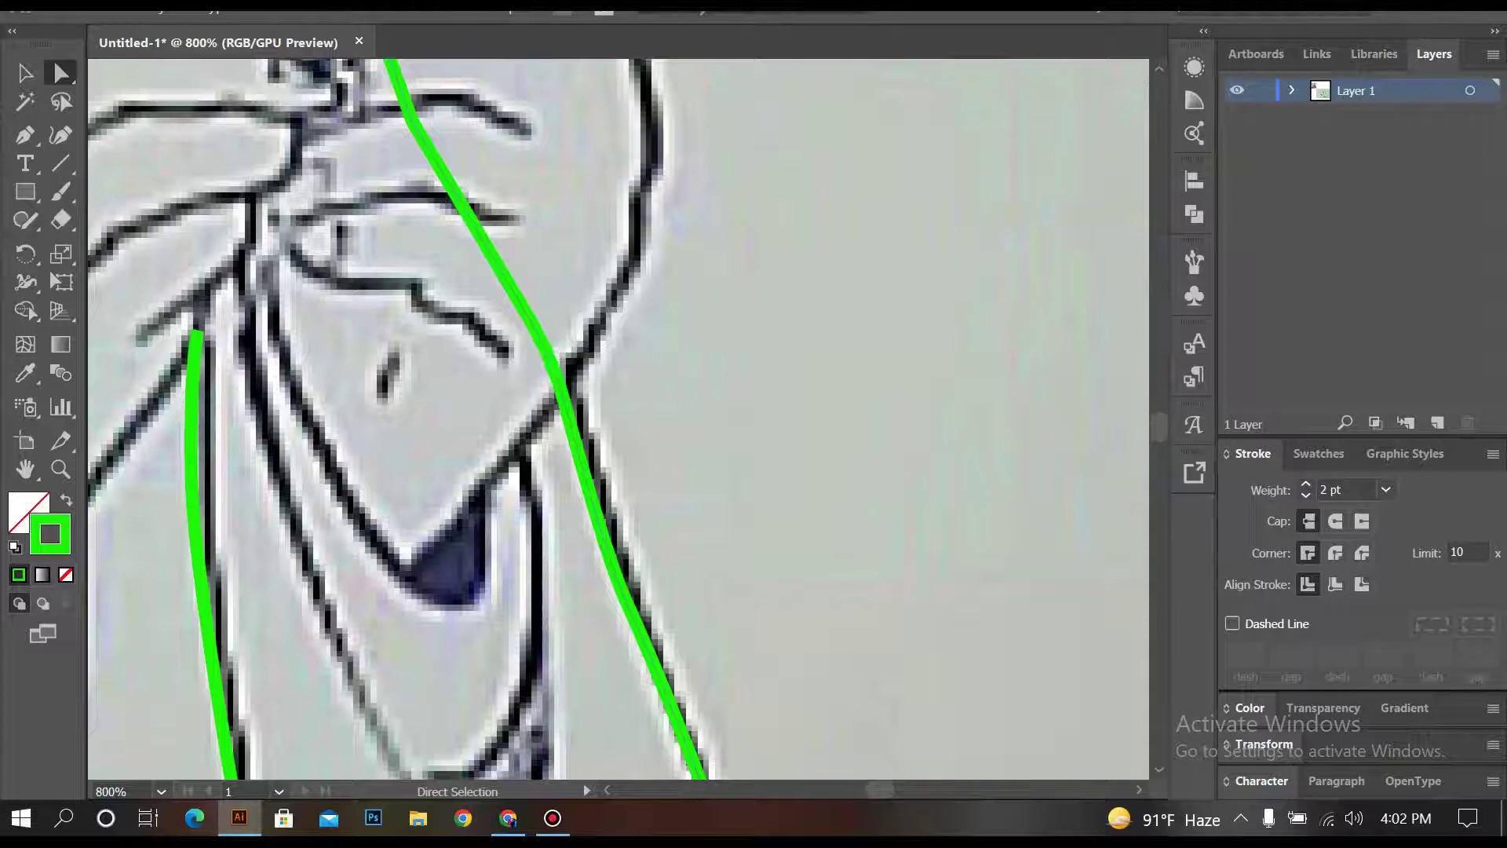
scroll(618, 419, "down", 6)
scroll(618, 419, "up", 2)
scroll(619, 419, "down", 2)
Step: Apply the dark maroon line colour sampled from the reference portrait to the thin fold left of the head
left_click_drag(618, 419, 780, 416)
left_click(690, 455)
scroll(618, 419, "up", 3)
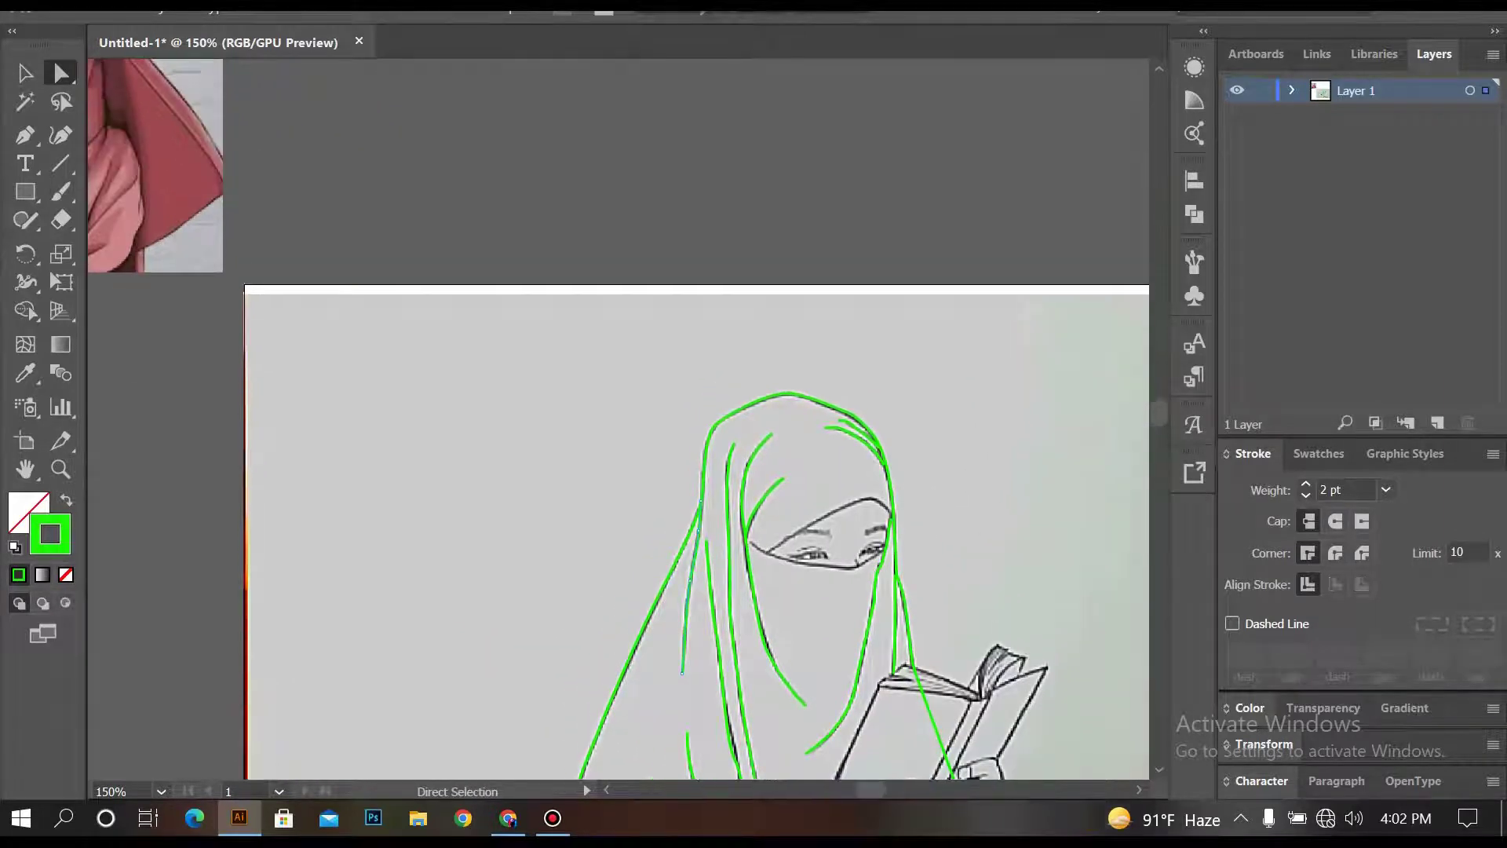
scroll(619, 419, "left", 3)
key("i")
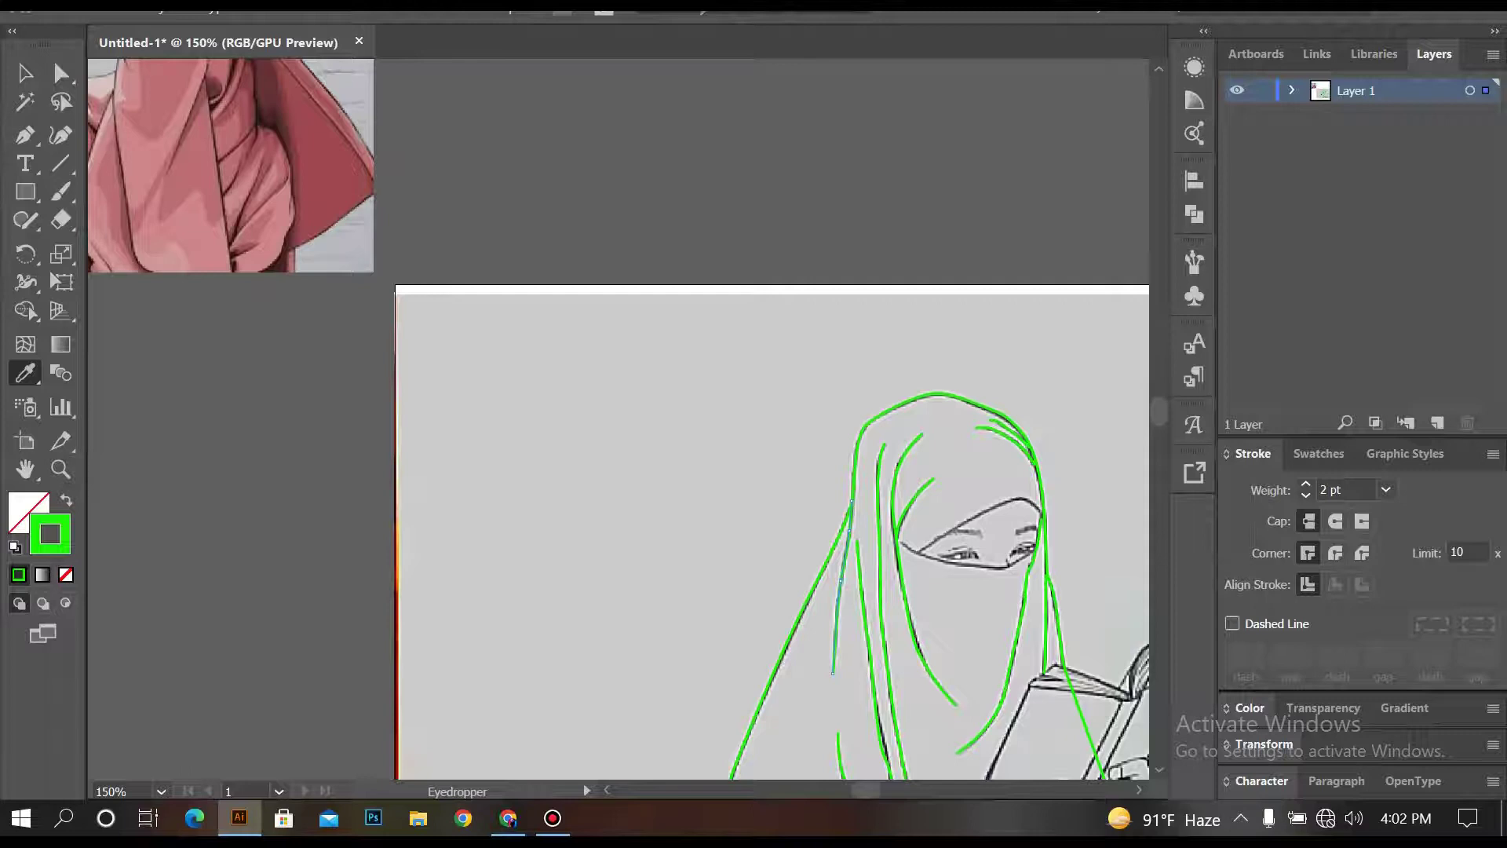
scroll(303, 130, "up", 10)
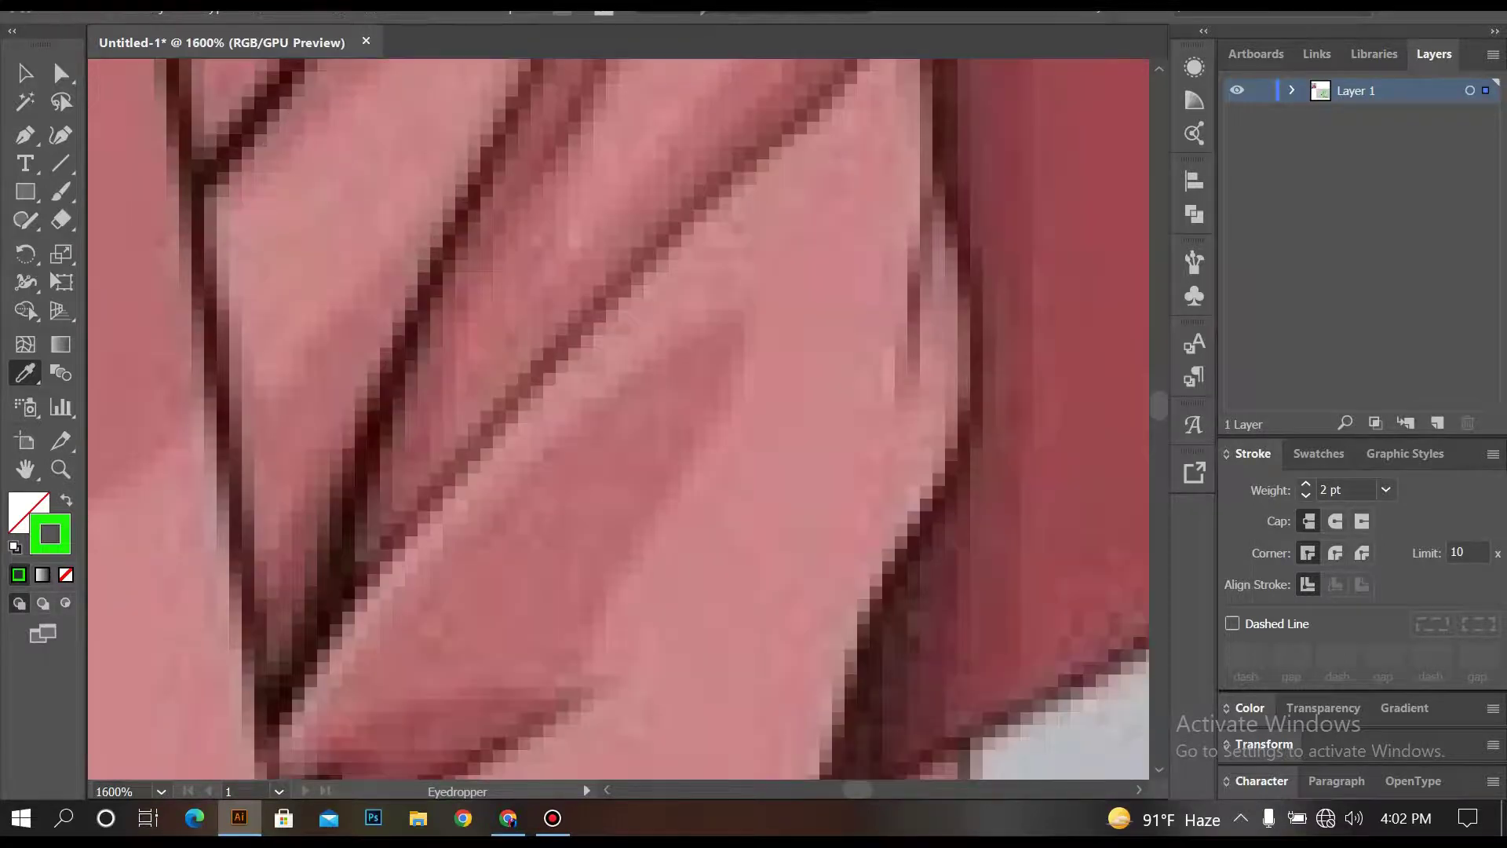
left_click(316, 223)
scroll(316, 222, "down", 9)
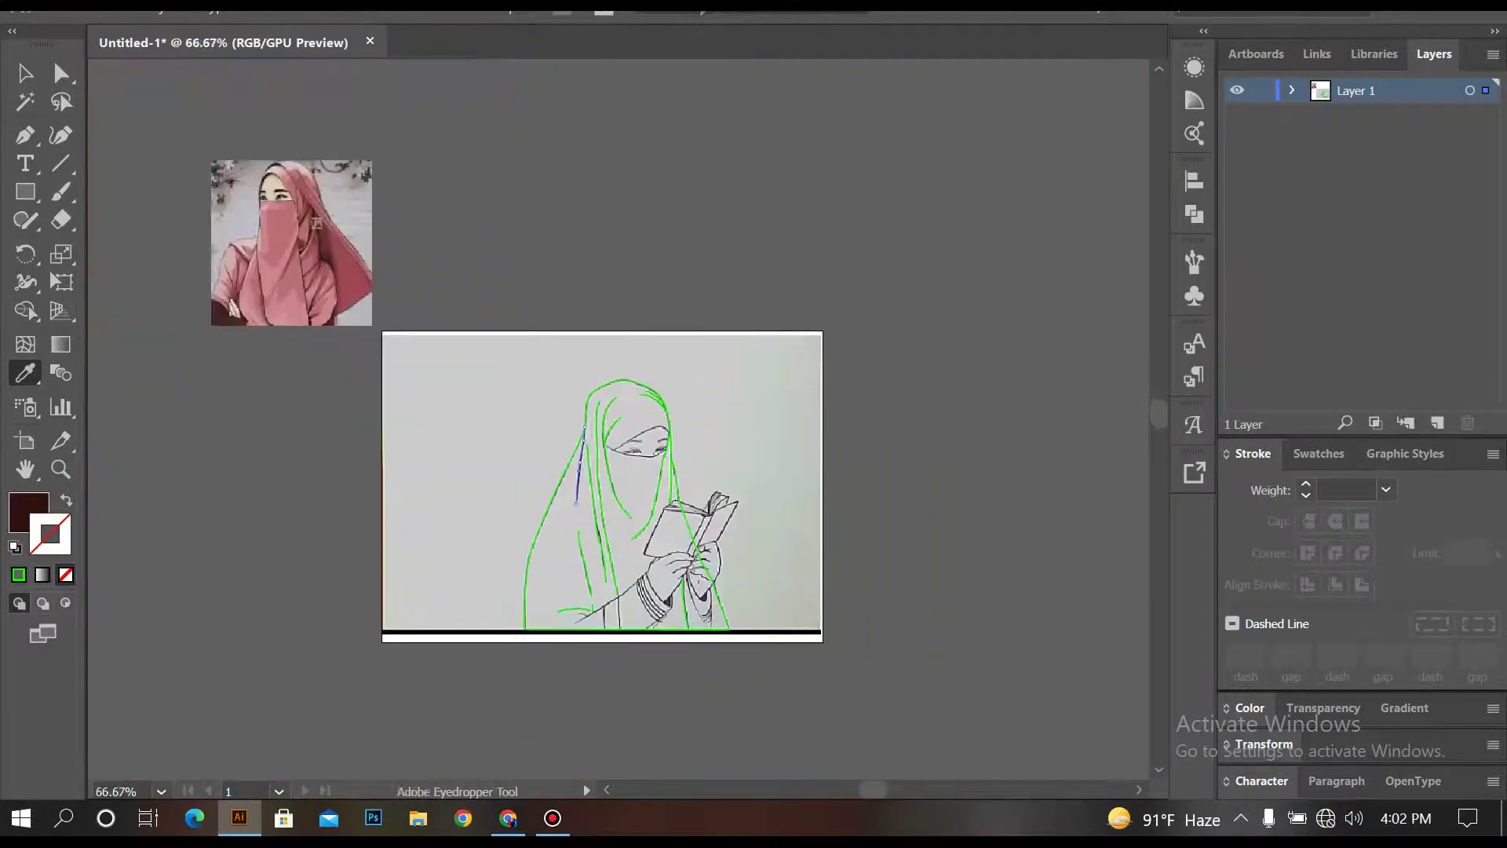
Step: Examine the recoloured fold left of the head up close and clear the selection
key("ctrl+equal")
key("ctrl+equal")
key("v")
scroll(584, 440, "down", 1)
key("ctrl+equal")
key("ctrl+equal")
left_click(512, 298)
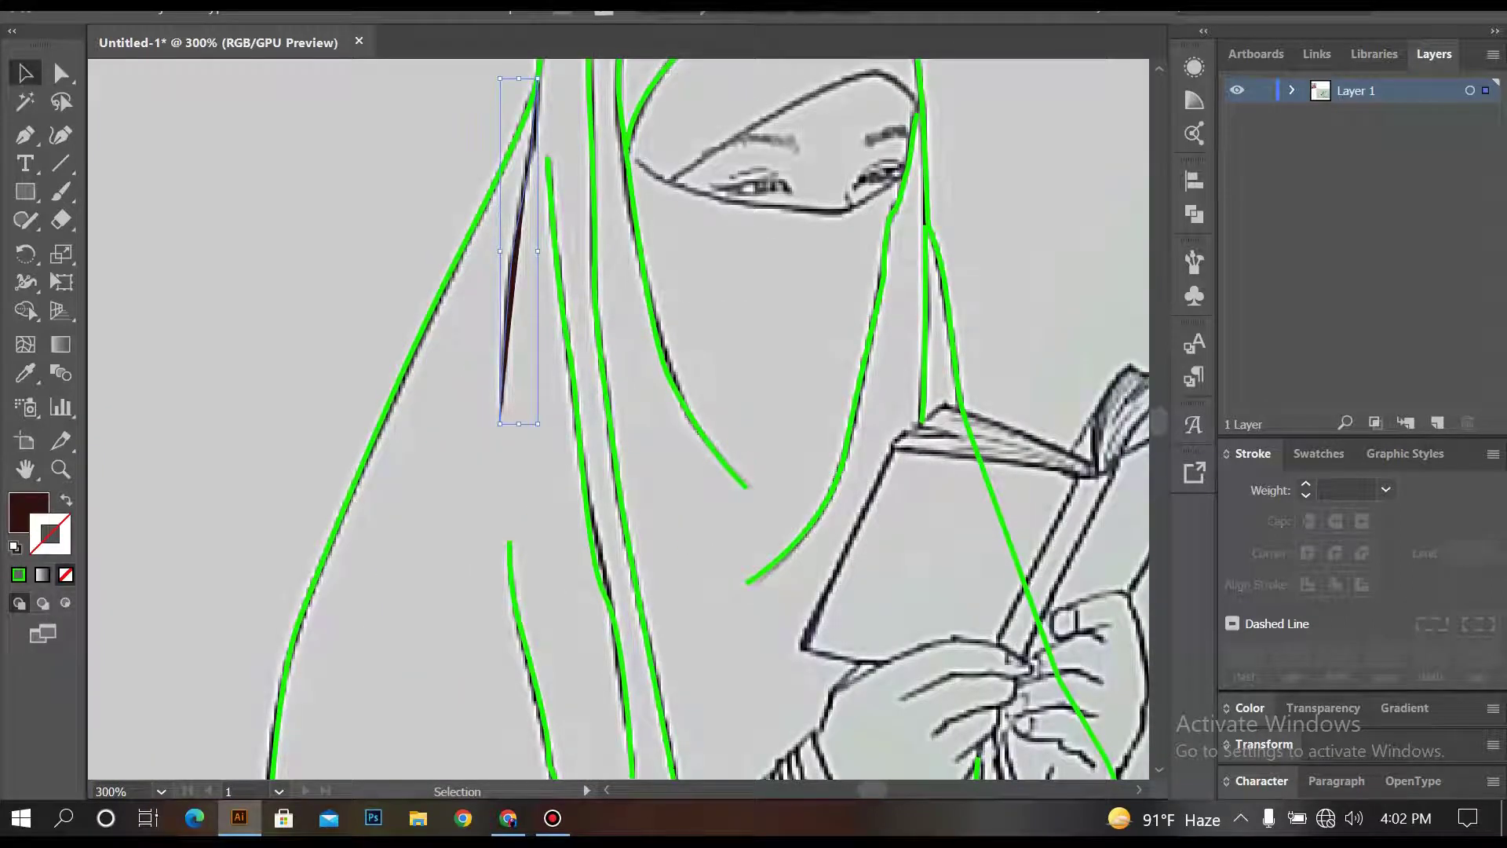
key("ctrl+shift+a")
key("ctrl+minus")
left_click_drag(620, 424, 547, 405)
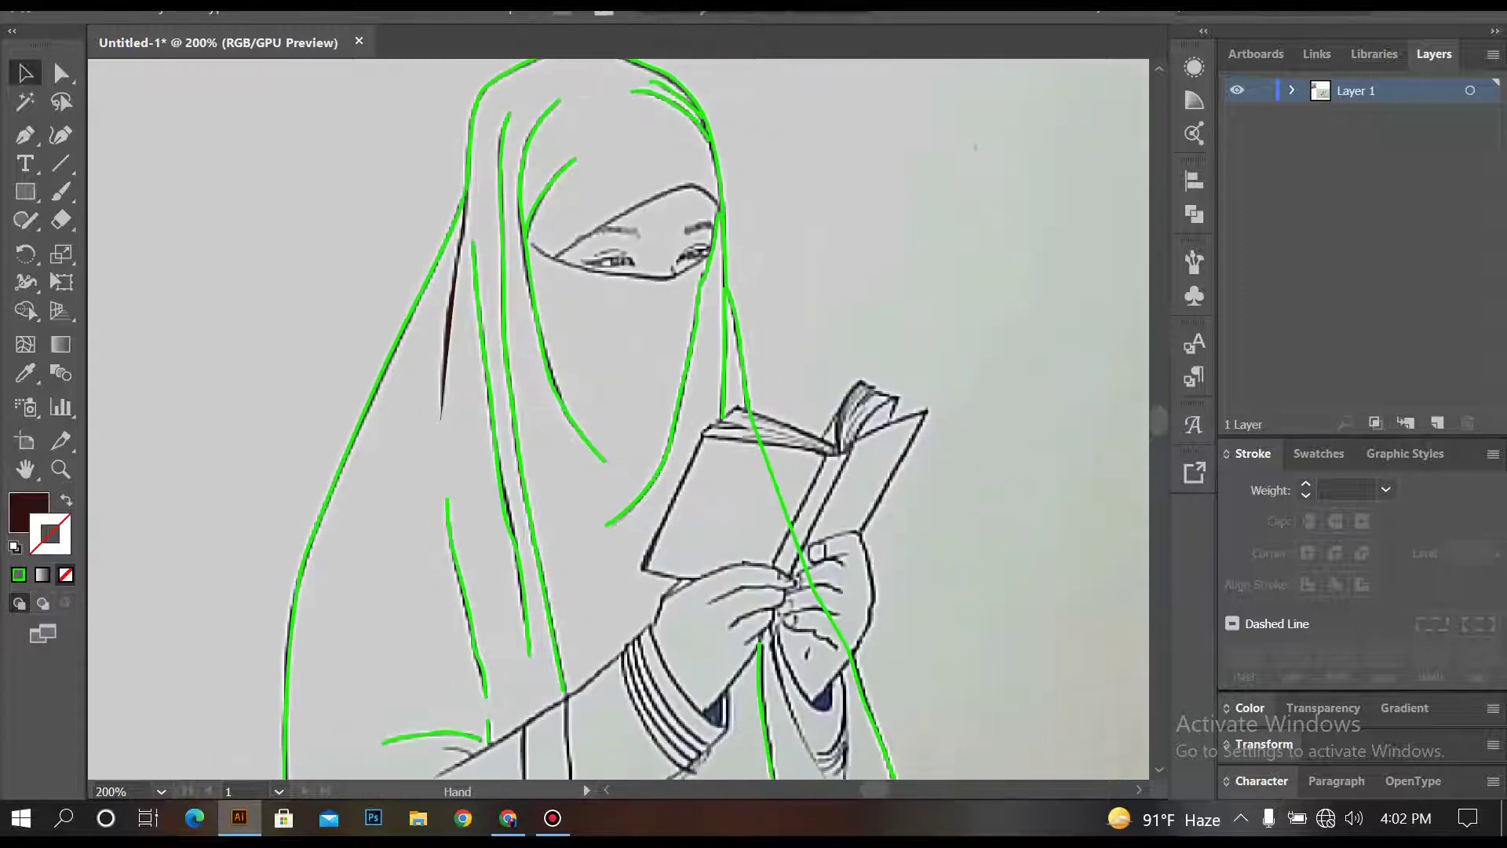
Step: Give the lower-left veil fold's stroke round caps and round joins
left_click(453, 314)
left_click(462, 596)
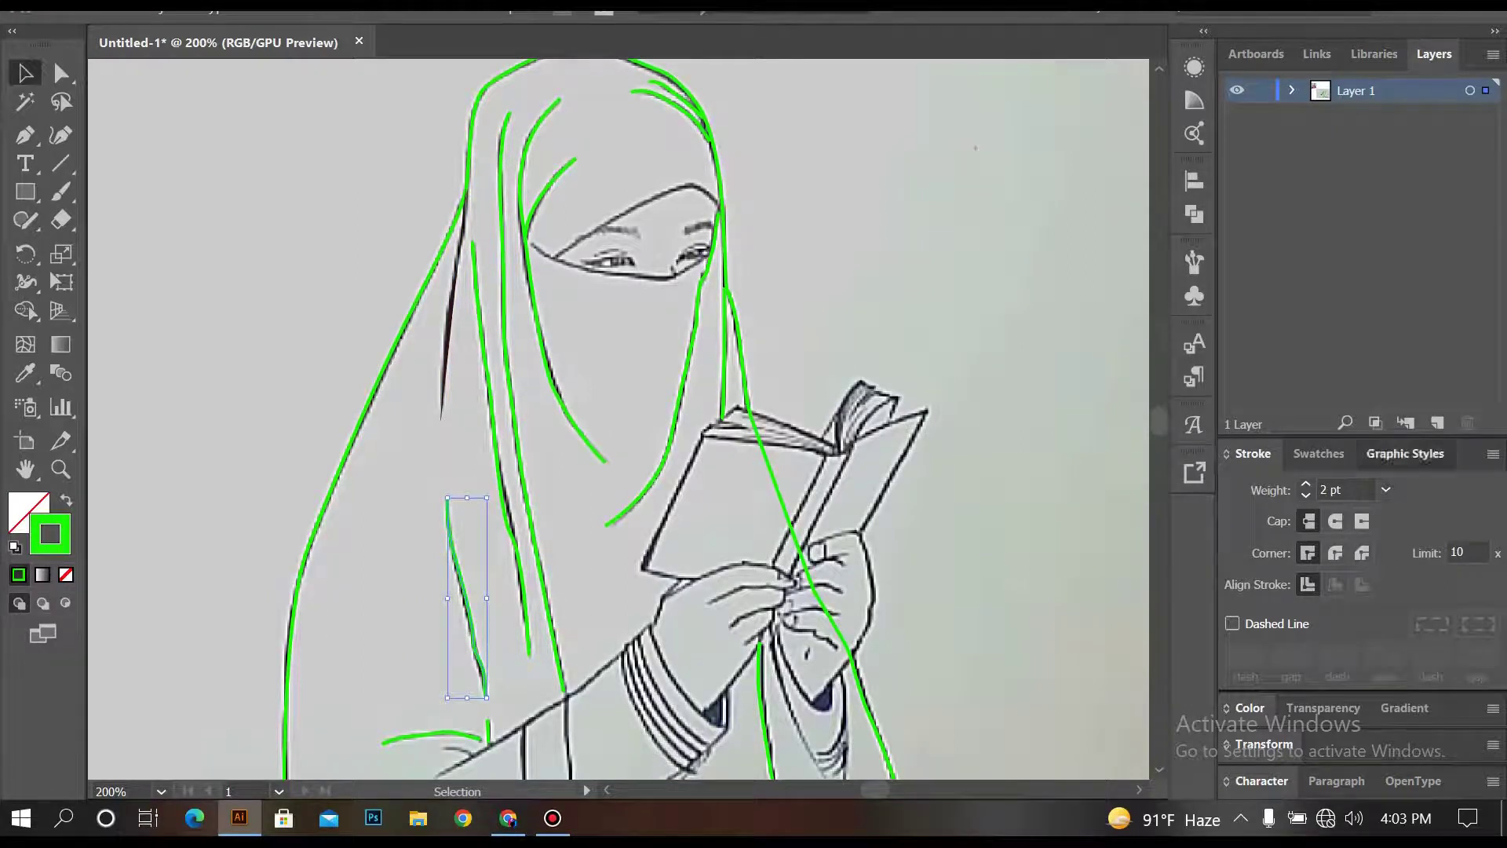
left_click(1319, 453)
left_click(1246, 540)
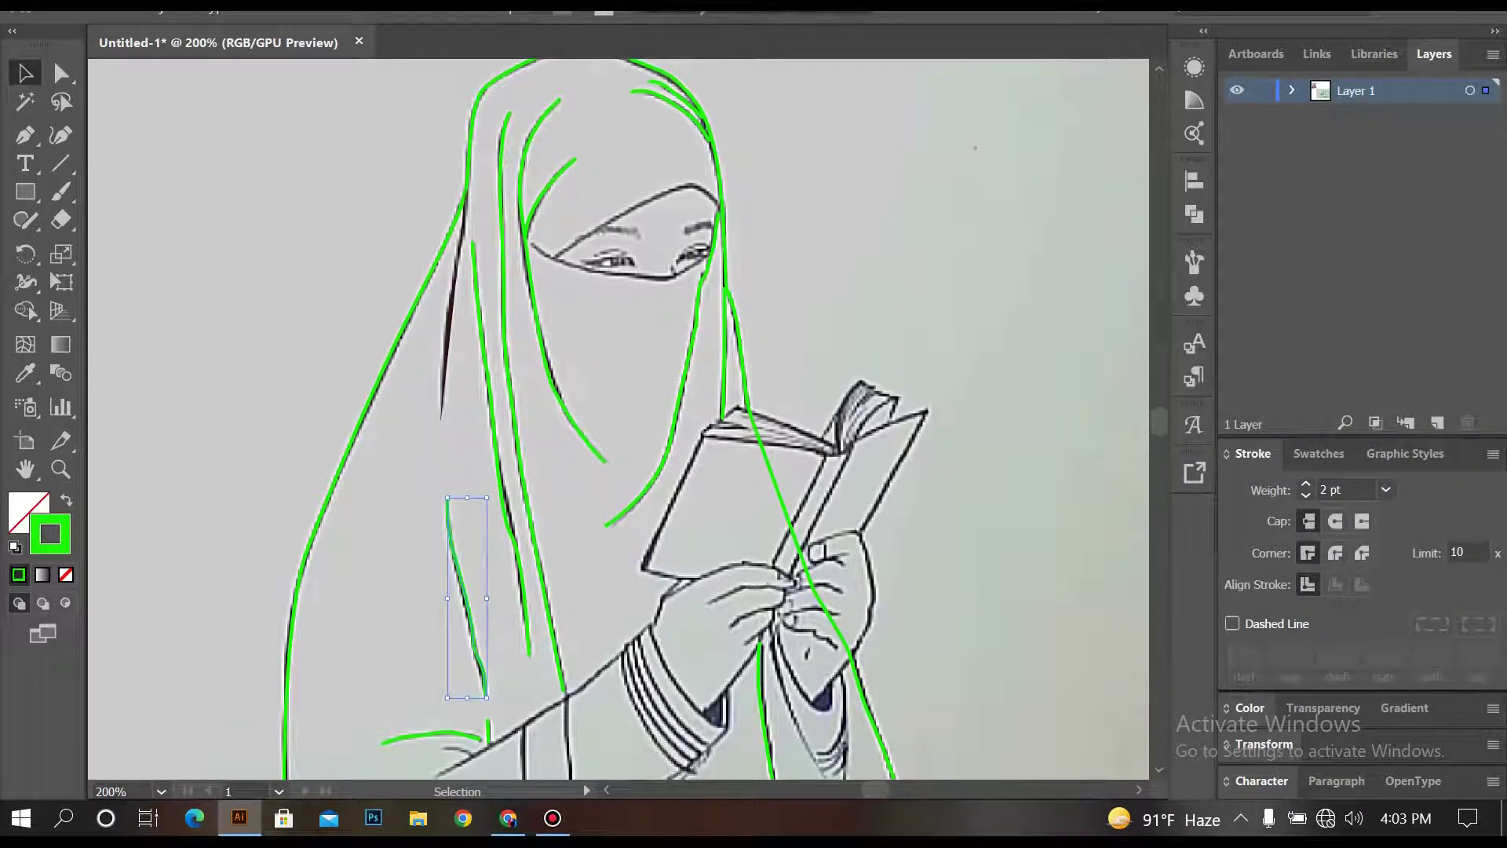
left_click(1335, 521)
scroll(564, 674, "up", 3)
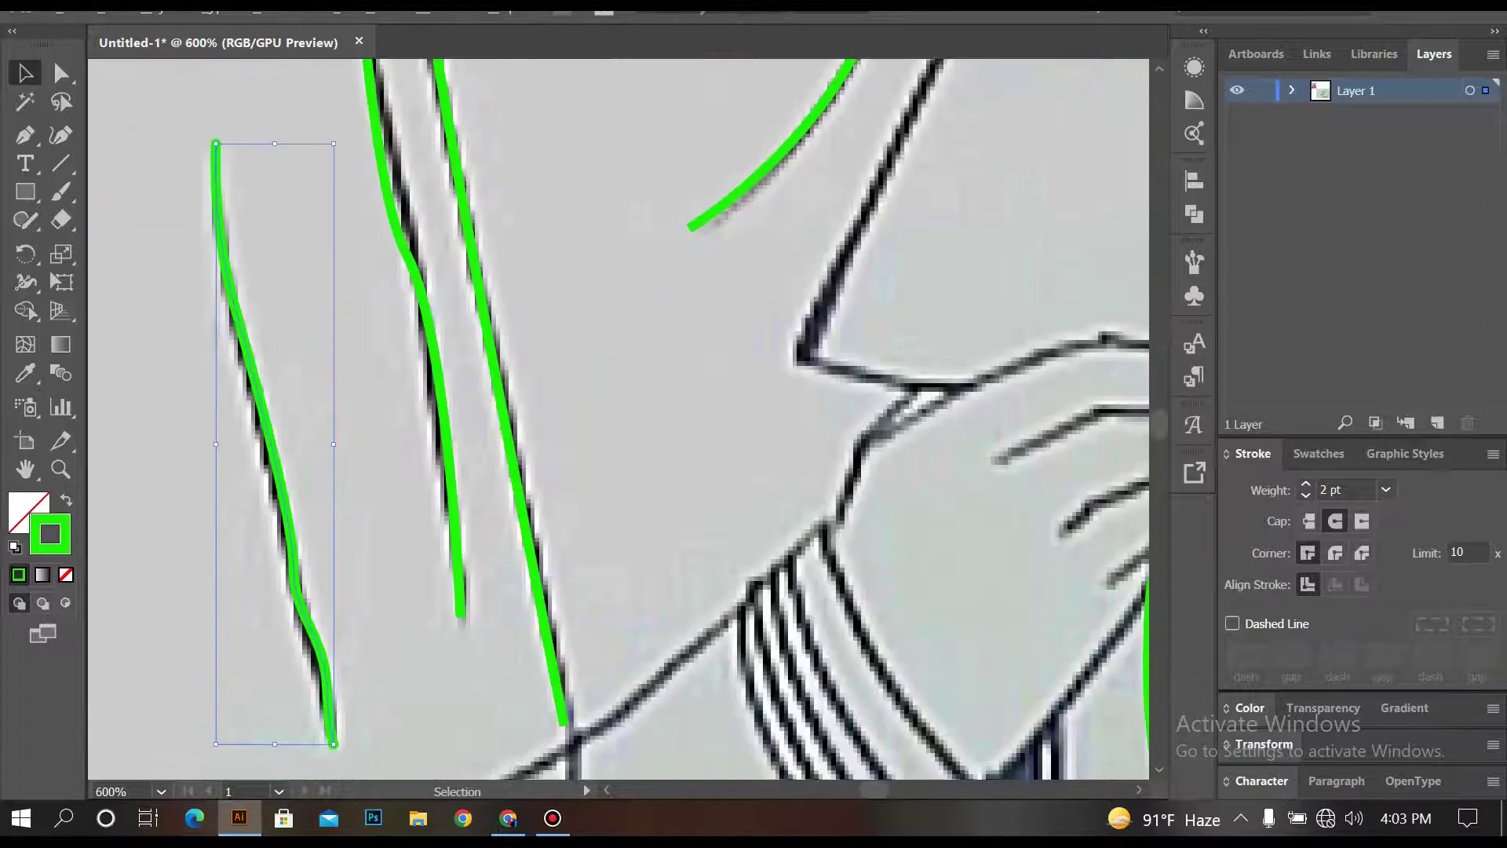
scroll(496, 645, "down", 2)
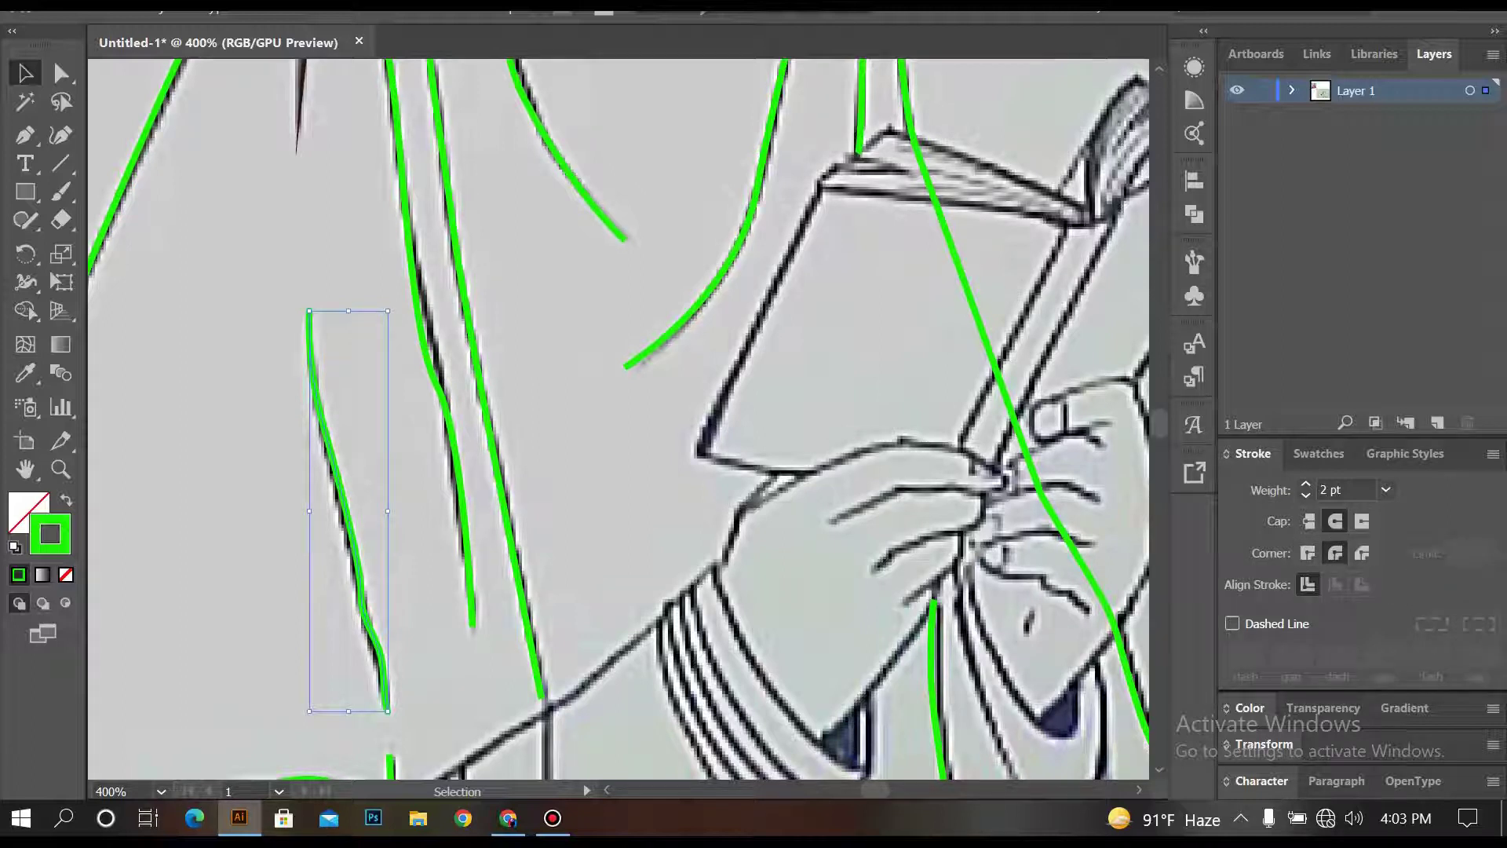
left_click(1231, 624)
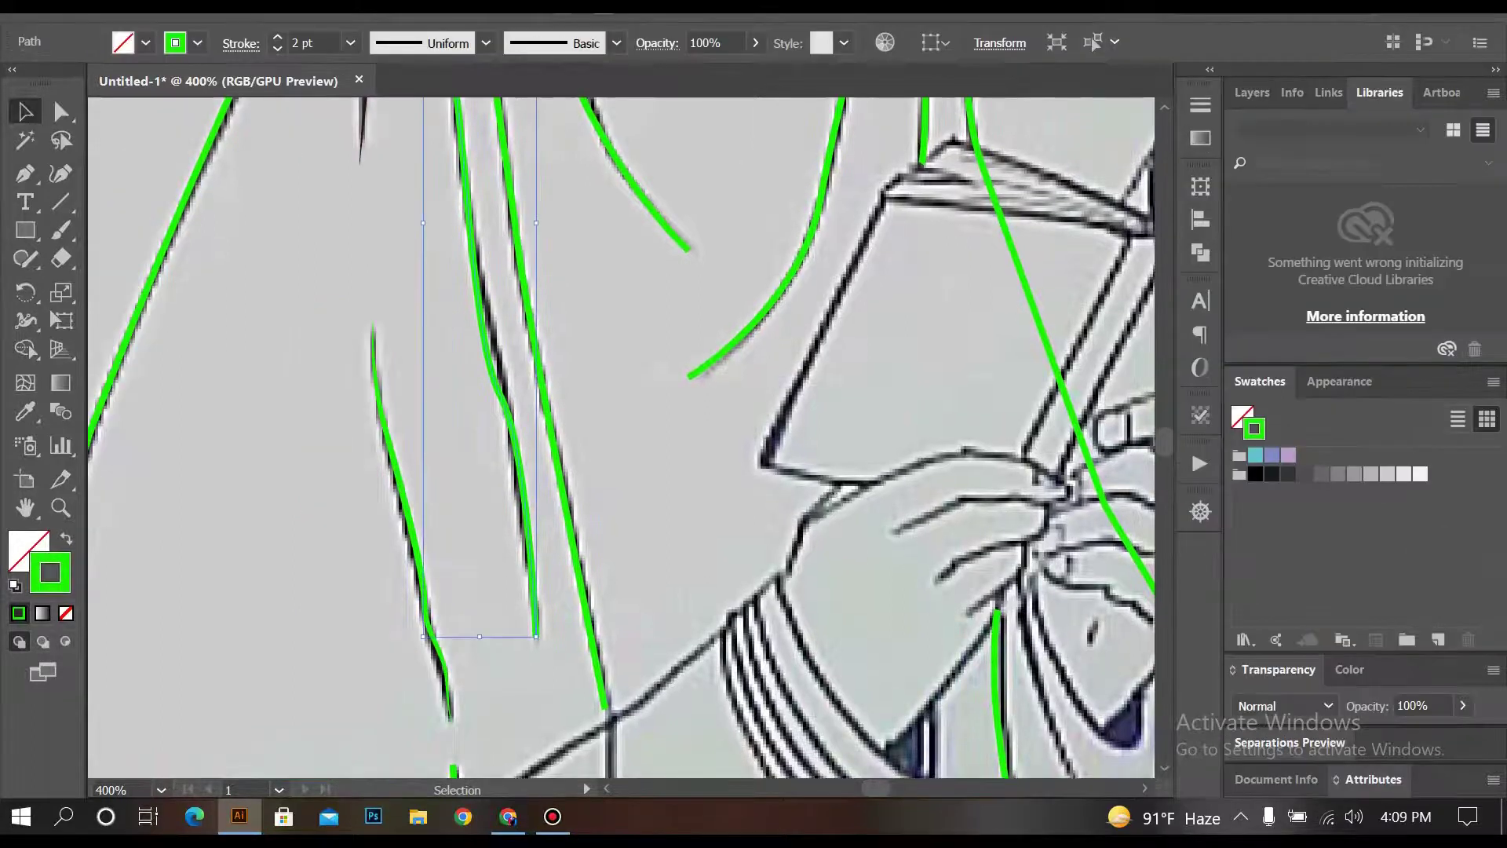
Step: Apply the tapered elliptical width profile to the long veil folds, the face-framing folds and the sleeve crease
left_click(486, 43)
key("ctrl+z")
key("ctrl+z")
key("ctrl+z")
key("ctrl+shift+z")
key("ctrl+shift+z")
key("ctrl+shift+z")
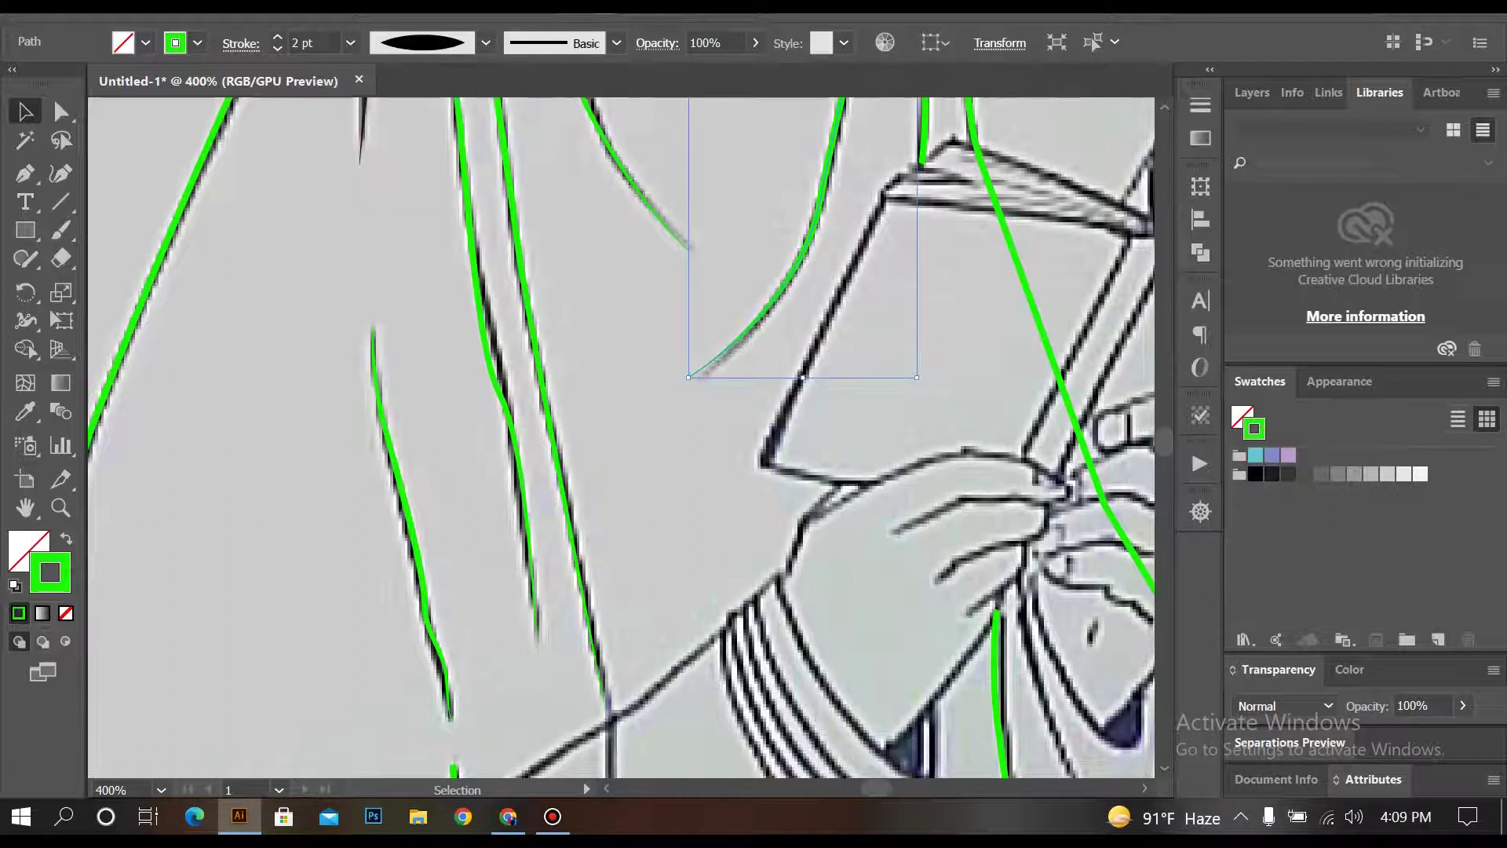
key("ctrl+minus")
key("ctrl+minus")
key("ctrl+minus")
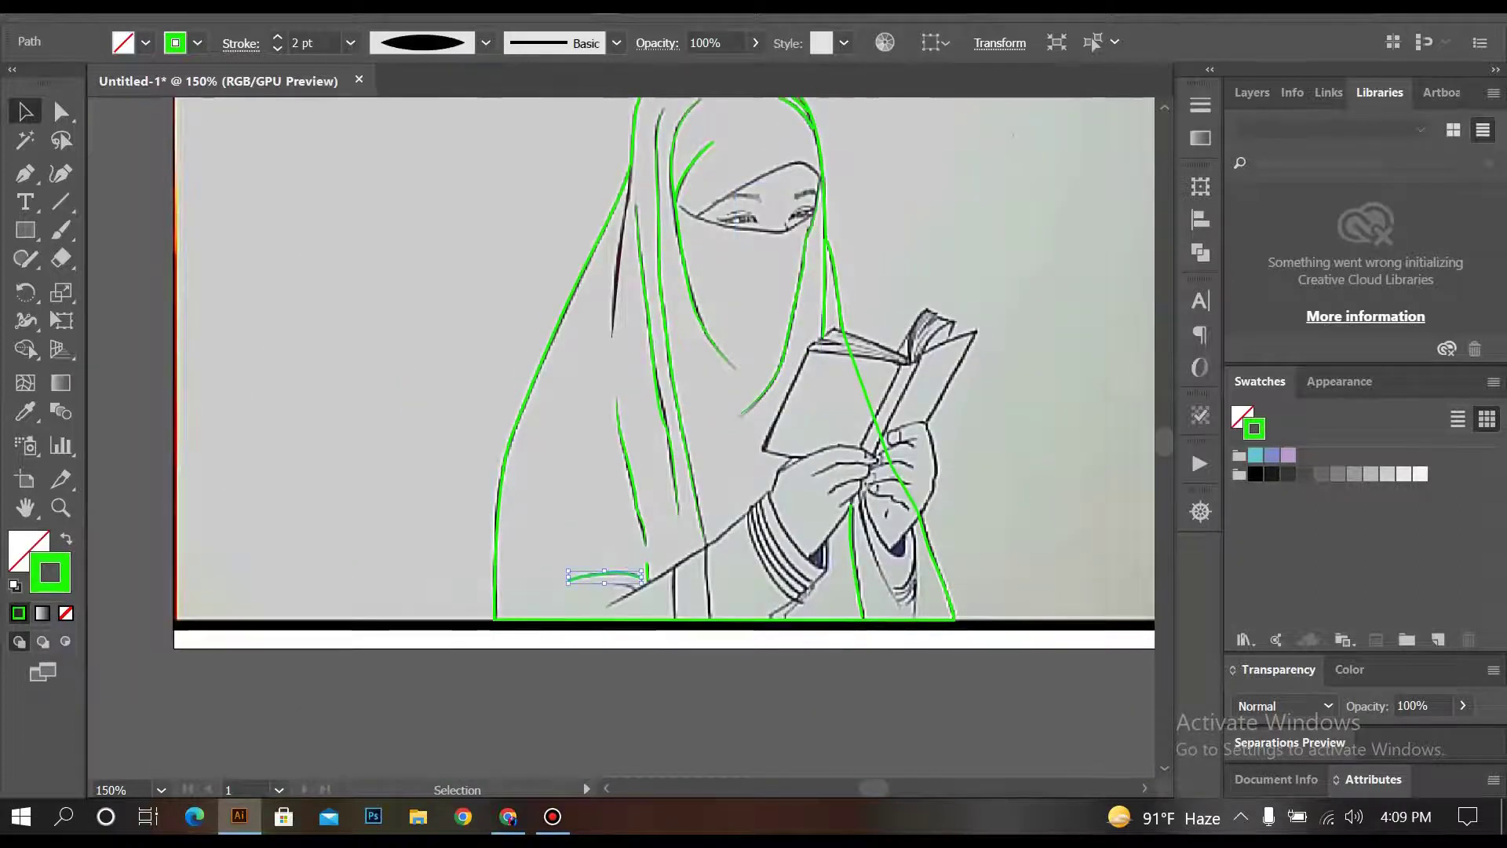
key("ctrl+shift+a")
Step: Apply the tapered elliptical width profile to the curved forehead fold and the two short folds at the upper right of the head
key("ctrl+plus")
key("ctrl+plus")
scroll(620, 439, "up", 5)
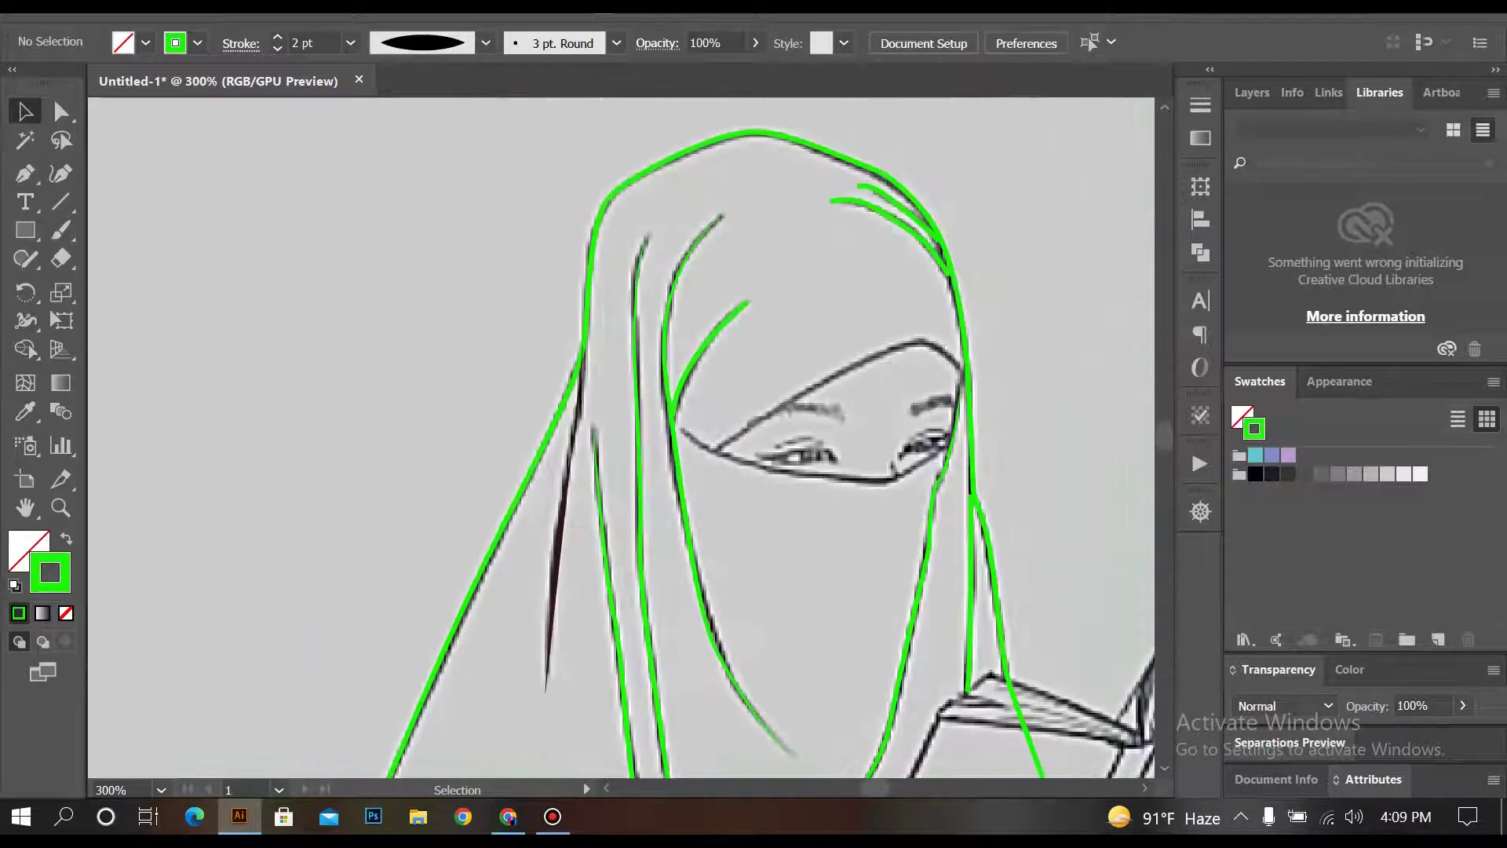
left_click_drag(835, 188, 949, 269)
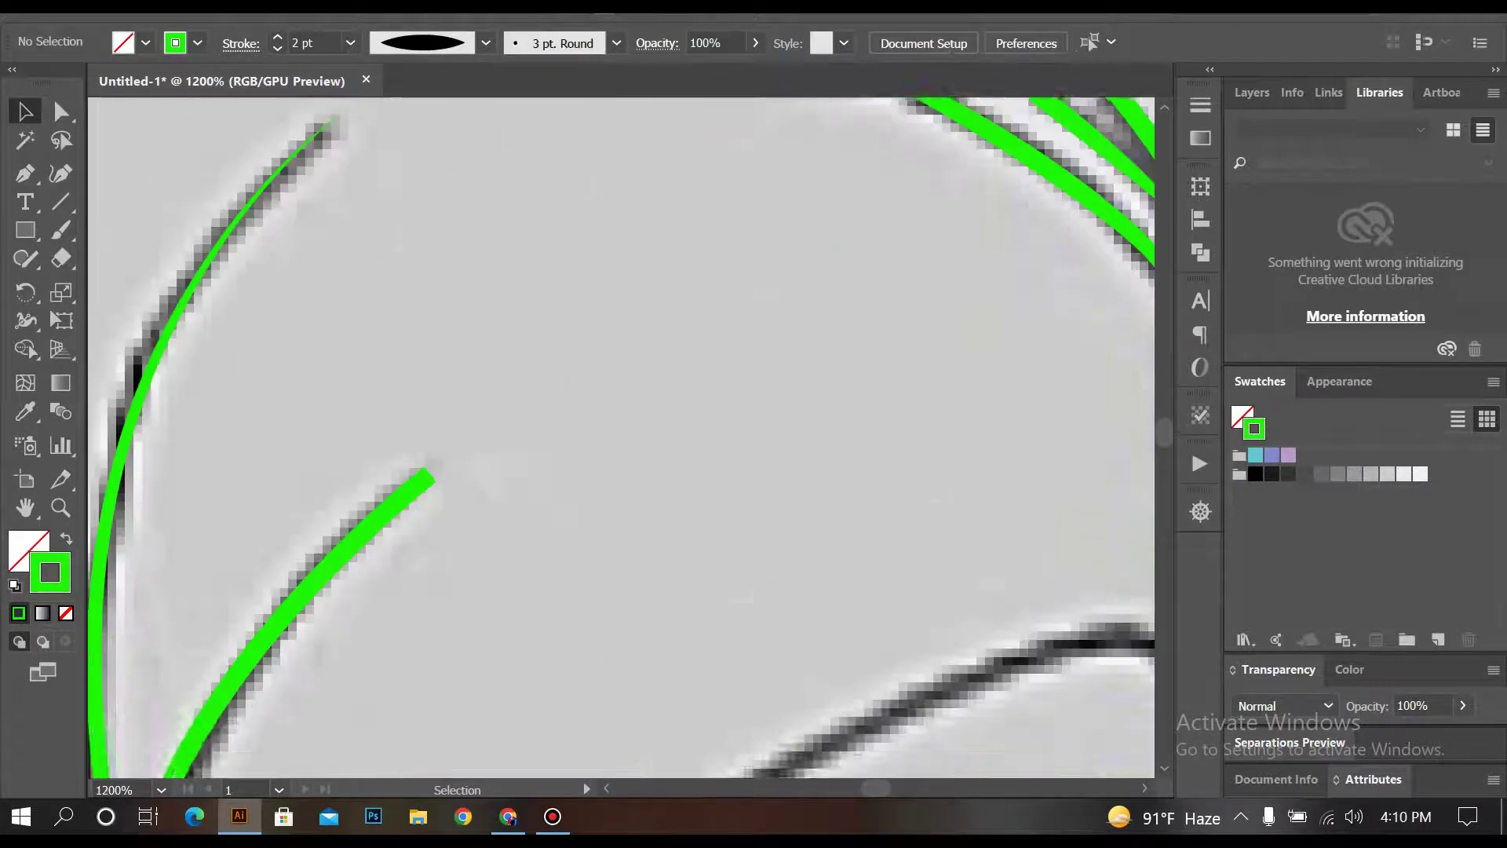
scroll(620, 439, "up", 2)
scroll(620, 439, "right", 3)
scroll(620, 440, "left", 3)
key("ctrl+minus")
left_click(526, 597)
left_click(486, 43)
left_click(408, 121)
key("ctrl+shift+a")
Step: Set the stroke weight for new paths to 0.5 pt and ready the Pen tool at the face opening
scroll(620, 439, "down", 1)
left_click(277, 48)
left_click(277, 48)
left_click_drag(706, 471, 545, 342)
scroll(620, 440, "down", 3, "alt")
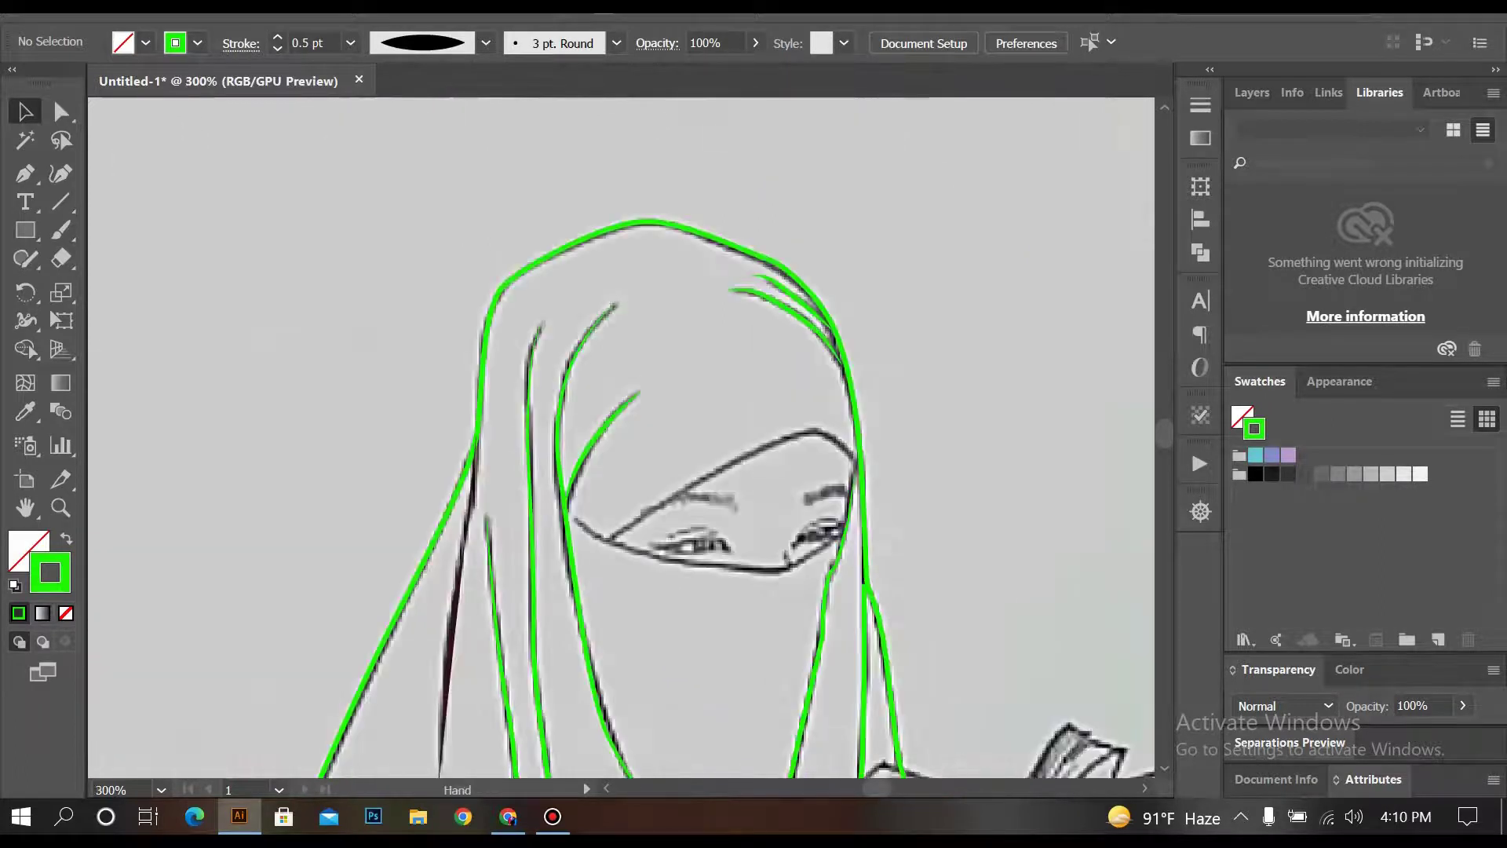
scroll(620, 440, "up", 2, "alt")
key("p")
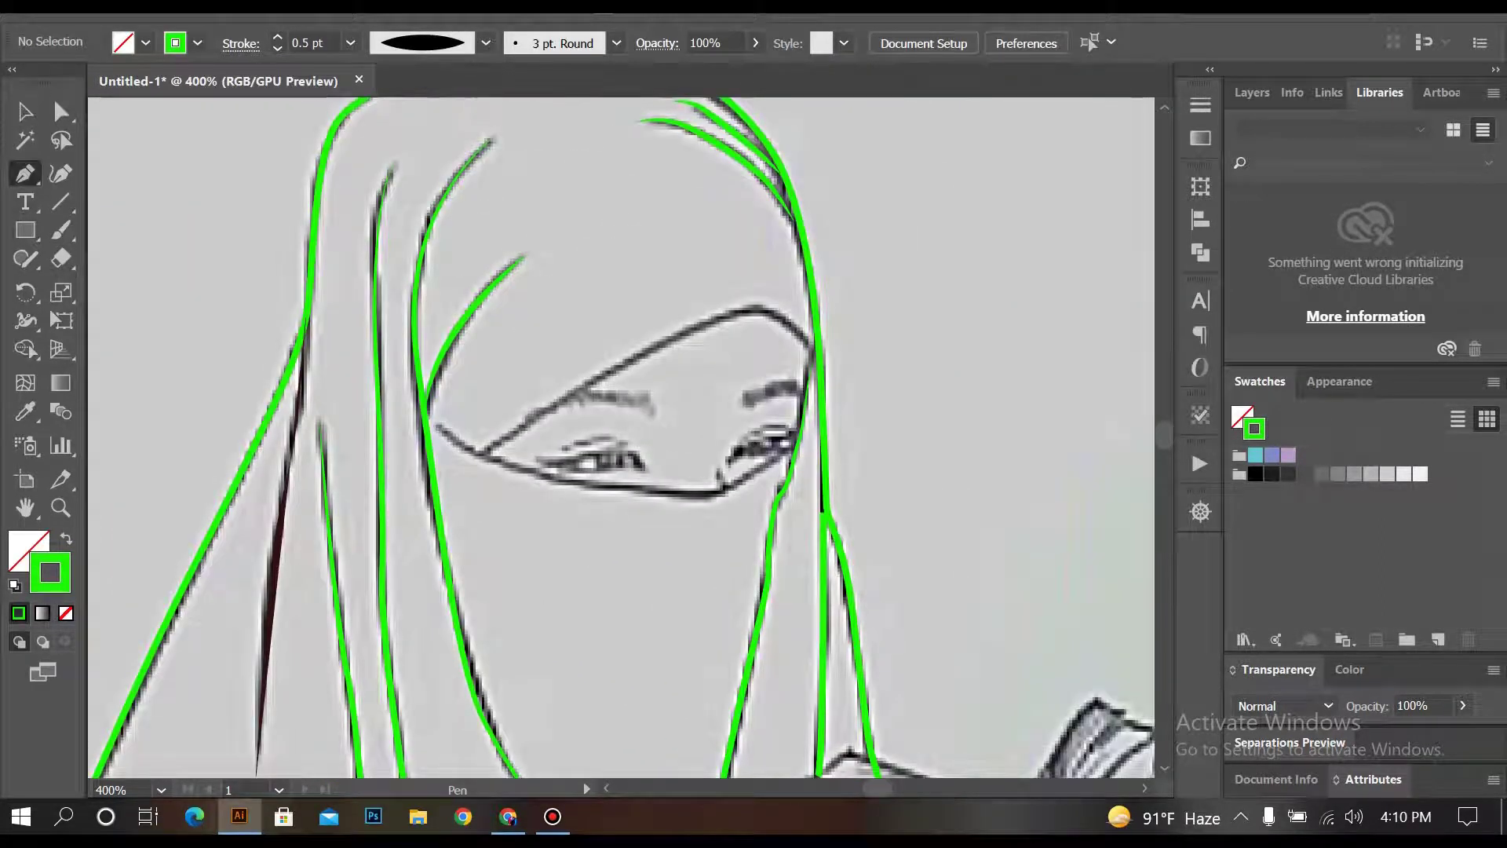
scroll(622, 438, "down", 1)
scroll(471, 354, "up", 1, "alt")
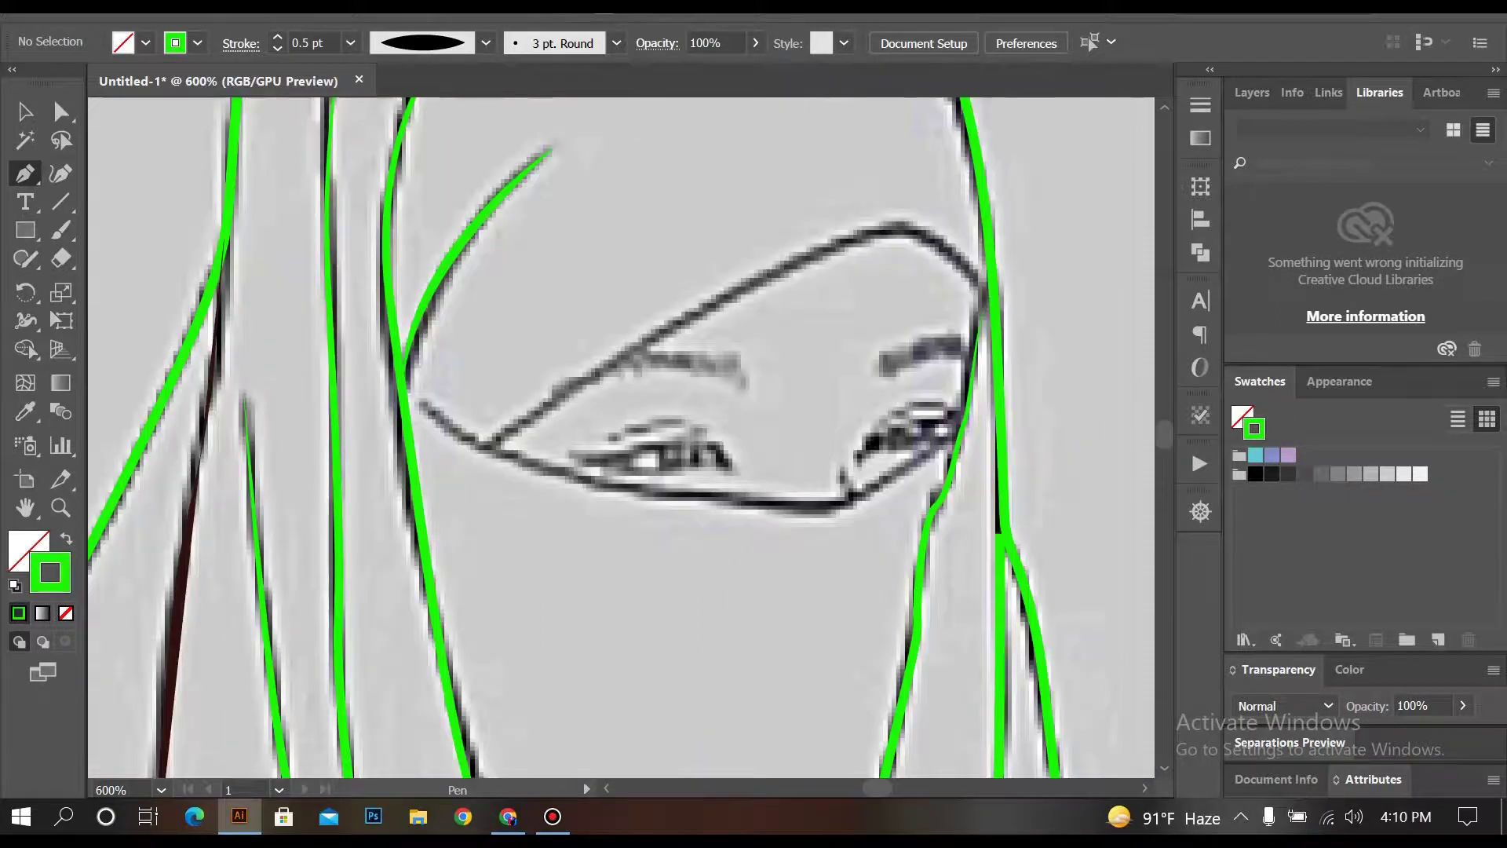
Step: Trace the lower edge of the face opening with the Pen tool, dipping to its lowest point and rising to the right veil fold
left_click(417, 403)
left_click_drag(831, 506, 852, 503)
left_click(924, 461)
left_click_drag(959, 438, 989, 466)
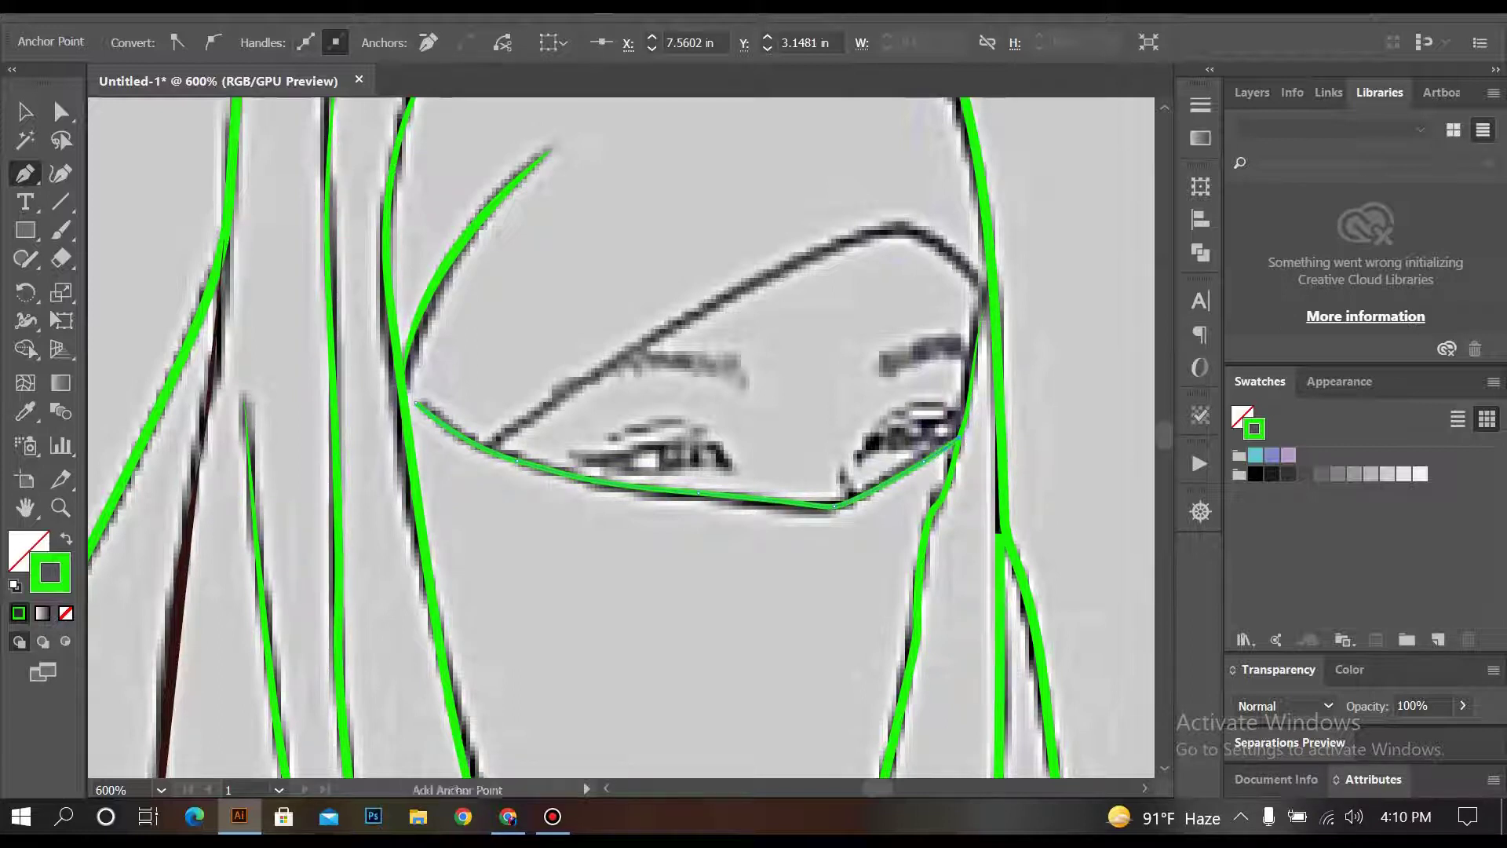
Step: Trace the upper edge of the face opening from the lower line over the forehead peak to the right veil fold
scroll(454, 451, "up", 3)
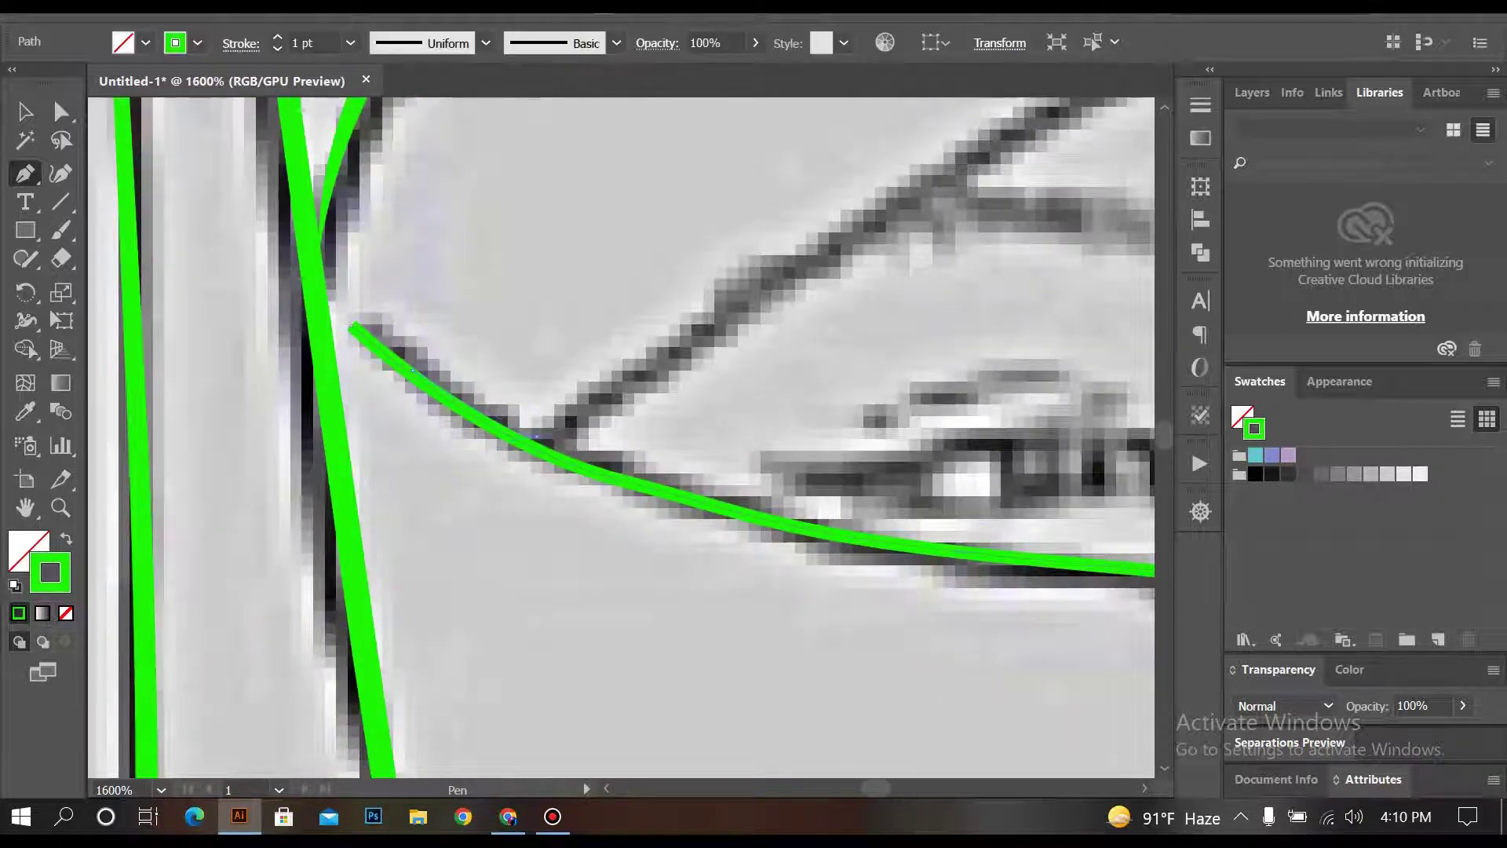
scroll(565, 430, "down", 2)
left_click(704, 339)
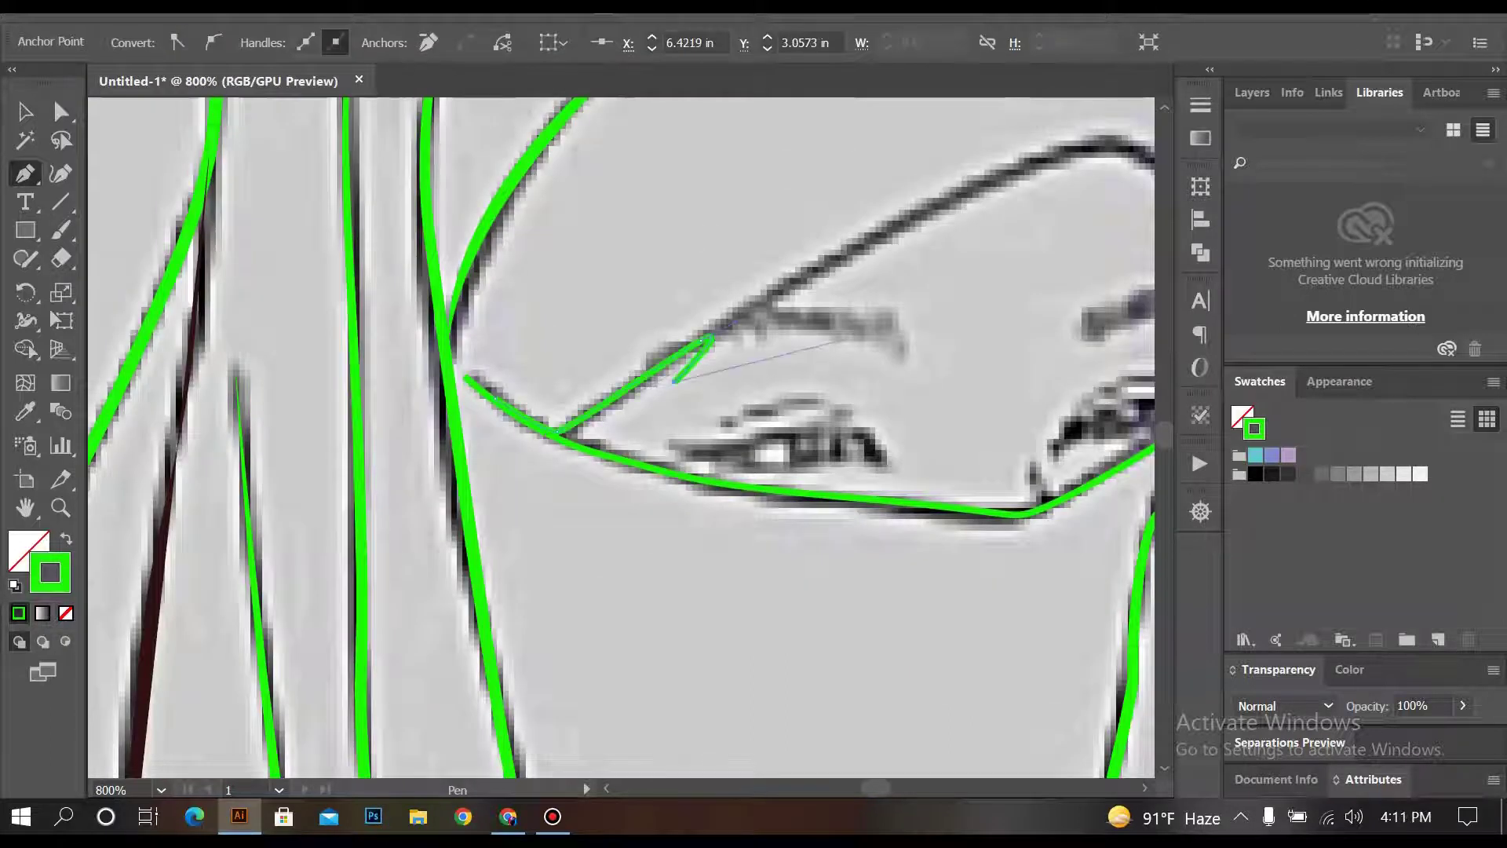
left_click_drag(704, 339, 472, 422)
left_click(472, 422)
left_click(648, 322)
left_click_drag(822, 238, 934, 245)
left_click(994, 334)
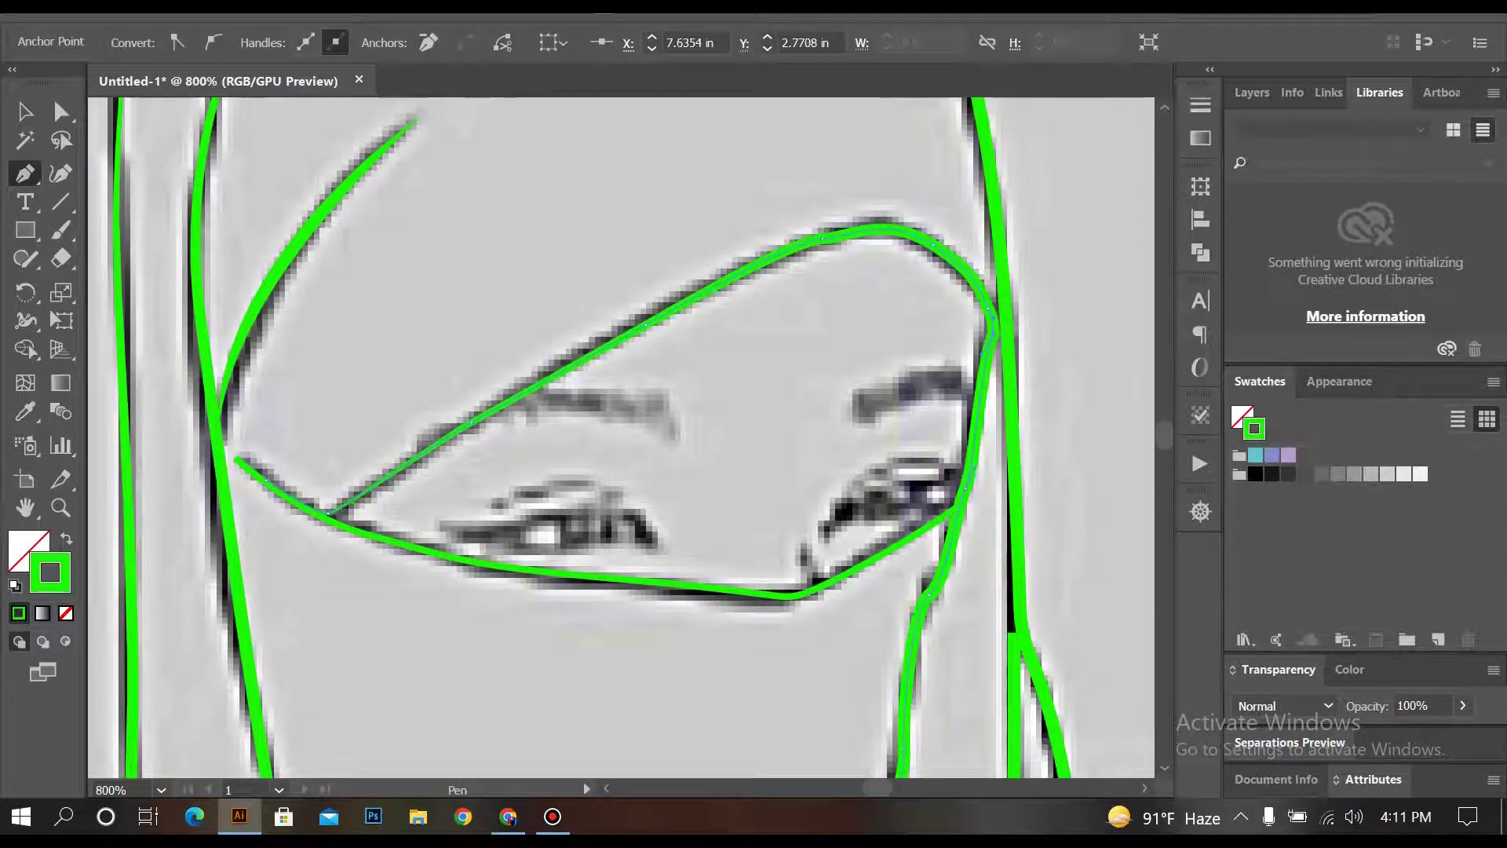
left_click_drag(992, 325, 981, 353)
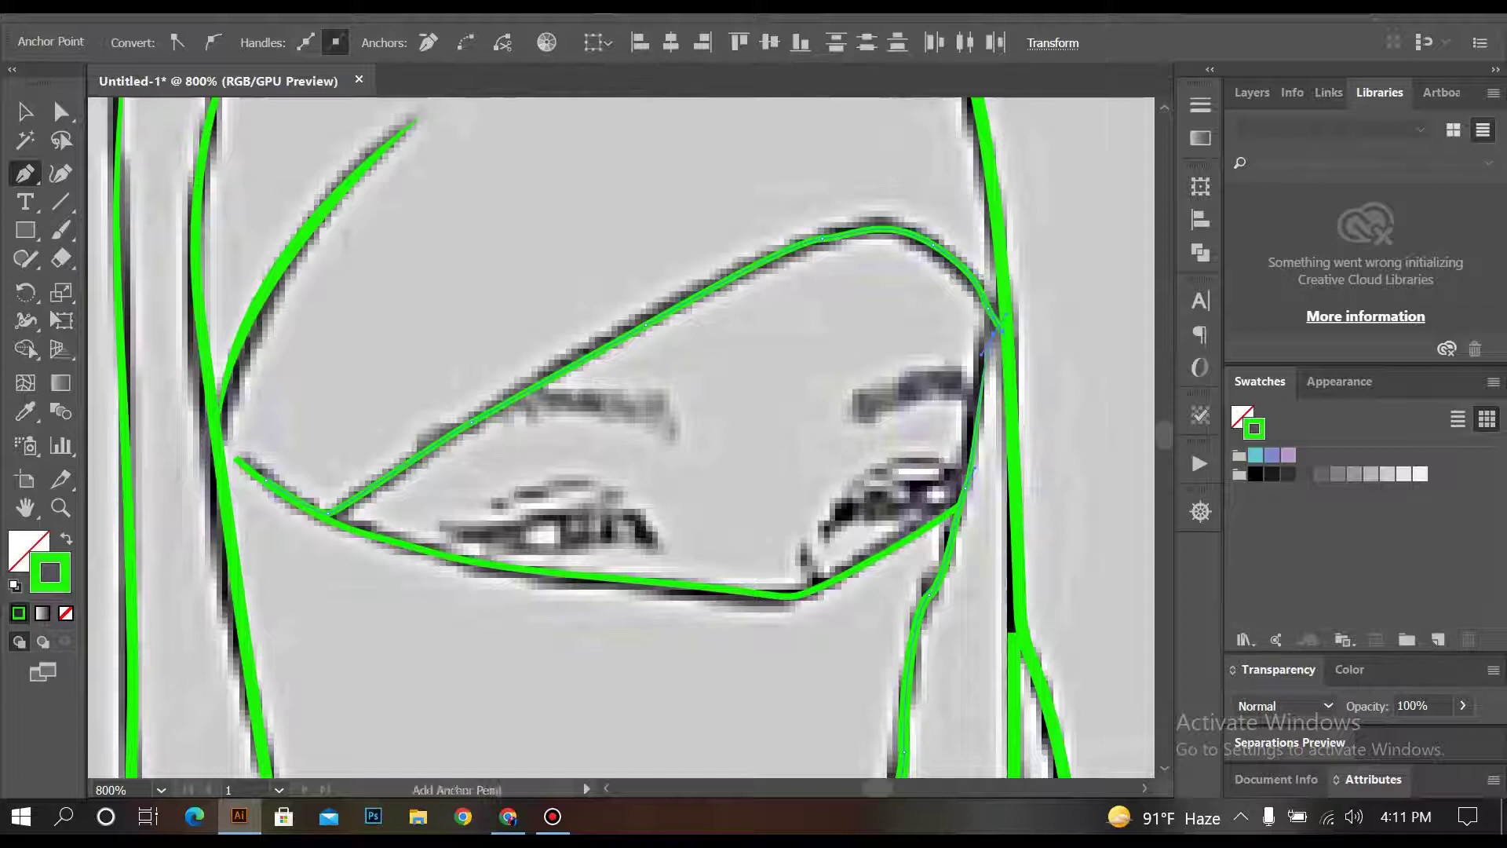
Step: Apply the tapered elliptical width profile to the upper and lower edges of the face opening
key("v")
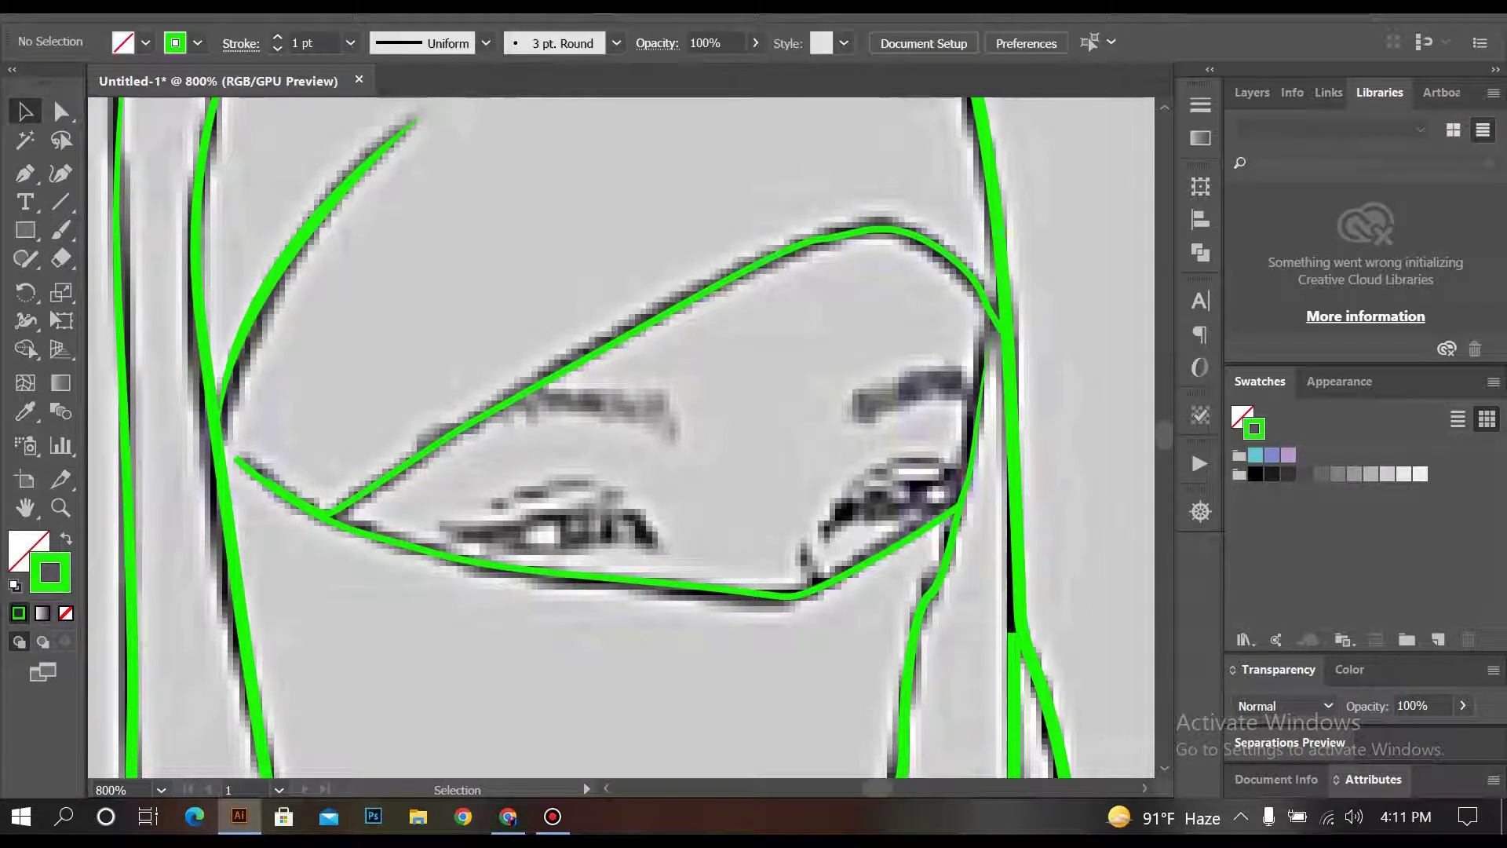
left_click(486, 43)
left_click(411, 127)
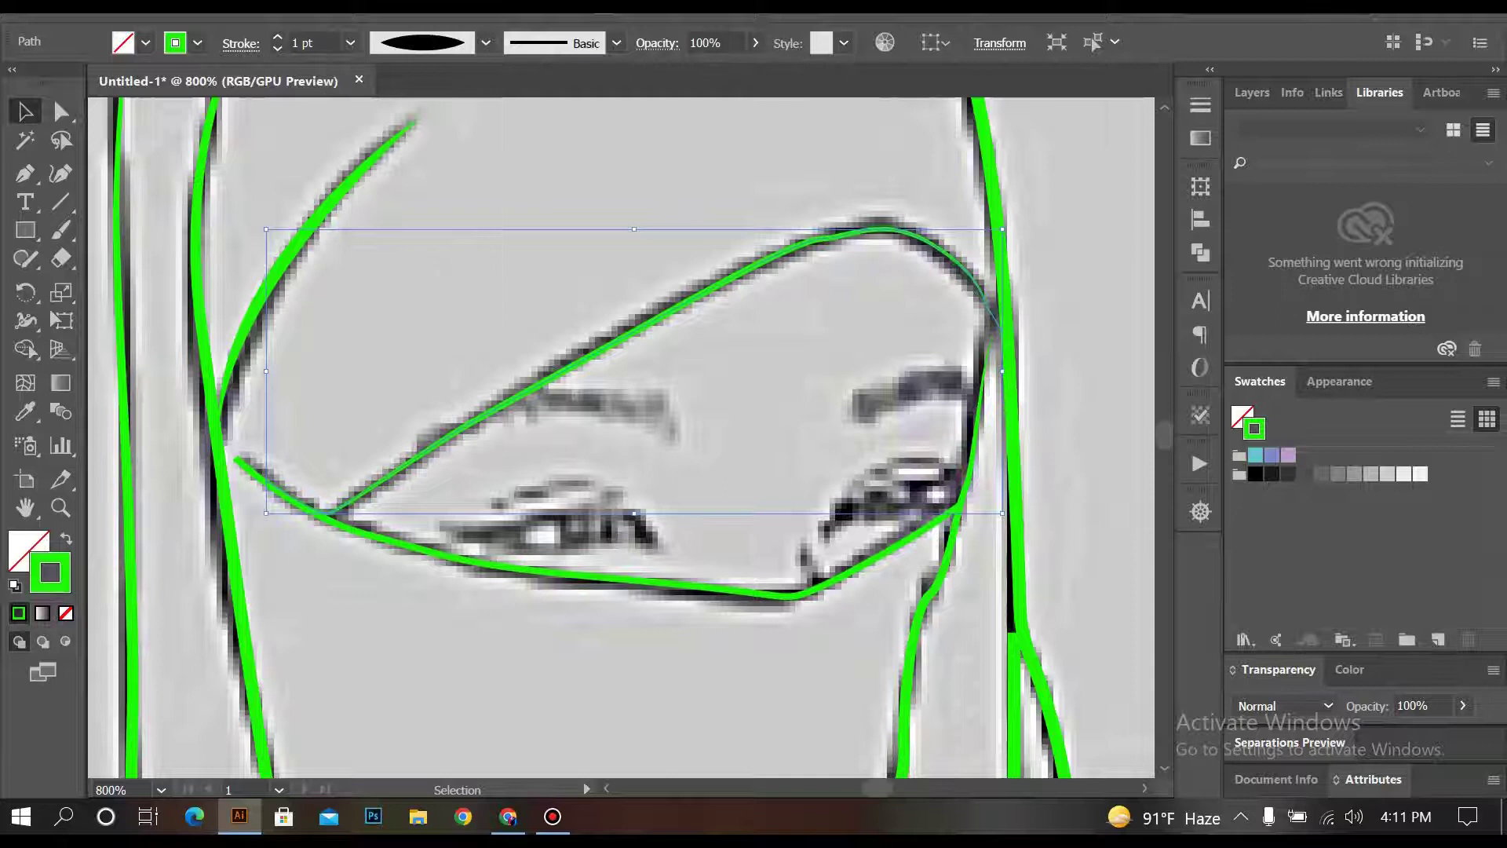
key("ctrl+shift+a")
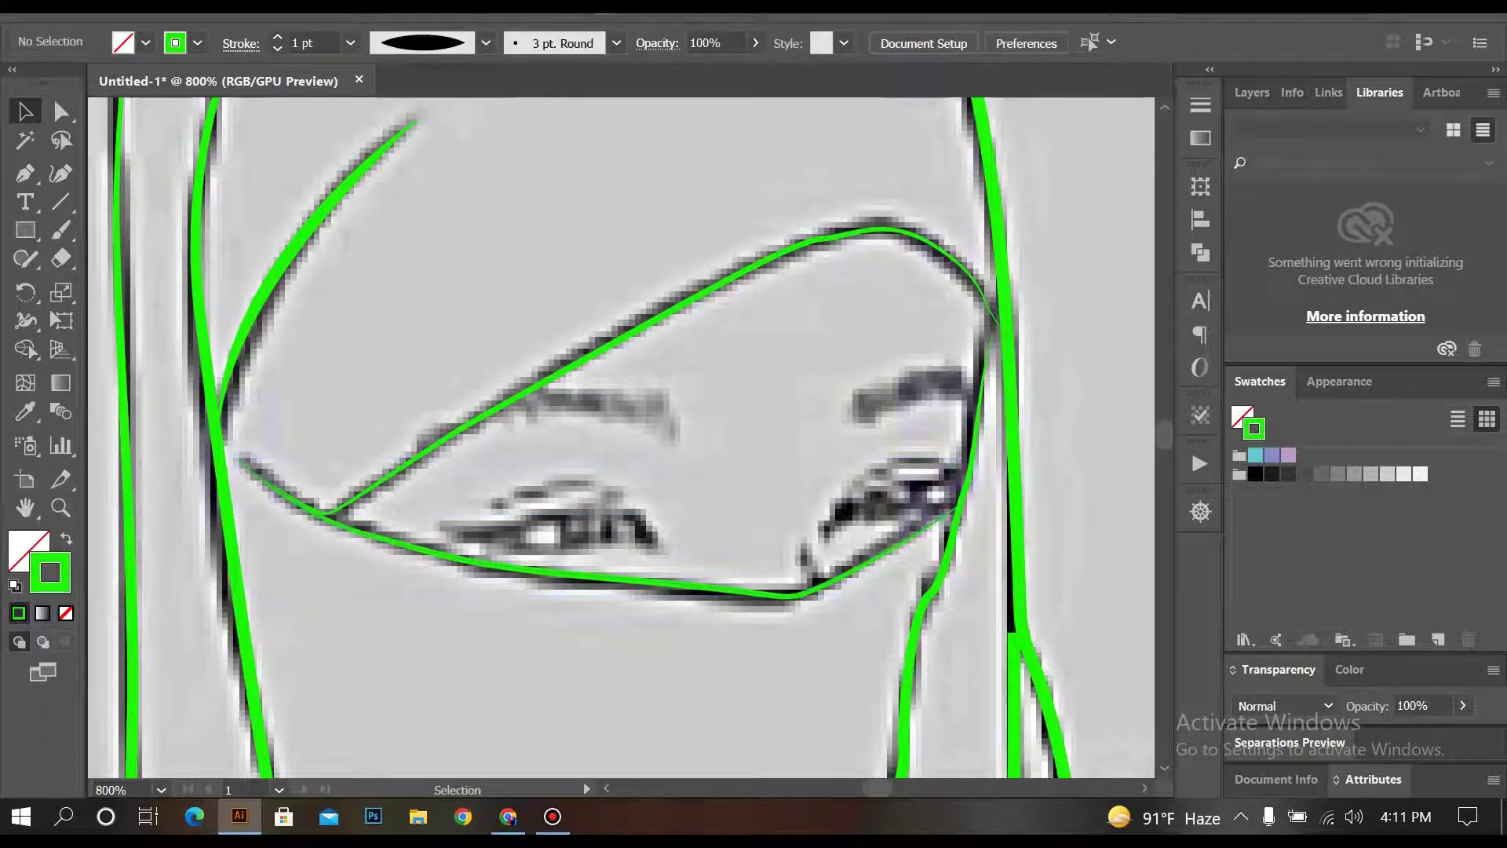
Step: Set the stroke for new paths to 0.25 pt and trace the left eyebrow as a closed outline with the Pen tool
key("ctrl+minus")
key("ctrl+plus")
key("ctrl+minus")
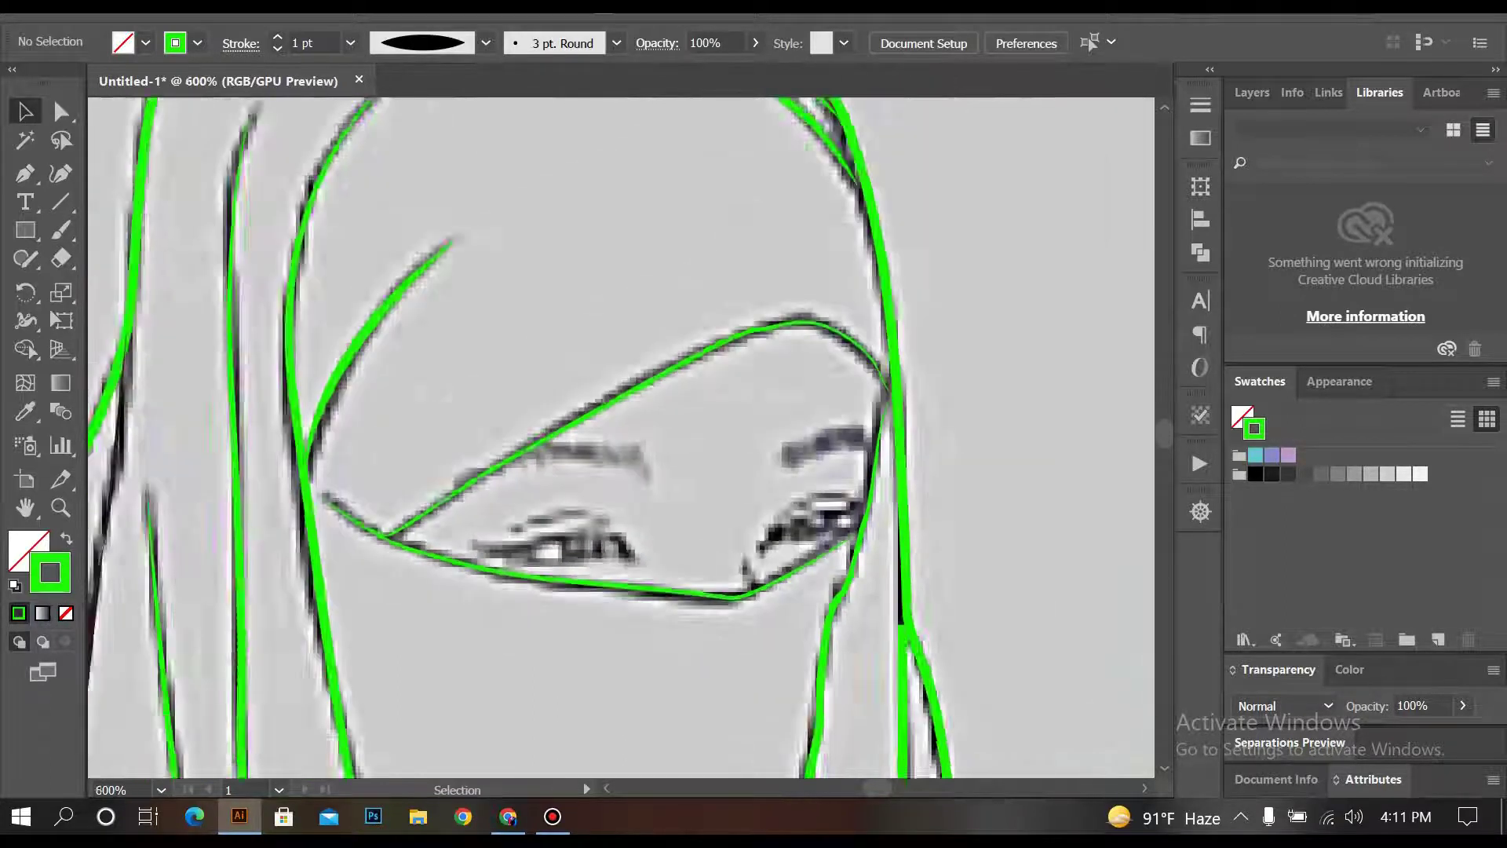
key("ctrl+minus")
key("p")
left_click(277, 49)
scroll(620, 440, "down", 3)
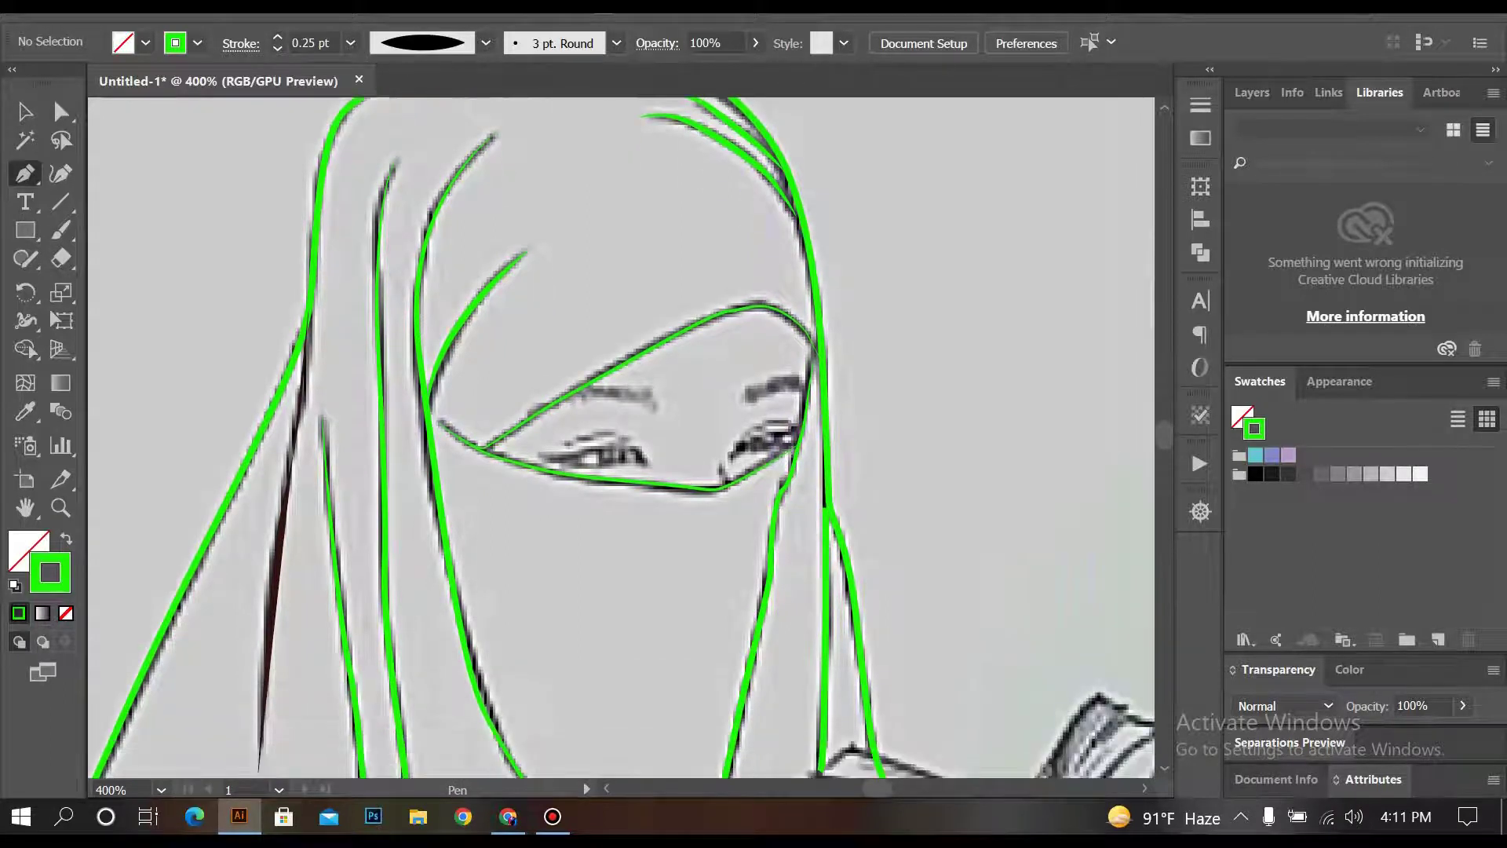
key("ctrl+plus")
left_click(640, 434)
left_click_drag(658, 410, 650, 428)
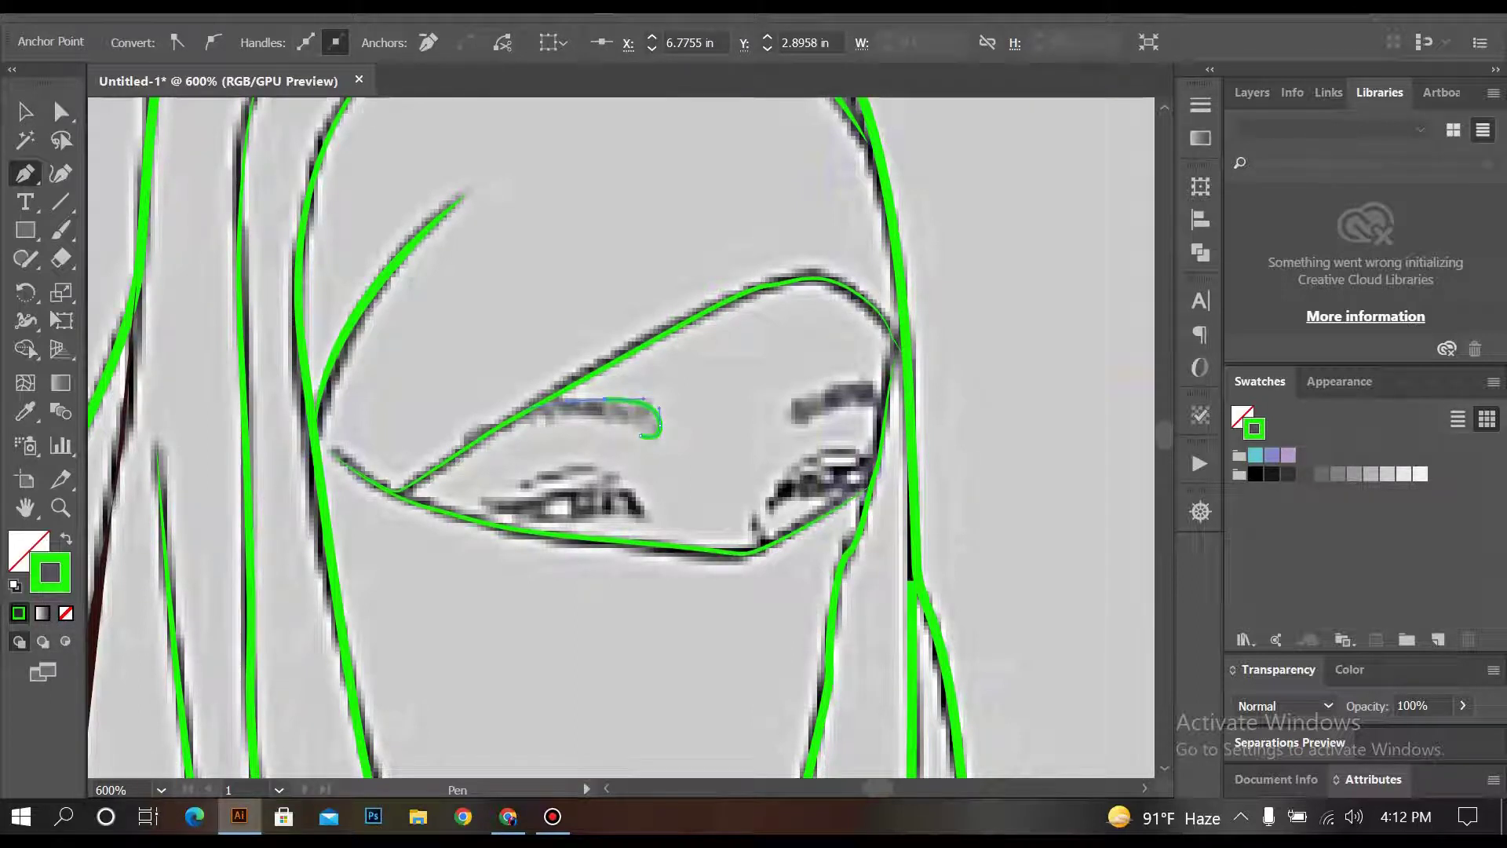
left_click(495, 430)
left_click(540, 415)
left_click(644, 436)
Step: Set the left eyebrow outline's stroke weight to 0.25 pt
key("v")
key("ctrl+shift+a")
left_click(596, 402)
left_click(277, 49)
left_click(277, 49)
left_click(277, 49)
key("ctrl+shift+a")
Step: Round the sharp corner points at the inner end of the left eyebrow outline
key("ctrl+equal")
key("ctrl+equal")
key("a")
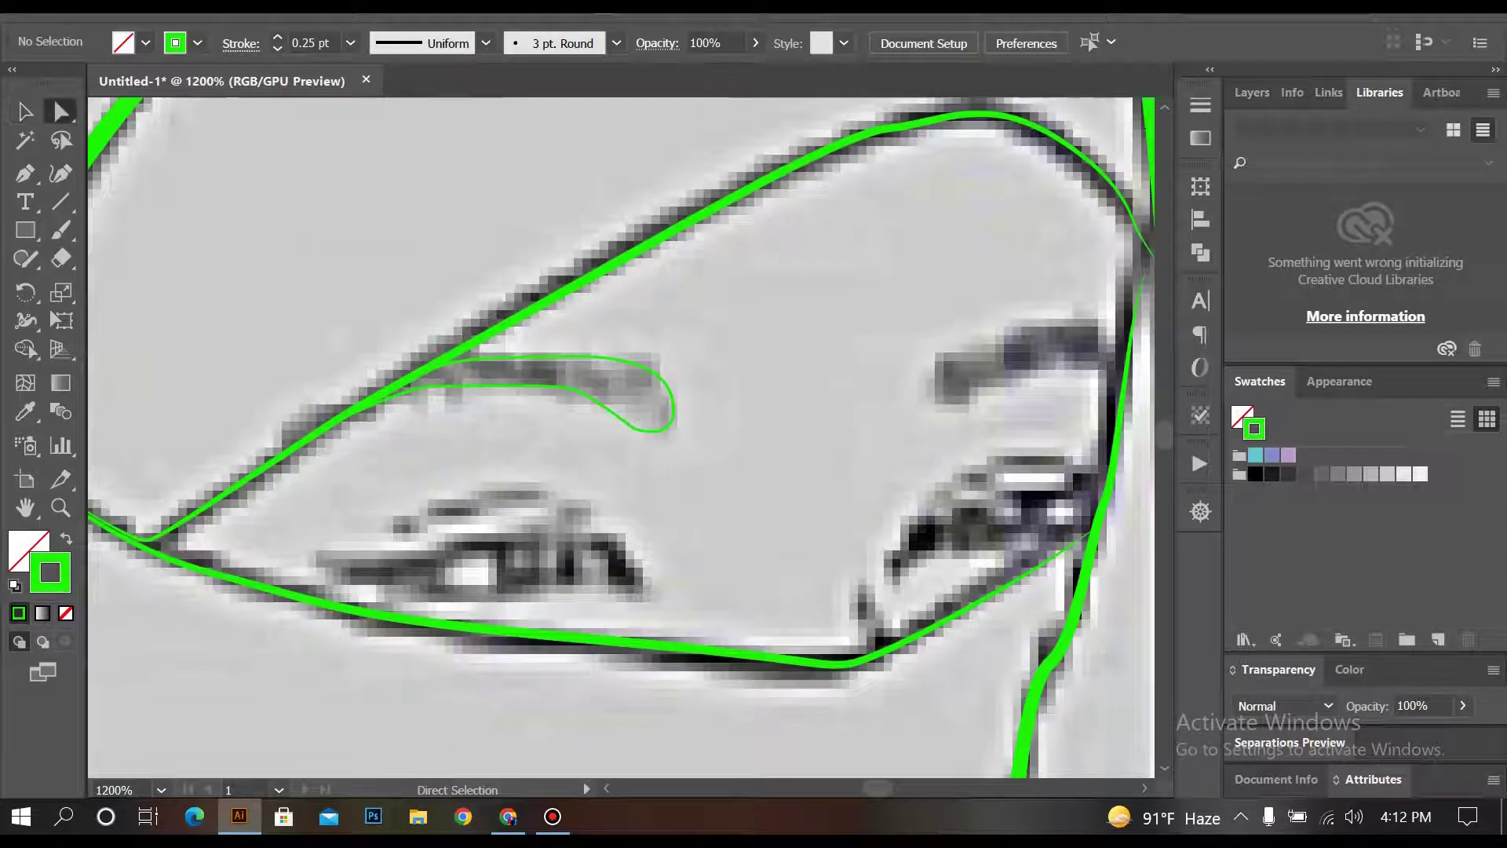
left_click(633, 427)
key("ctrl+equal")
key("ctrl+equal")
left_click(581, 471, "alt")
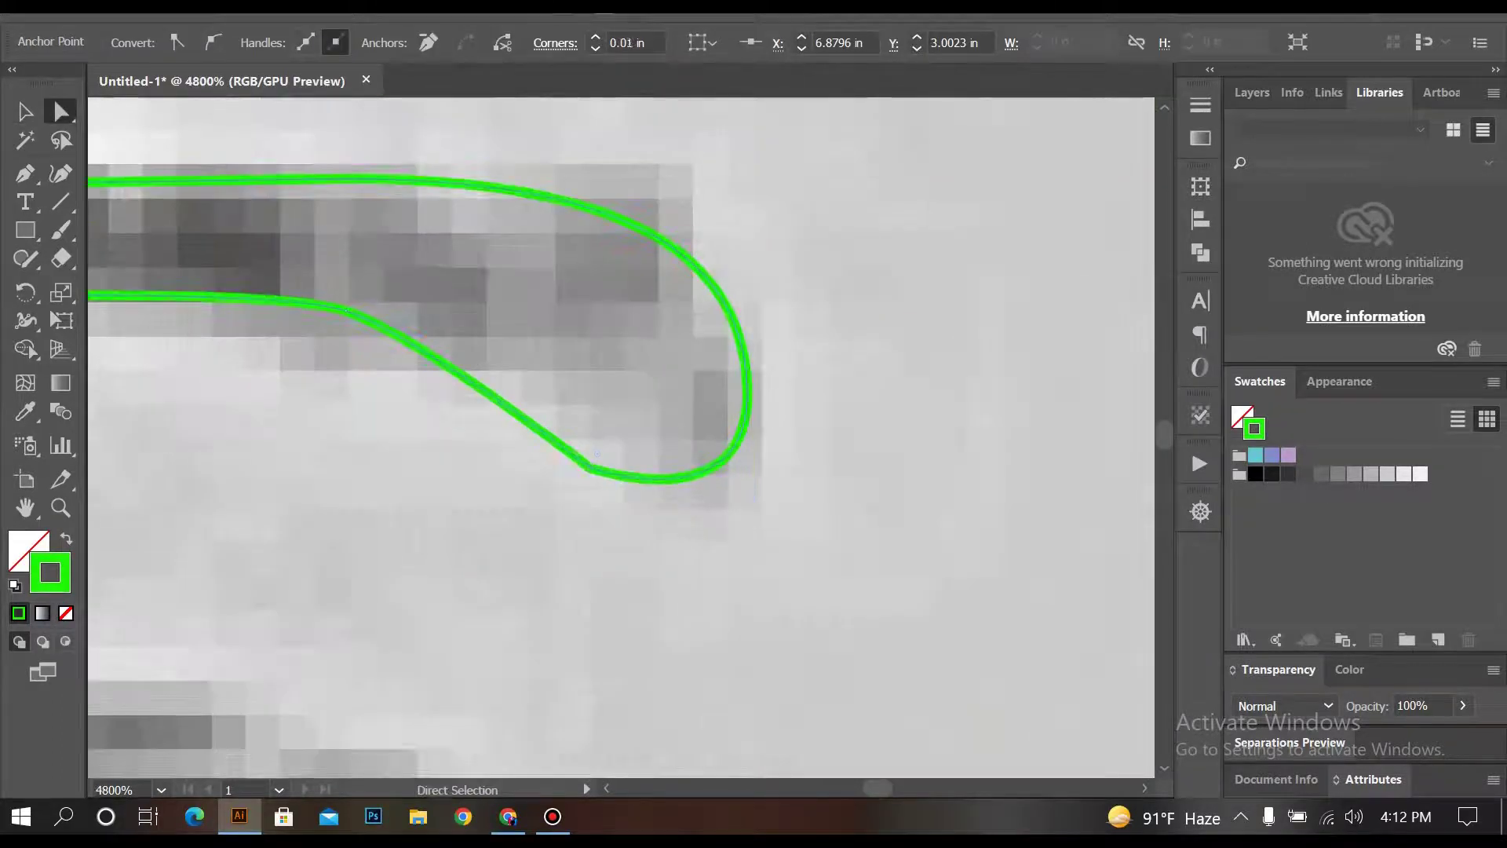
scroll(565, 471, "down", 2)
scroll(620, 439, "left", 5)
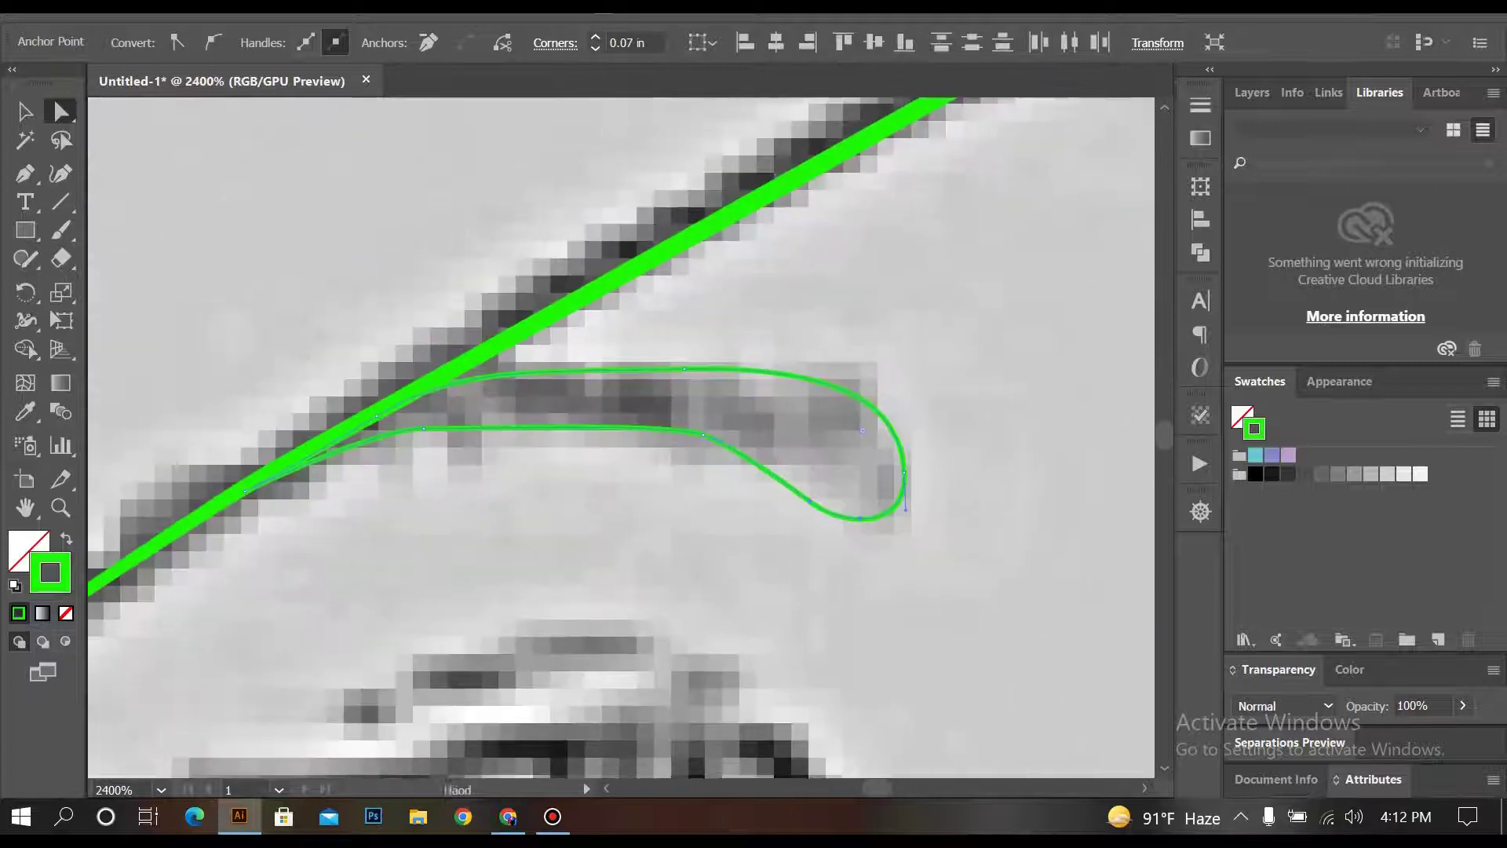
key("ctrl+shift+a")
scroll(620, 439, "down", 4)
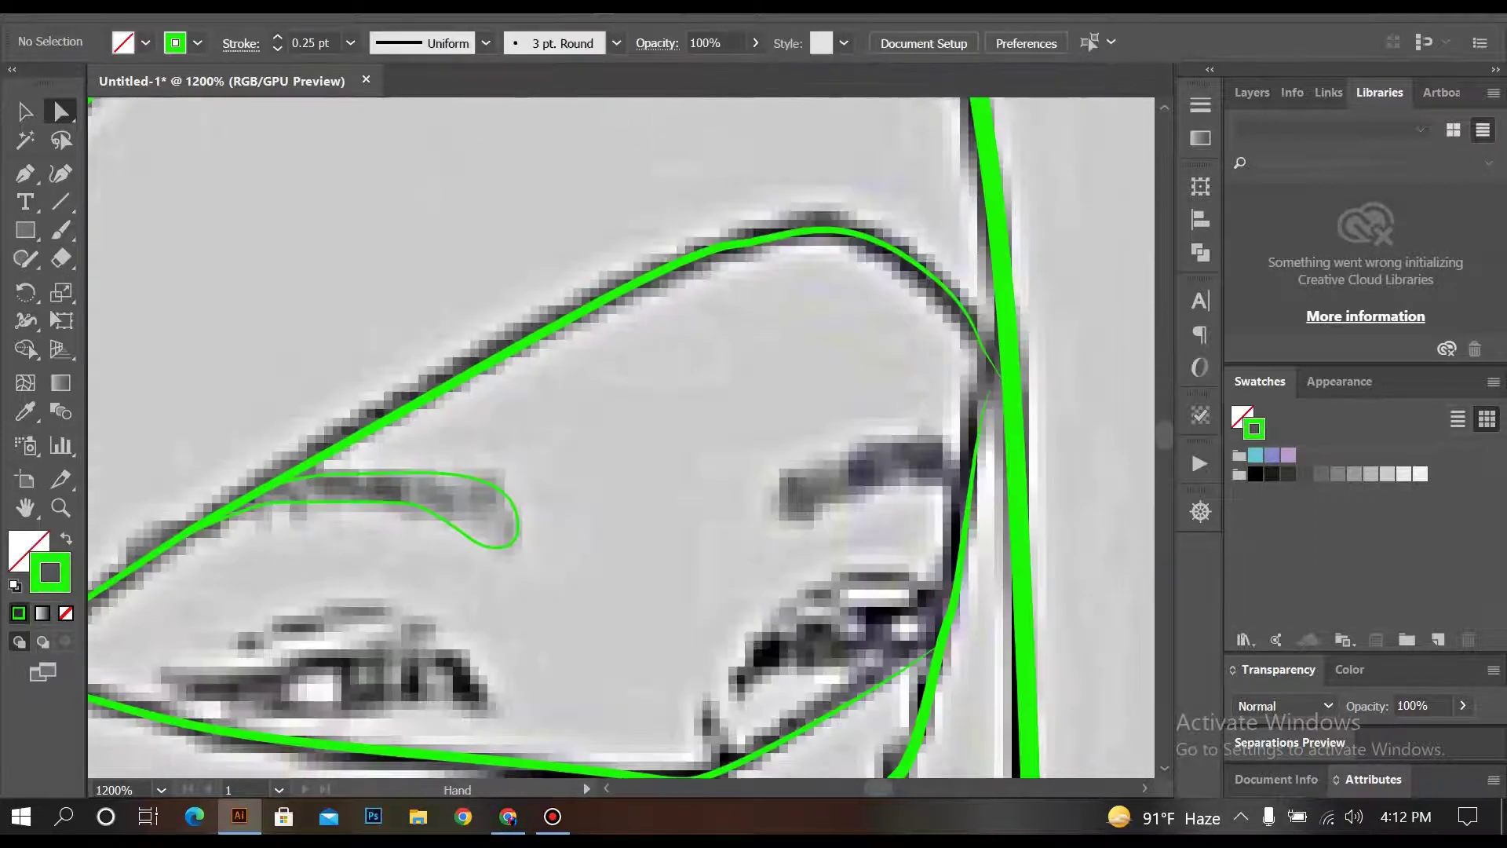
Step: Trace the right eyebrow as a closed outline with the Pen tool, ending at the face opening's right edge
key("p")
scroll(620, 440, "down", 2)
scroll(620, 440, "right", 2)
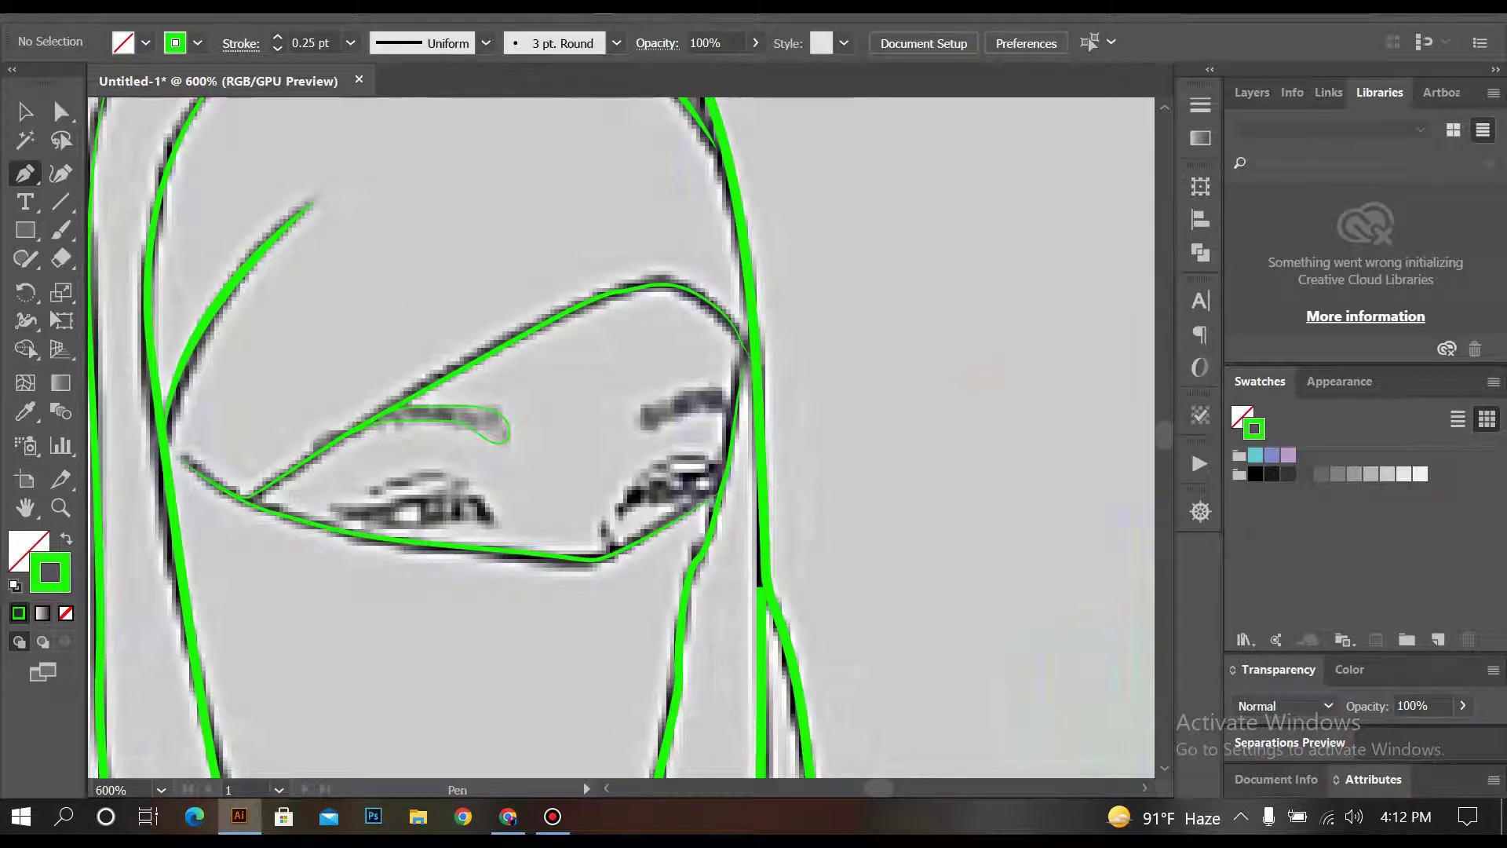
left_click(645, 405)
left_click_drag(651, 444, 650, 445)
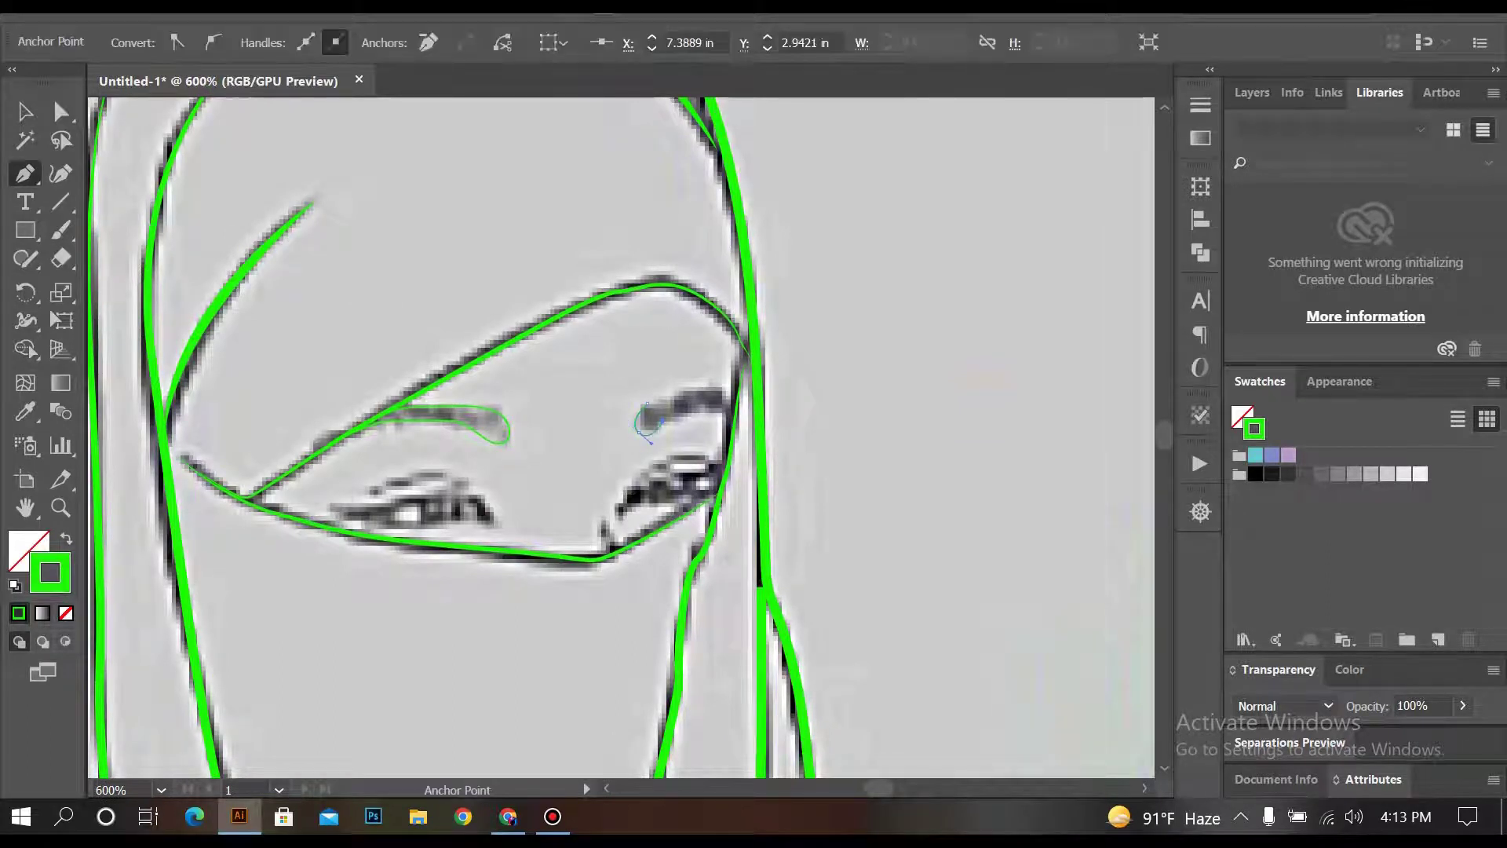
scroll(792, 423, "up", 4)
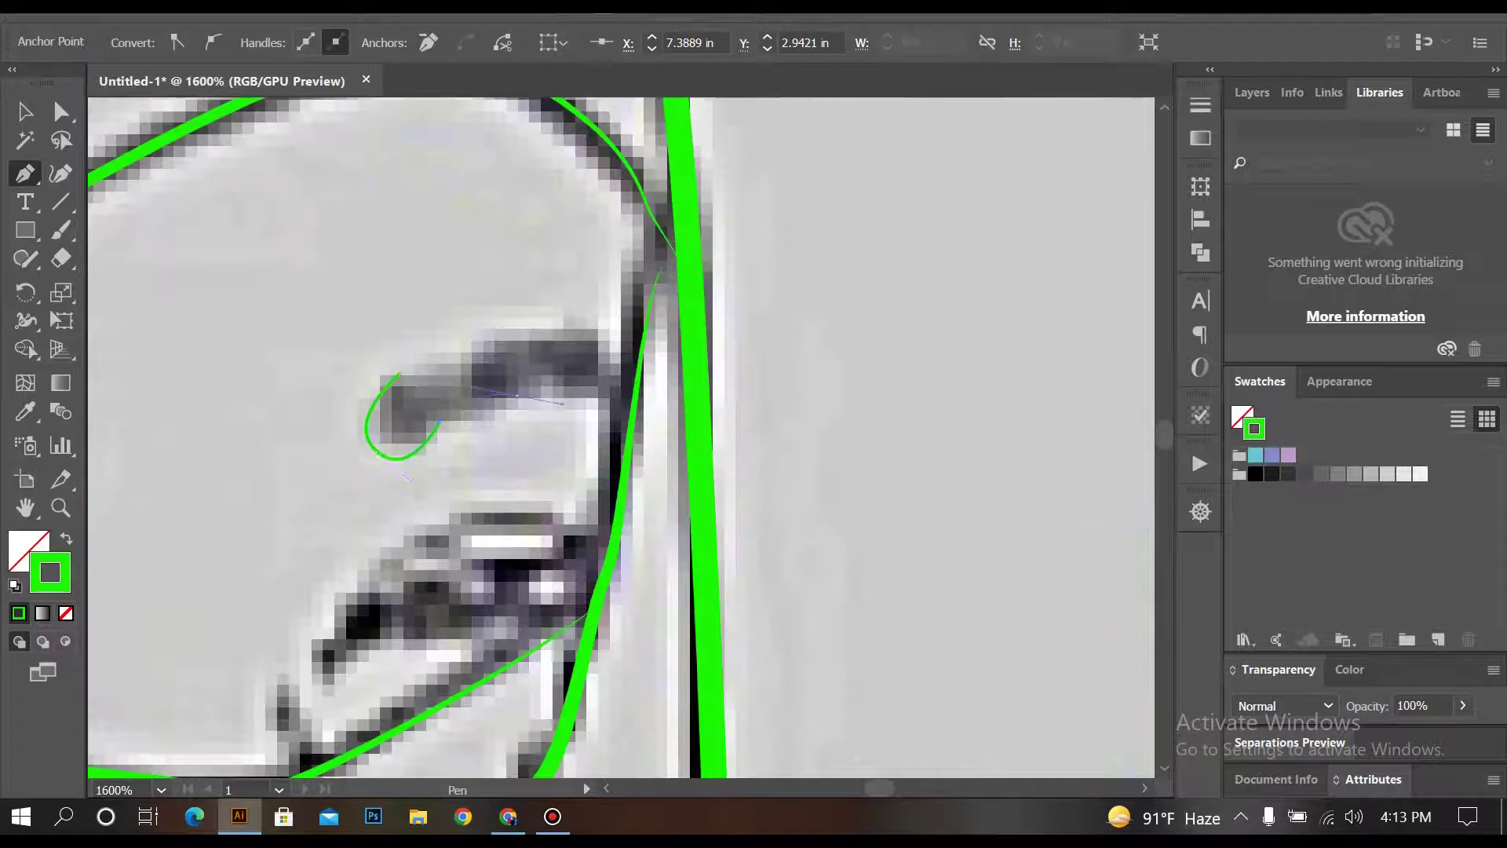
left_click(629, 421)
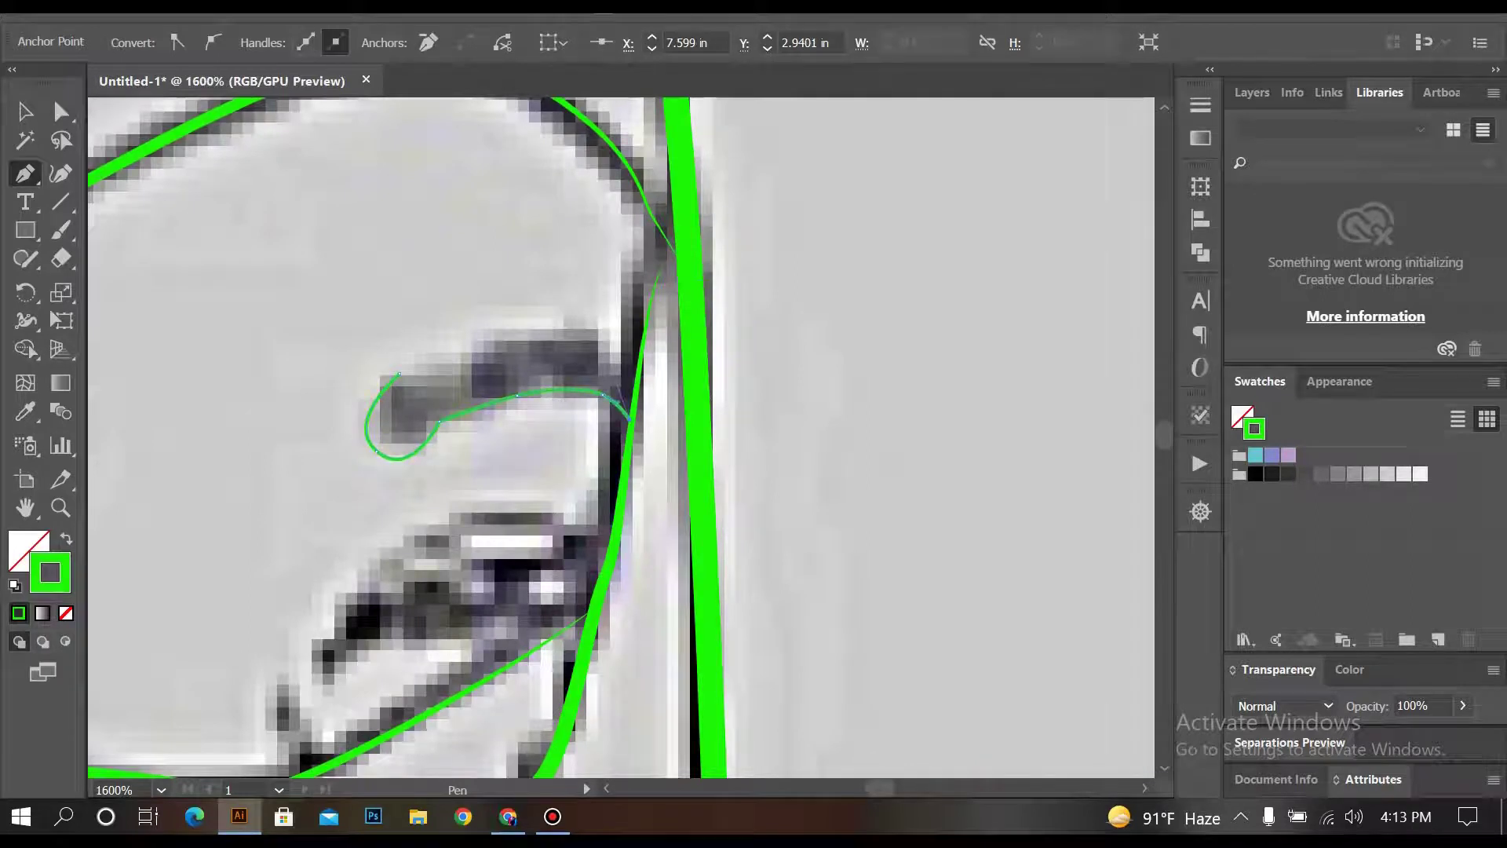
left_click_drag(399, 374, 343, 422)
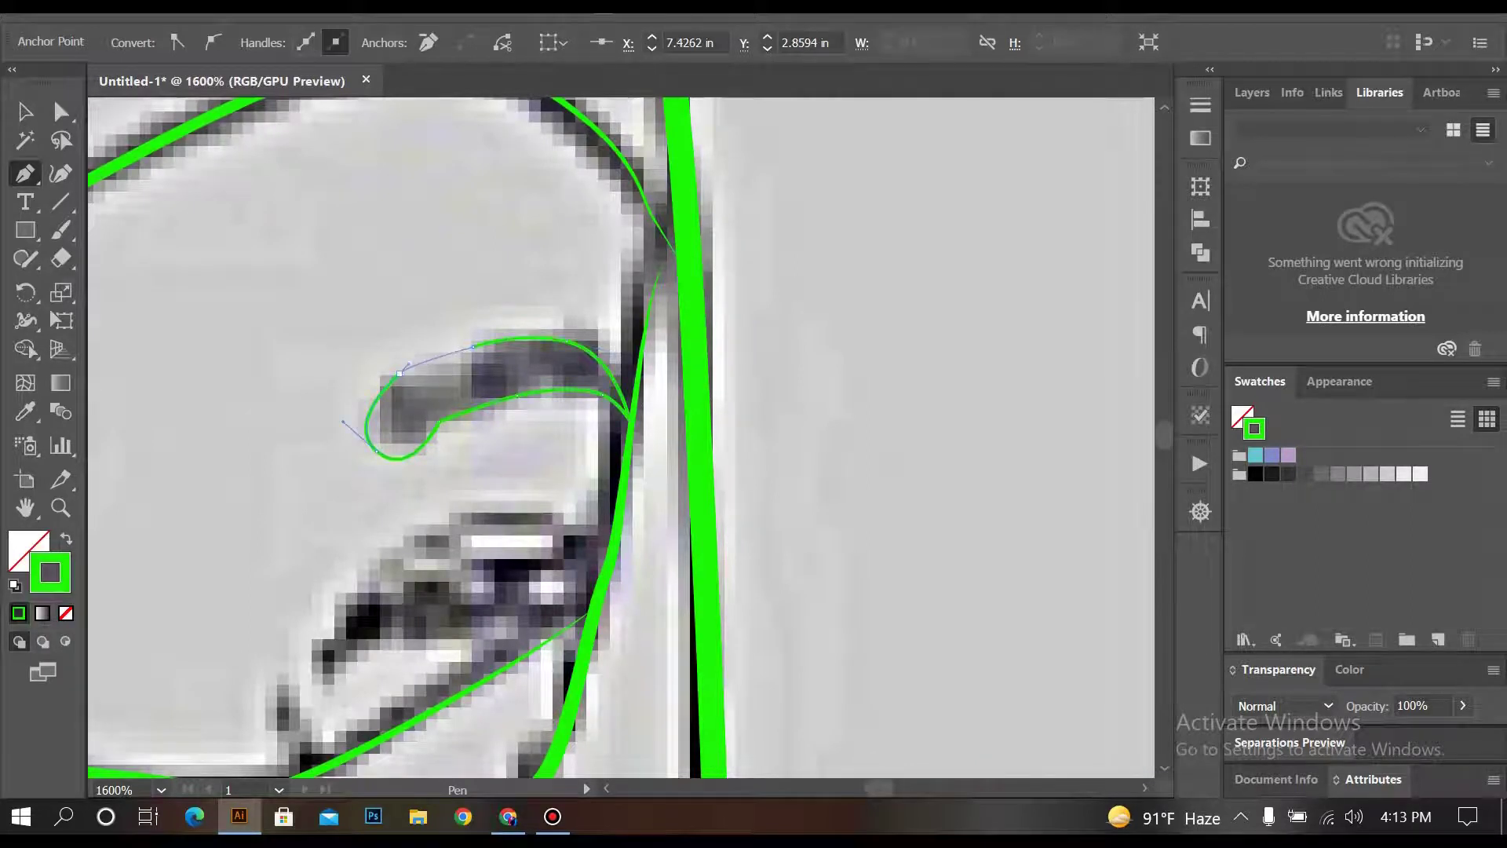
Step: Round the sharp corner points near the inner end of the right eyebrow outline
key("a")
key("ctrl+shift+a")
key("ctrl+equal")
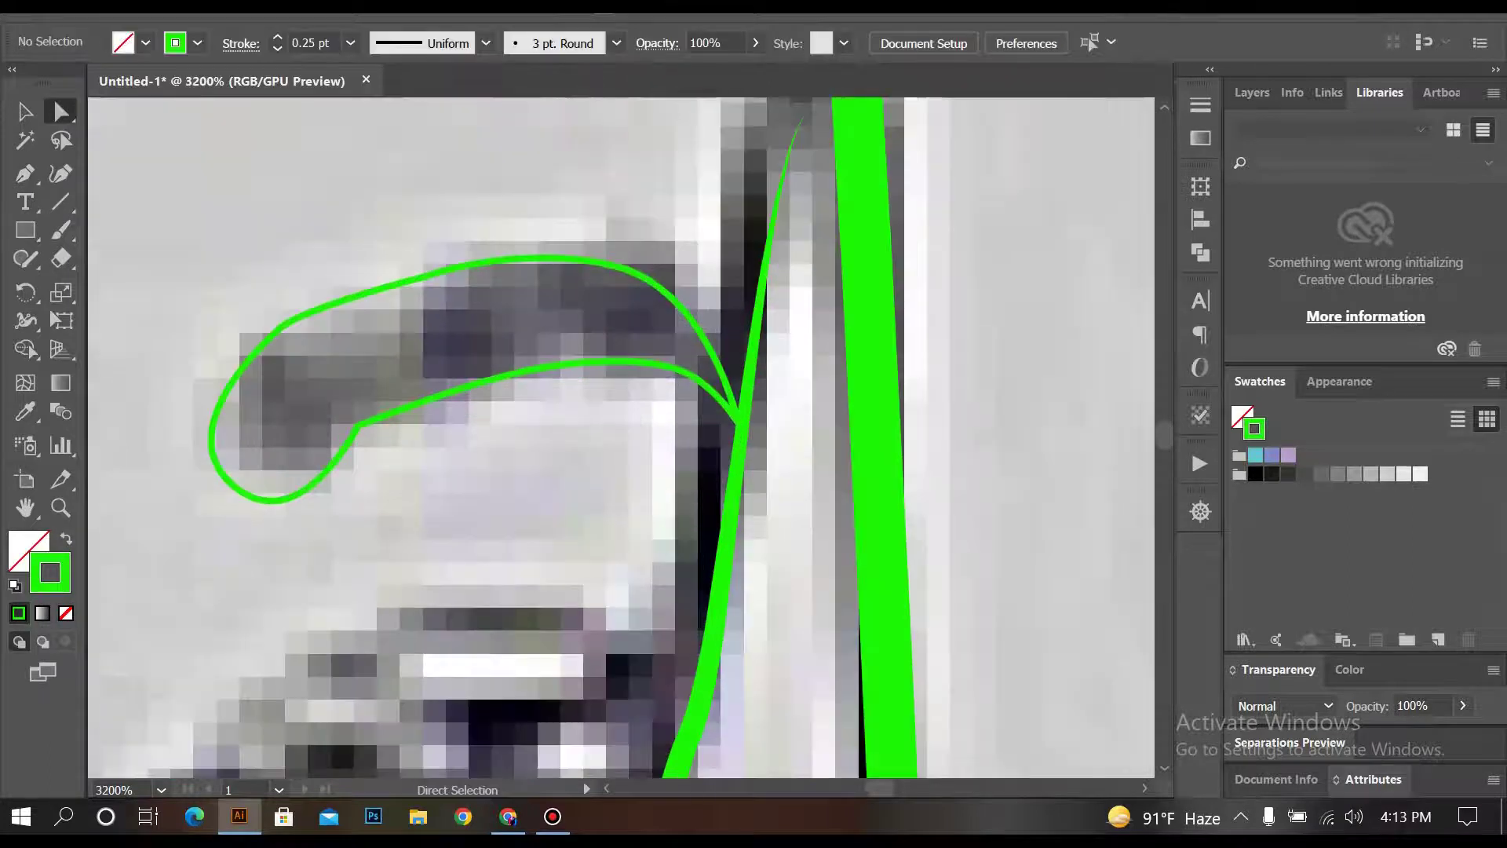
left_click(359, 428)
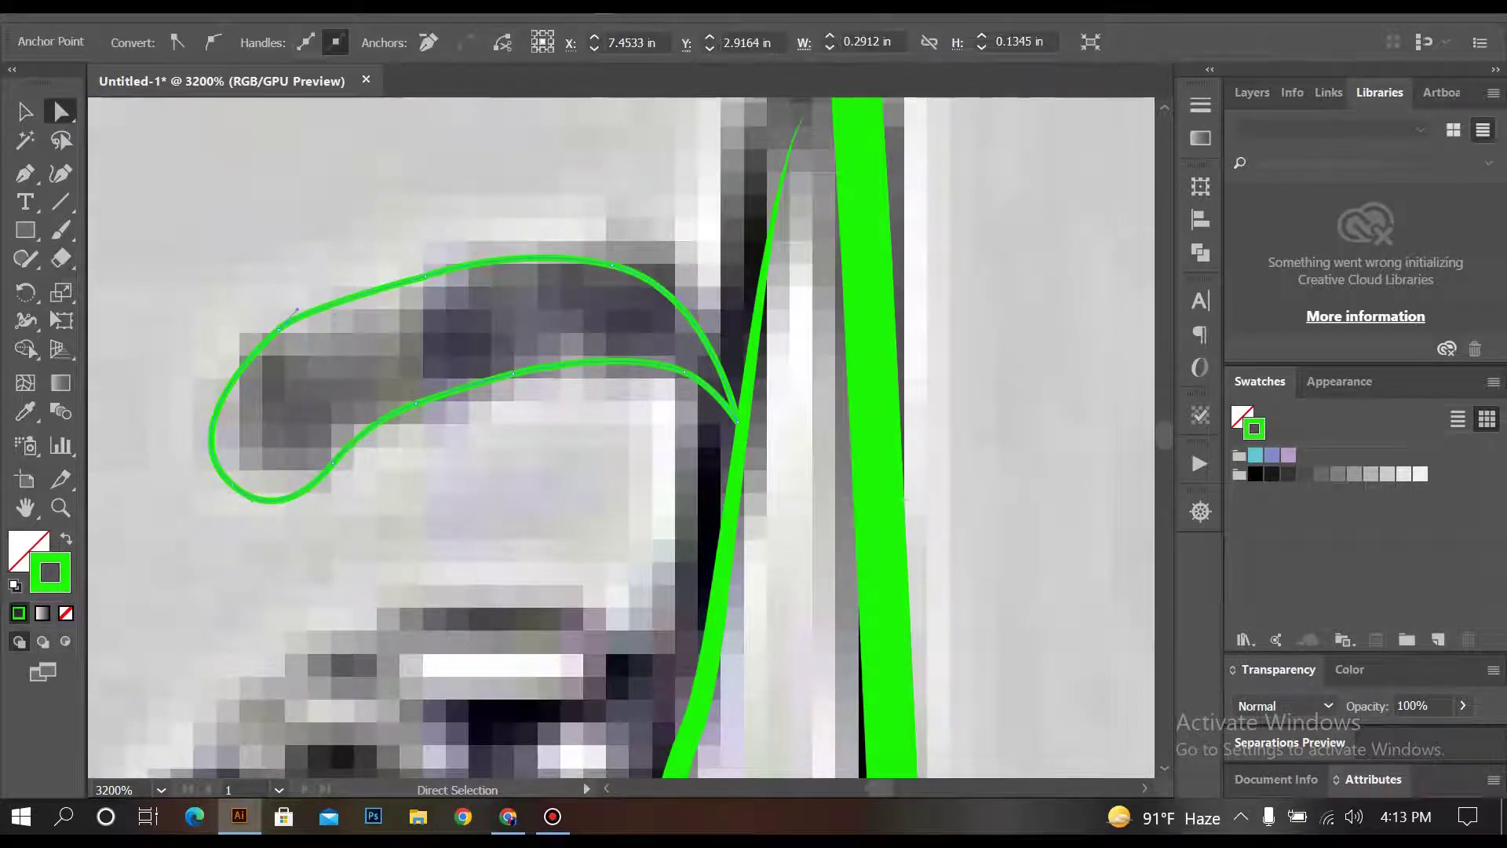
key("ctrl+shift+a")
Step: Trace the left eye as a closed almond-shaped outline with the Pen tool
key("ctrl+minus")
key("ctrl+minus")
key("ctrl+minus")
key("ctrl+minus")
key("ctrl+minus")
scroll(620, 436, "down", 1)
key("ctrl+equal")
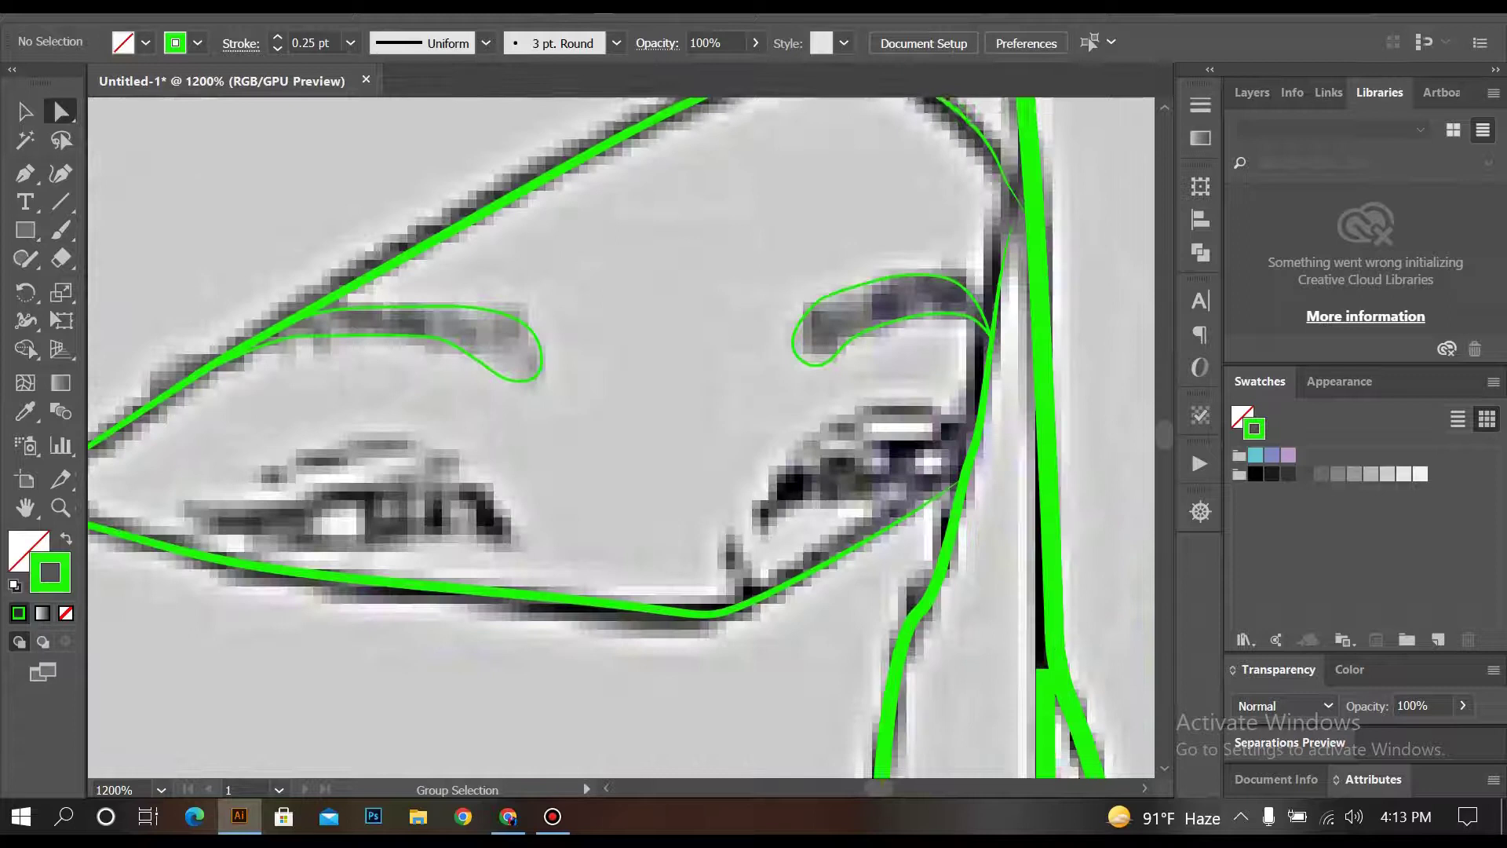
key("p")
left_click(503, 514)
left_click_drag(444, 466, 359, 482)
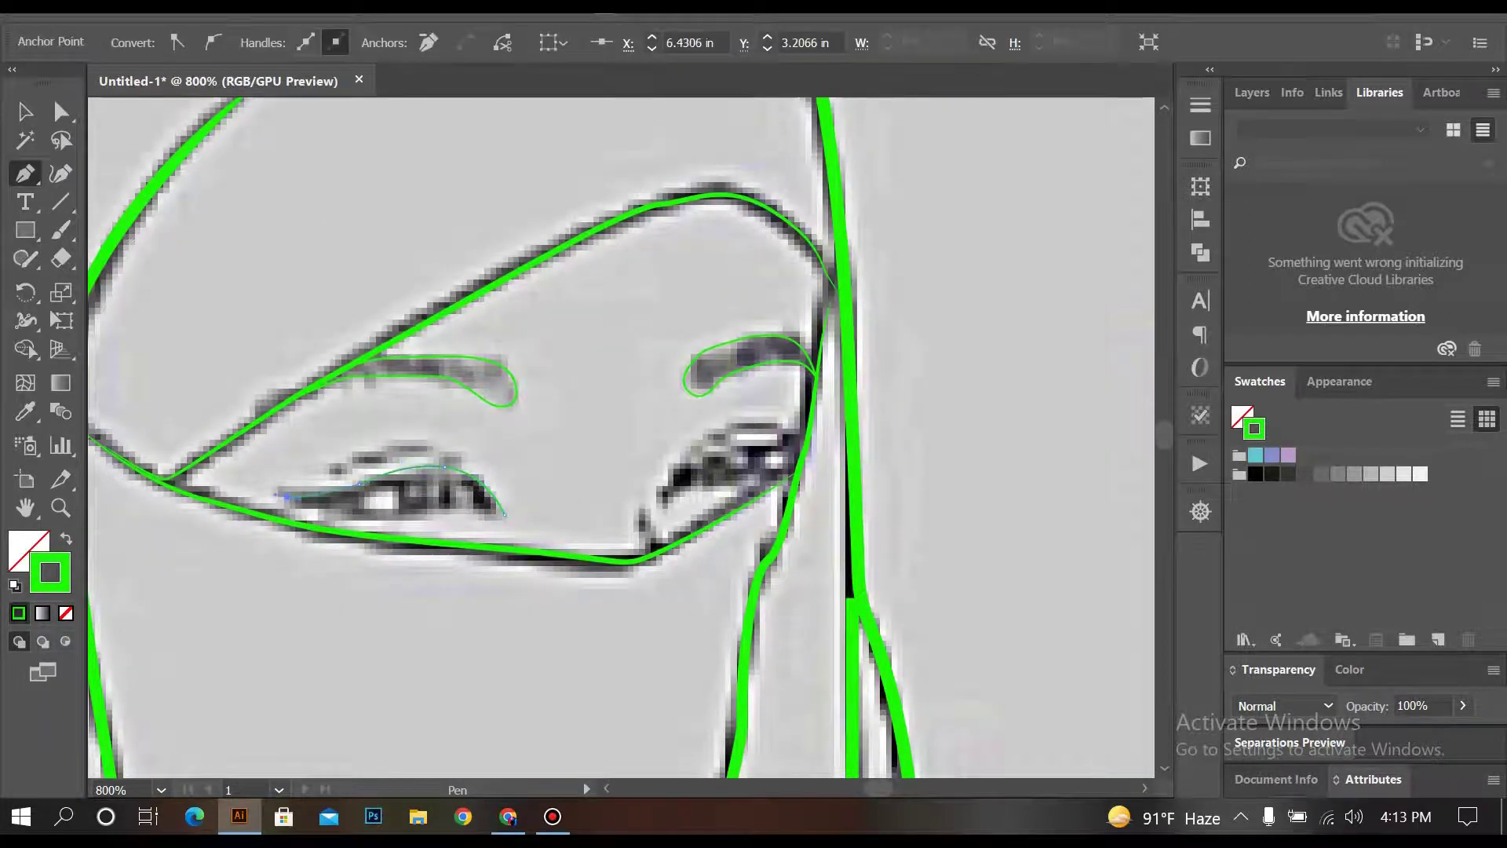
scroll(319, 521, "up", 3)
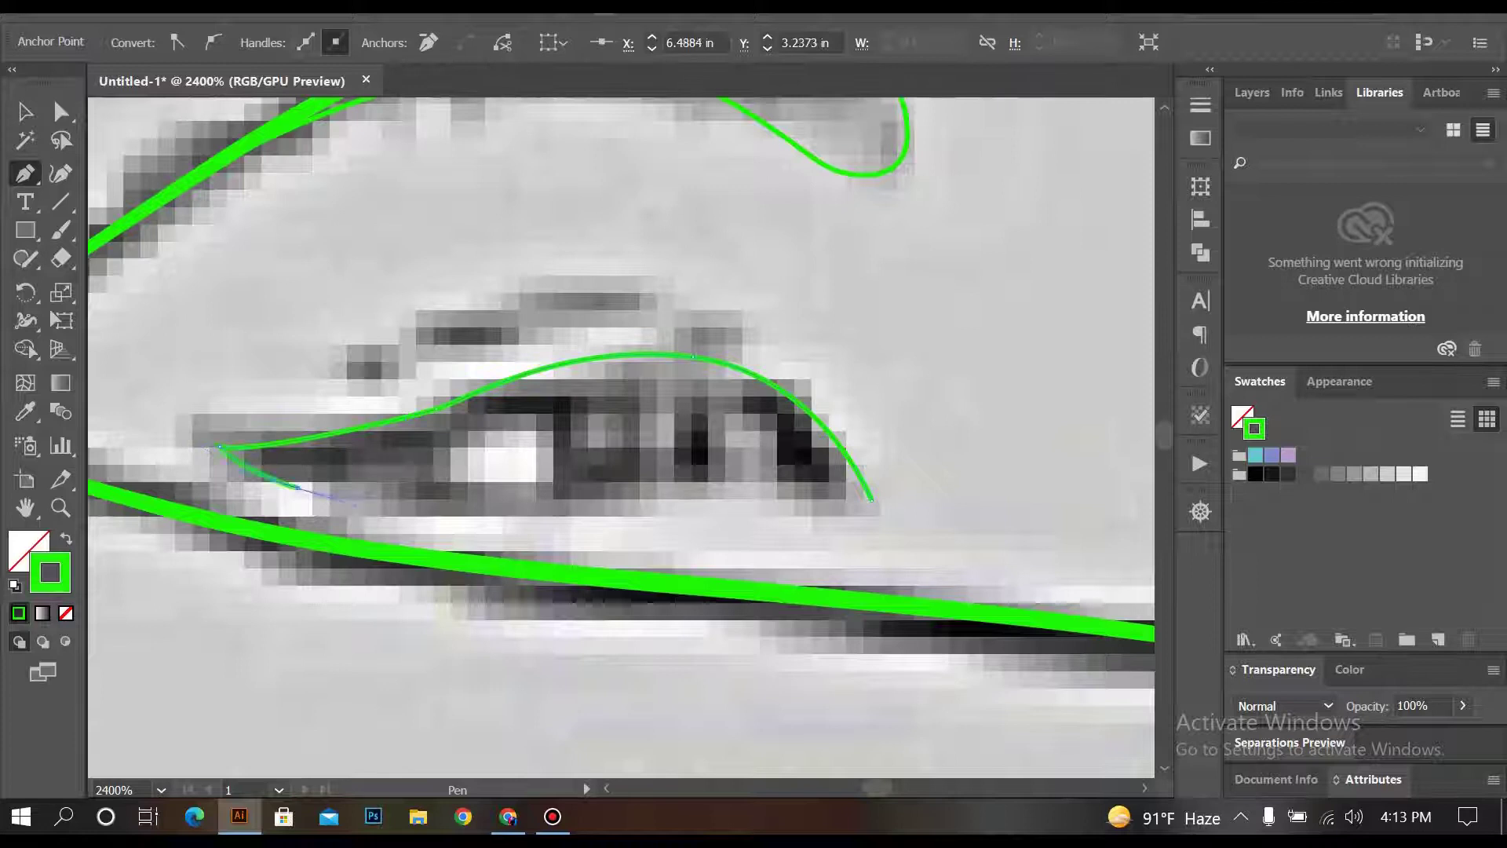
left_click(481, 505)
left_click_drag(702, 498, 736, 490)
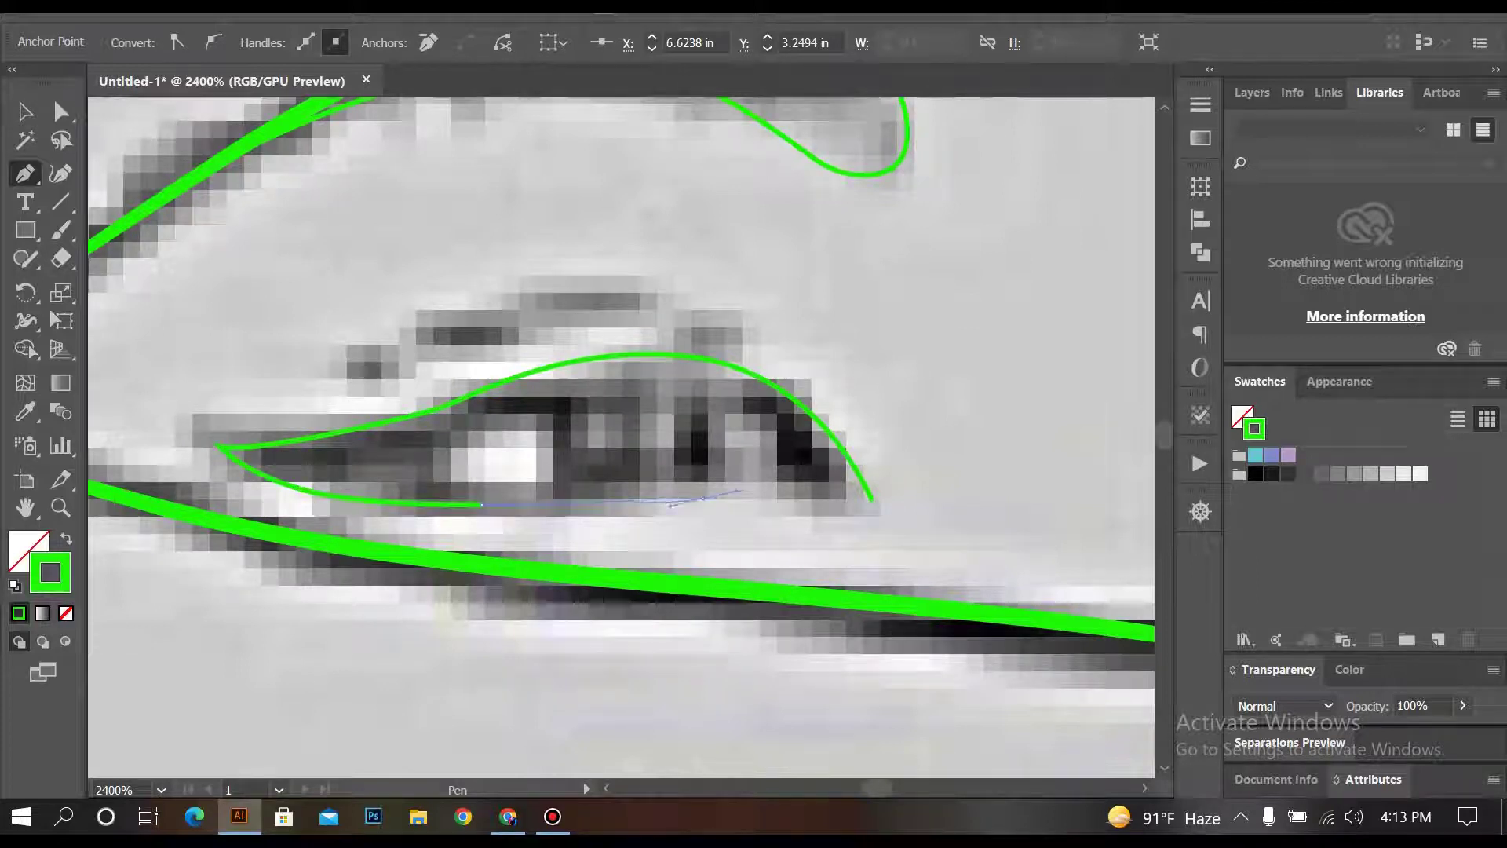
left_click(872, 500)
key("a")
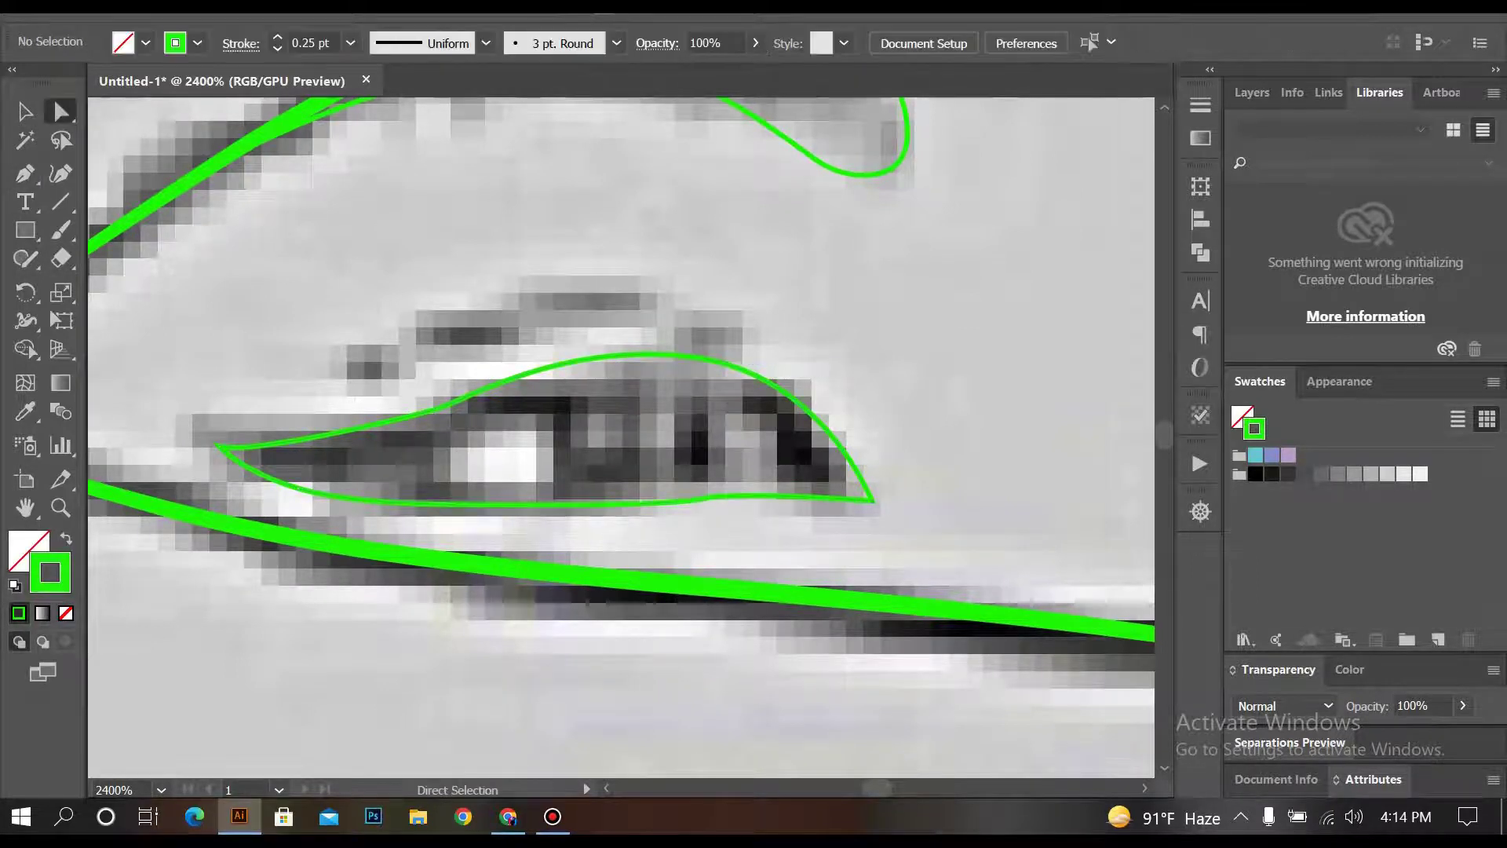
Step: Give the left eye outline a 0.5 pt stroke and the width profile with an even middle and pointed ends
key("ctrl+minus")
key("ctrl+minus")
key("ctrl+shift+a")
key("v")
left_click(452, 492)
left_click(486, 42)
left_click(410, 117)
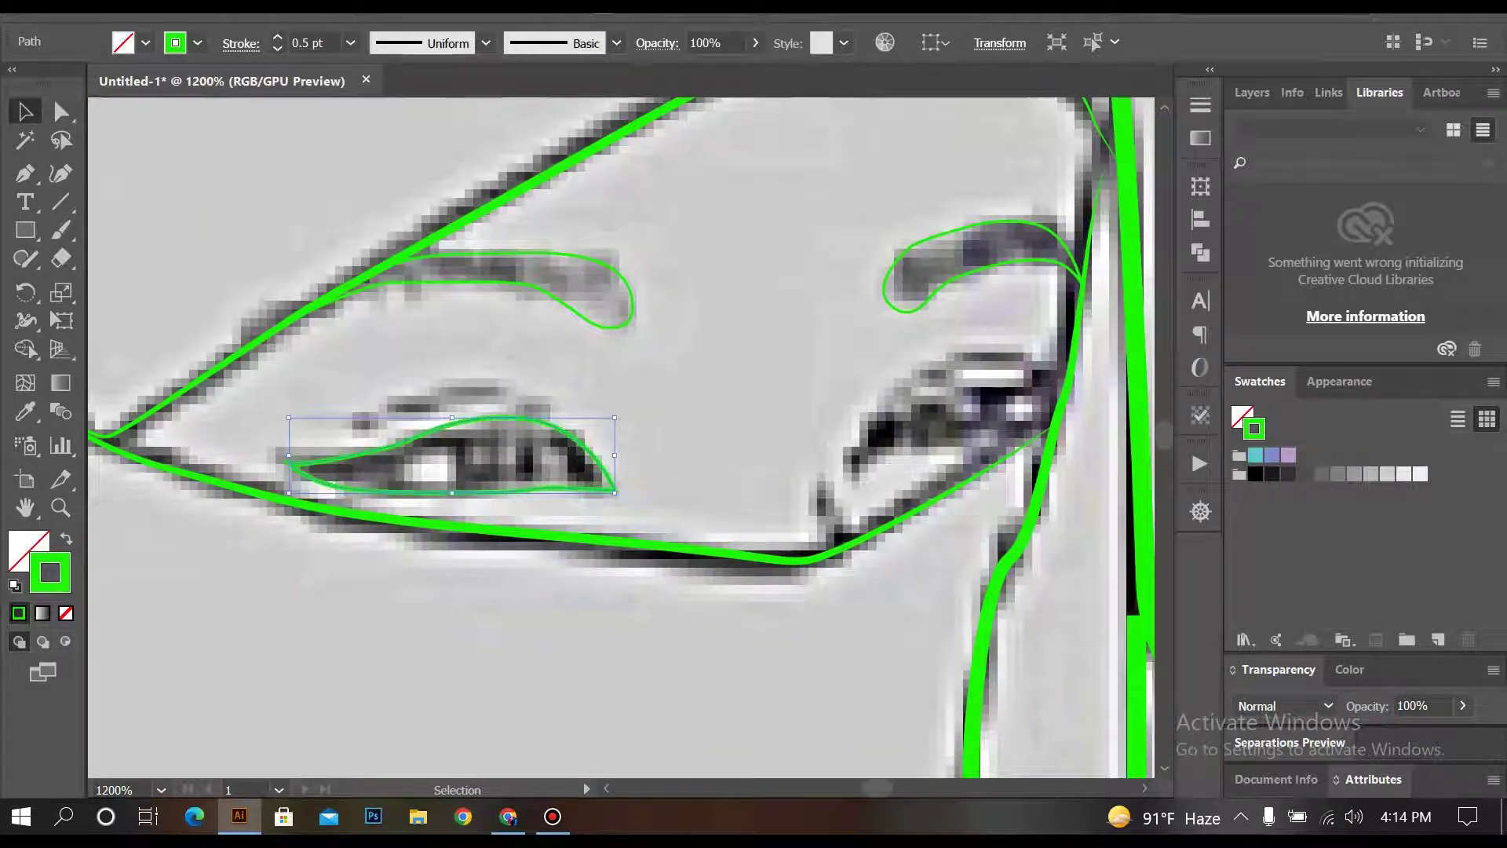
left_click(486, 42)
left_click(410, 263)
left_click(486, 43)
key("Escape")
key("ctrl+minus")
key("ctrl+shift+a")
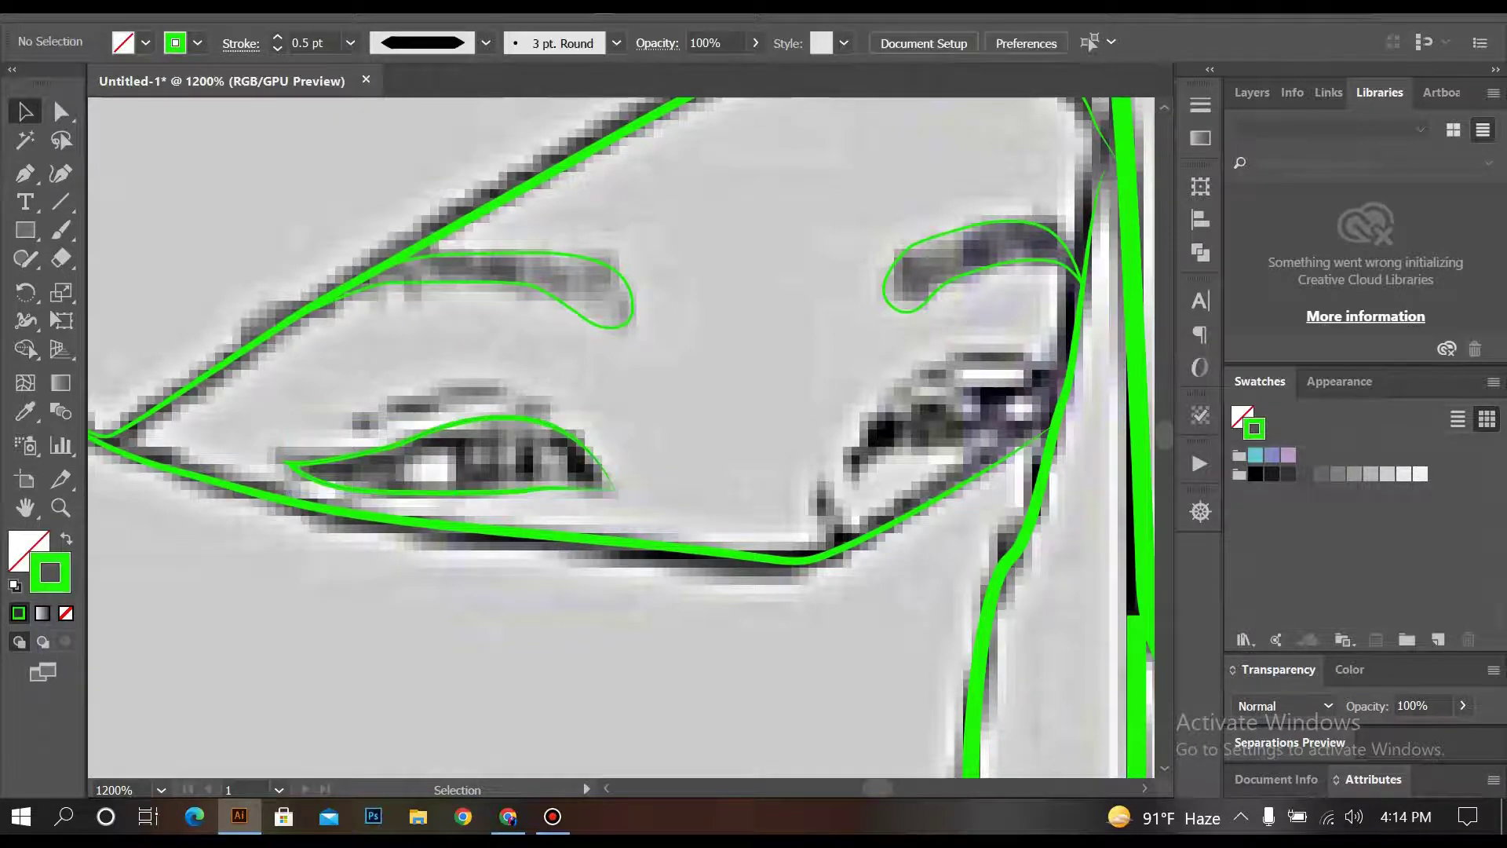
Step: Trace the right eye as a closed outline with the Pen tool, reaching the face opening's right edge
key("ctrl+minus")
key("ctrl+minus")
key("ctrl+plus")
key("ctrl+plus")
key("ctrl+plus")
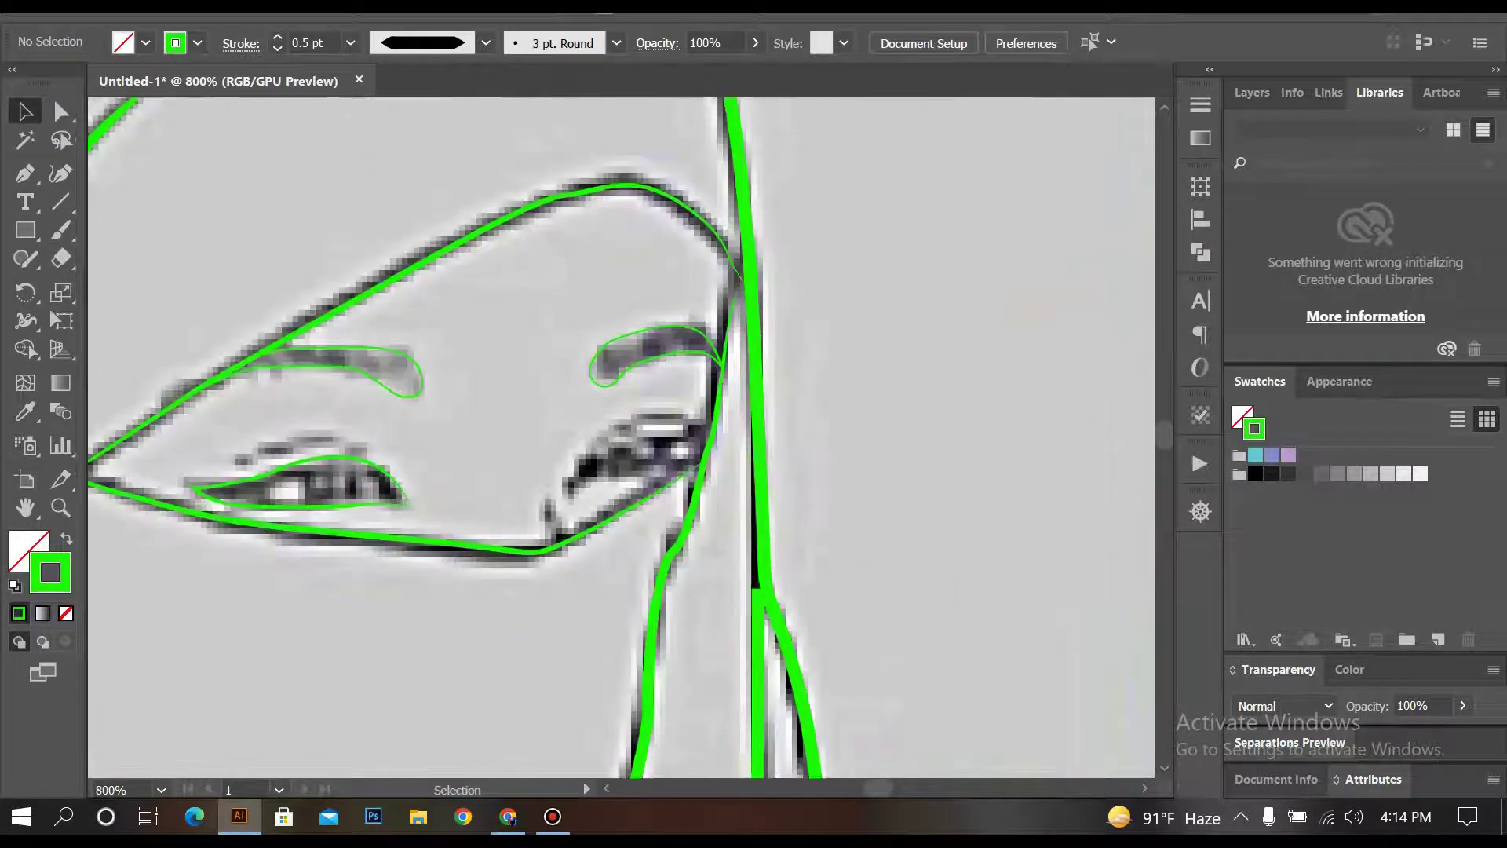
key("p")
left_click(549, 518)
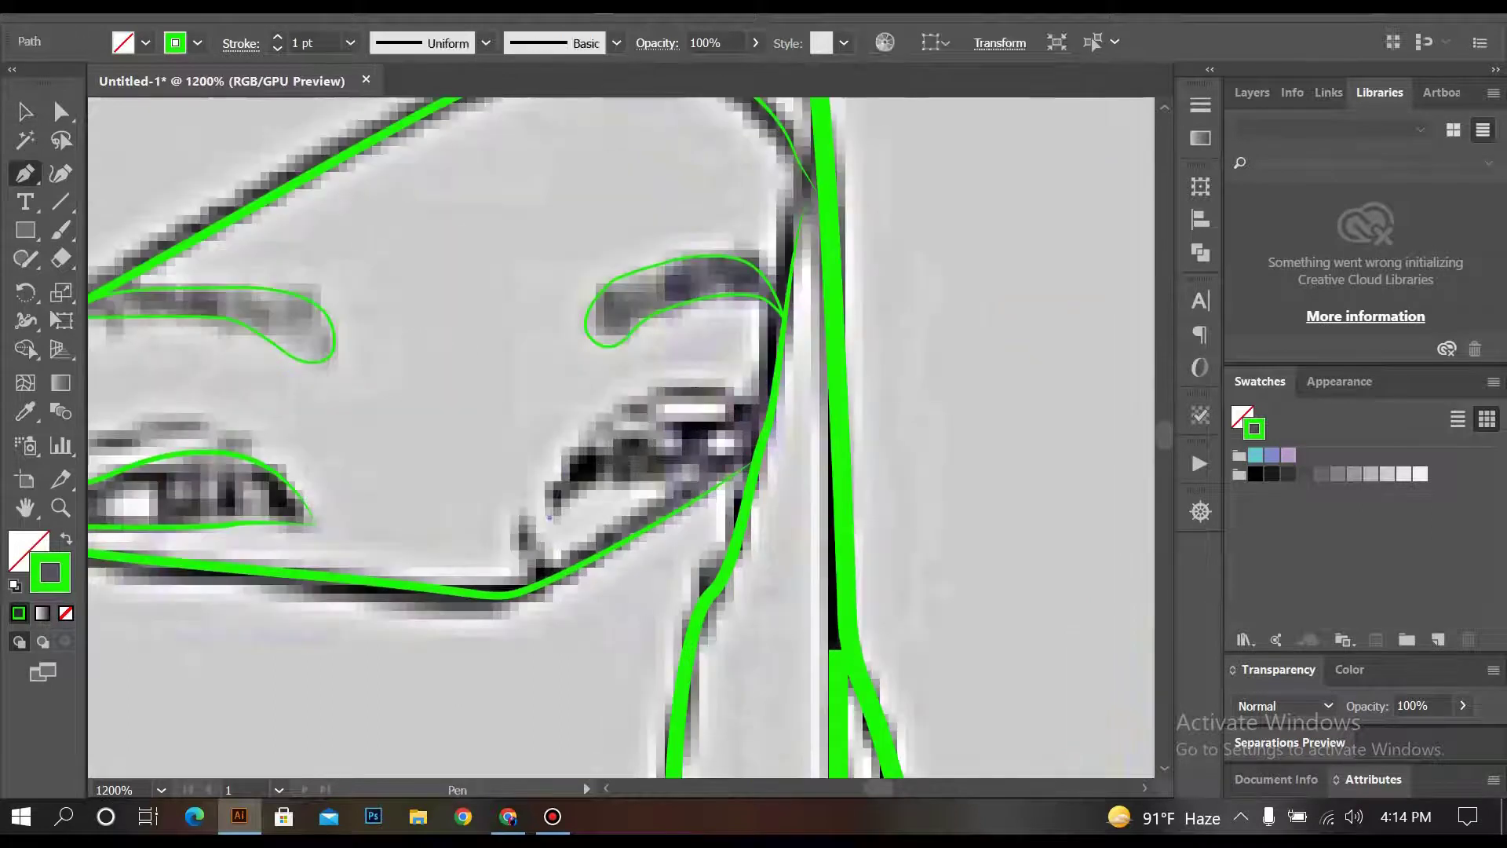
left_click_drag(645, 392, 760, 400)
left_click(705, 457)
left_click(550, 517)
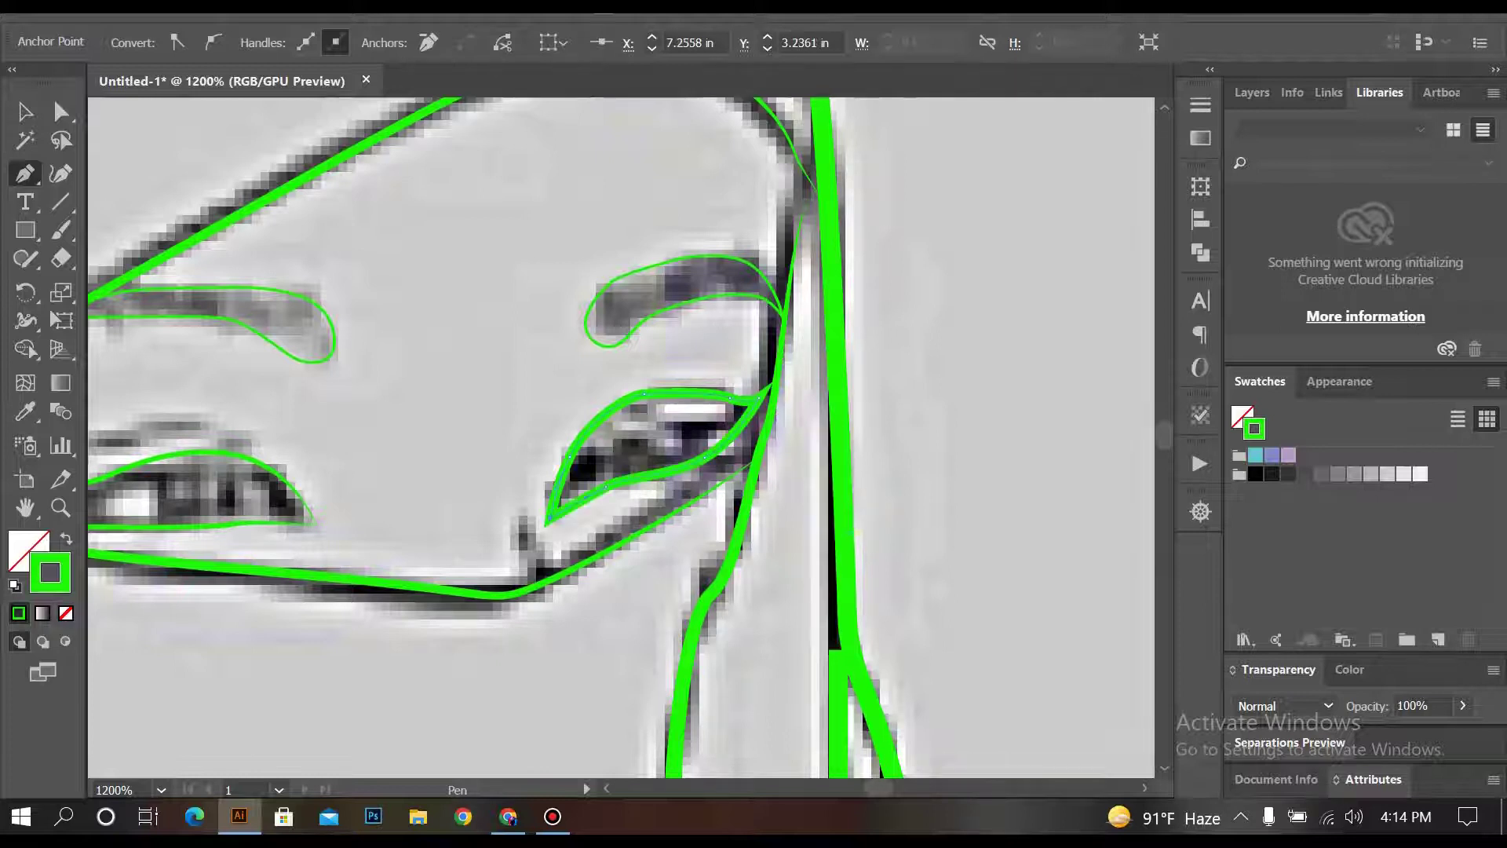
Step: Give the right eye outline a 0.5 pt stroke and the width profile with an even middle and pointed ends
key("ctrl+minus")
key("v")
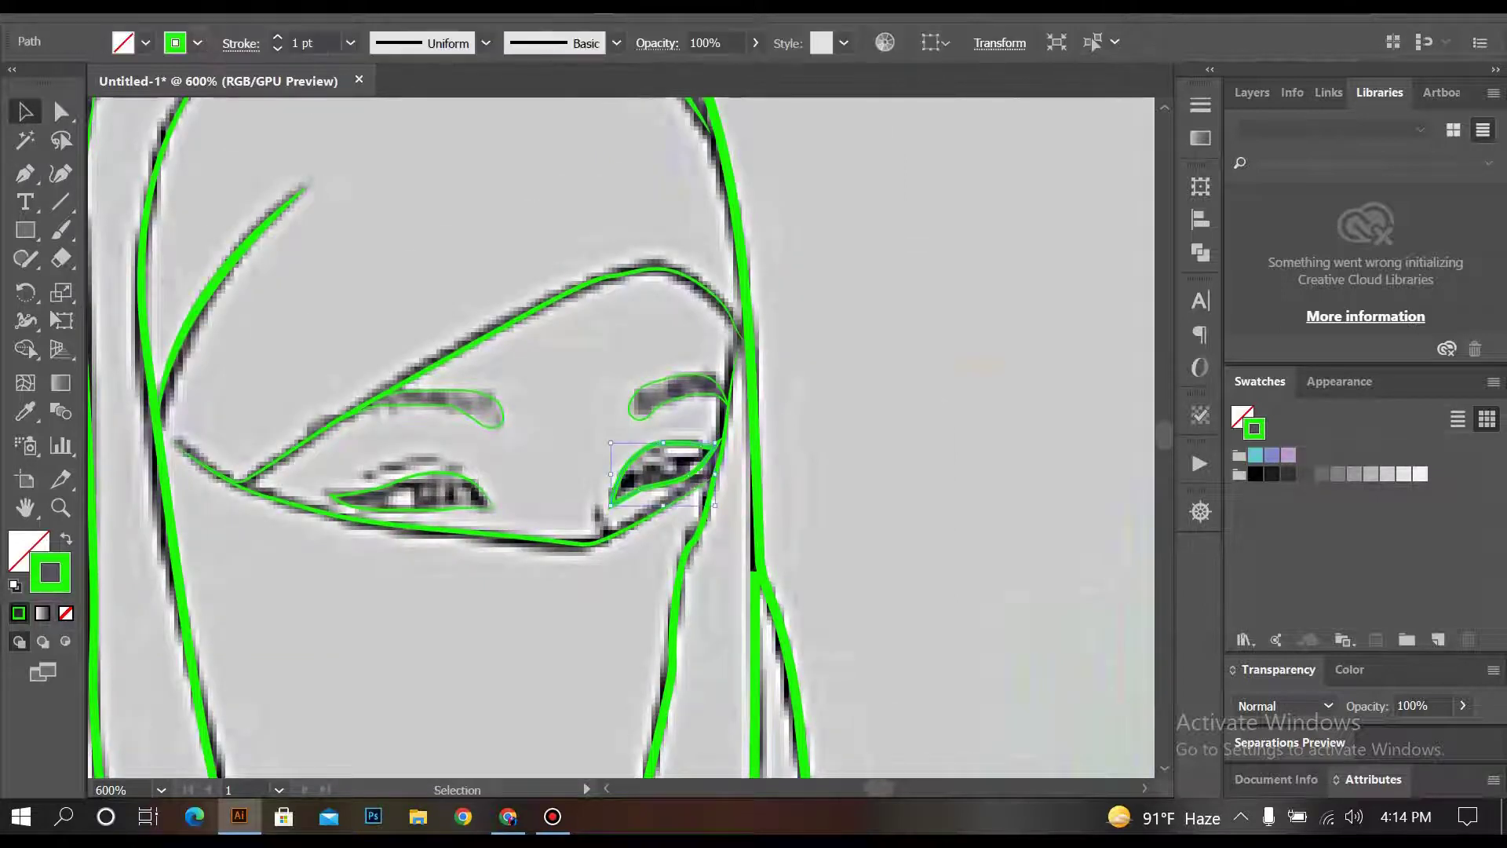
left_click(486, 43)
left_click(421, 118)
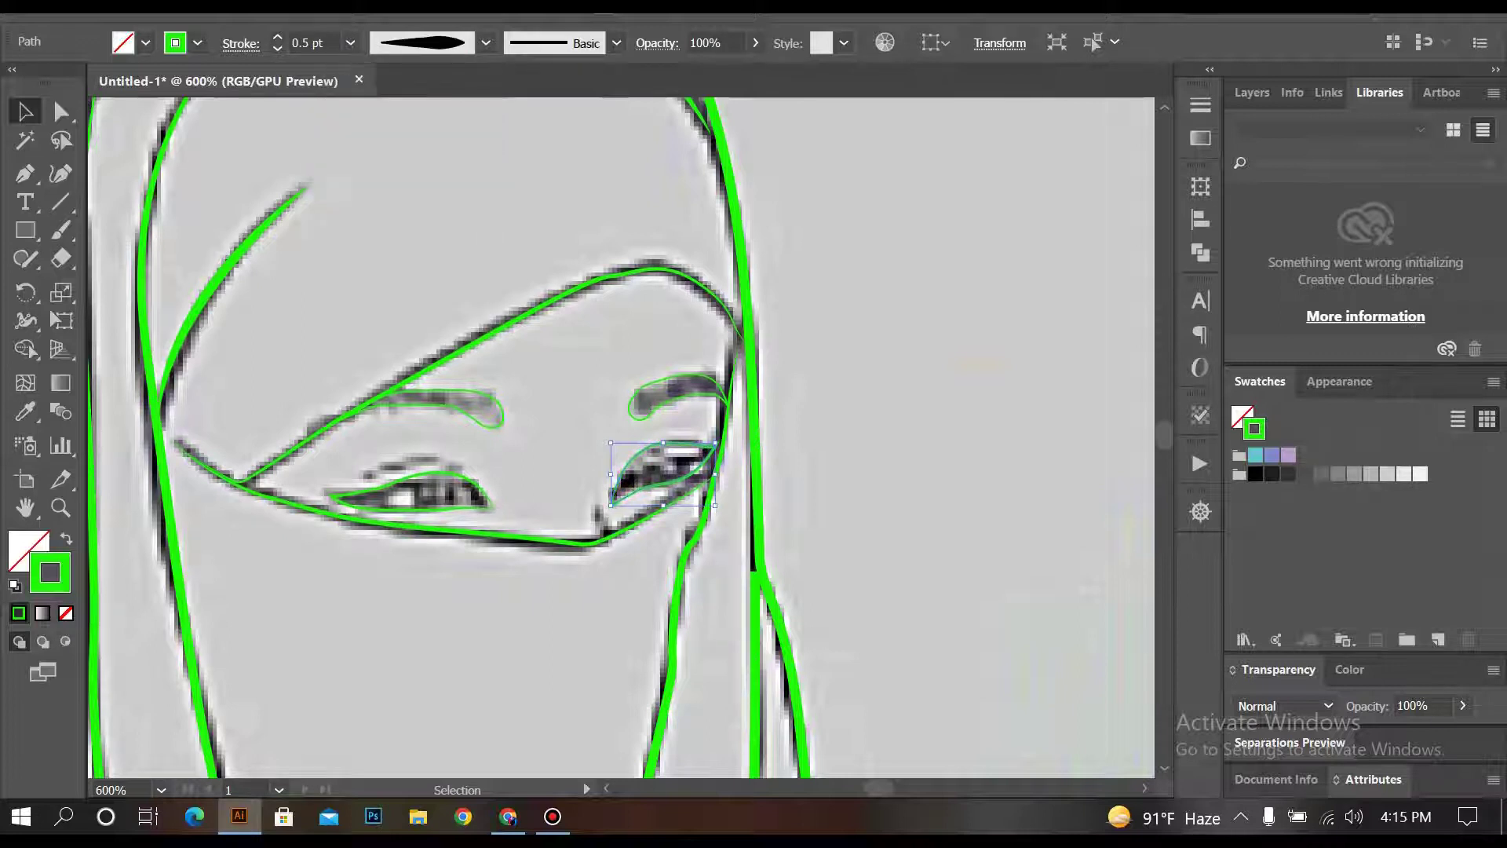
left_click(485, 42)
left_click(421, 157)
key("ctrl+shift+a")
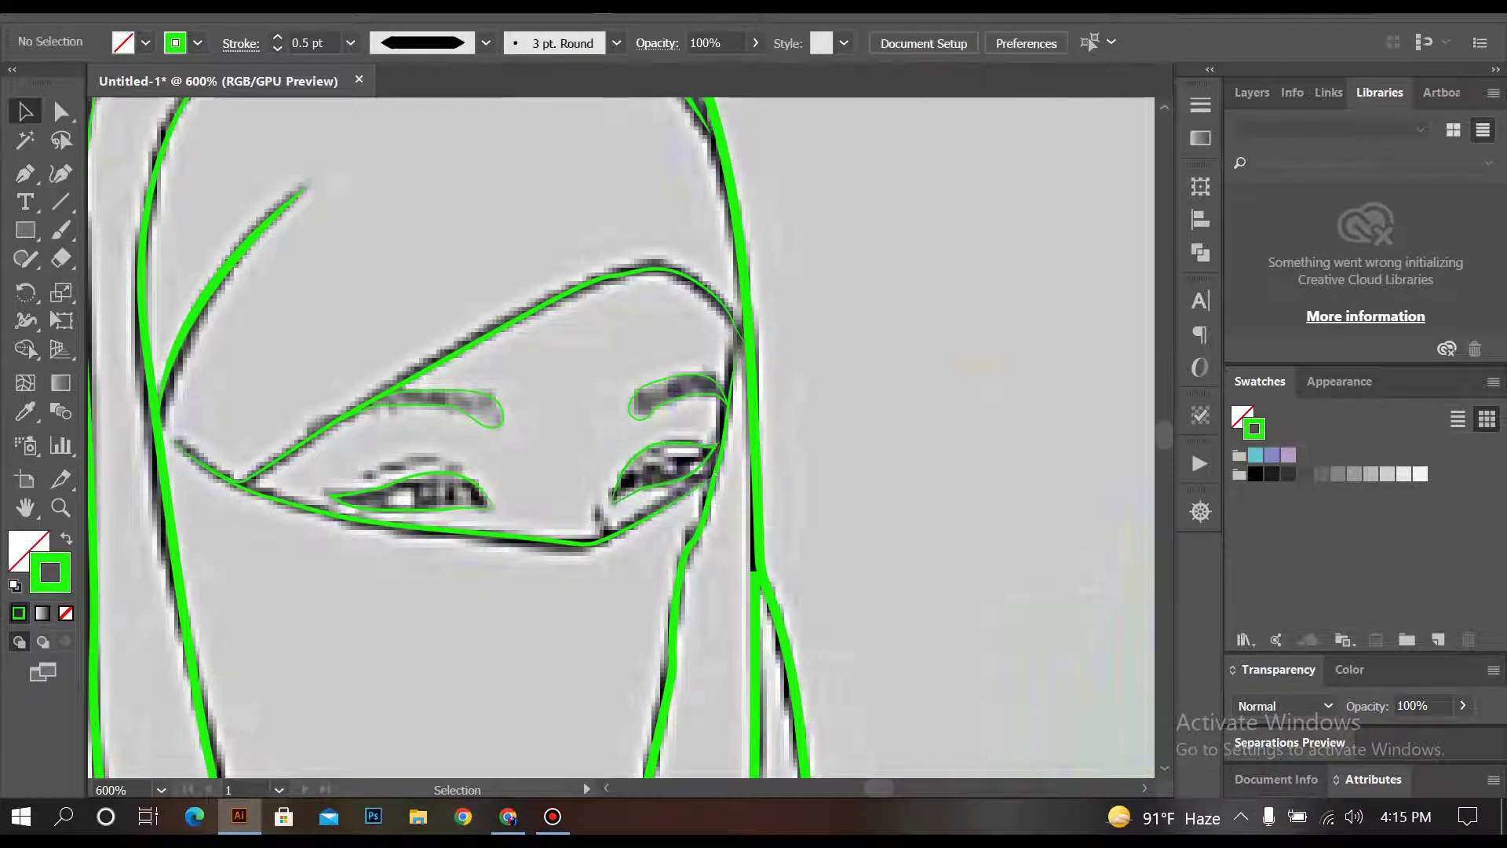
Step: Draw an iris circle in the left eye with the Ellipse tool, spanning the eye outline's height
key("ctrl+minus")
key("ctrl+plus")
key("p")
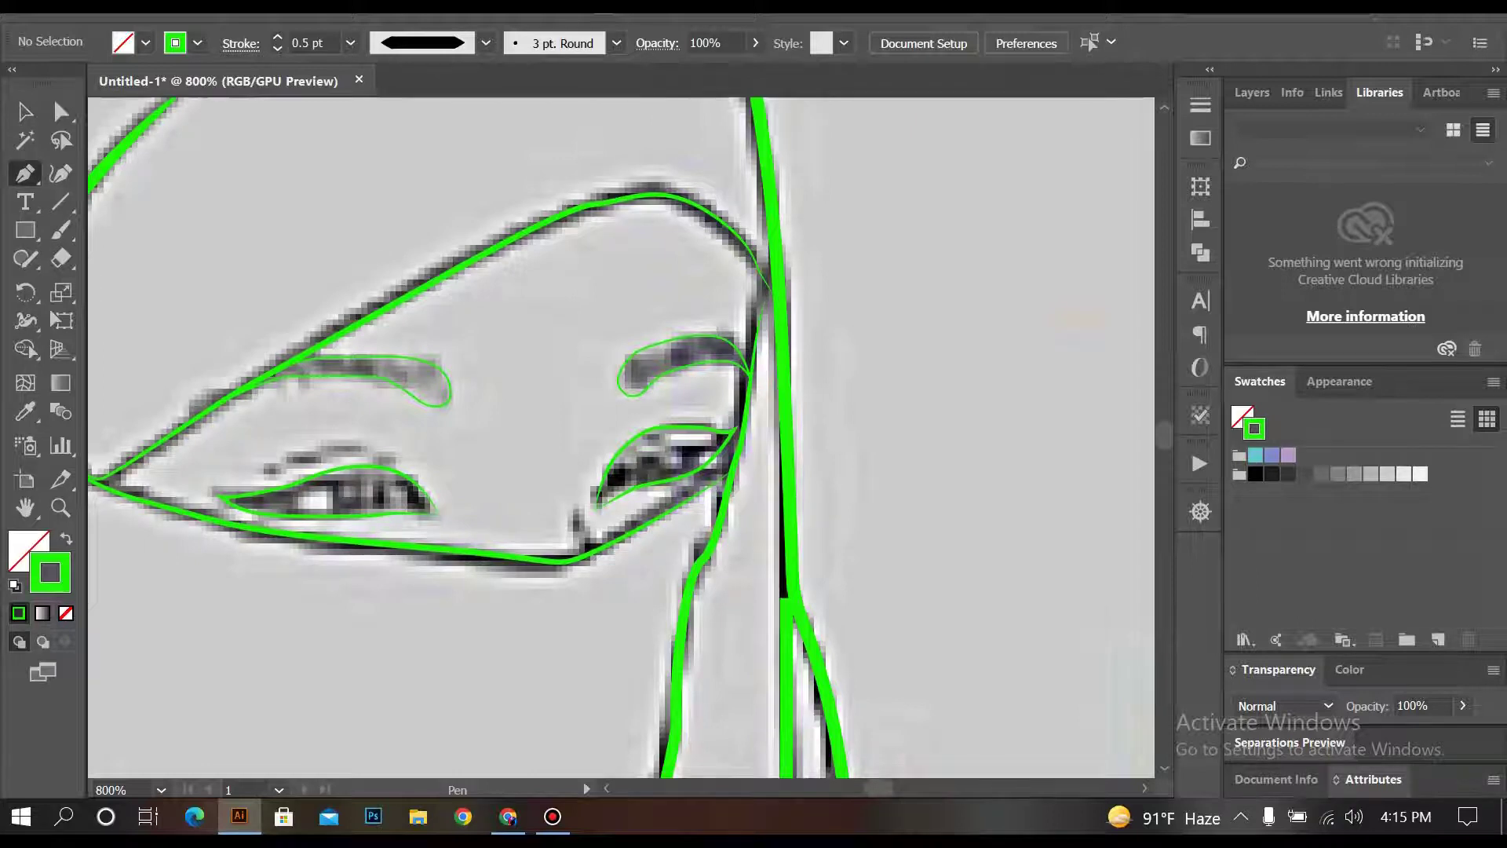
key("l")
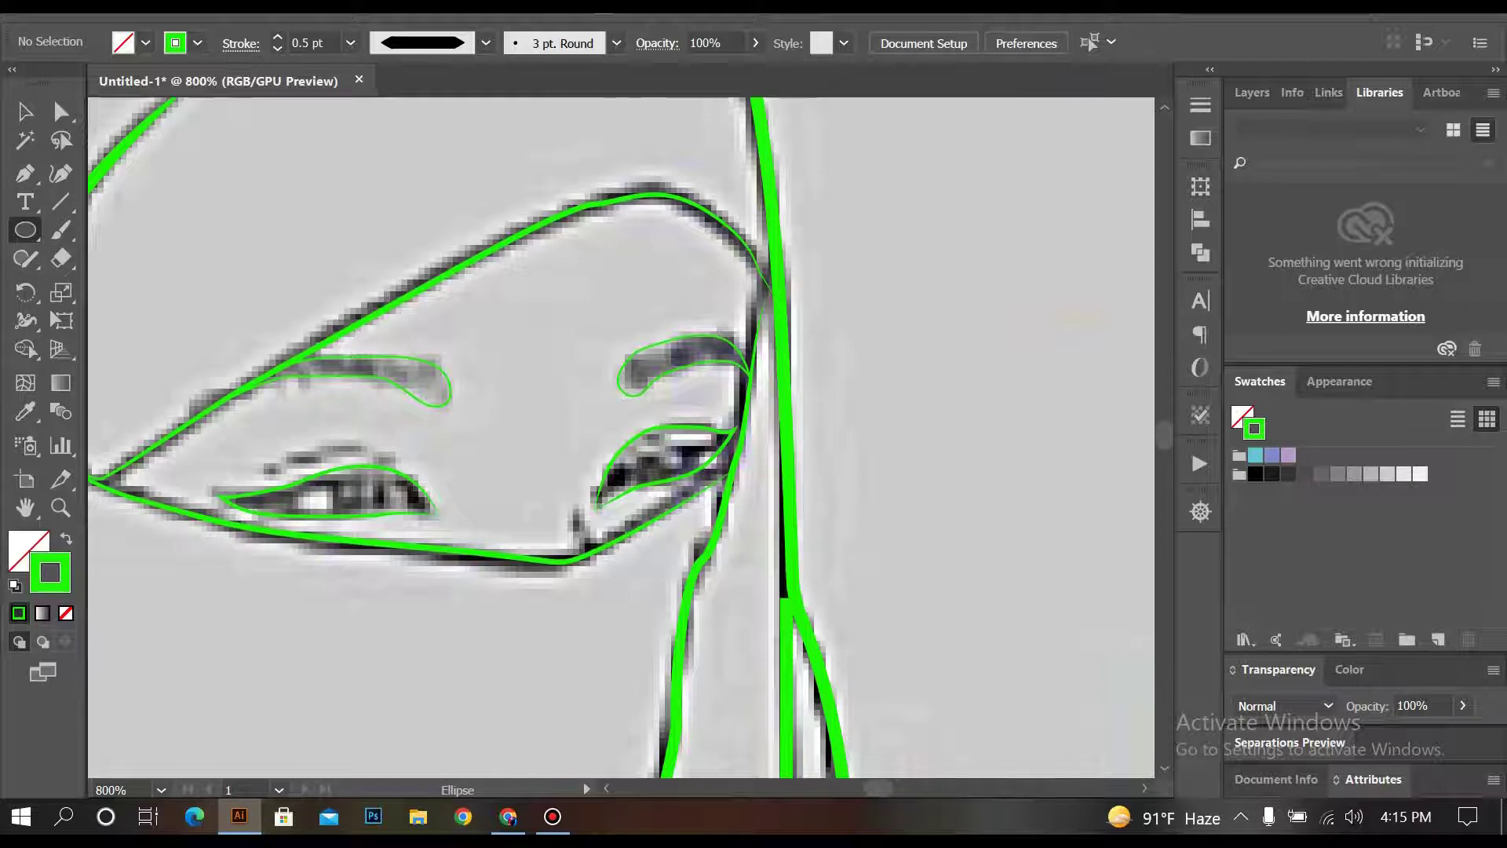
left_click_drag(339, 472, 385, 515)
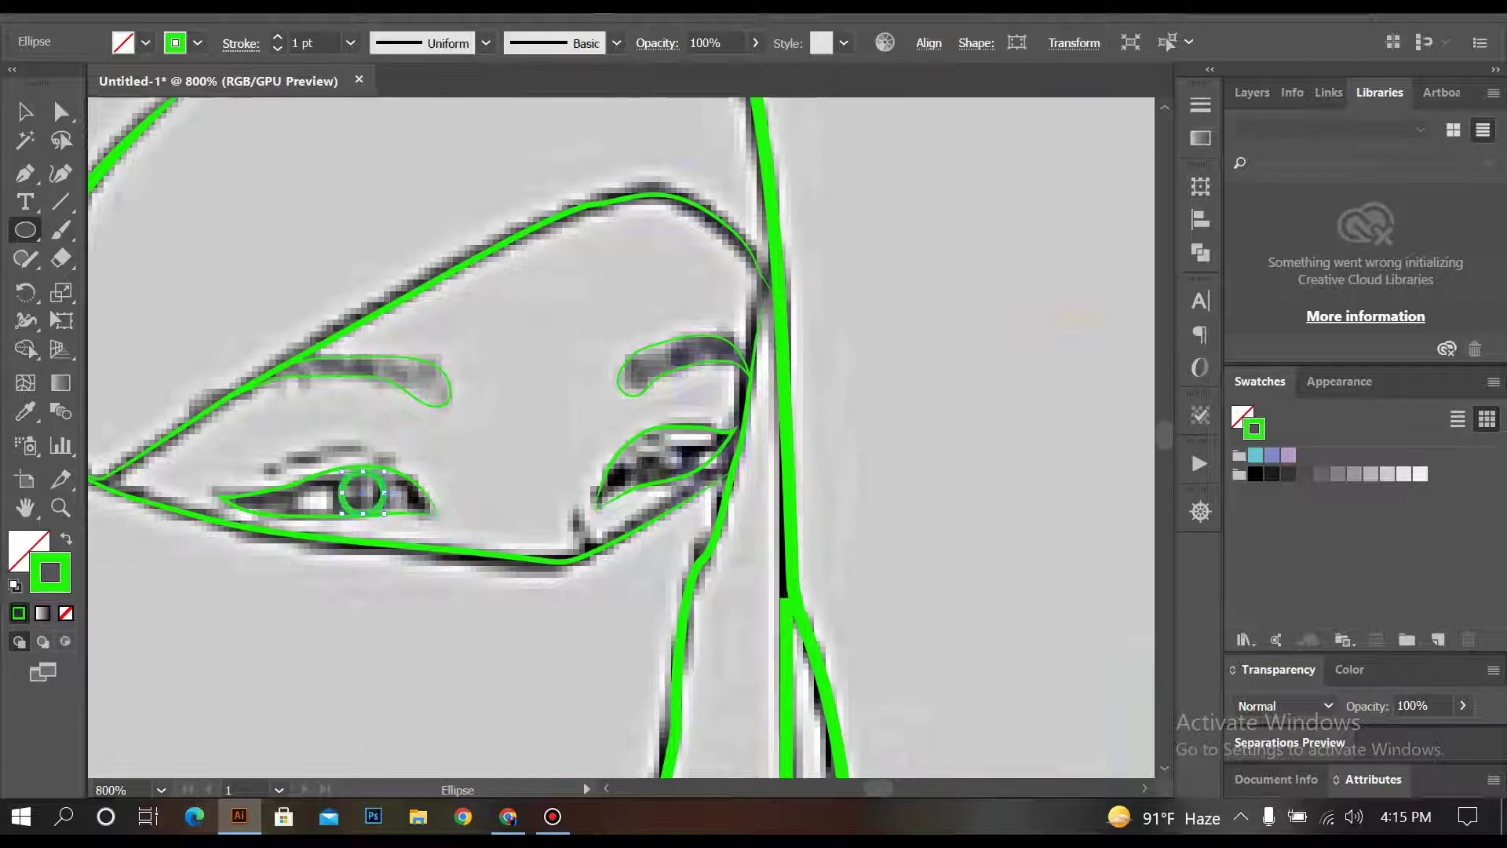
left_click_drag(651, 438, 696, 482)
key("v")
left_click(672, 441)
key("Delete")
Step: Draw an iris circle in the right eye and enlarge it slightly to fit between the upper and lower lids
key("l")
left_click_drag(644, 428, 686, 471)
scroll(695, 506, "up", 3)
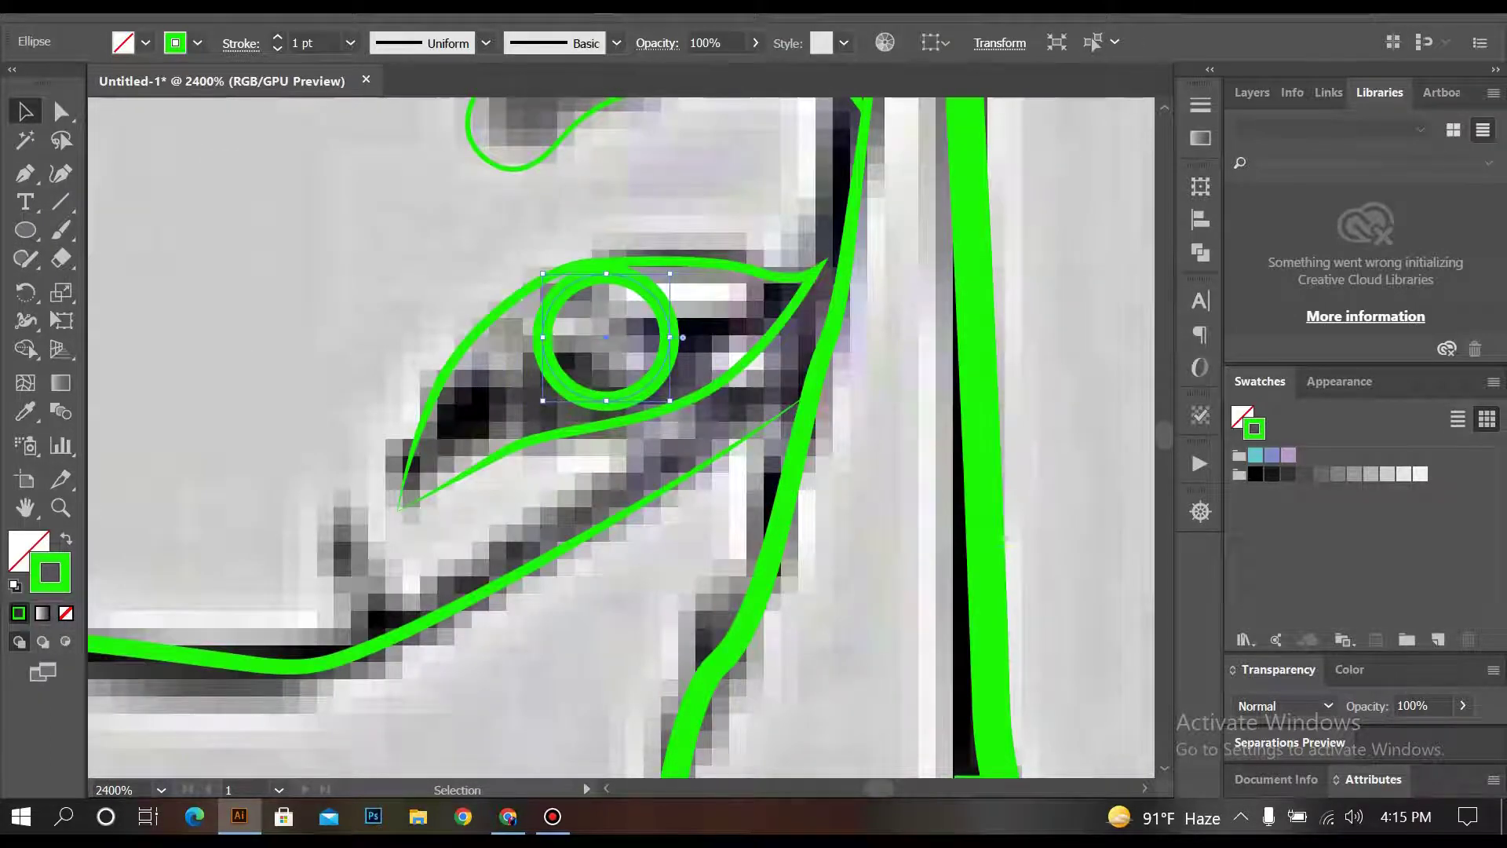
left_click_drag(670, 402, 604, 346)
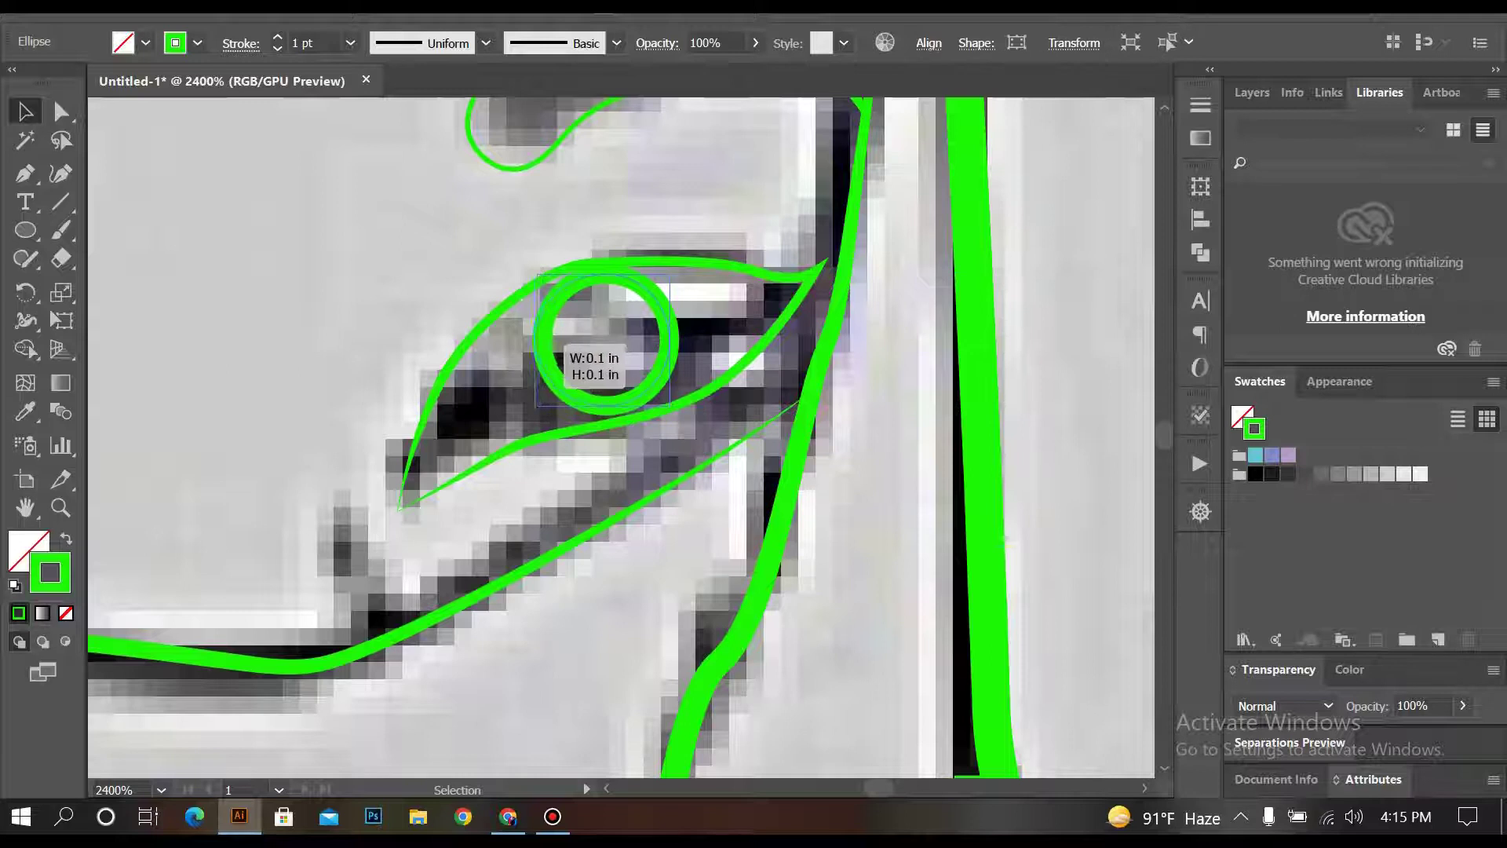
key("ctrl+shift+a")
left_click(471, 363)
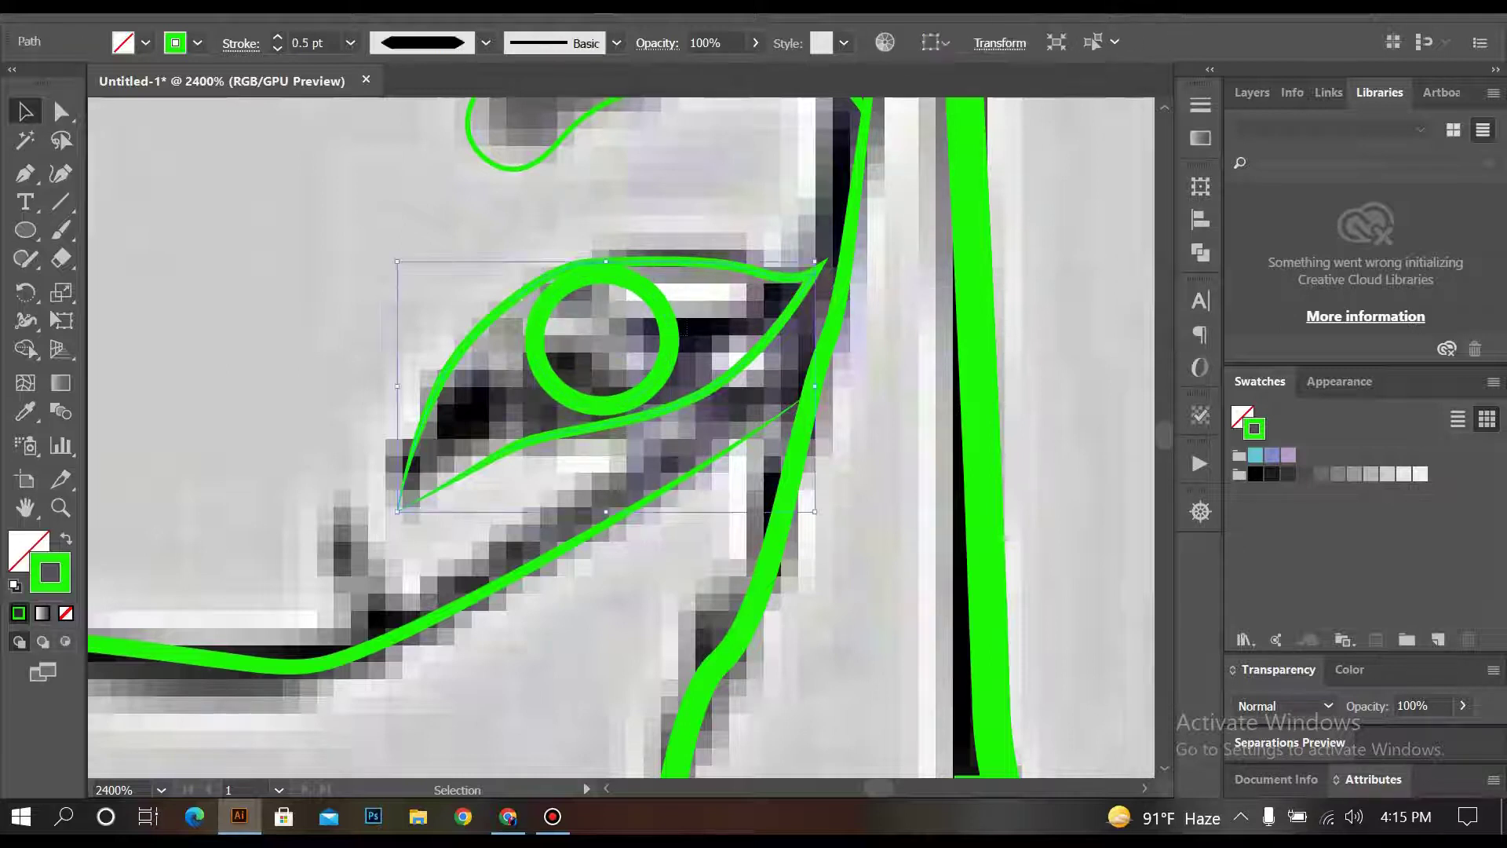
Step: Enlarge the left eye's iris circle slightly so it fills the space between the lids
scroll(1005, 413, "down", 3)
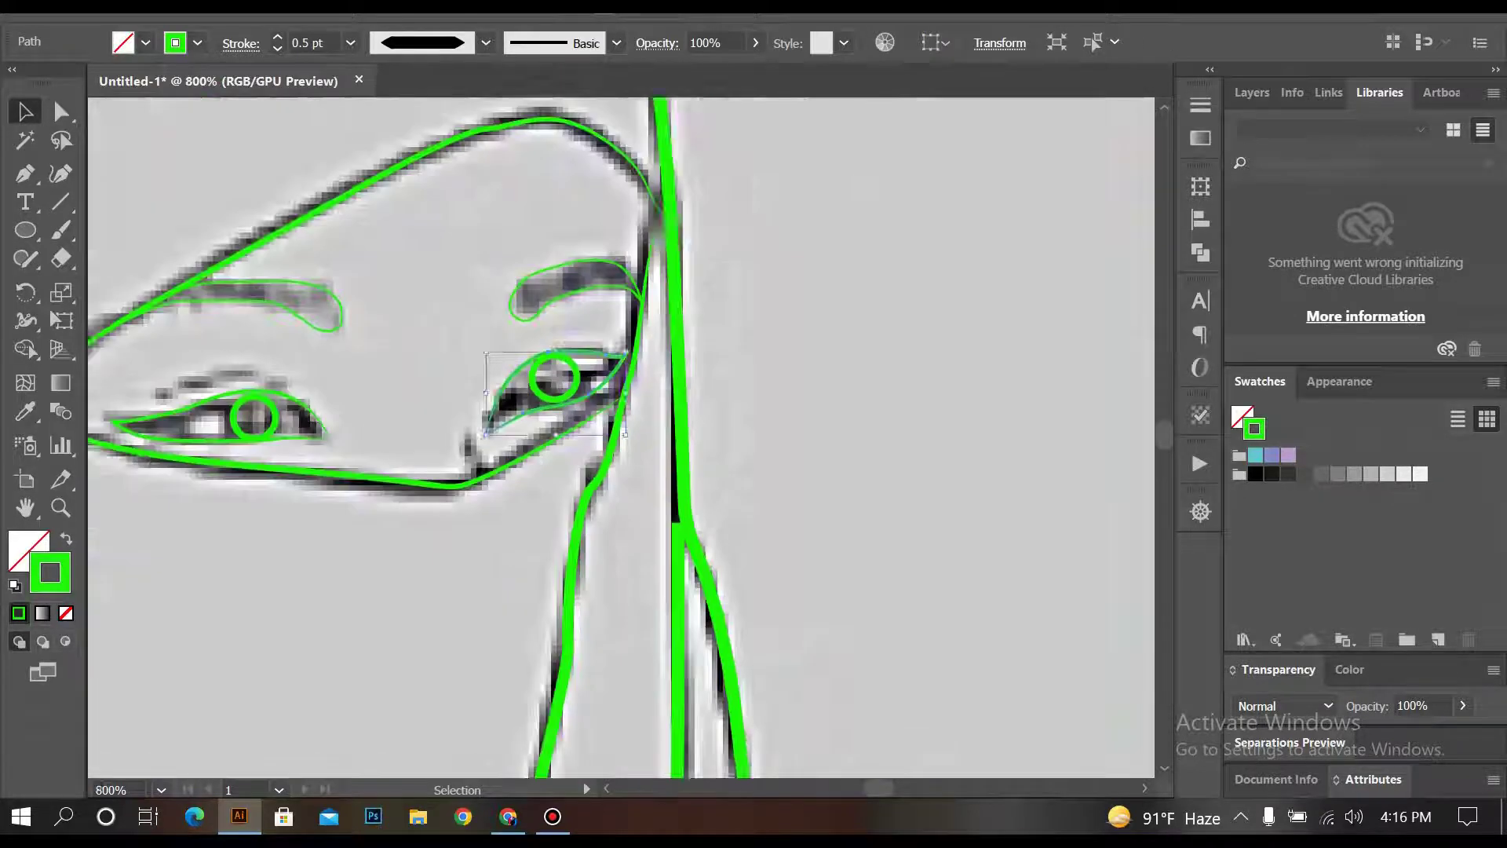
scroll(591, 492, "up", 2)
left_click(554, 429)
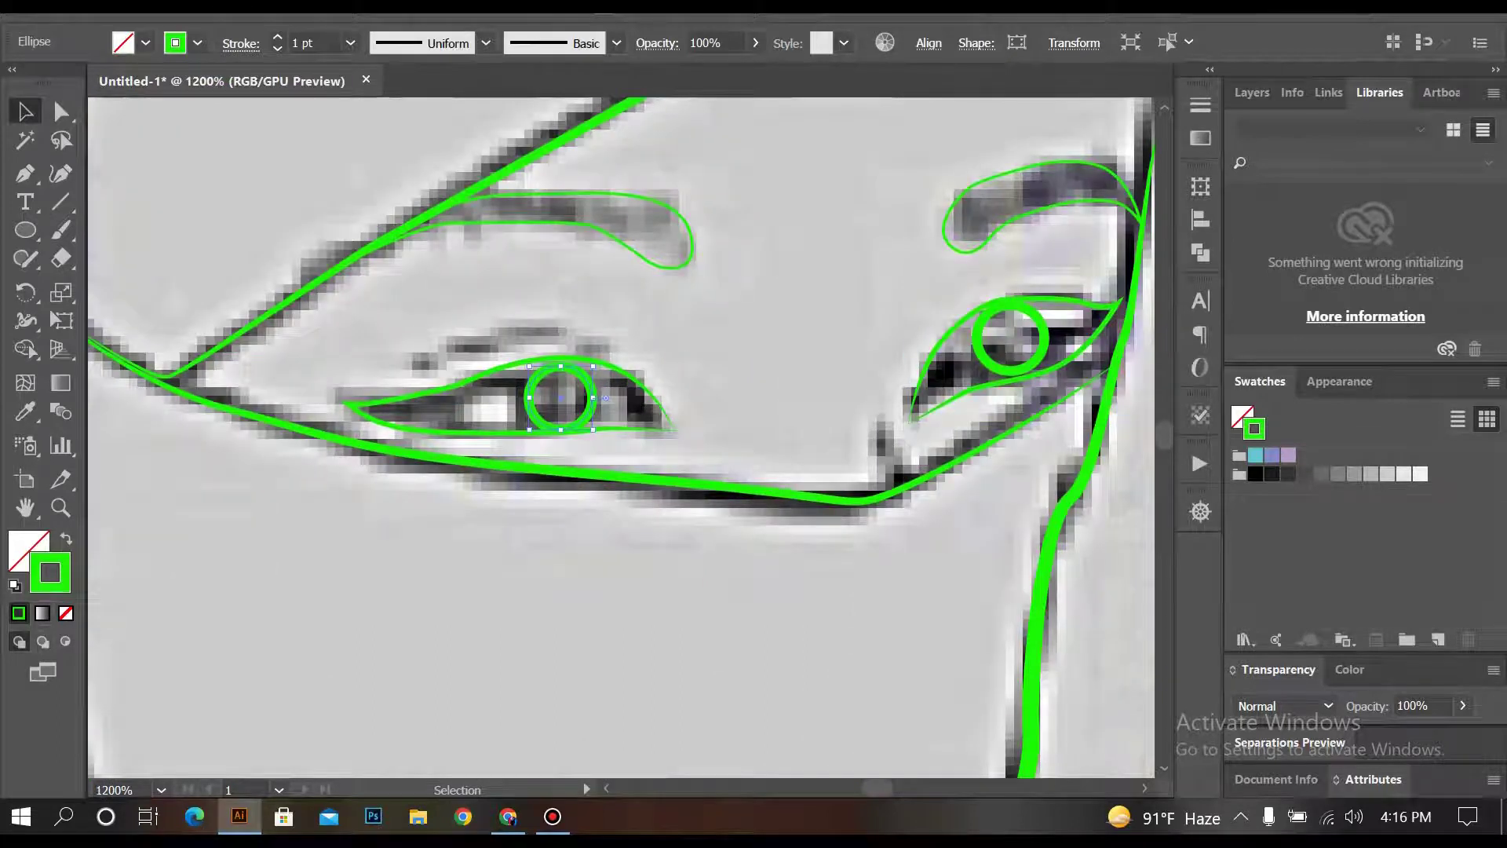
scroll(545, 398, "up", 3)
left_click_drag(592, 392, 602, 399)
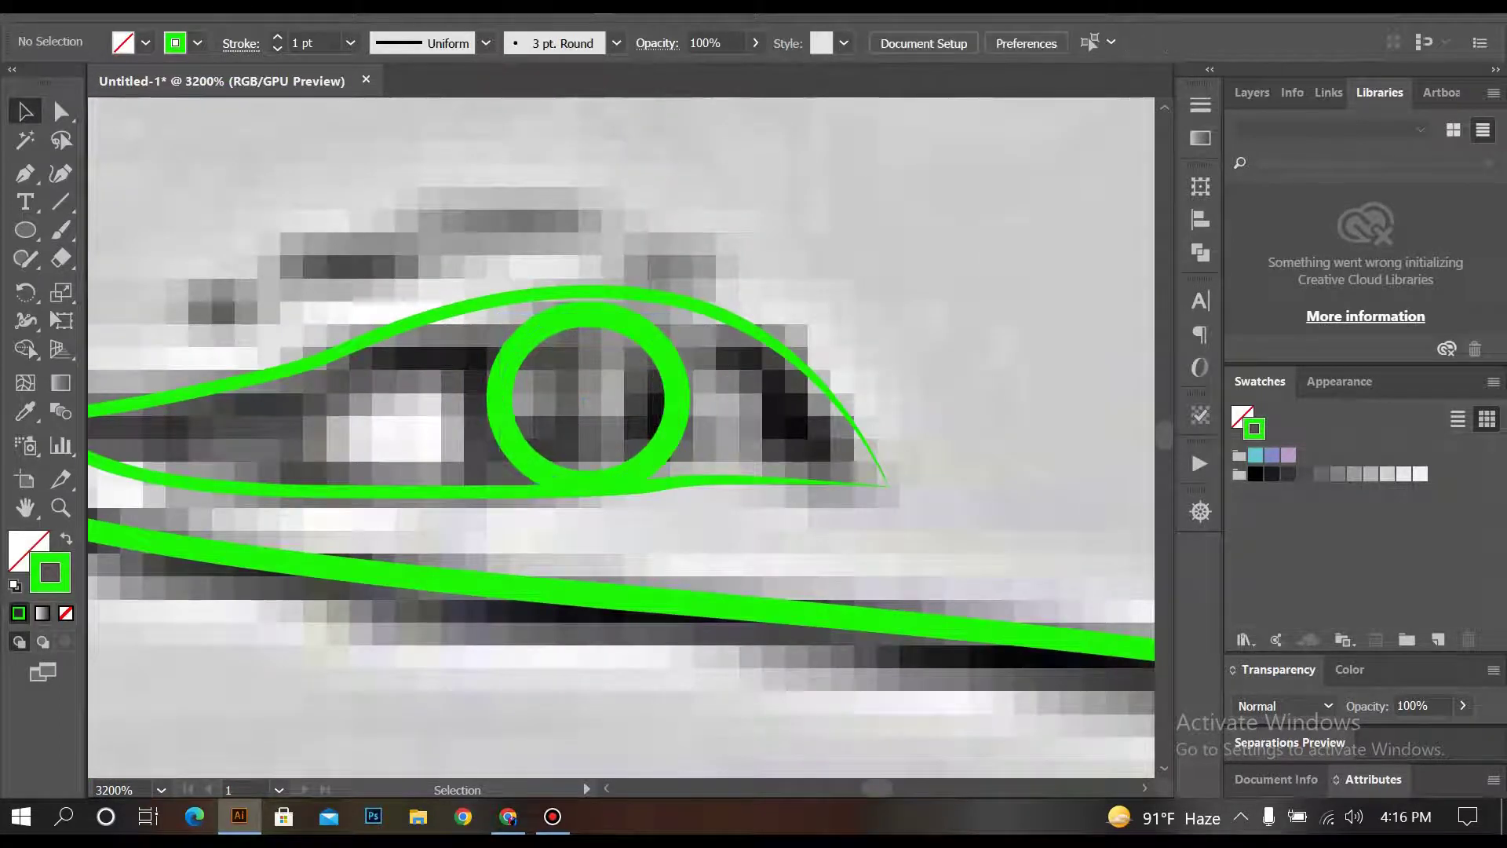
left_click(501, 397)
key("ctrl+shift+a")
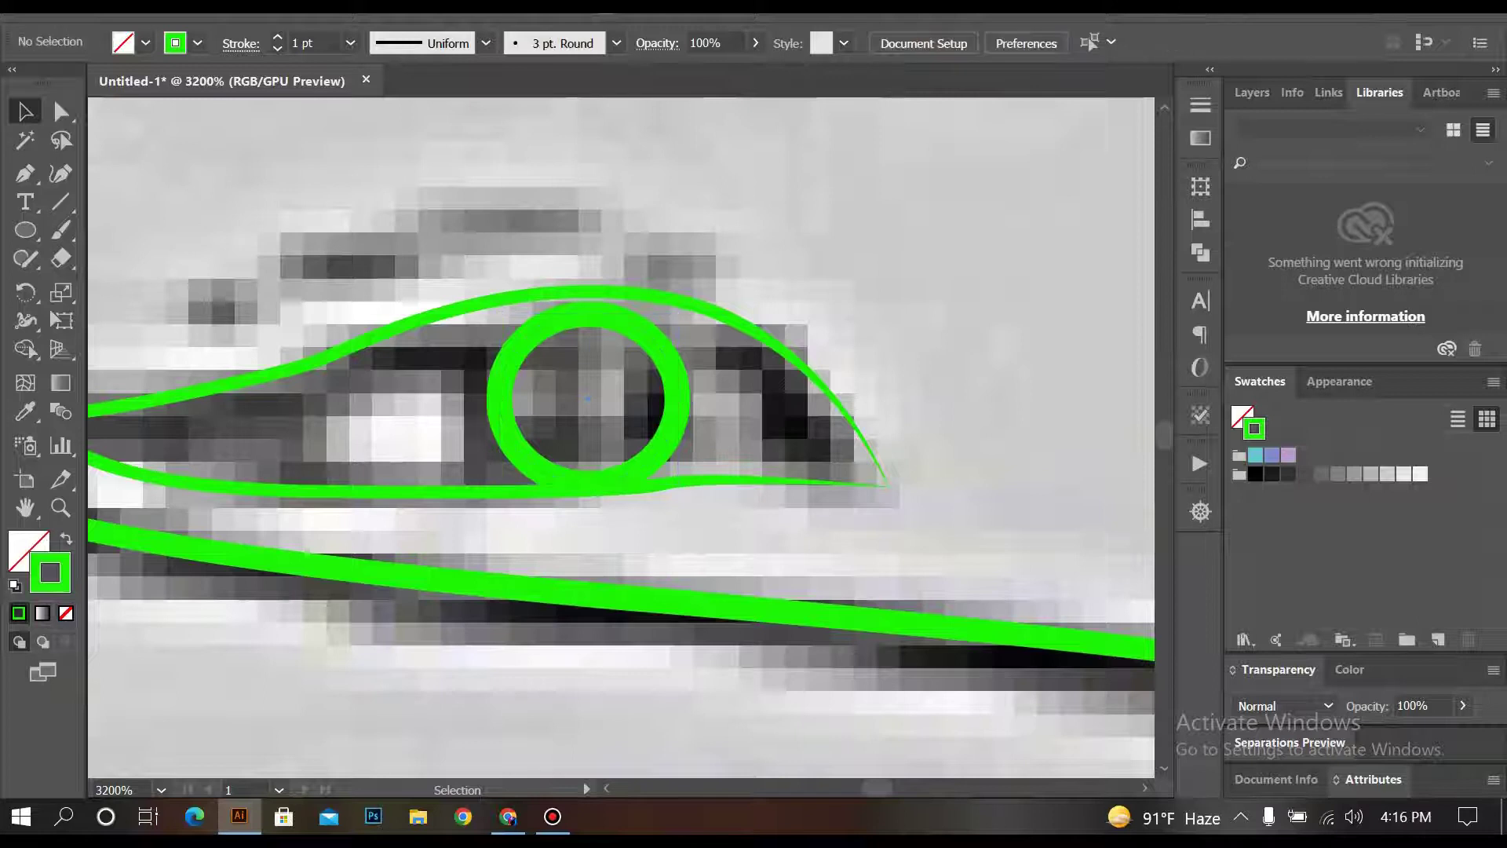
scroll(553, 388, "down", 1)
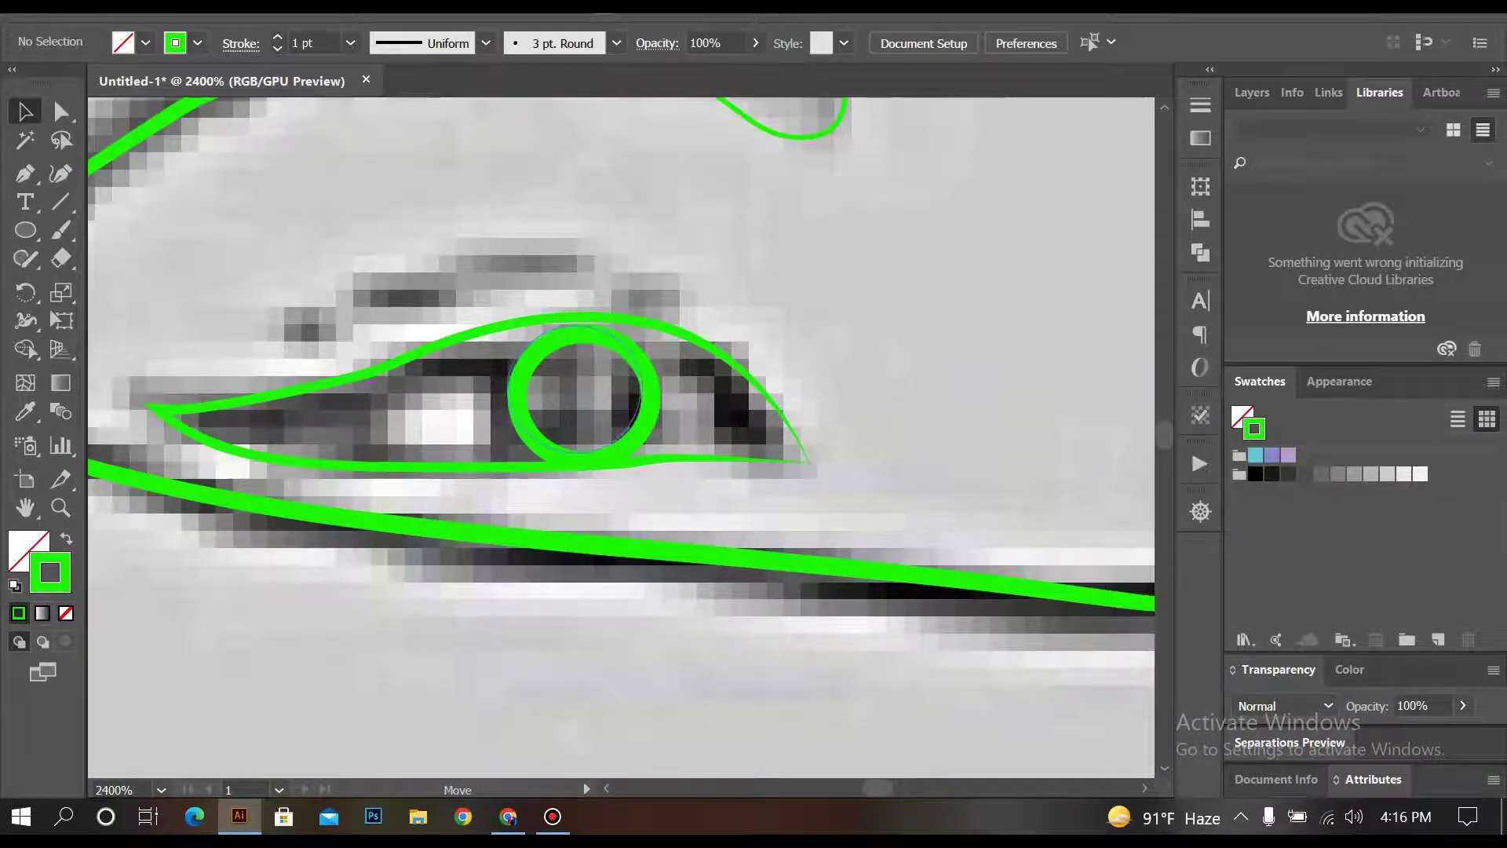
scroll(632, 470, "down", 3)
scroll(620, 437, "down", 1)
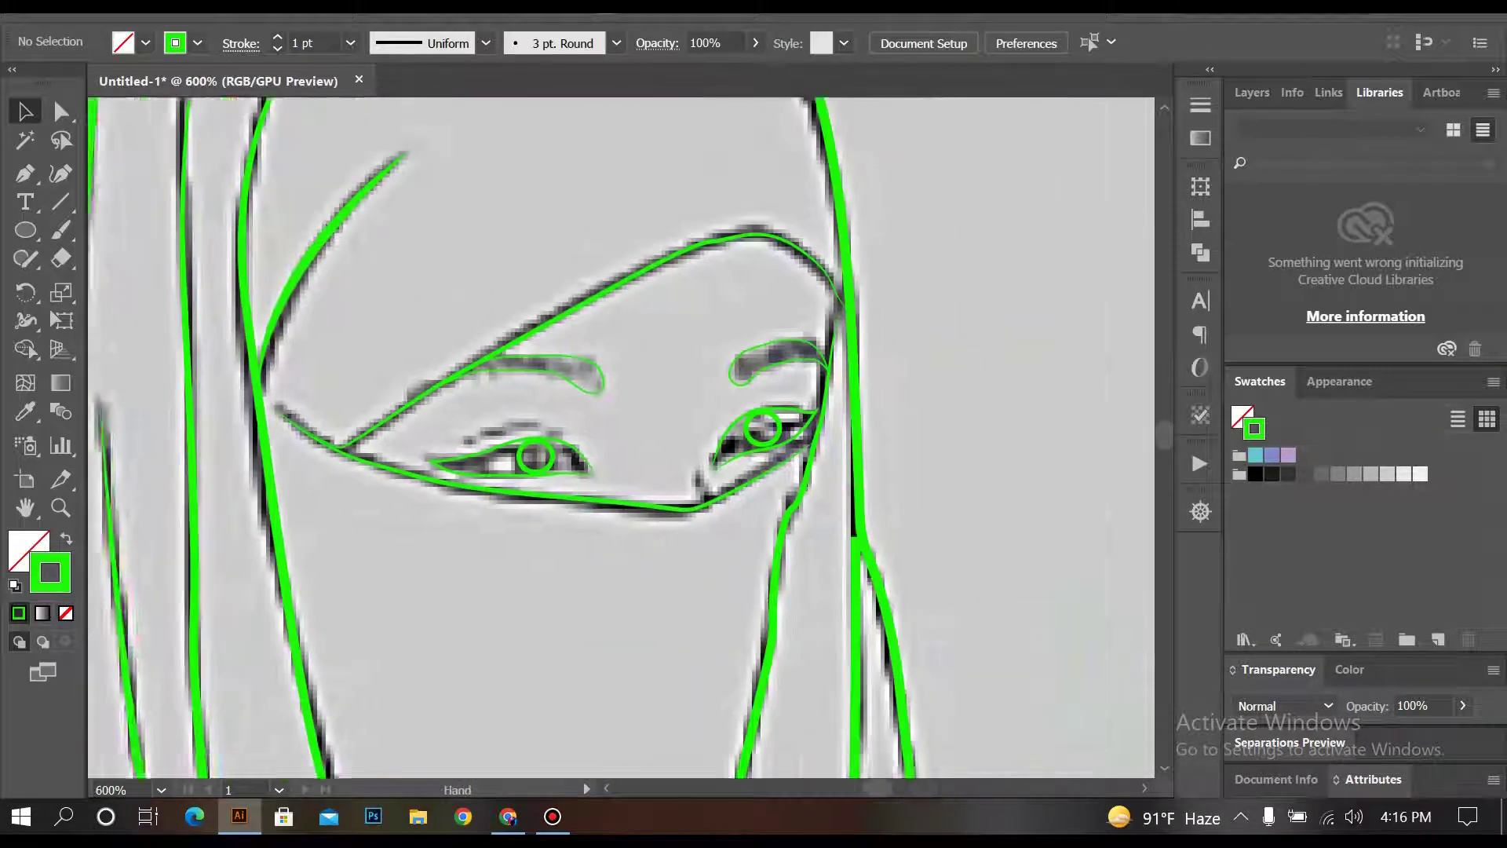
scroll(481, 498, "up", 2)
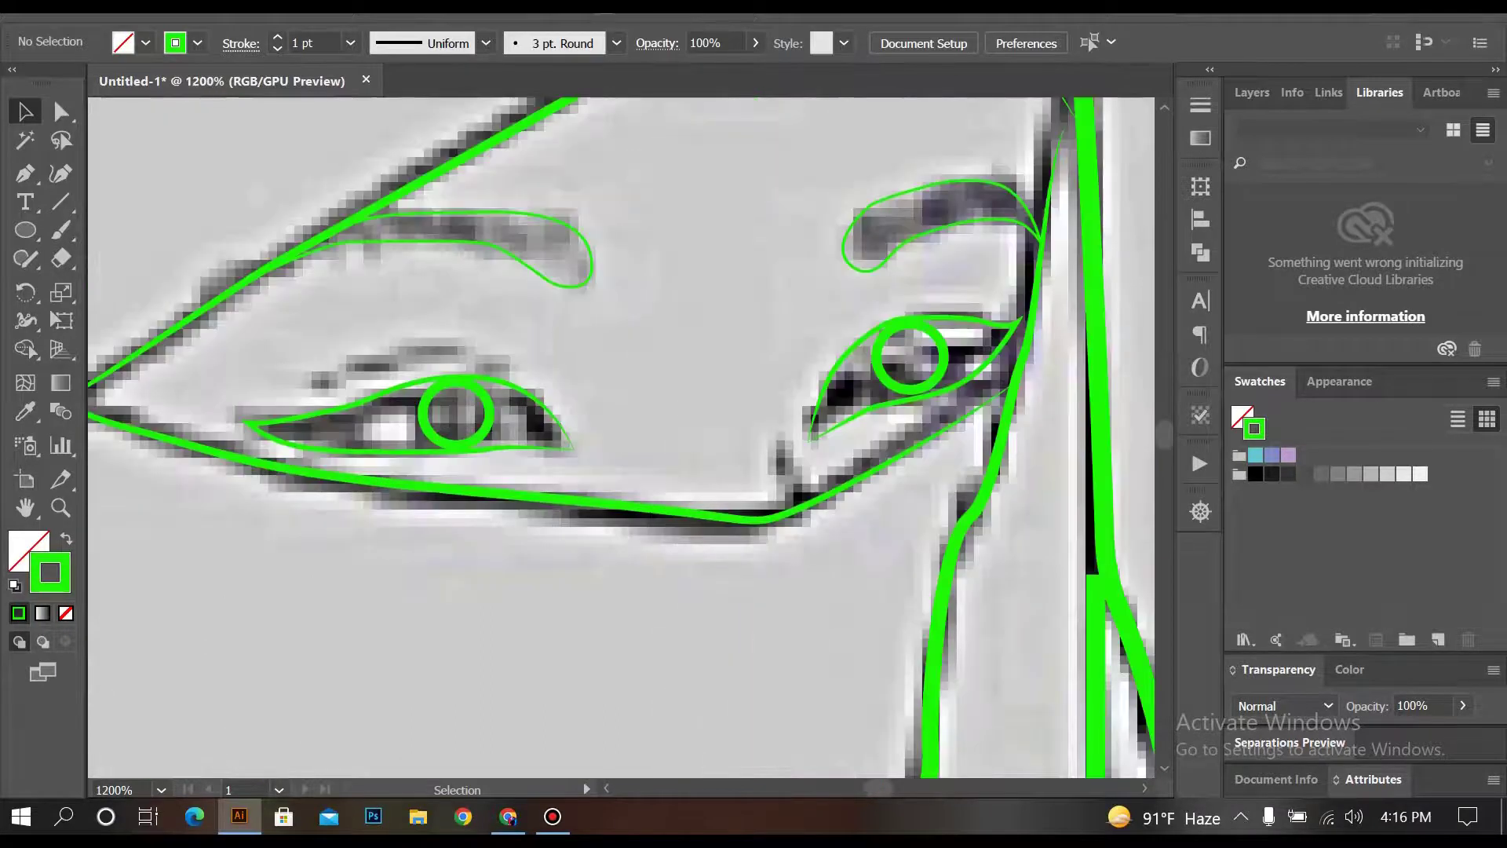
Step: Trace a smaller closed outline inside the left eye with the Pen tool, running from corner to corner around the iris
key("p")
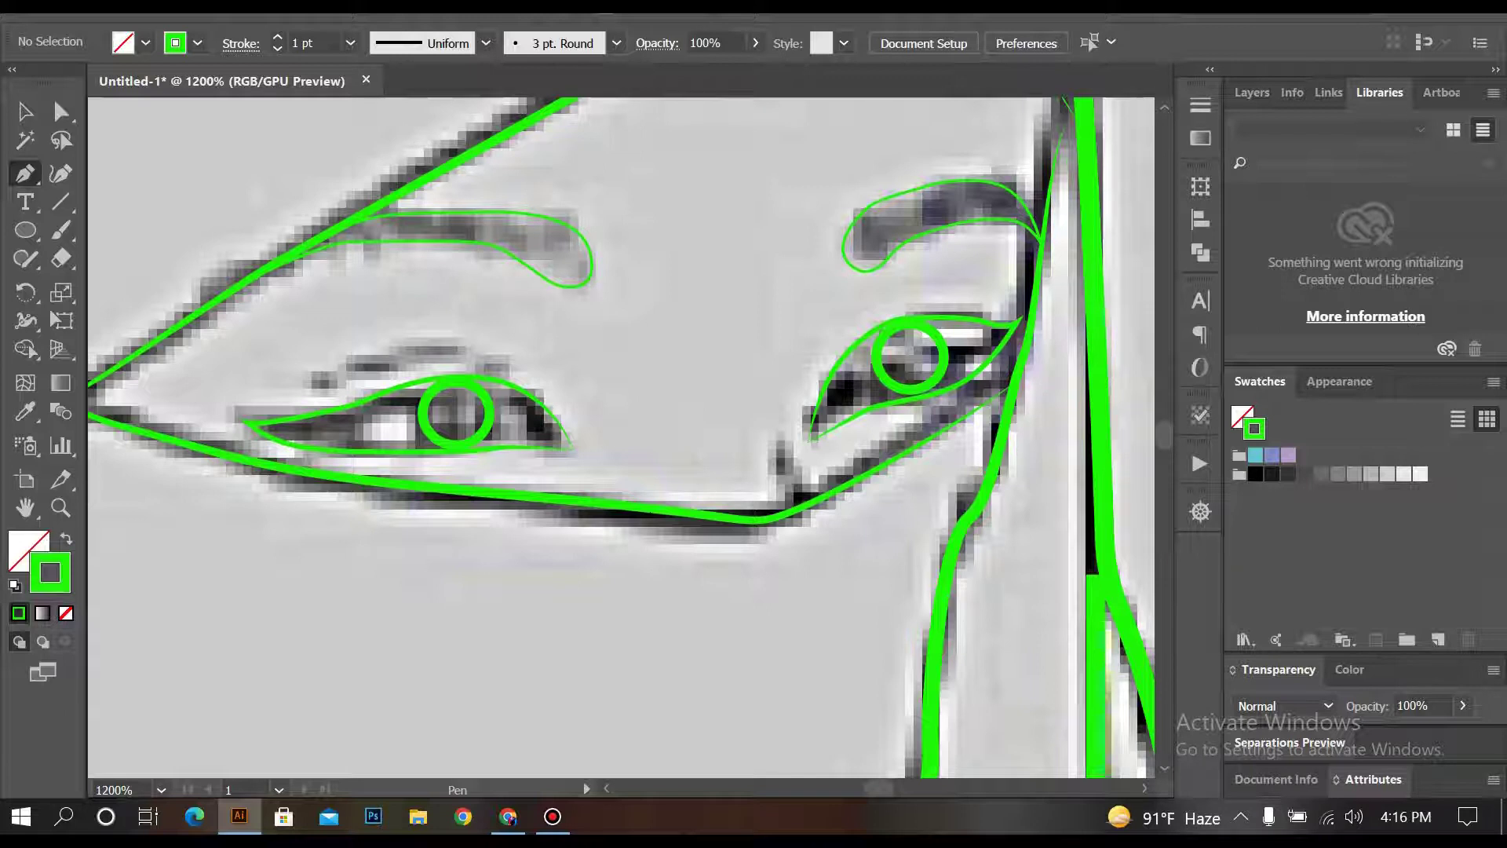
left_click(346, 425)
left_click(384, 403)
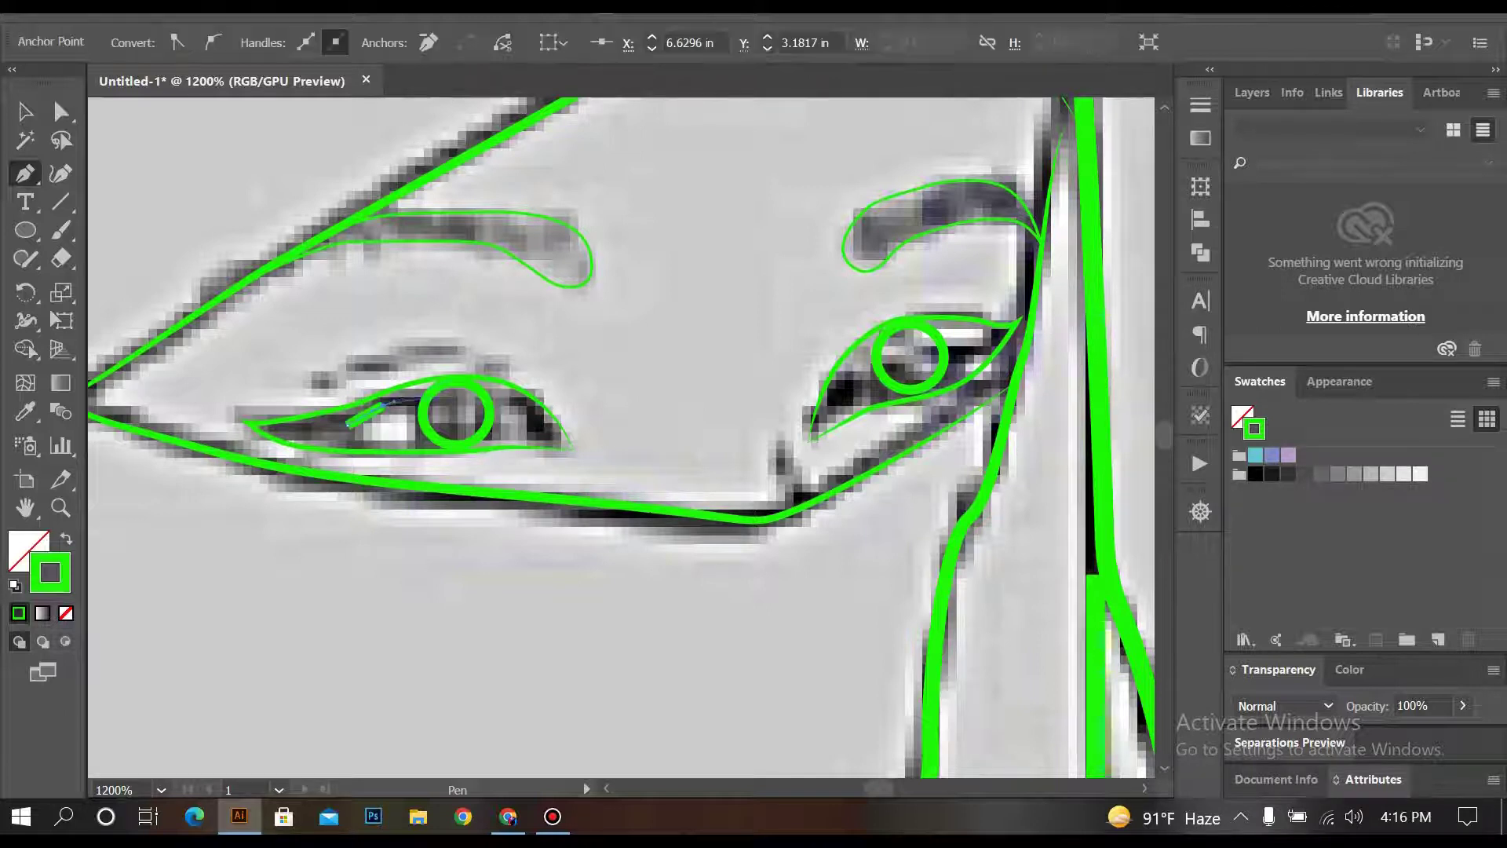
left_click(497, 388)
left_click(554, 431)
left_click(511, 431)
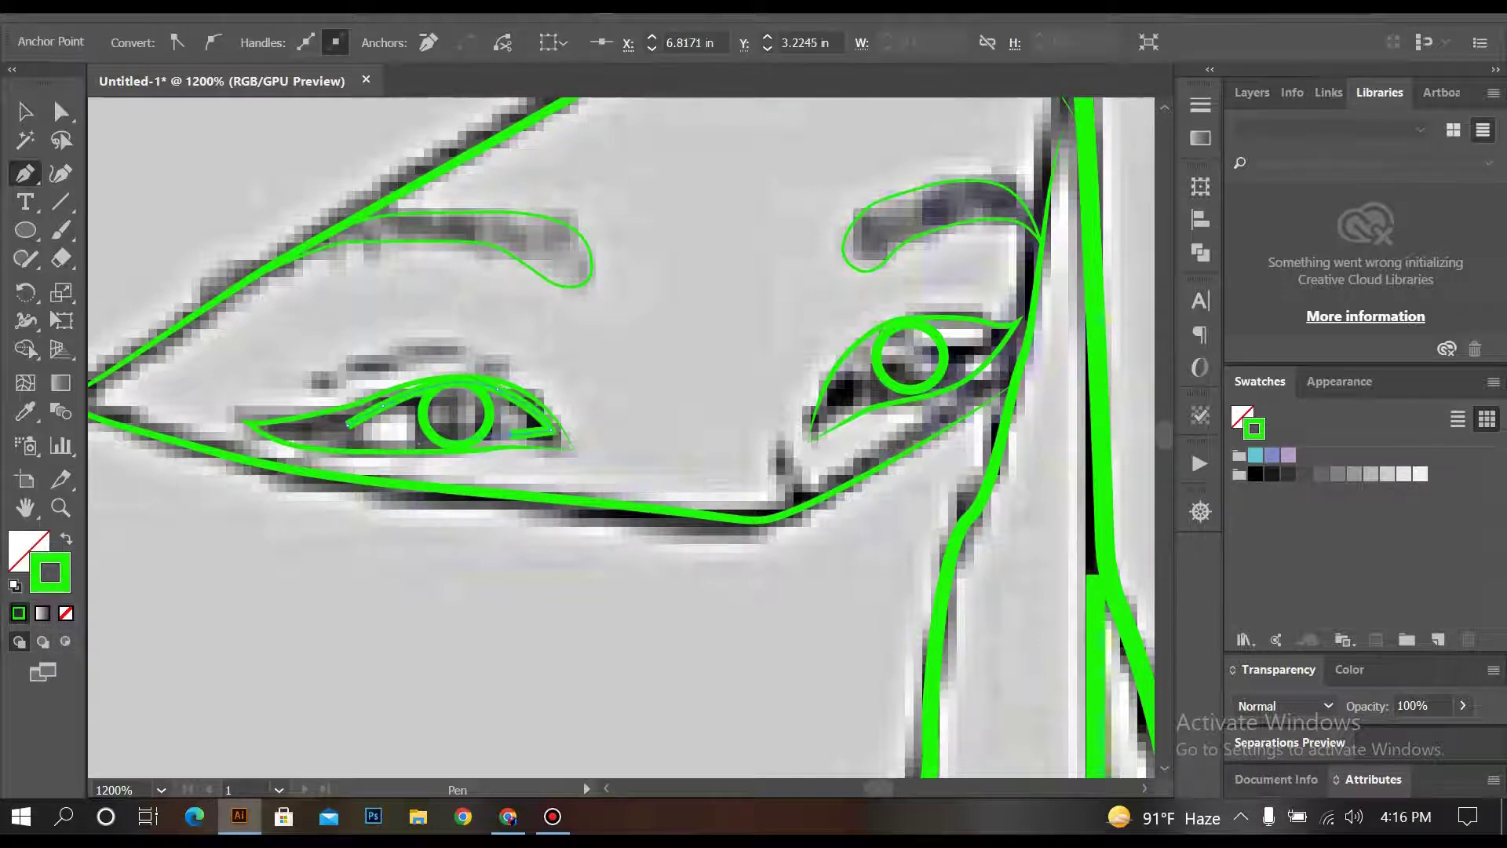
left_click(343, 436)
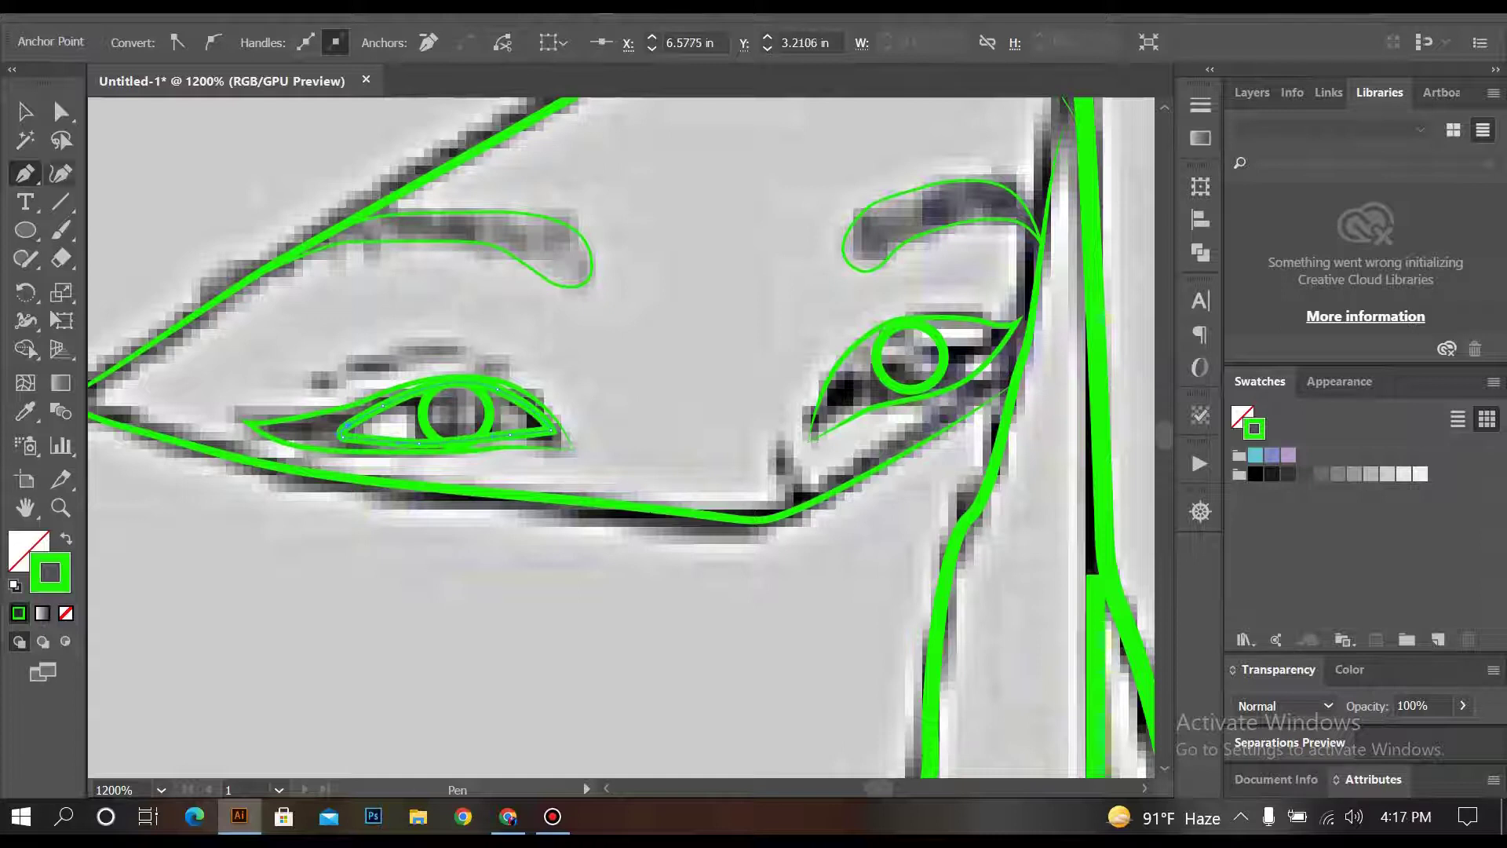
Step: Set the left eye's inner outline stroke to 0.25 pt
key("v")
key("ctrl+shift+a")
key("ctrl+z")
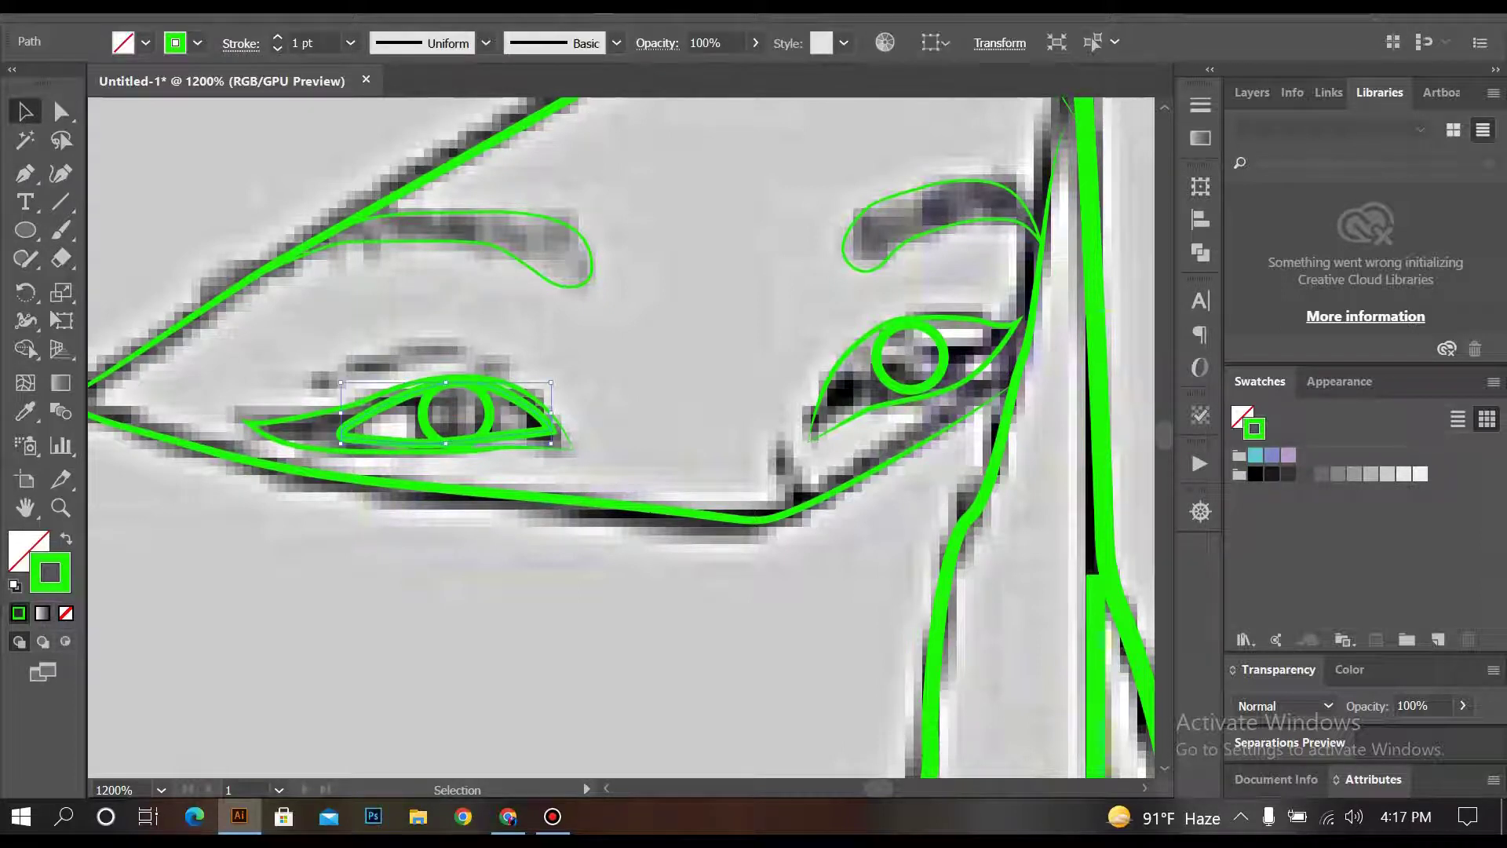
left_click(277, 49)
left_click(277, 49)
left_click(277, 49)
key("ctrl+shift+a")
Step: Trace a smaller closed inner outline around the iris in the right eye with the Pen tool at 0.25 pt
scroll(620, 437, "right", 3)
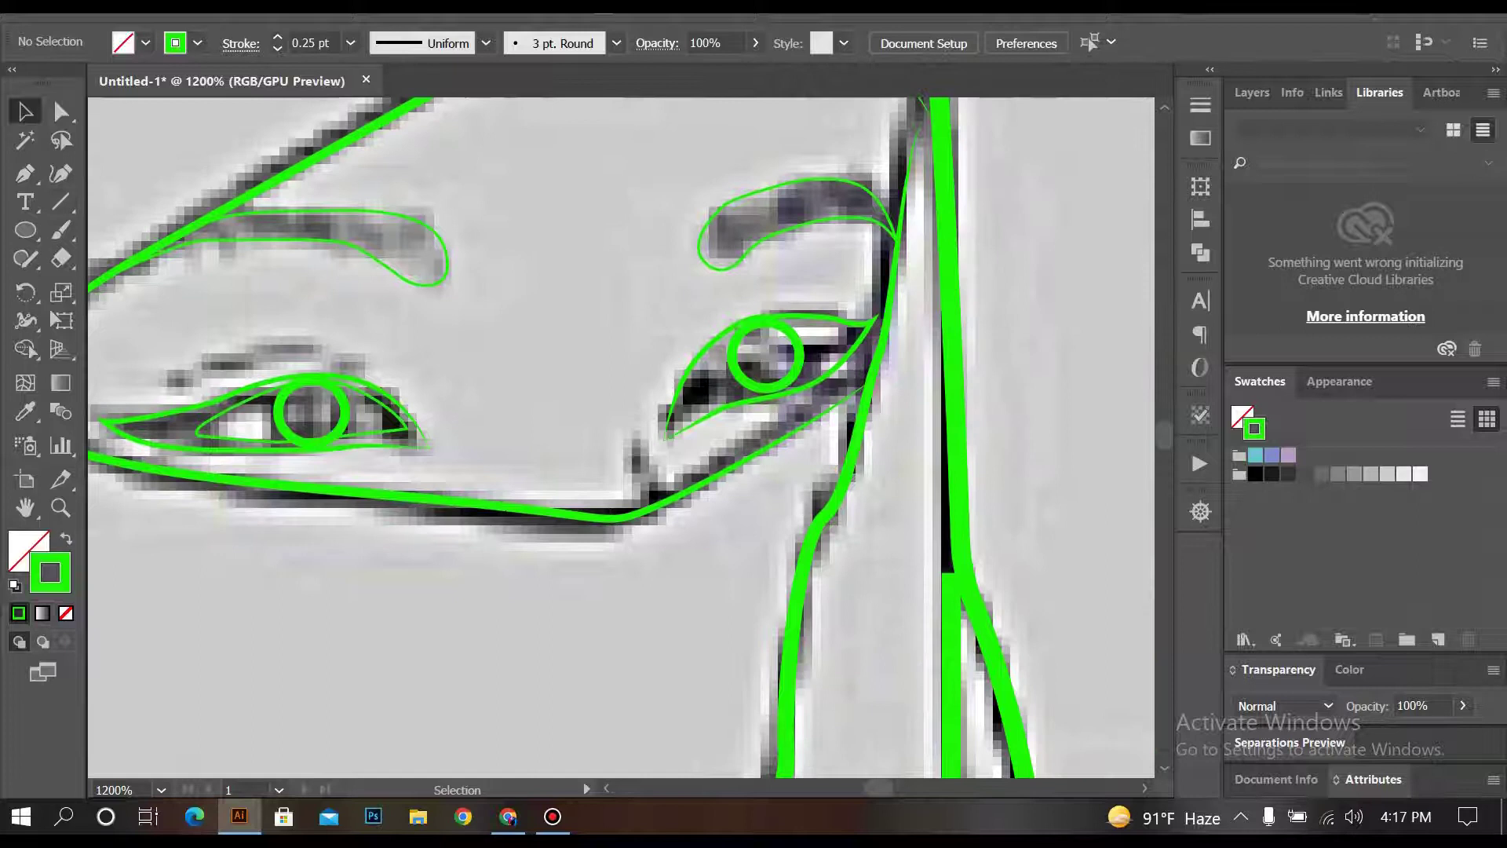
key("p")
left_click(692, 397)
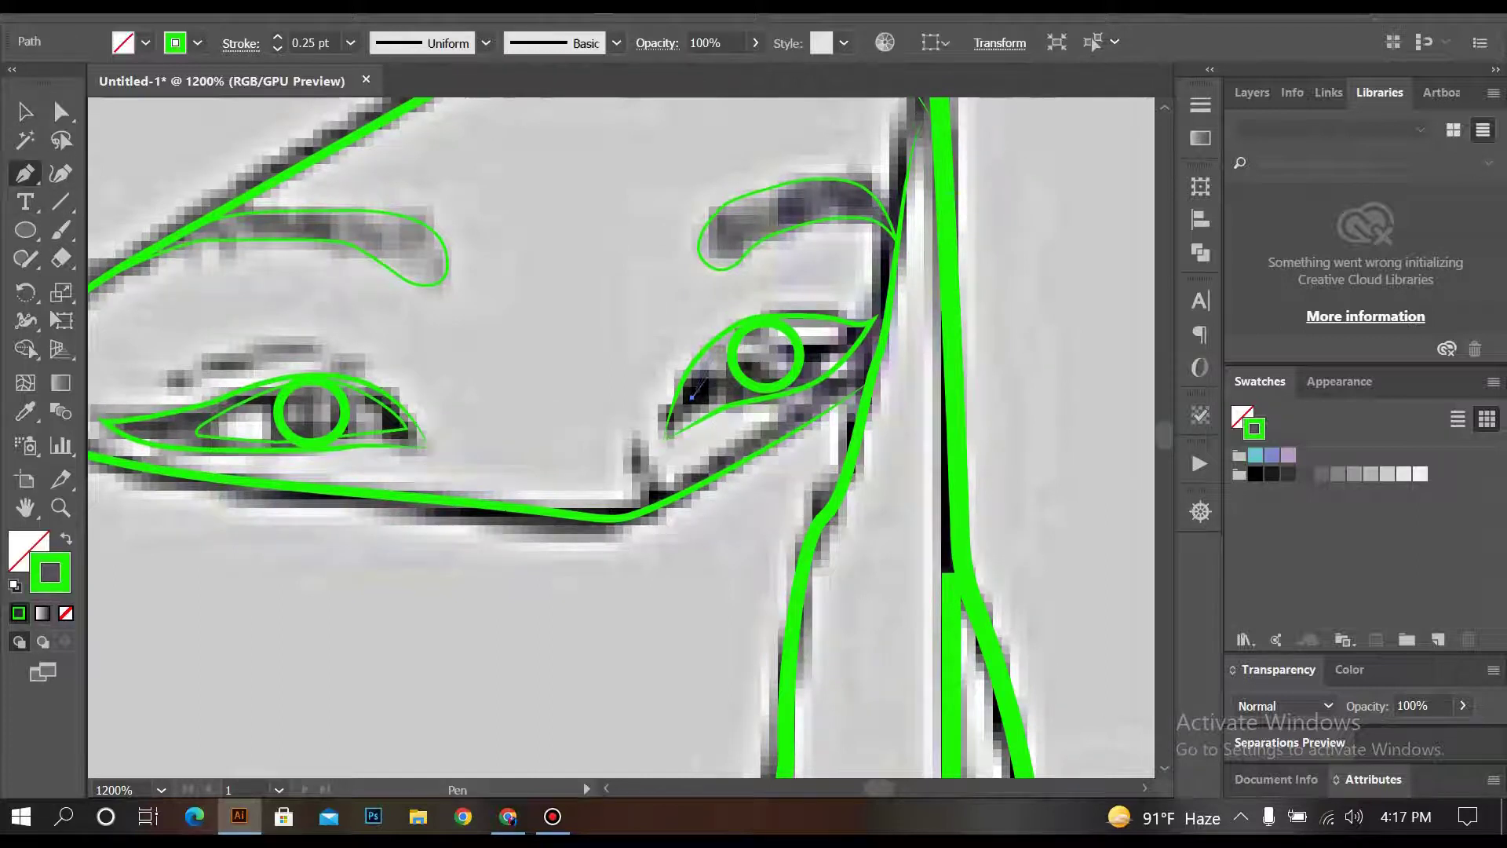
left_click(800, 321)
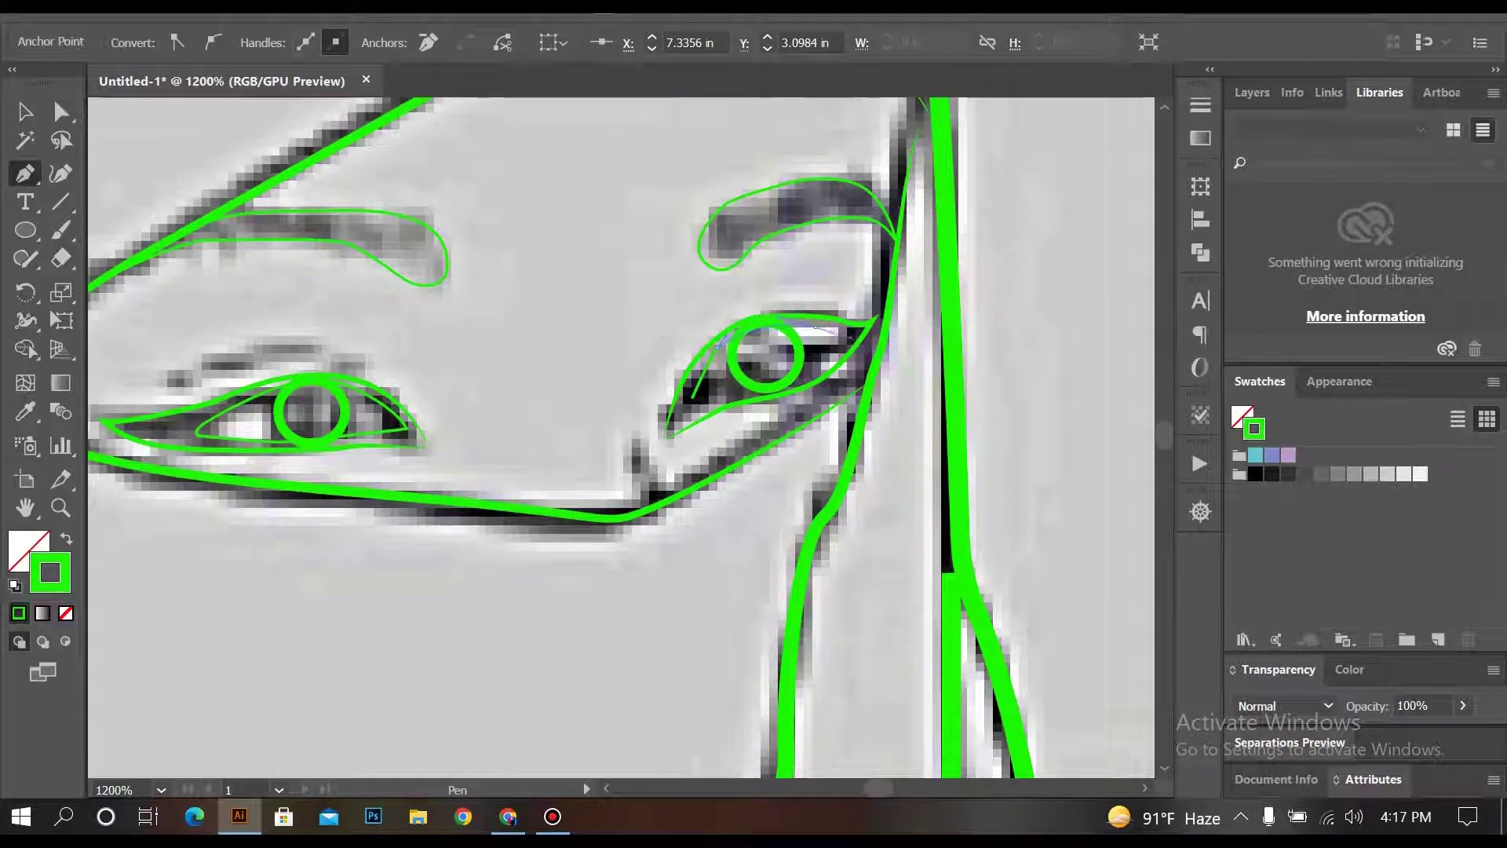
left_click(844, 339)
left_click(696, 398)
Step: Refine the anchor points of the right eye's inner outline to follow the lid curves
key("ctrl+equal")
key("ctrl+equal")
key("ctrl+equal")
left_click_drag(567, 468, 579, 462)
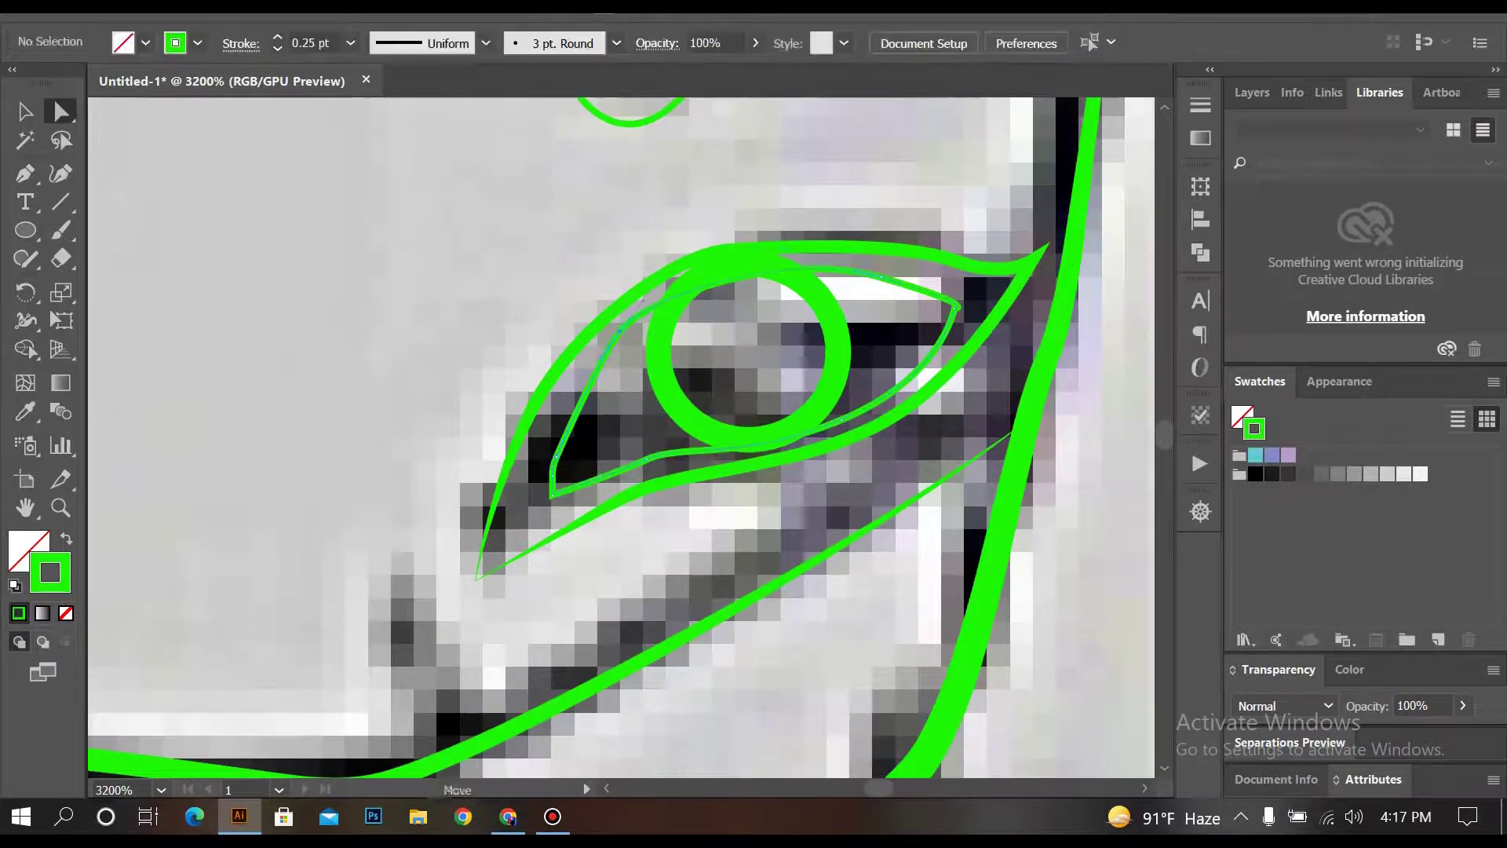
left_click(956, 308)
scroll(969, 304, "up", 8)
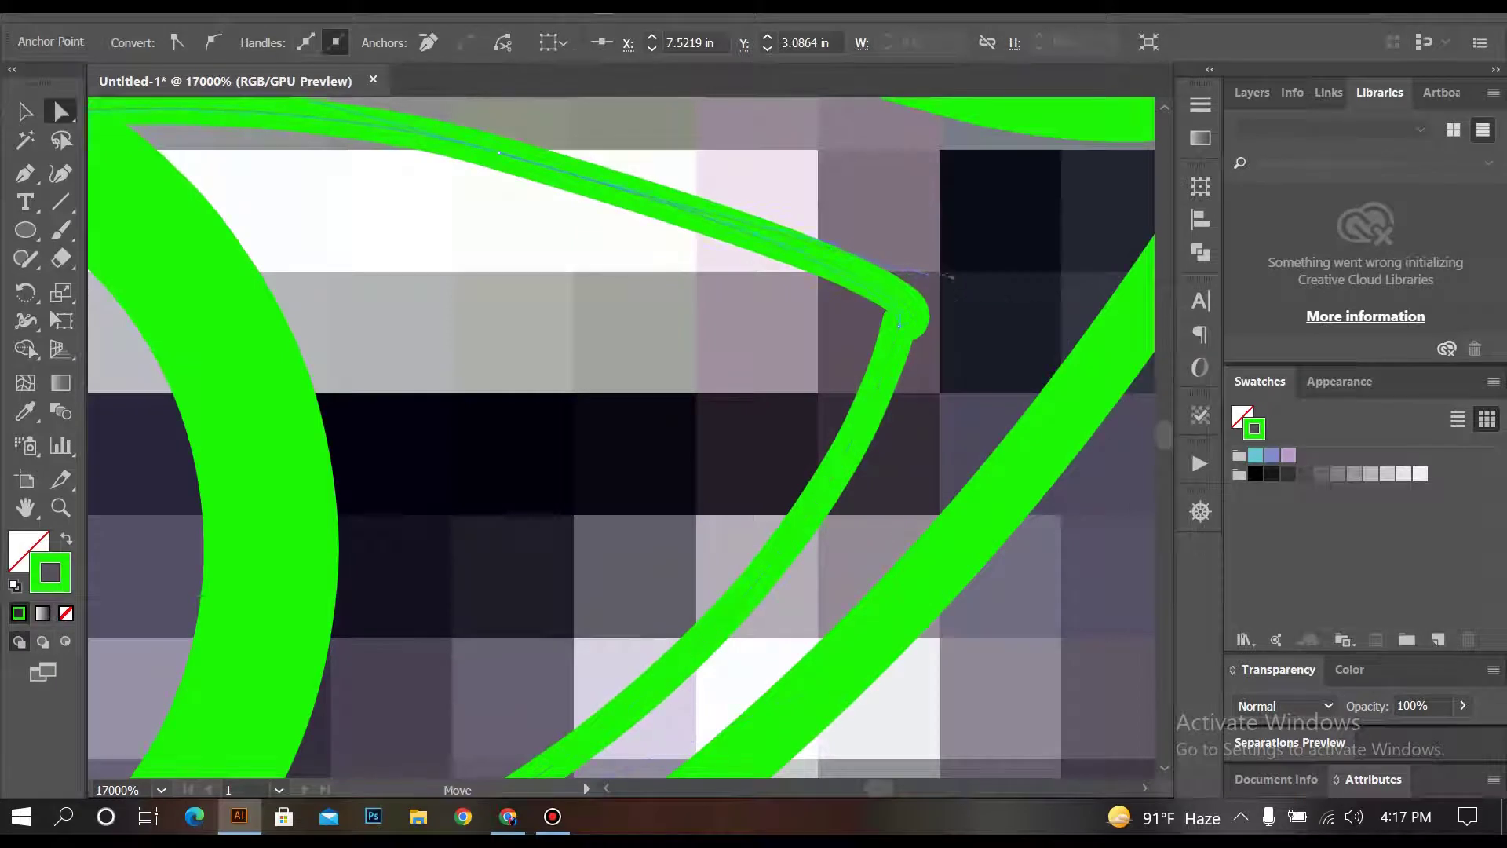
key("ctrl+shift+a")
Step: Examine the traced lines of the face, veil and headscarf against the sketch, down to the book
scroll(958, 385, "down", 10)
scroll(958, 385, "down", 4)
scroll(620, 439, "down", 3)
key("p")
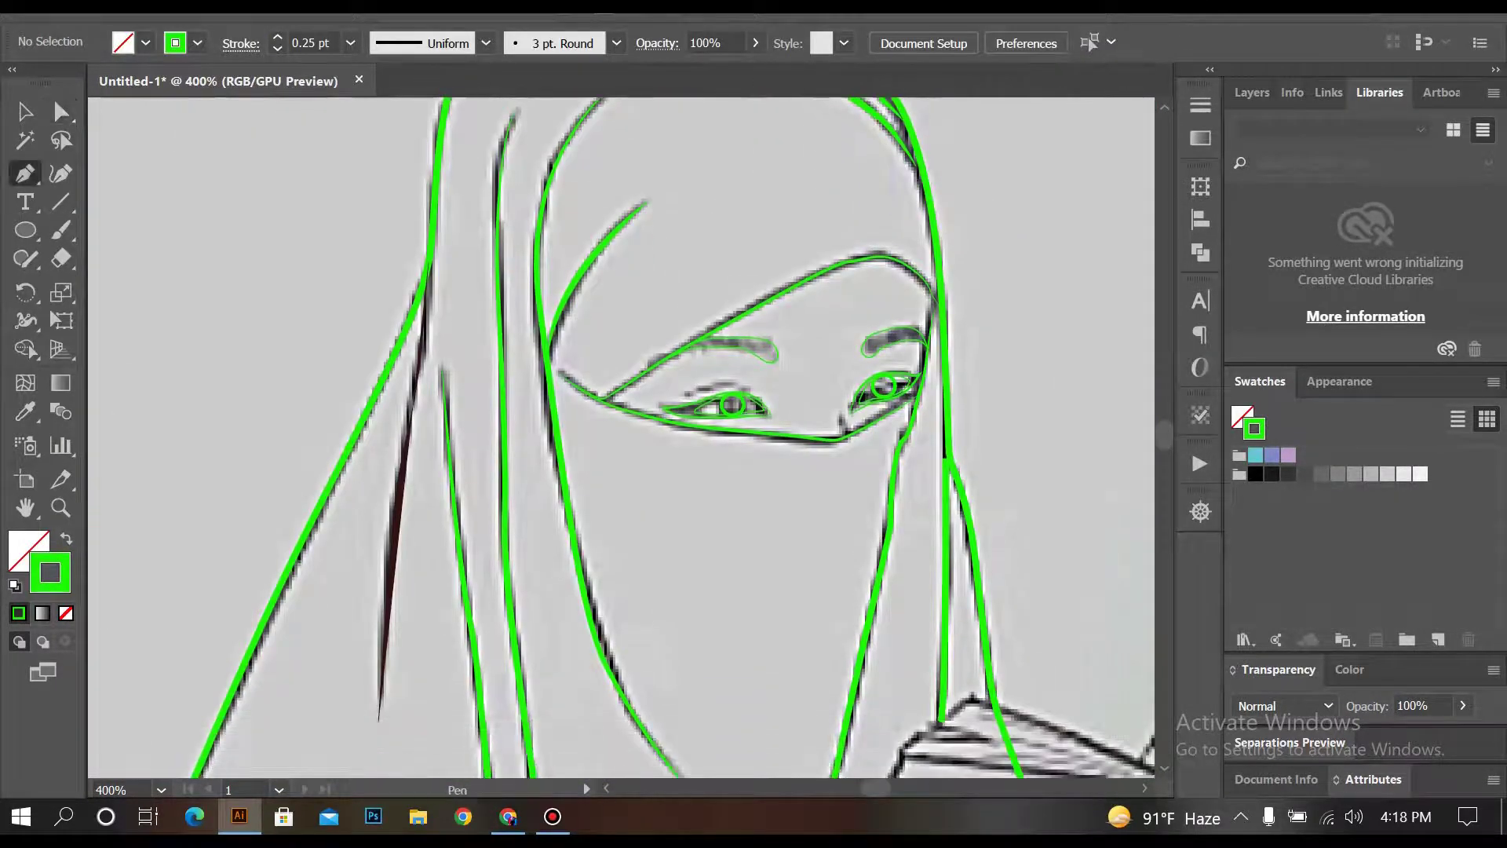
scroll(620, 439, "down", 2)
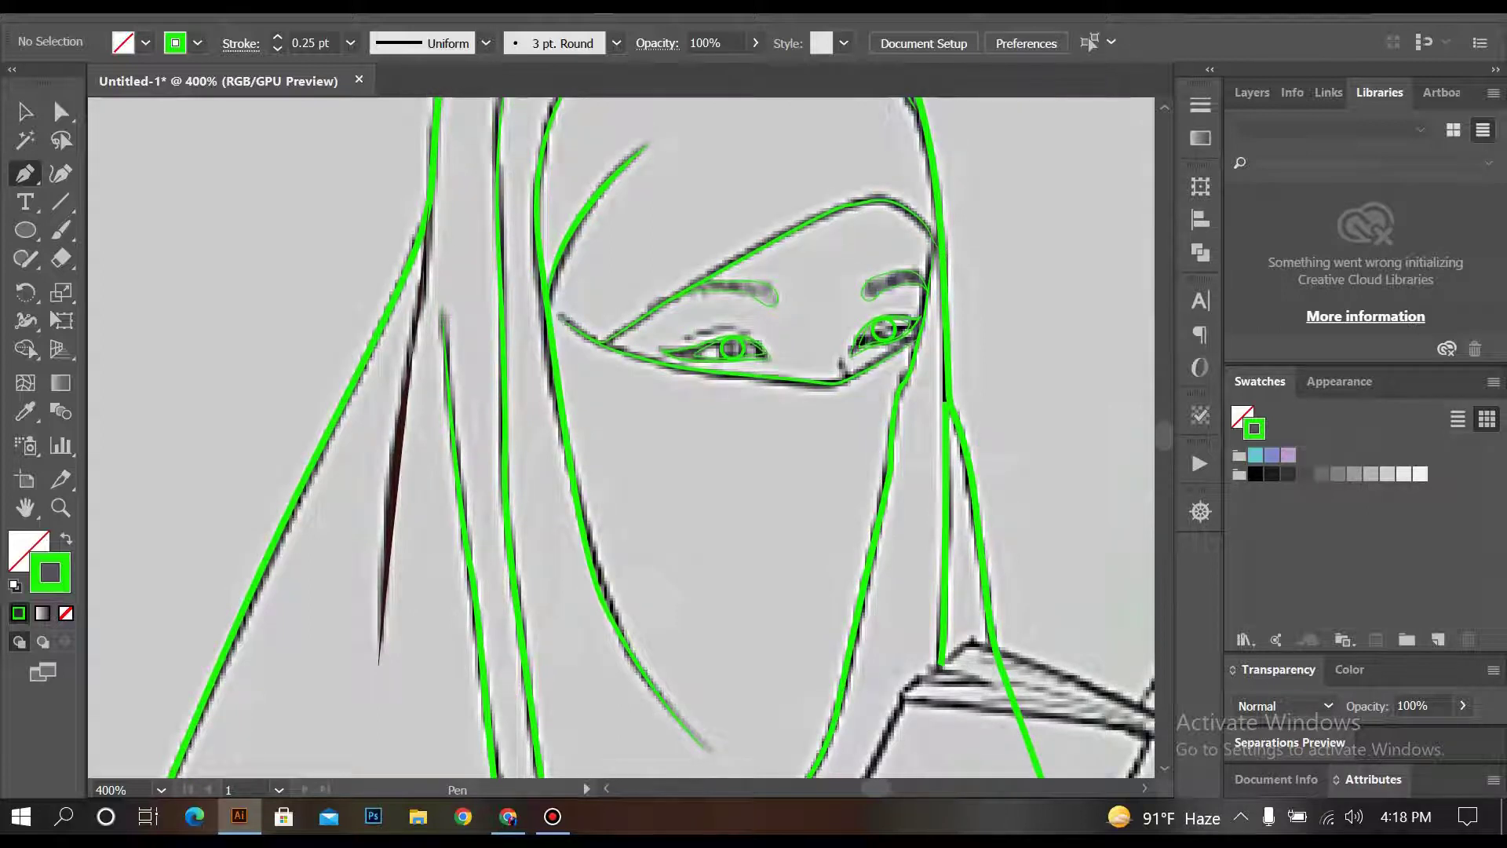
scroll(620, 440, "down", 1)
scroll(809, 361, "up", 1)
key("v")
scroll(620, 440, "down", 3)
scroll(620, 439, "down", 2)
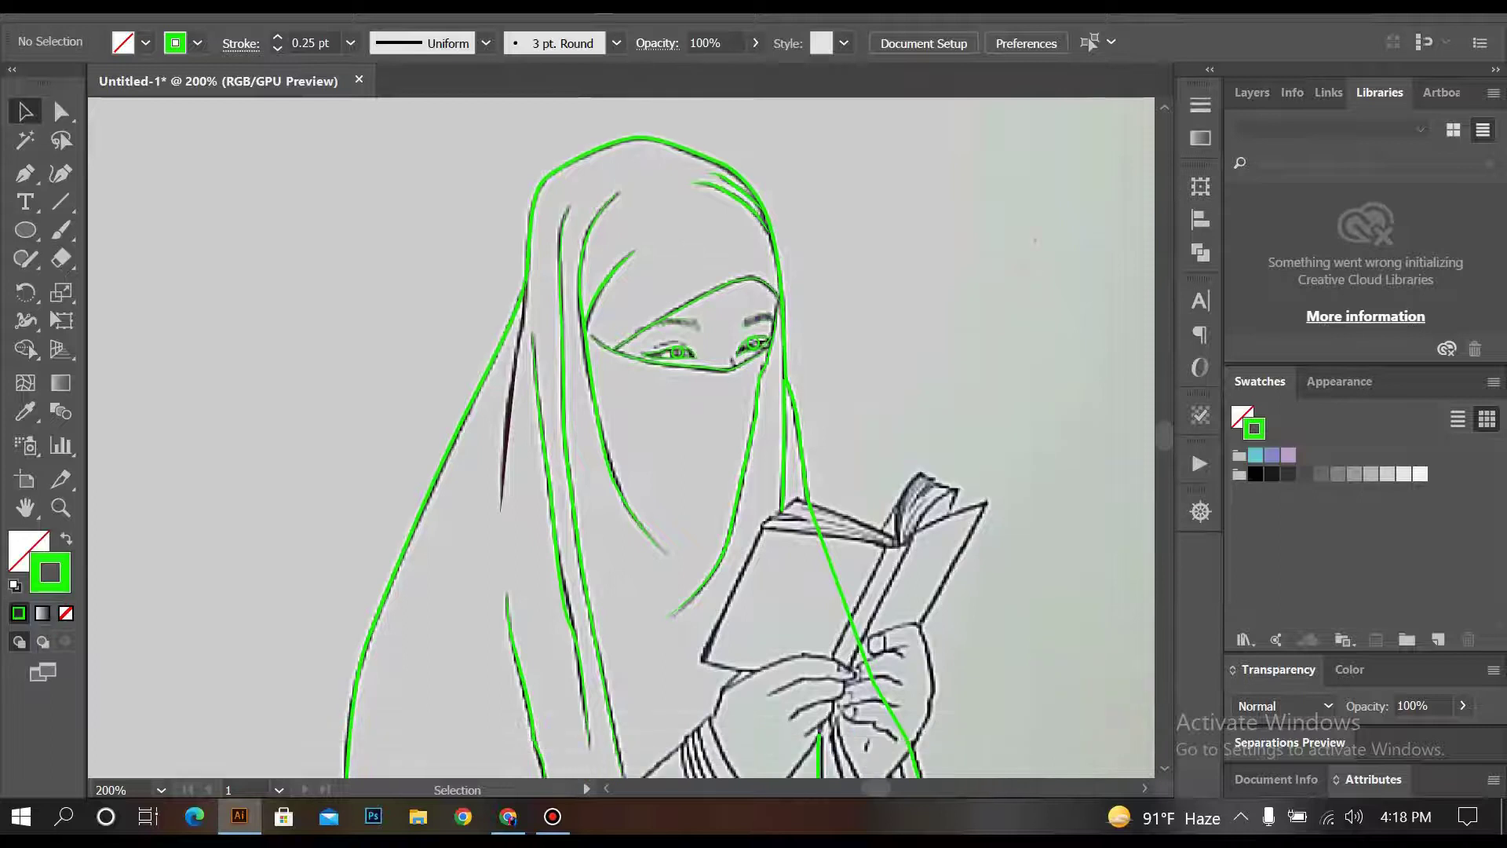
scroll(726, 389, "up", 1)
key("p")
scroll(620, 439, "down", 3)
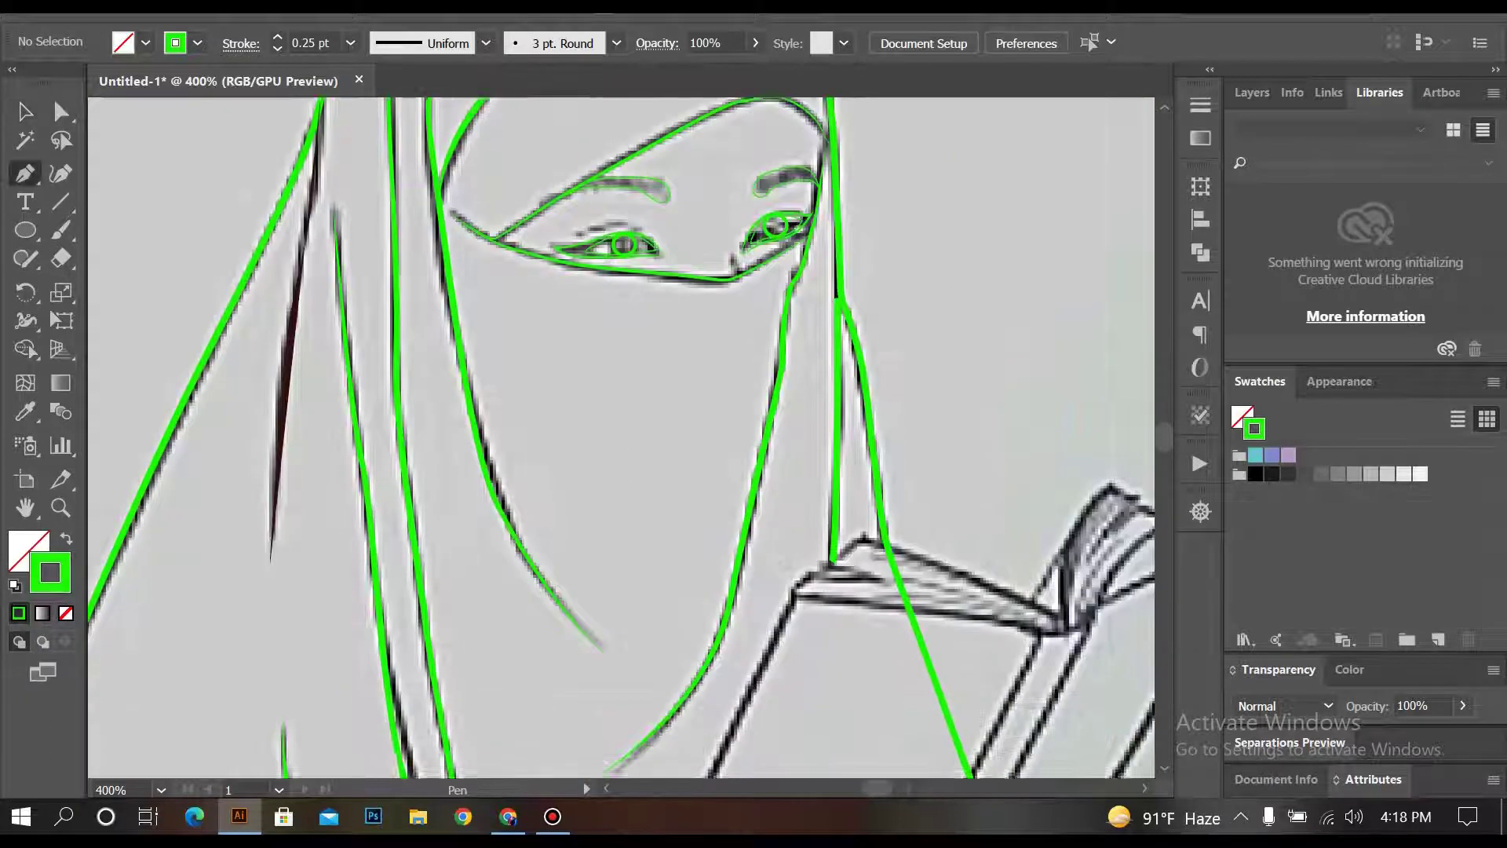
scroll(620, 440, "up", 1)
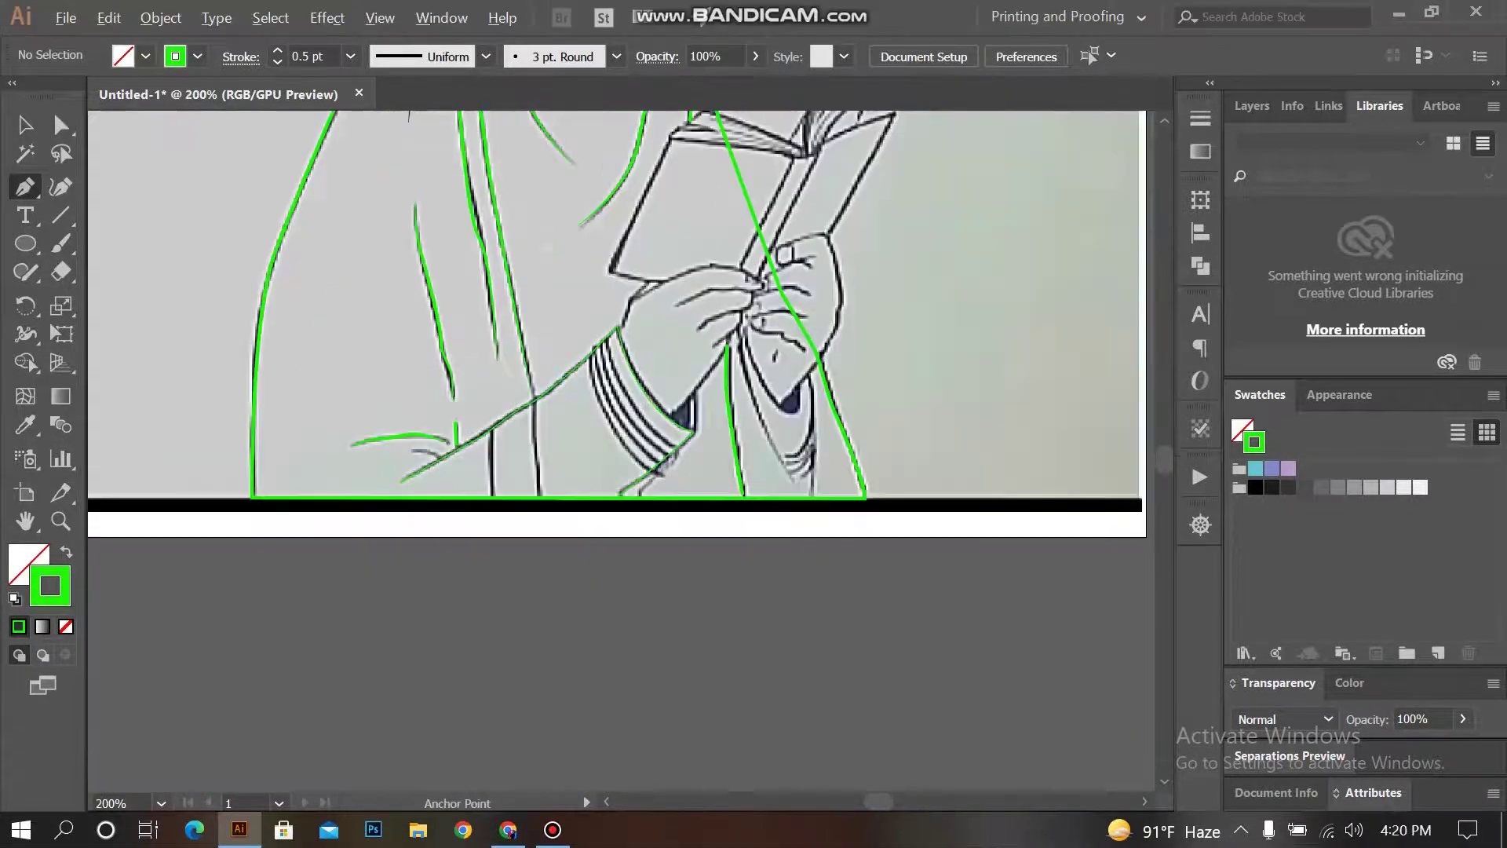
Step: Extend the front sleeve's outline to the drawing's bottom border and close it with a straight segment along that border
scroll(444, 498, "up", 1)
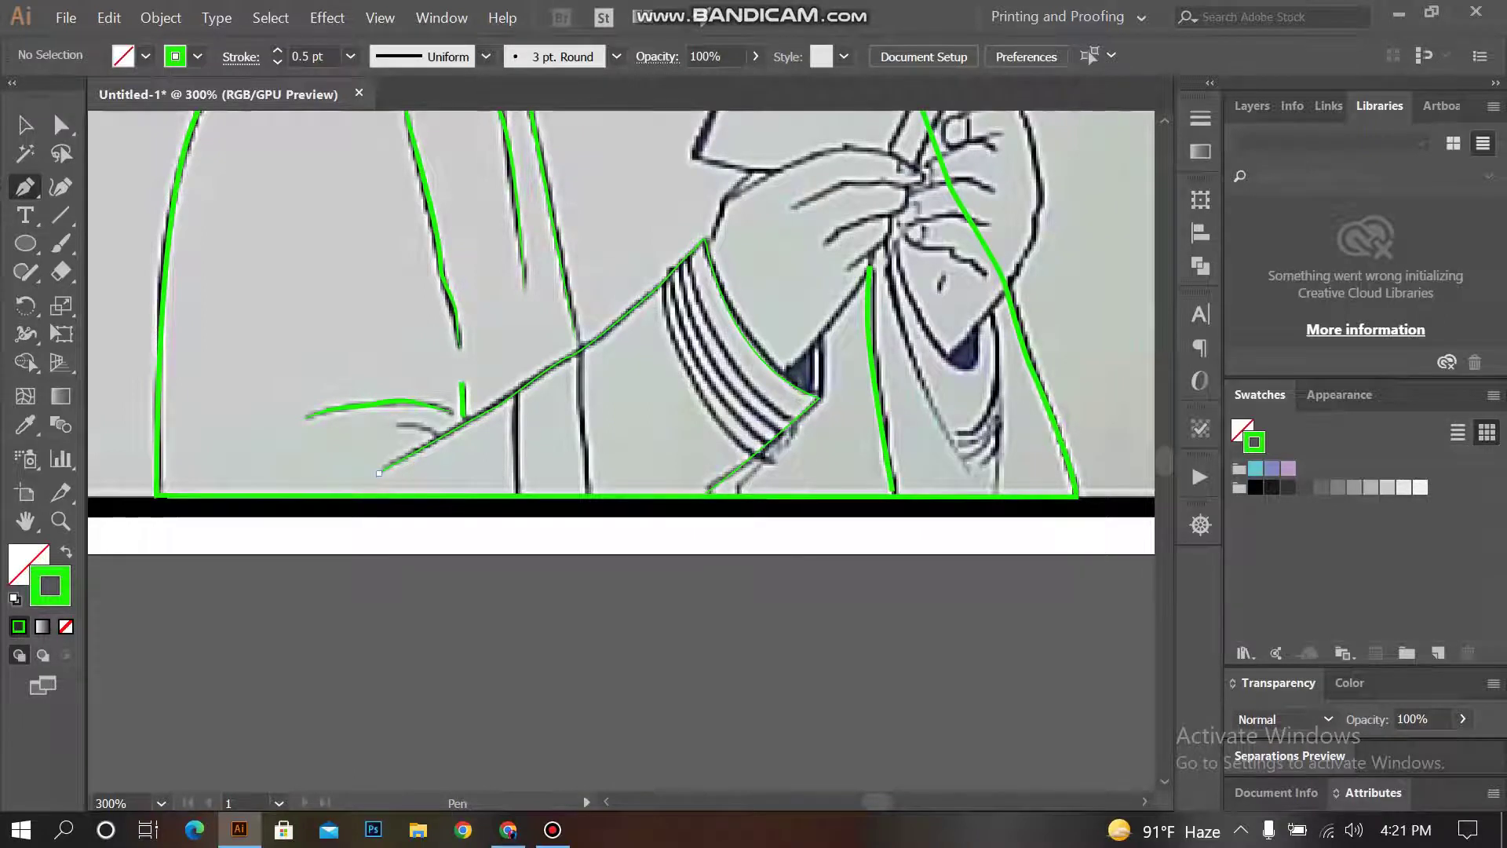
left_click(379, 474)
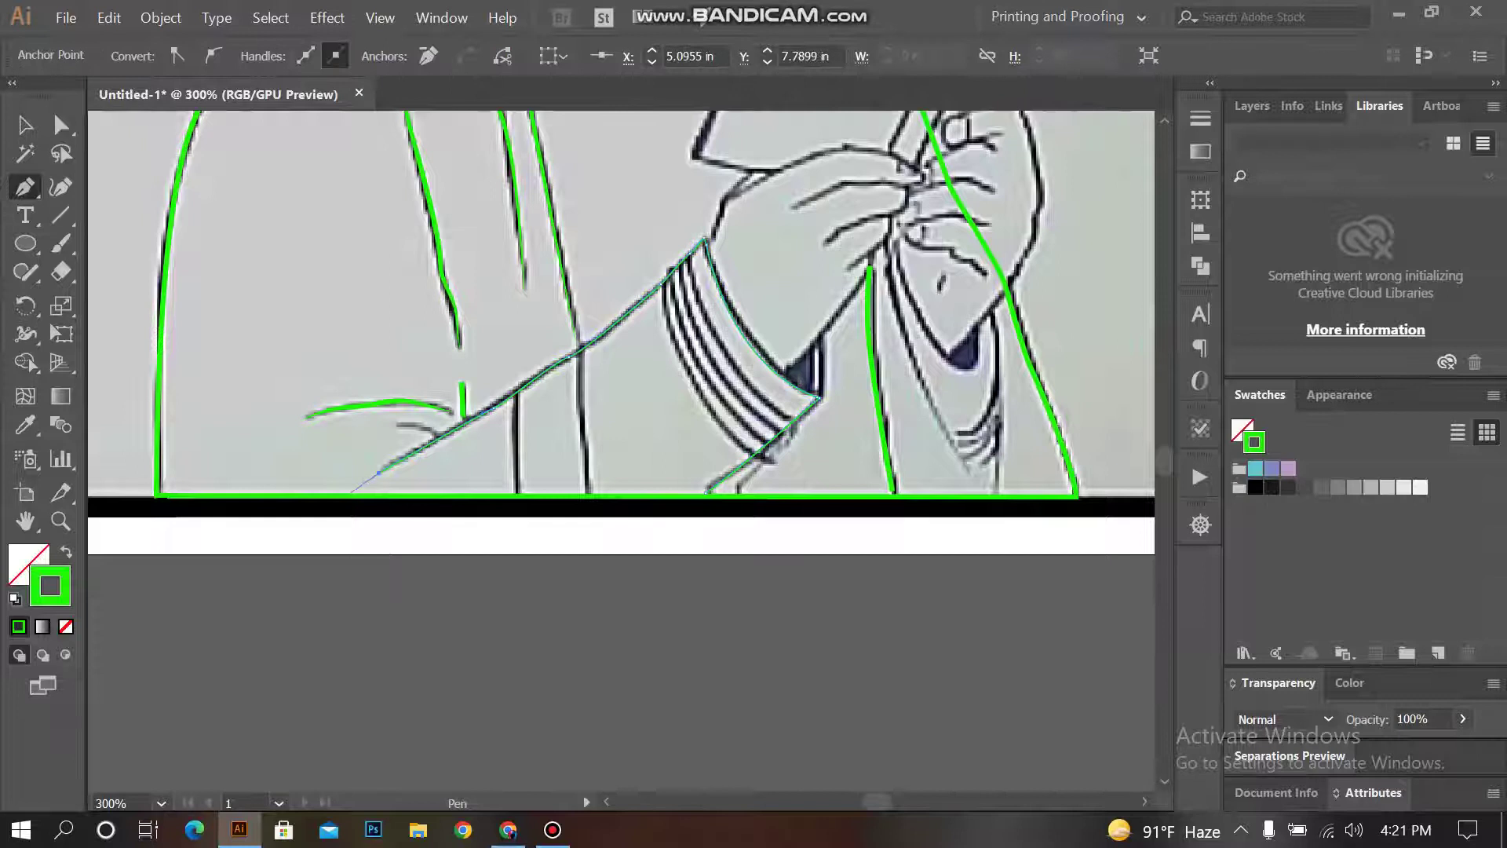
scroll(351, 493, "up", 2)
left_click(343, 495)
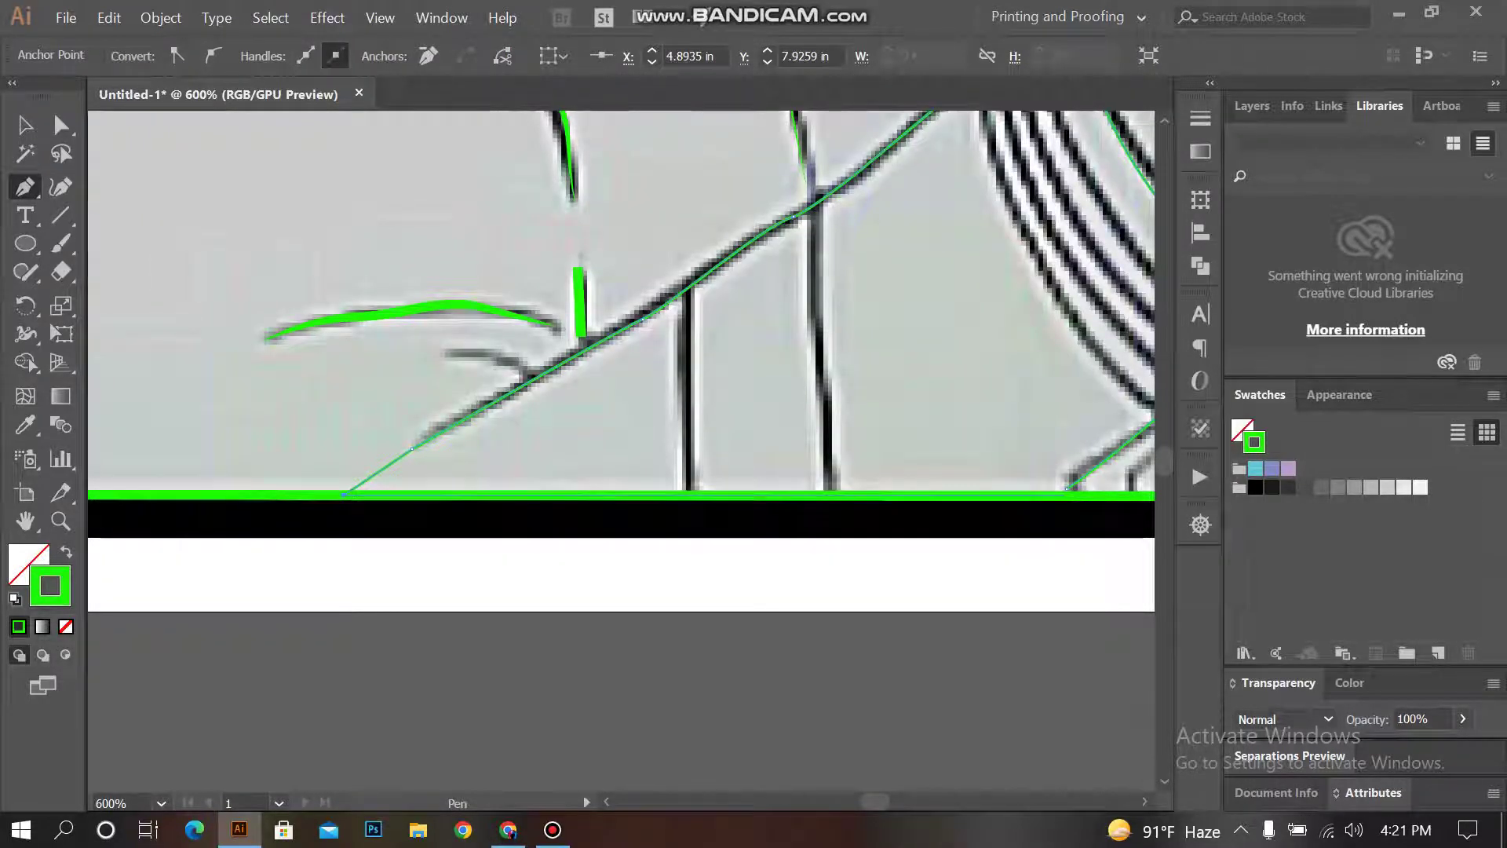
left_click(1060, 494, "shift")
key("ctrl+minus")
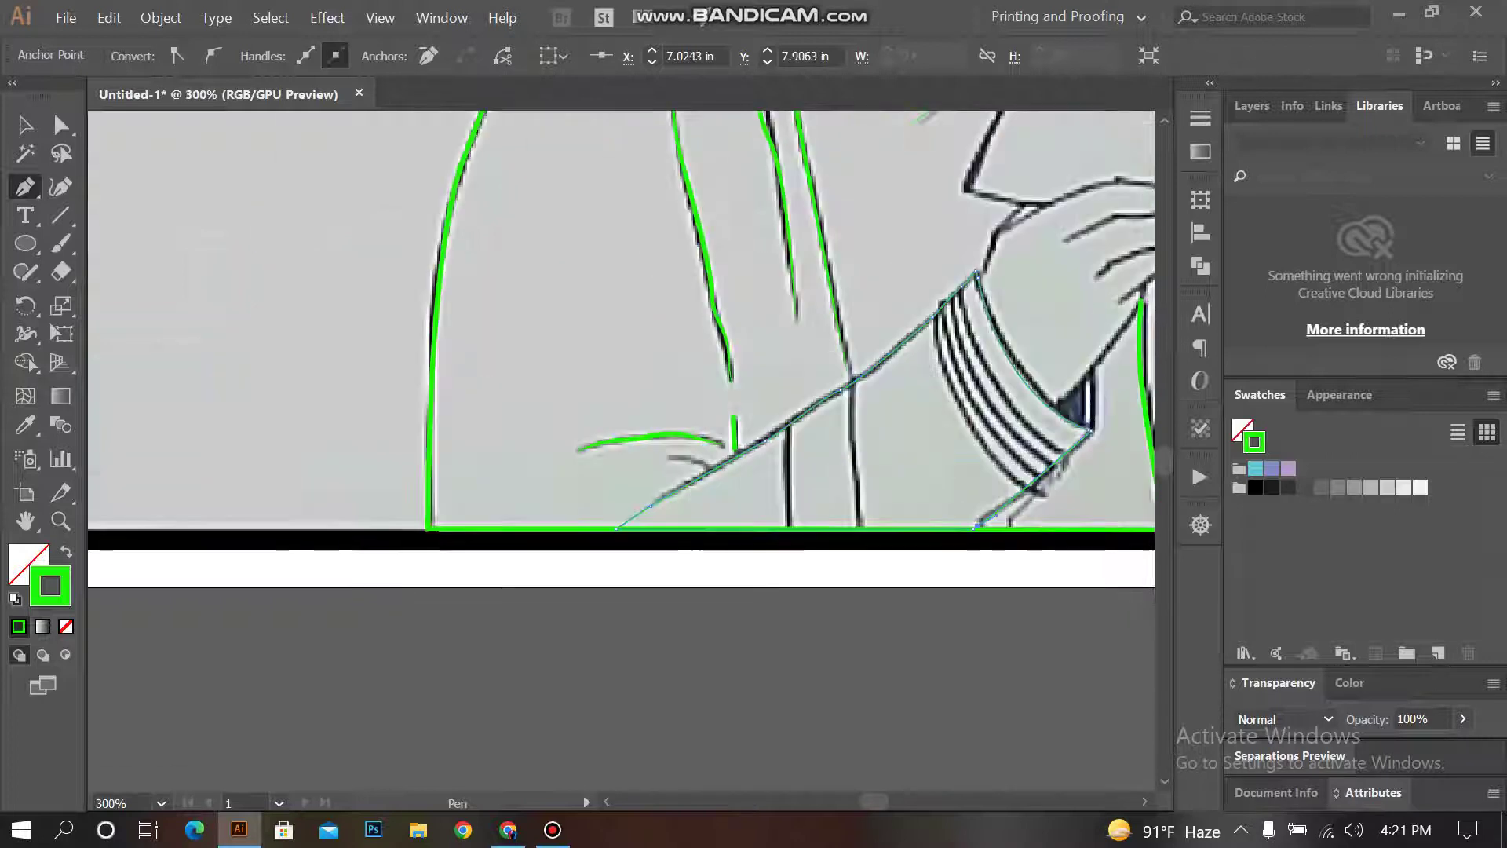
key("ctrl+minus")
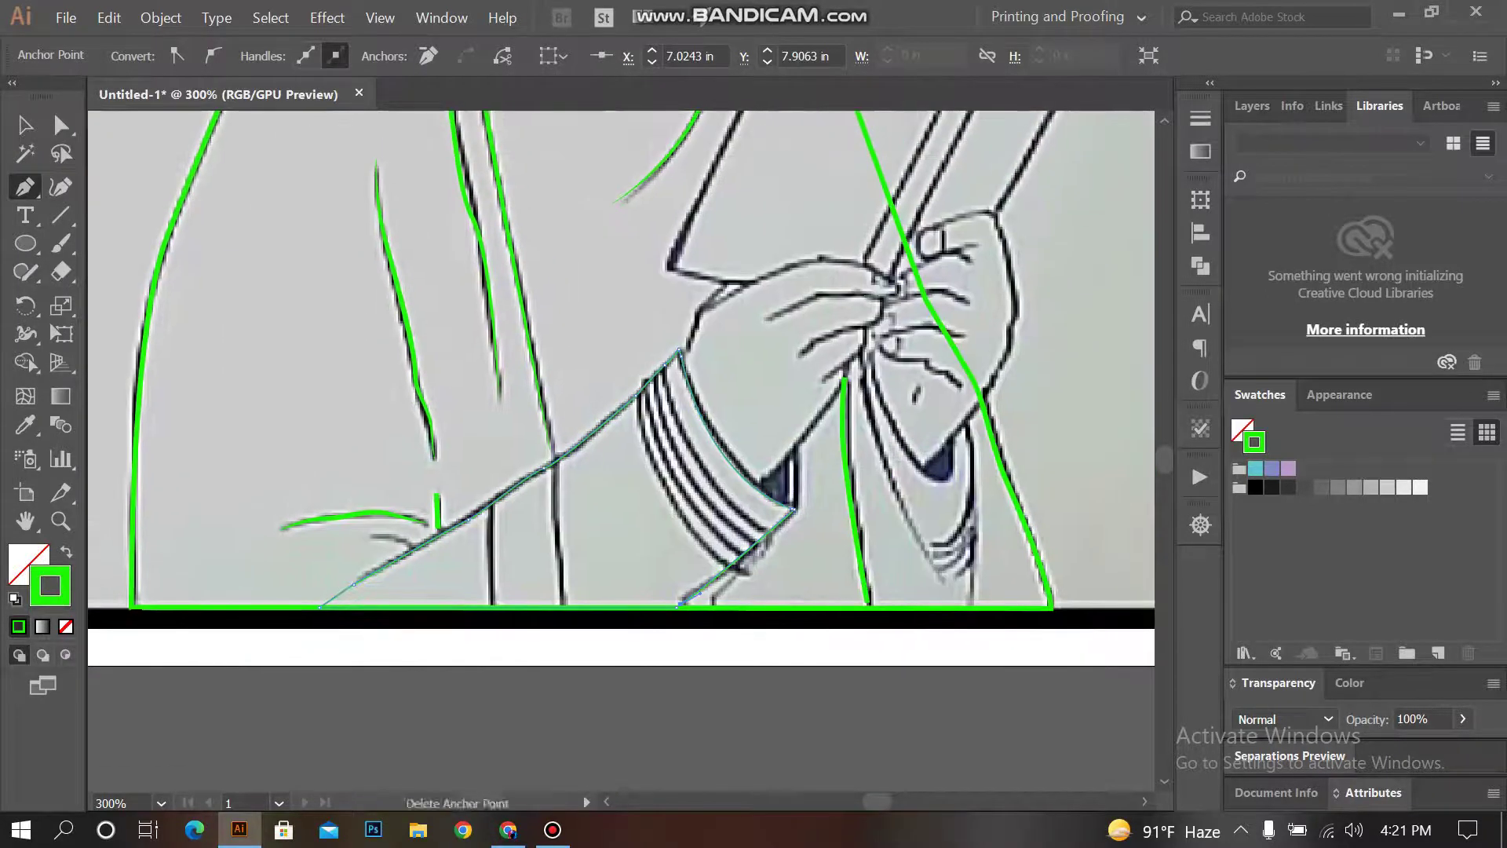
Step: Trace the narrow light strip inside the dark gap of the front cuff as a closed 0.5 pt shape with the Pen tool
key("v")
key("ctrl+plus")
key("ctrl+plus")
key("ctrl+plus")
key("ctrl+minus")
key("ctrl+minus")
key("ctrl+plus")
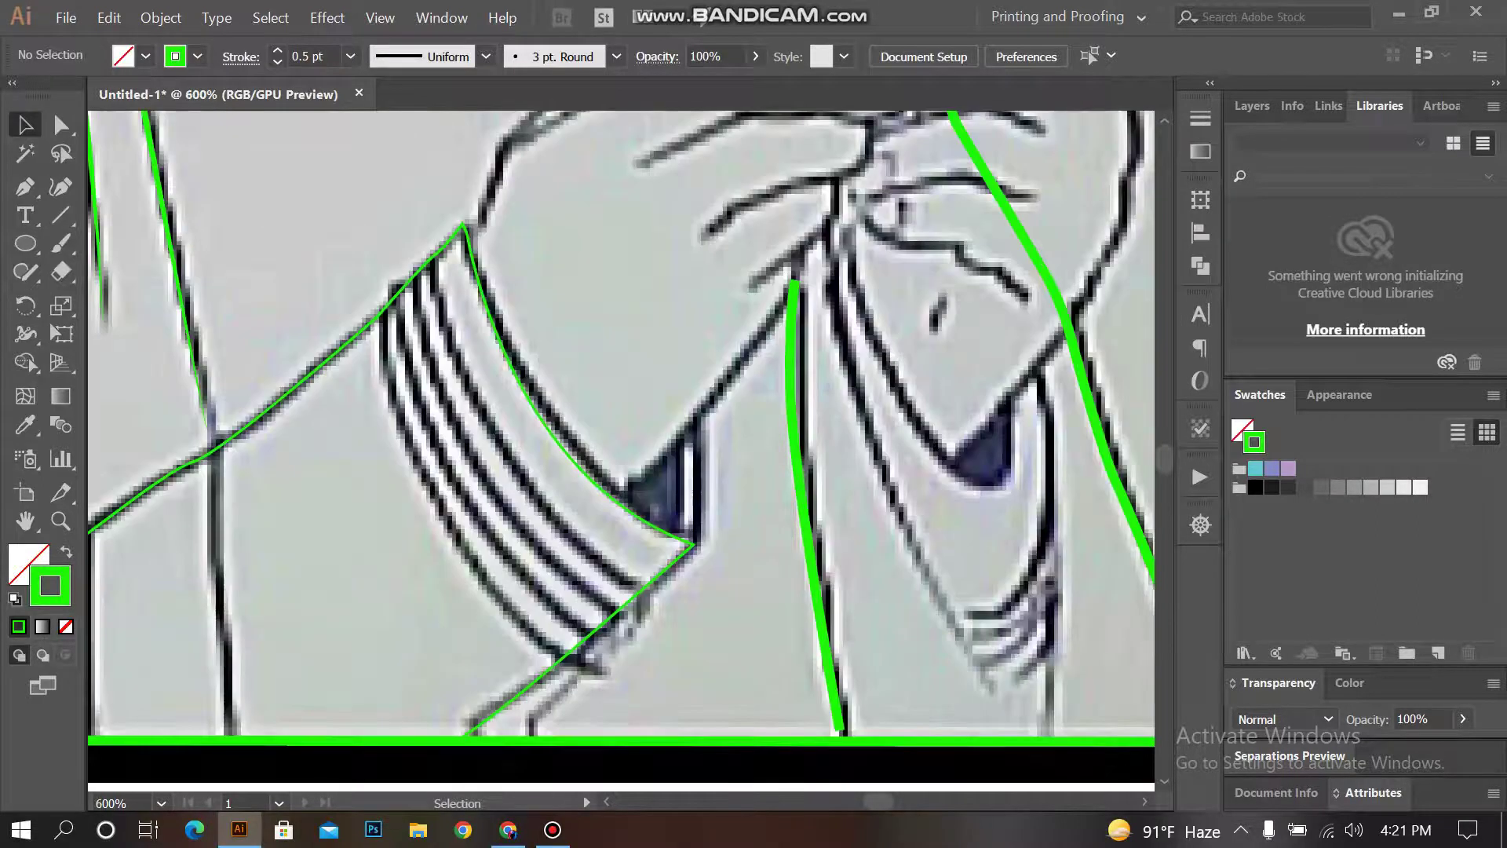
key("p")
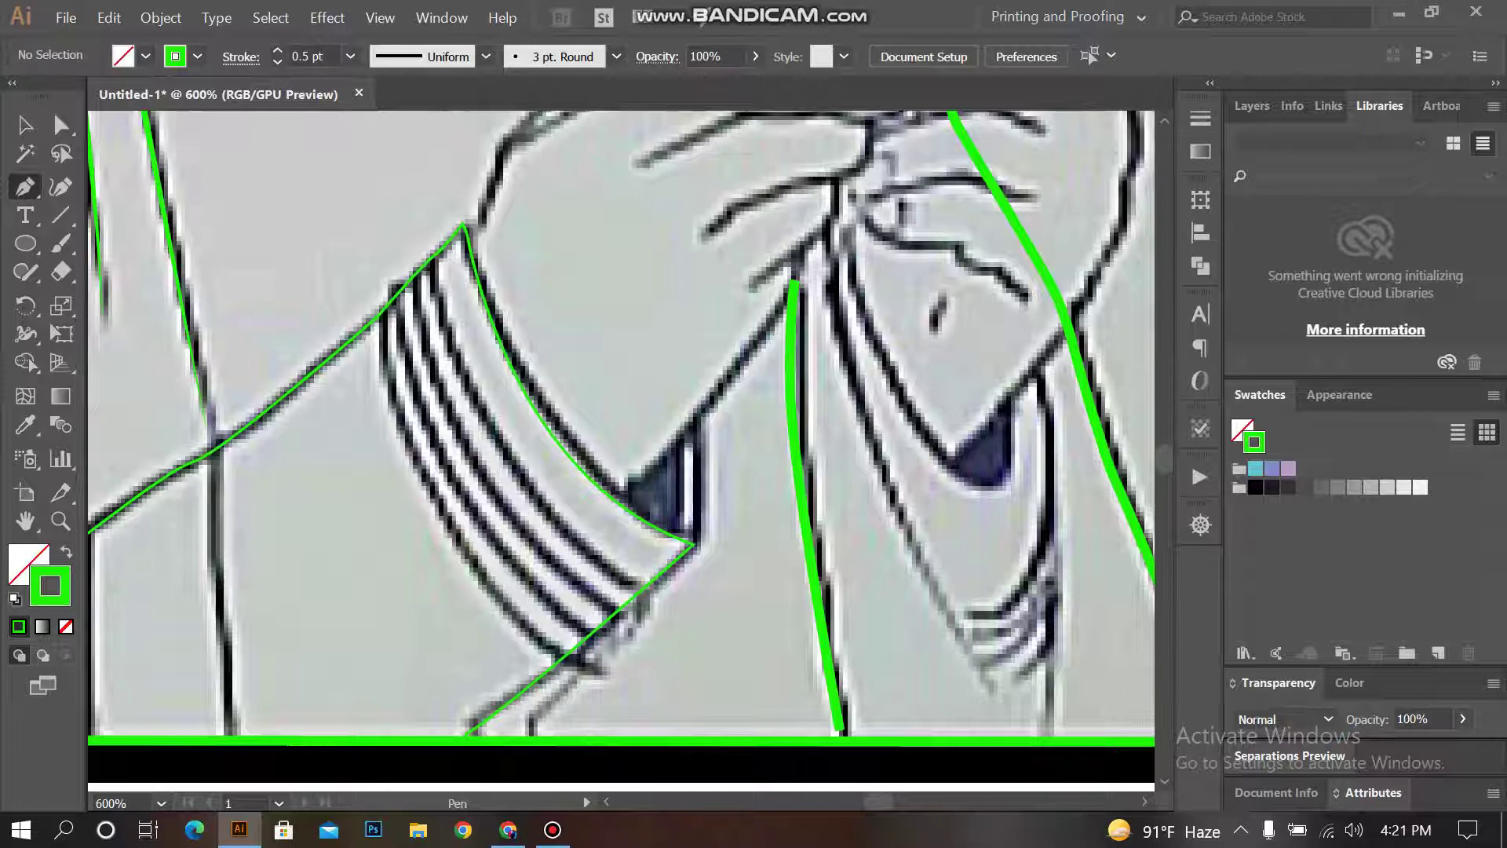
key("ctrl+minus")
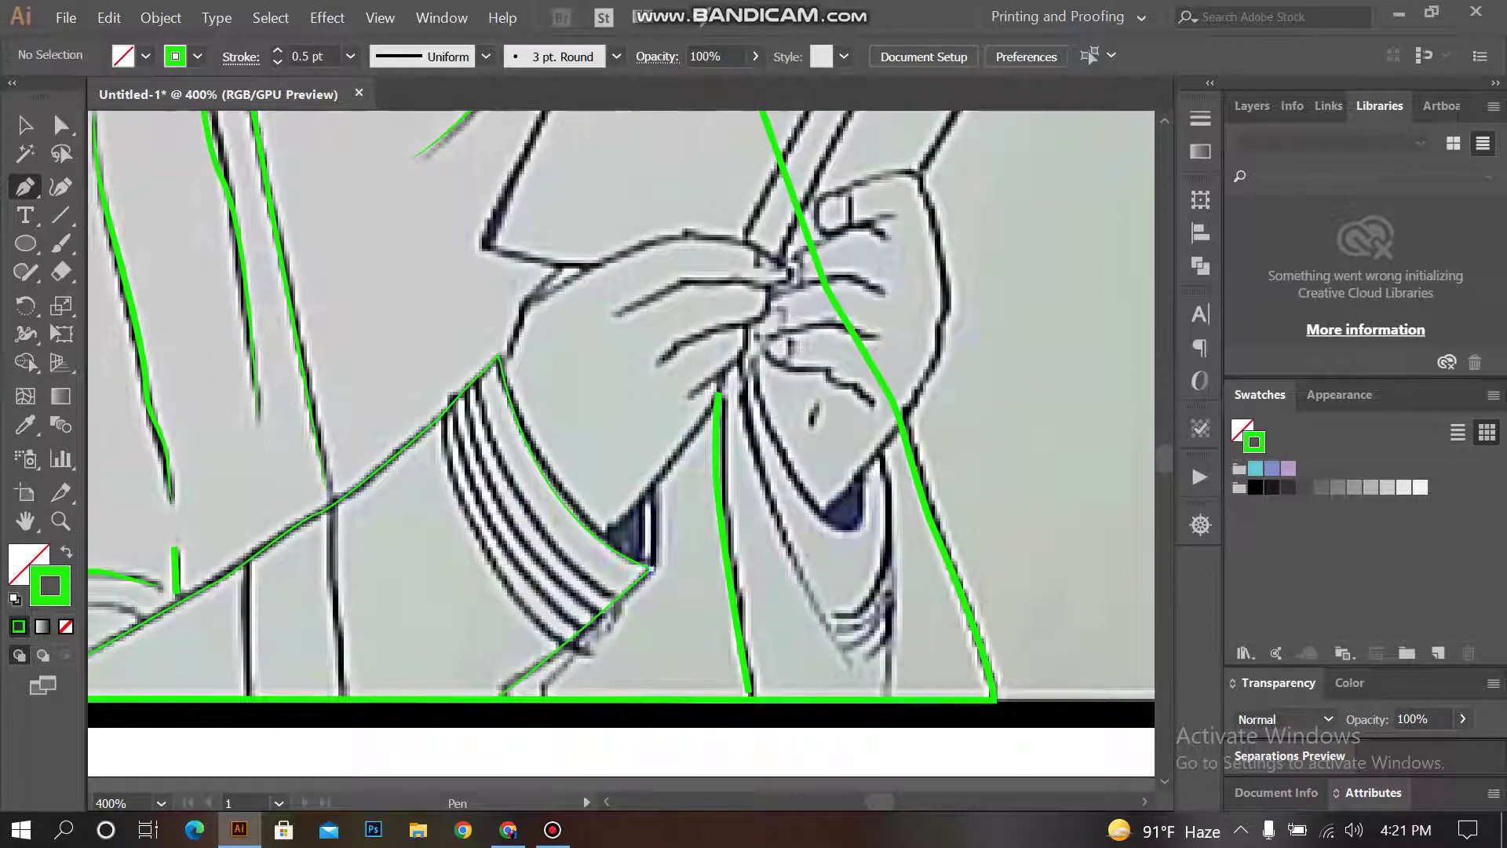
key("ctrl+plus")
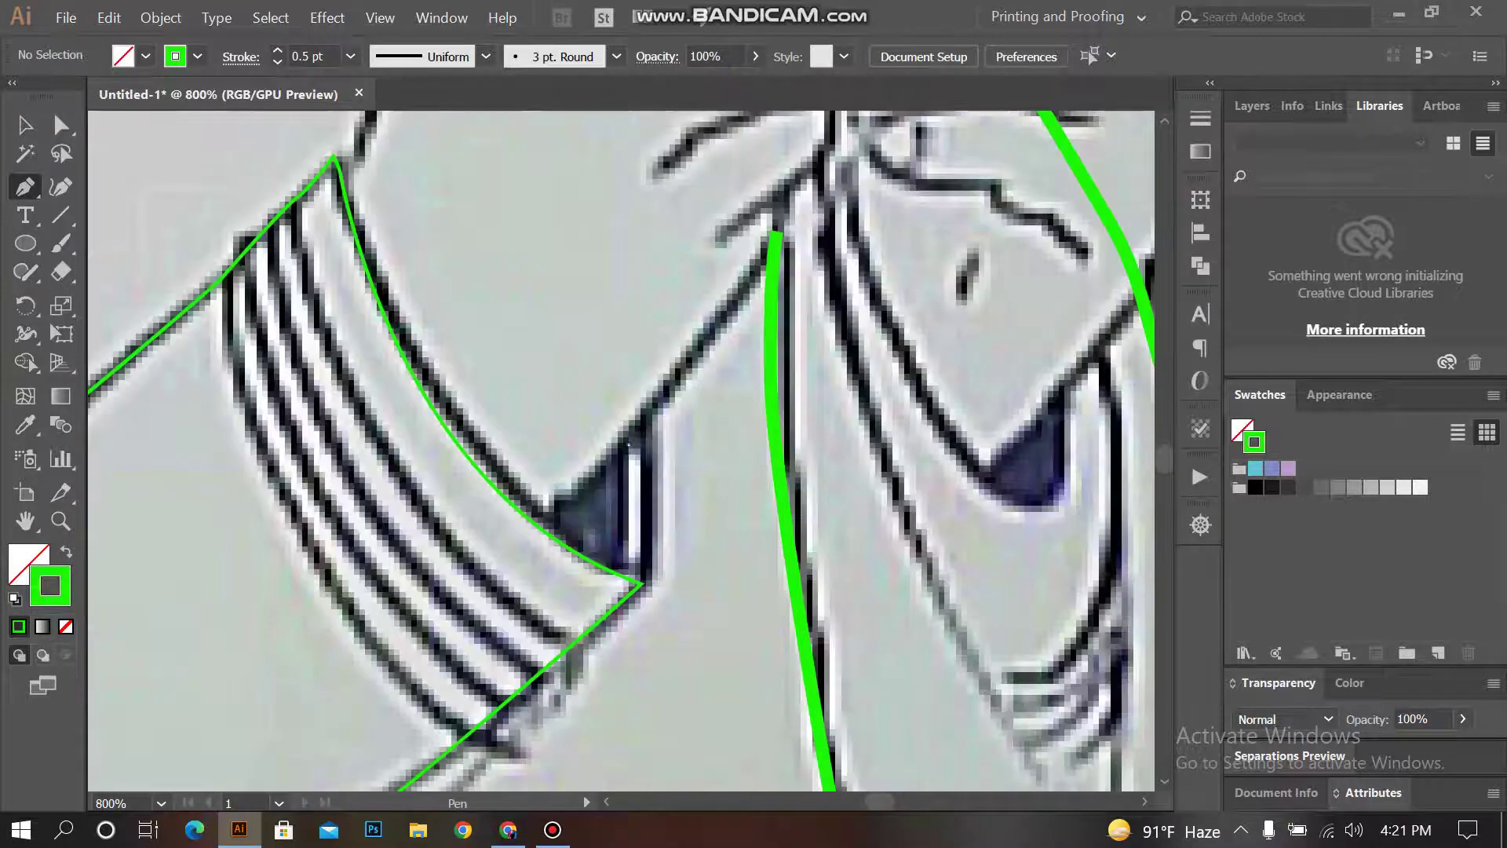
left_click(629, 449)
left_click(624, 559)
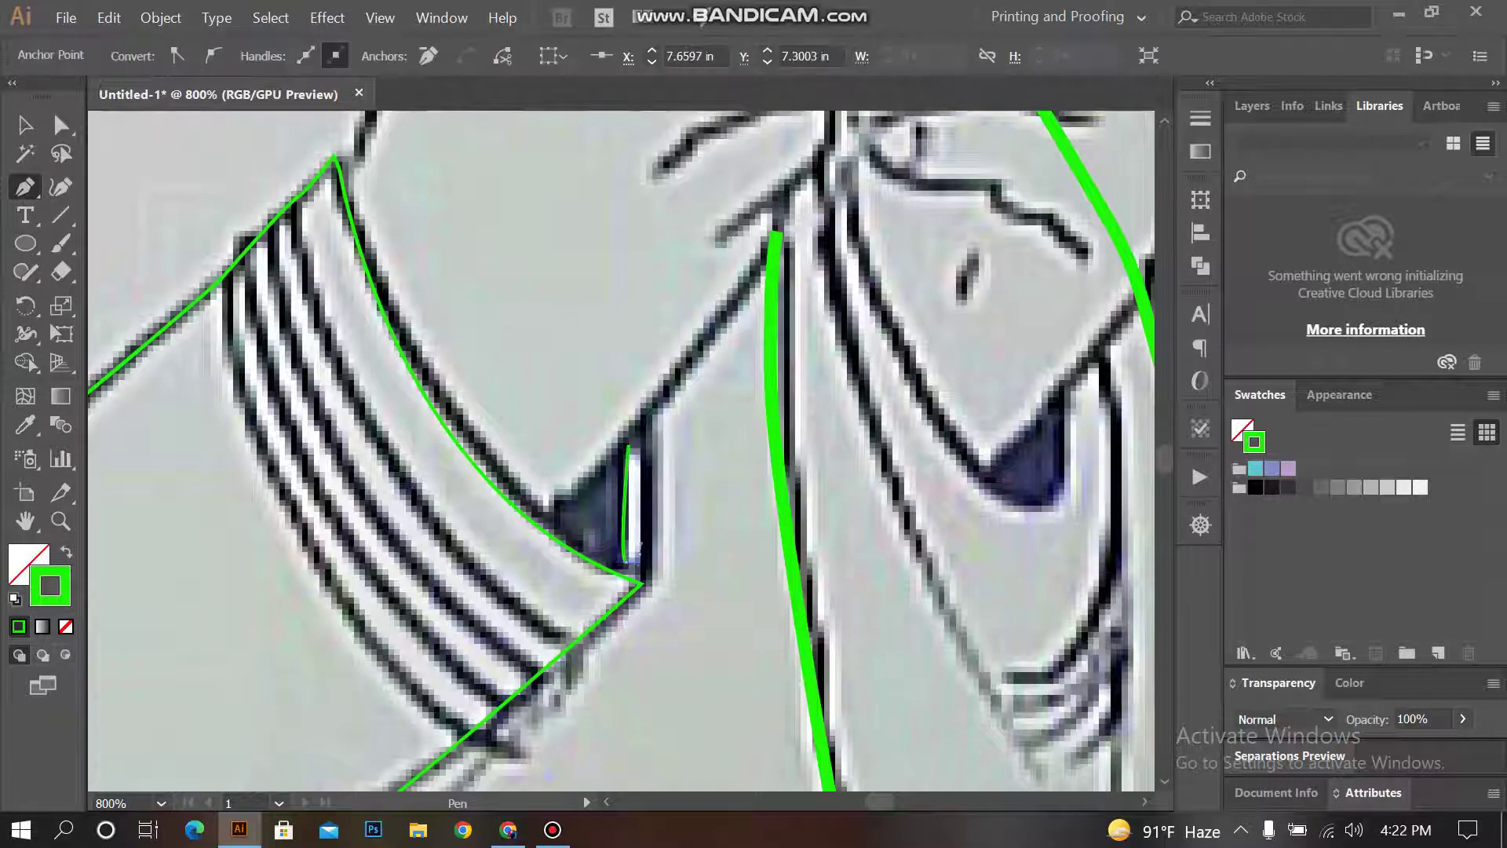
left_click(628, 447)
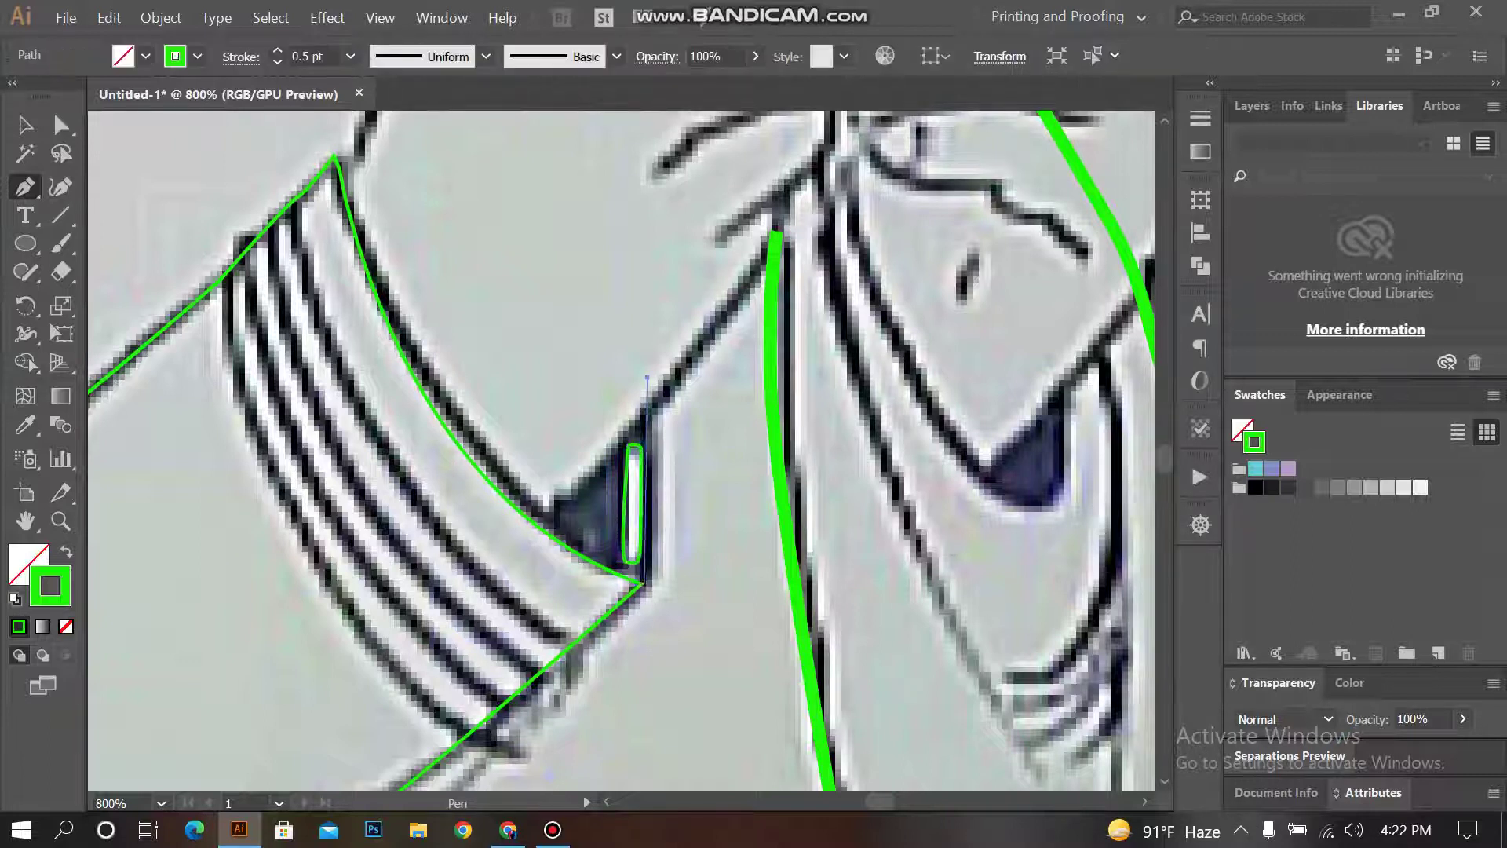
Step: Trace a closed outline around the front cuff's dark gap, running along the cuff edge and the wrist line
left_click_drag(640, 584, 607, 646)
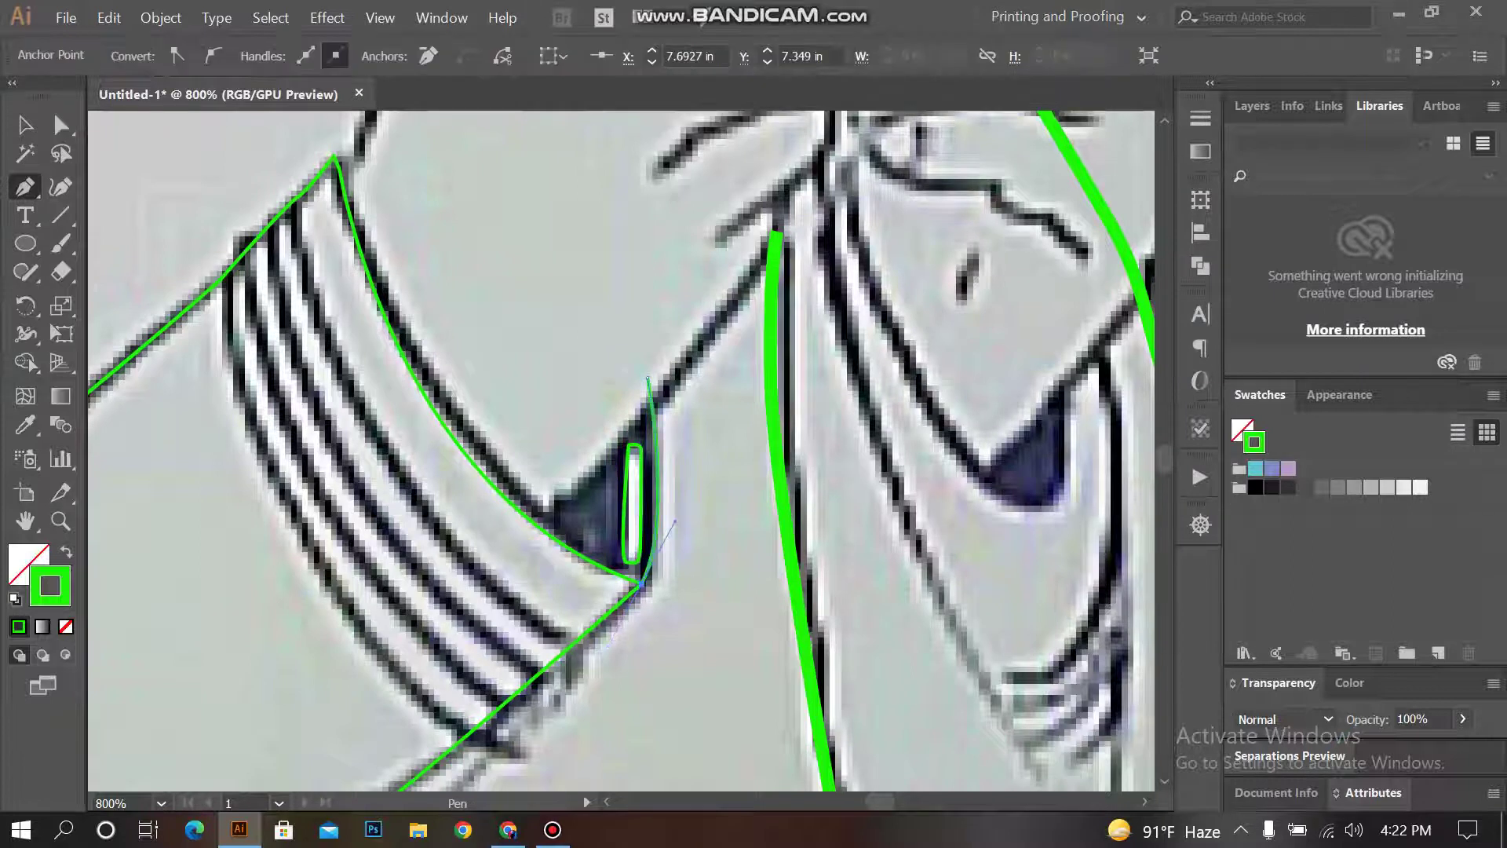
left_click_drag(525, 528, 504, 506)
left_click(647, 379)
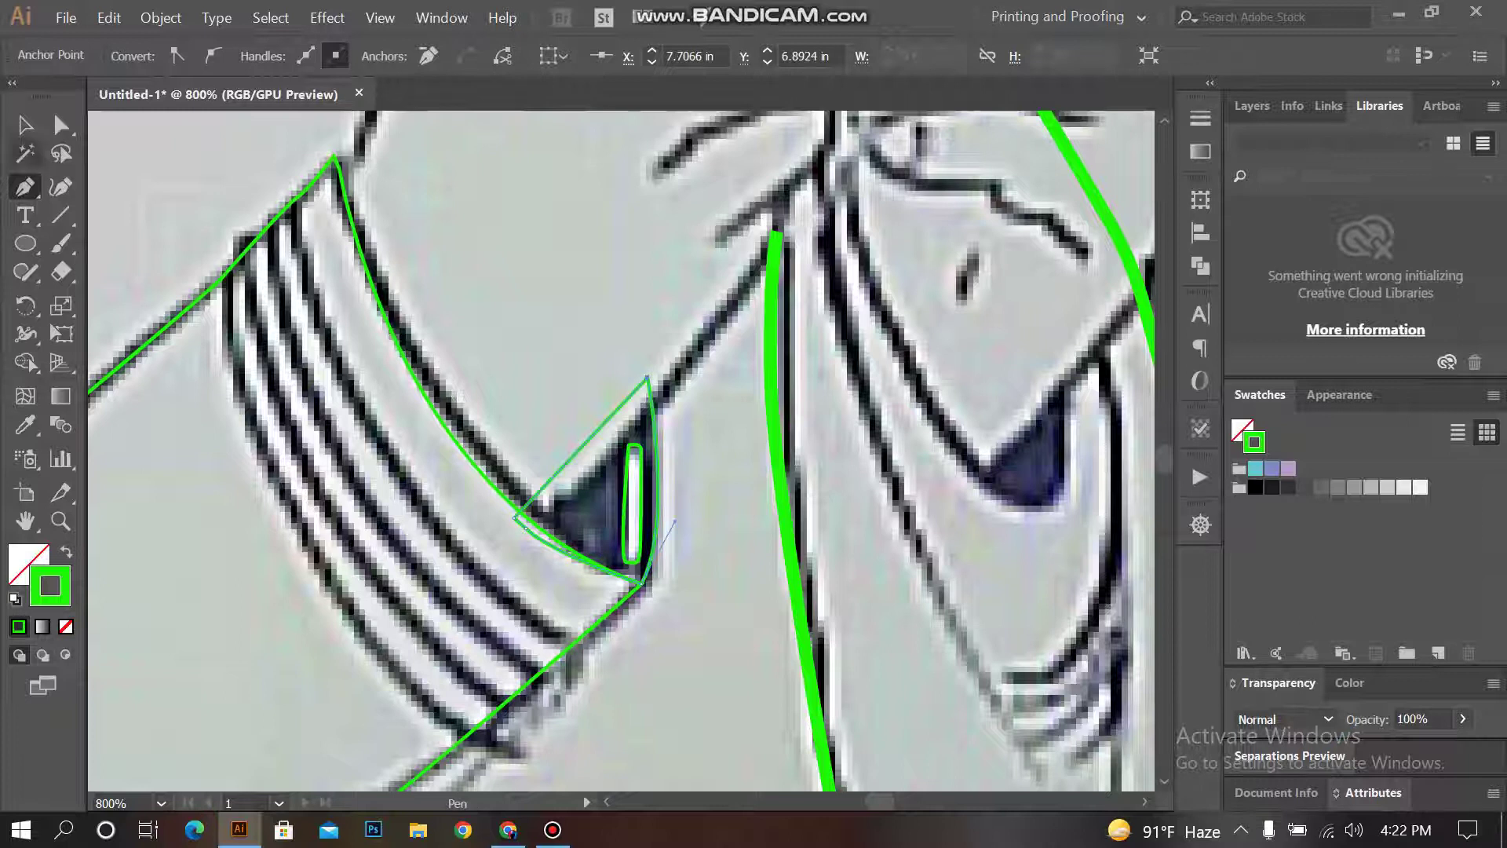
key("v")
key("ctrl+shift+a")
key("ctrl+minus")
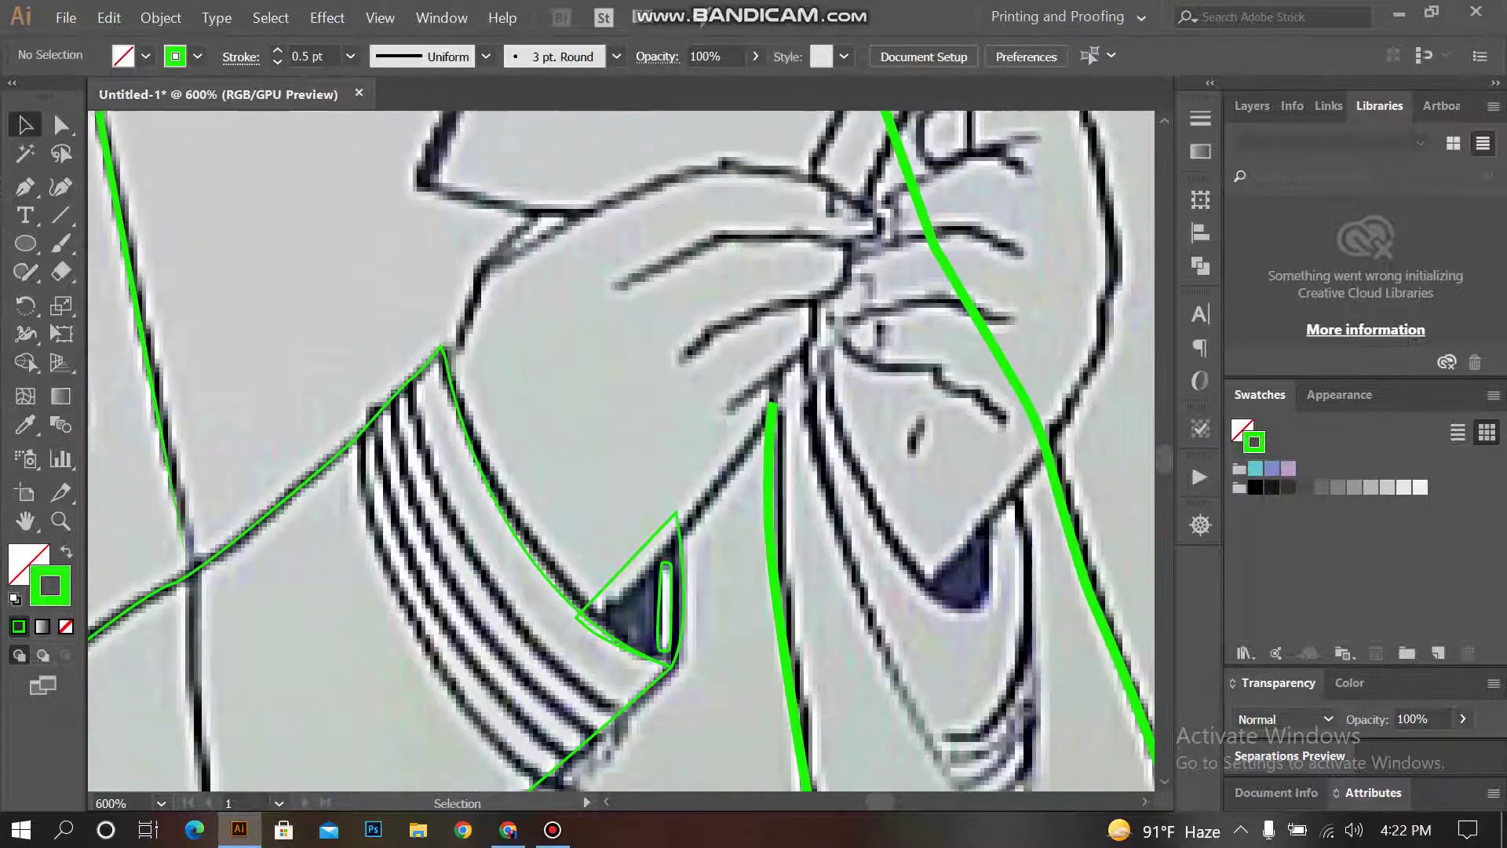
Step: Trace the upper finger crease of the far hand out to its tip and back to the front hand's fingertips
scroll(622, 451, "up", 3)
key("p")
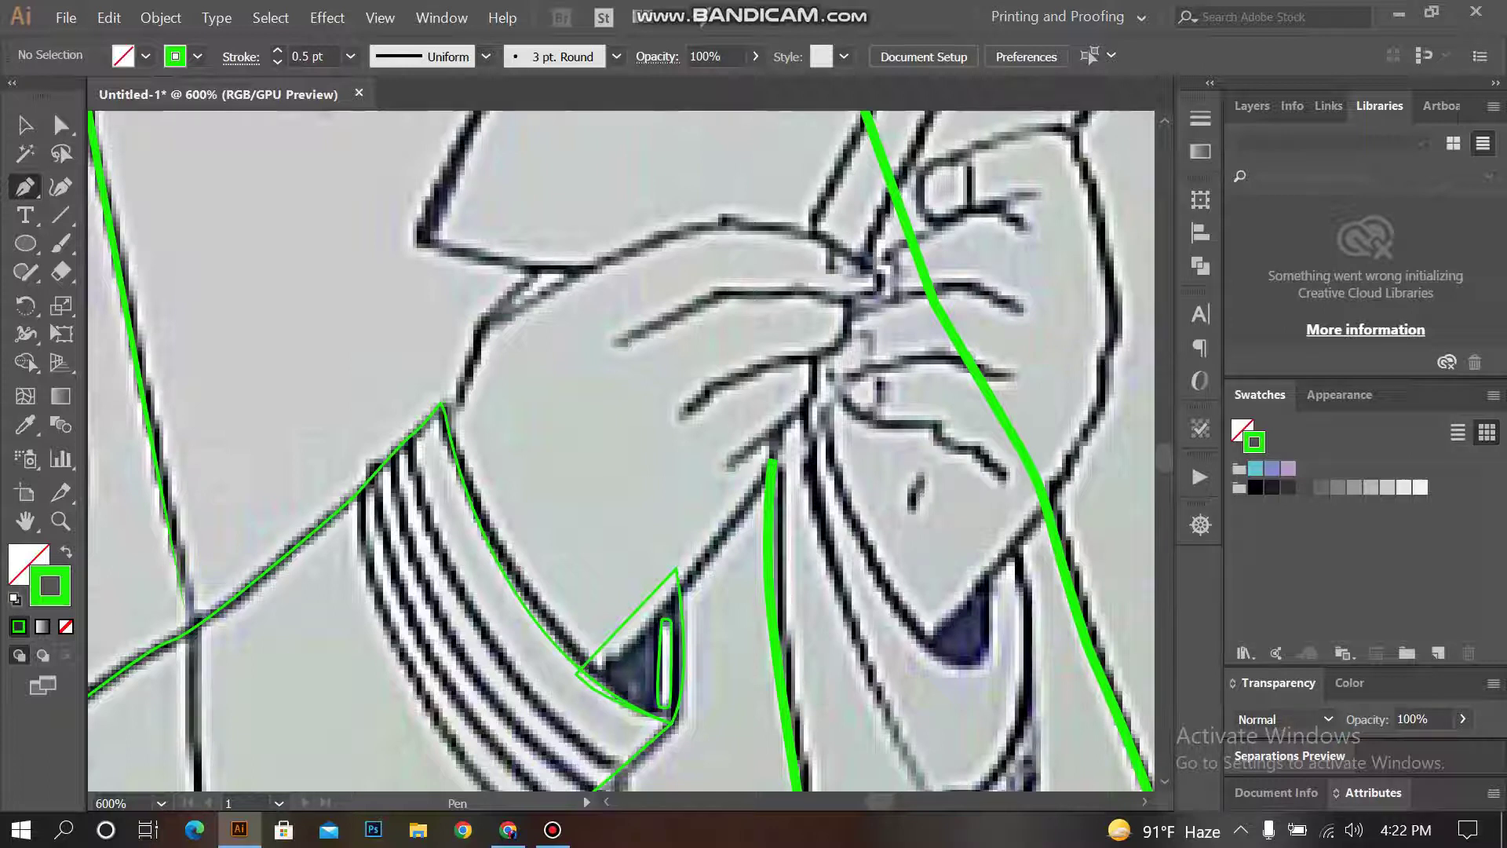
scroll(621, 451, "up", 2)
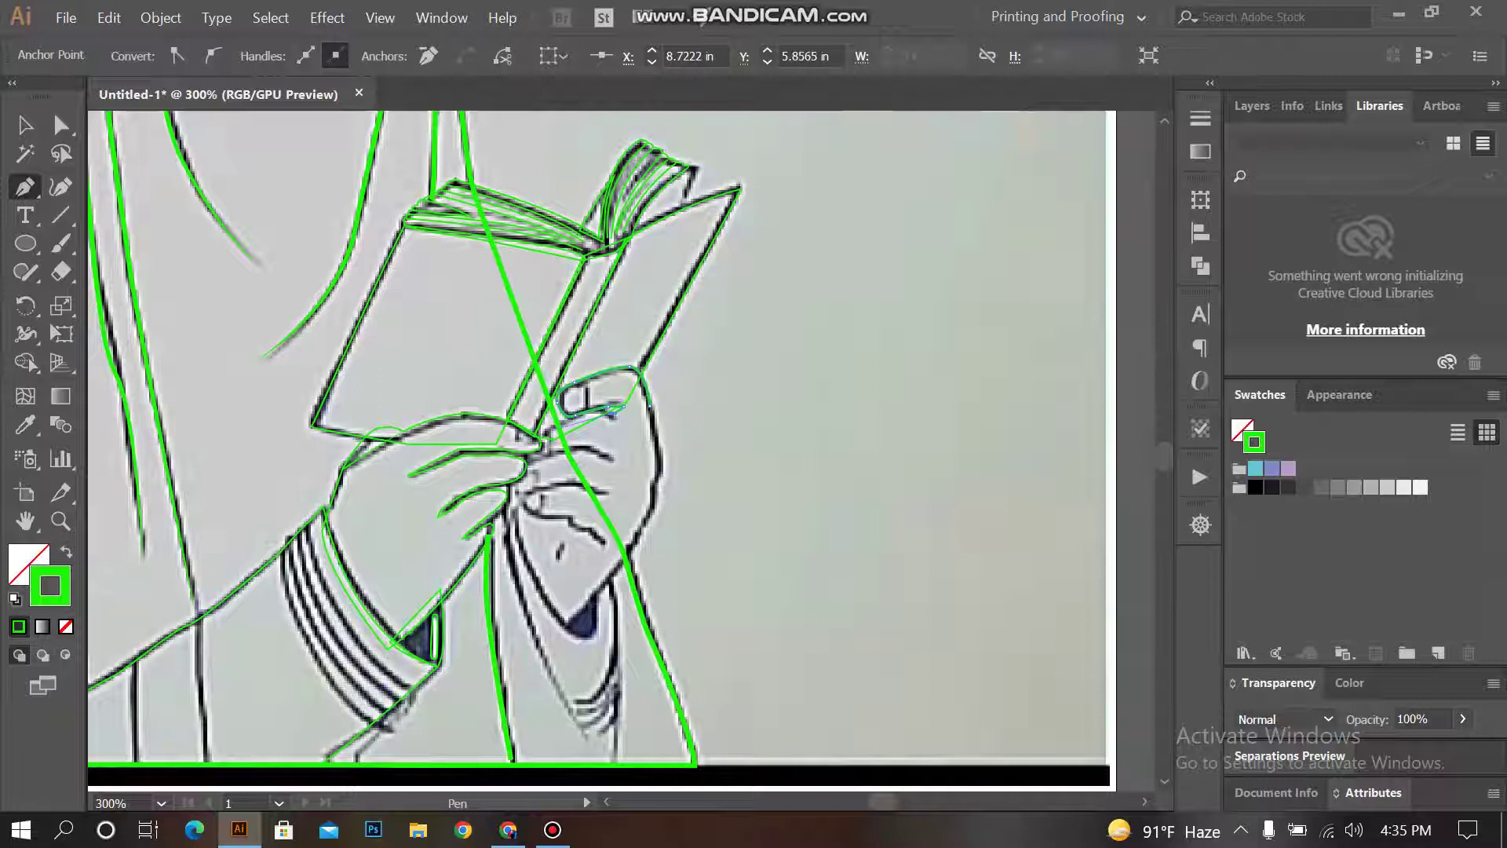
left_click(543, 444)
left_click(609, 460)
scroll(610, 465, "up", 2)
left_click(611, 436)
left_click(431, 444)
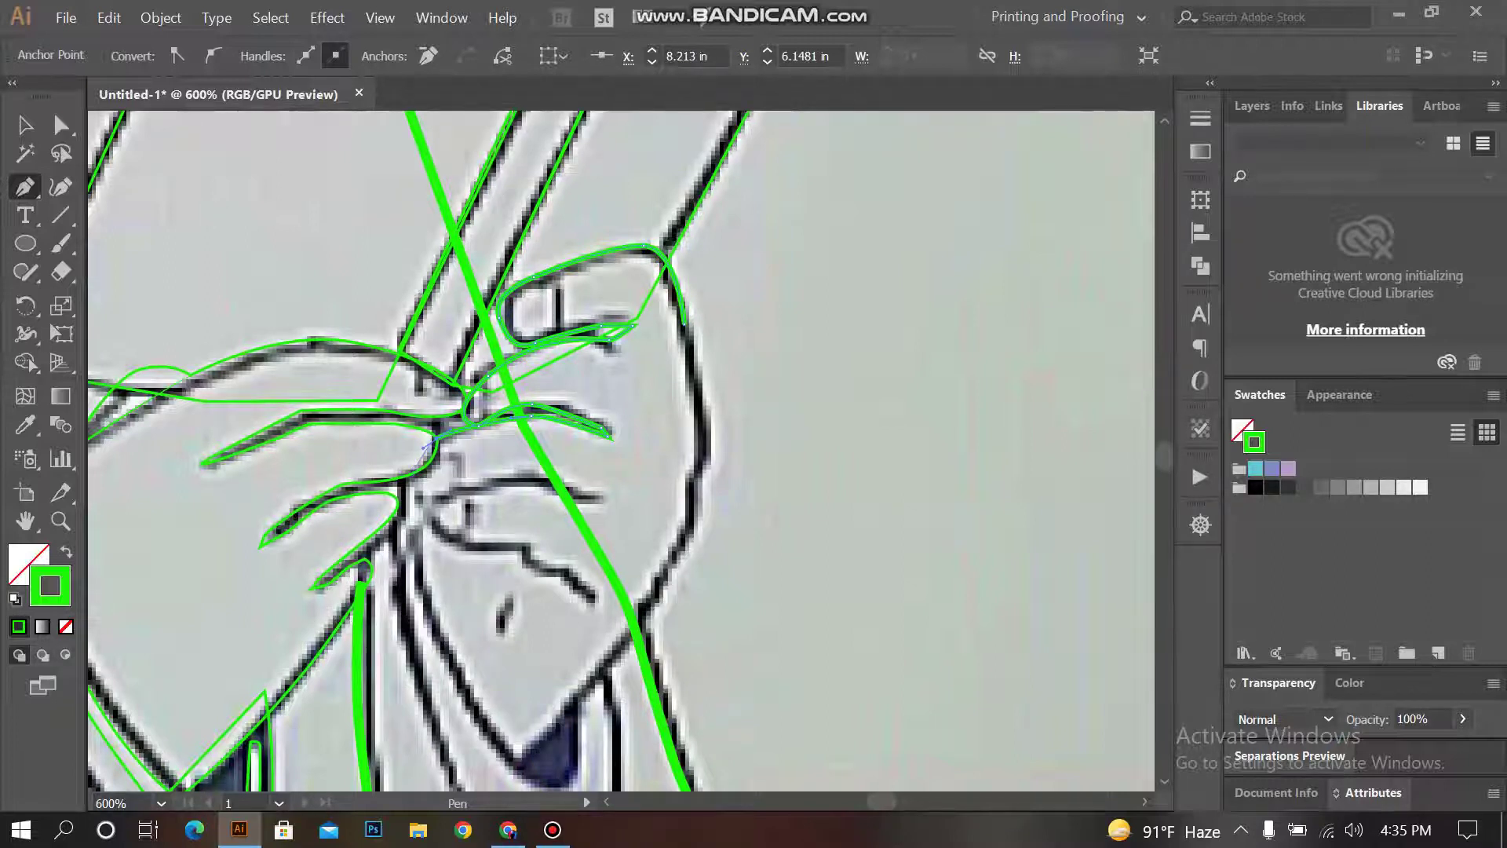
Step: Continue the path along both sides of the far hand's next finger crease and down the lowest finger's wavy edge
left_click(402, 495)
left_click(453, 498)
left_click(522, 473)
left_click(595, 497)
left_click(606, 508)
left_click(544, 495)
left_click(487, 492)
left_click(426, 505)
left_click(453, 551)
left_click(516, 549)
left_click(539, 572)
left_click(592, 591)
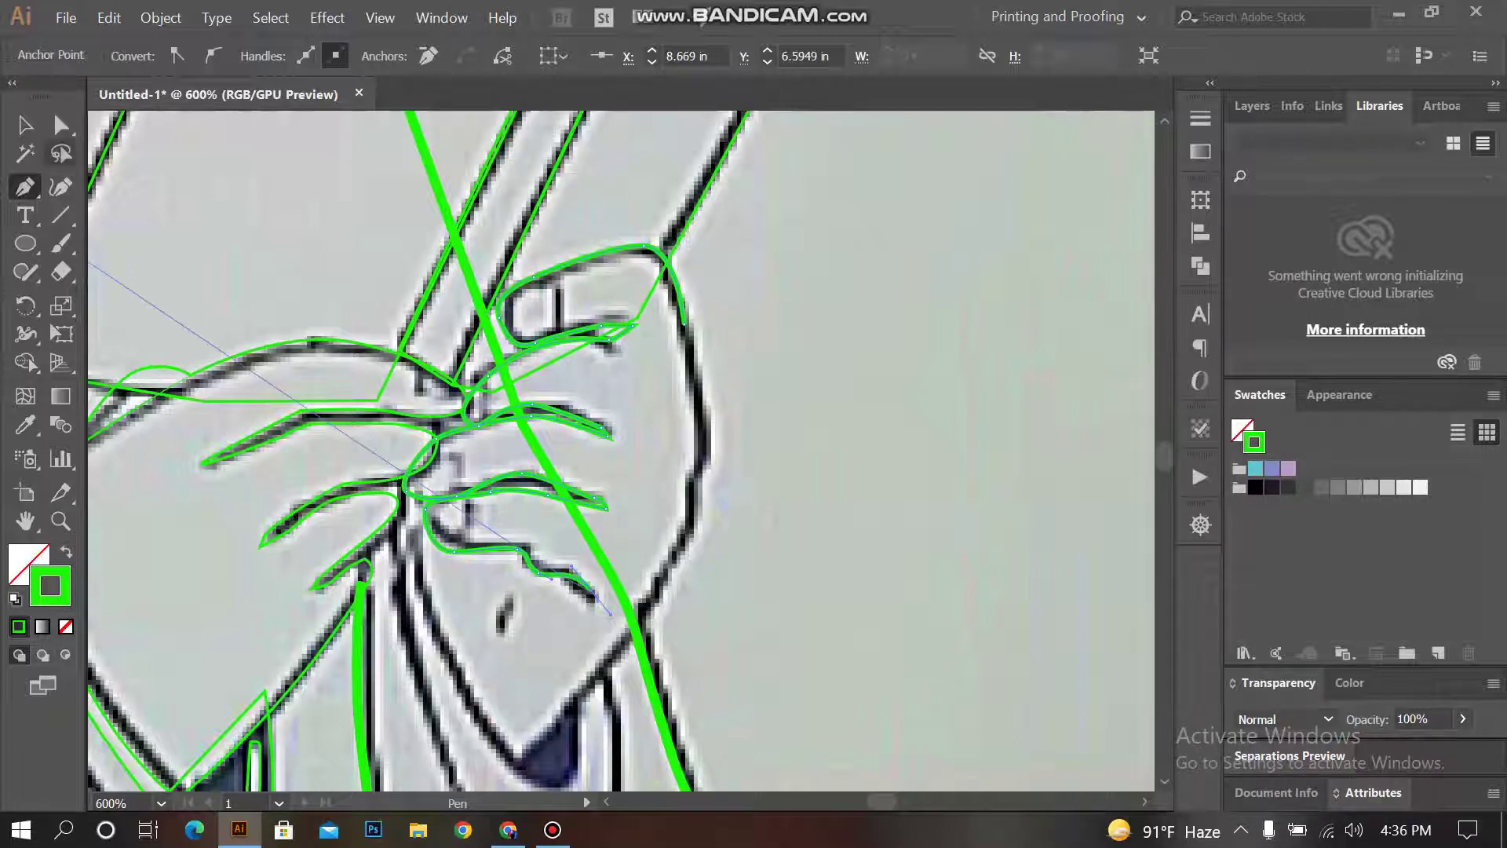
key("ctrl+shift+a")
key("ctrl+minus")
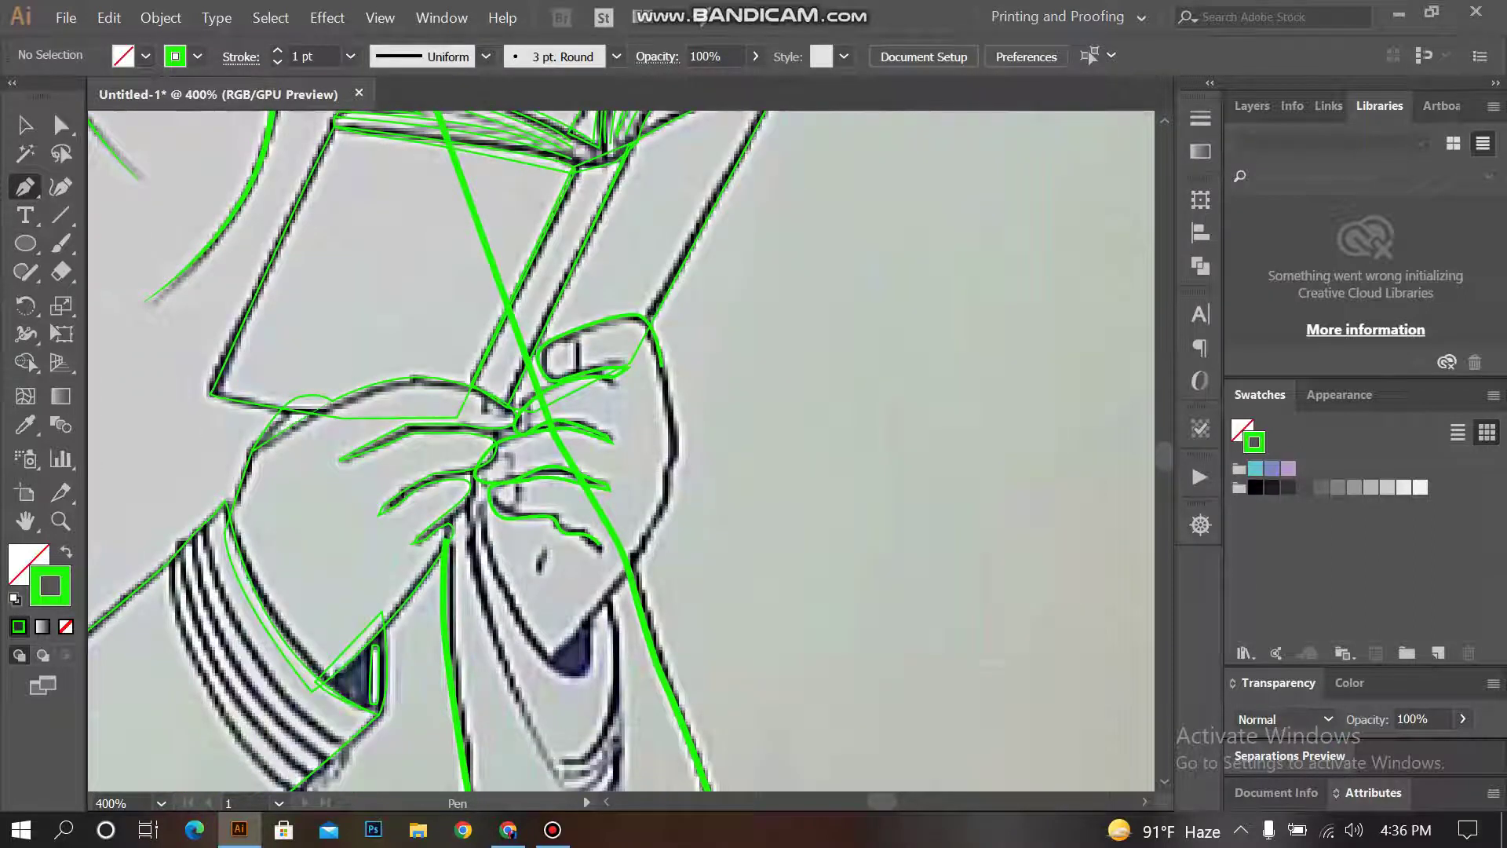
Step: Trace the far hand's outer edge from the wrist up along the back of the hand toward the knuckle
left_click(530, 665)
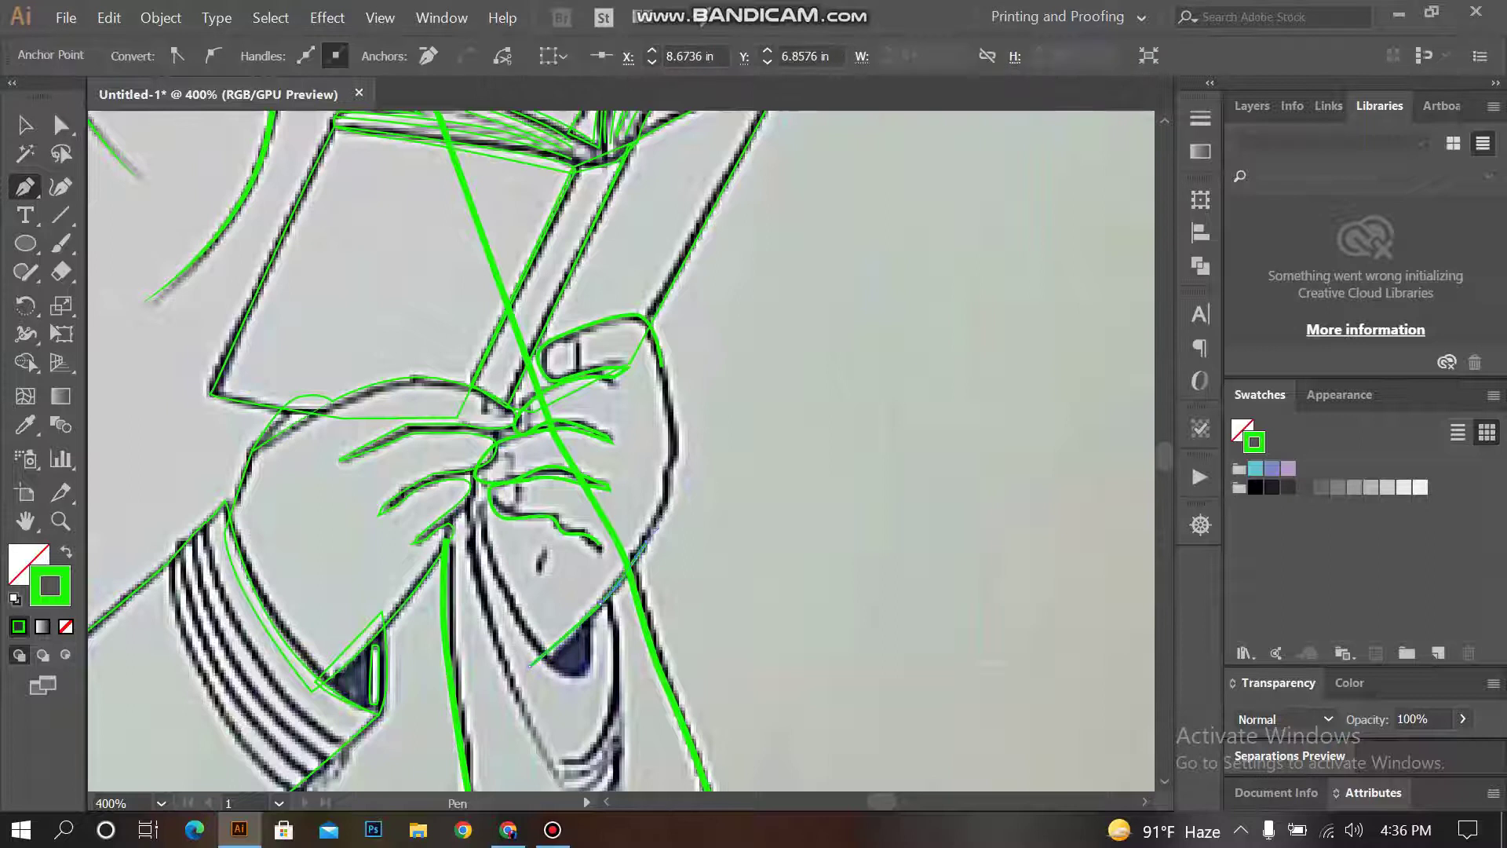
left_click(672, 454)
left_click(668, 409)
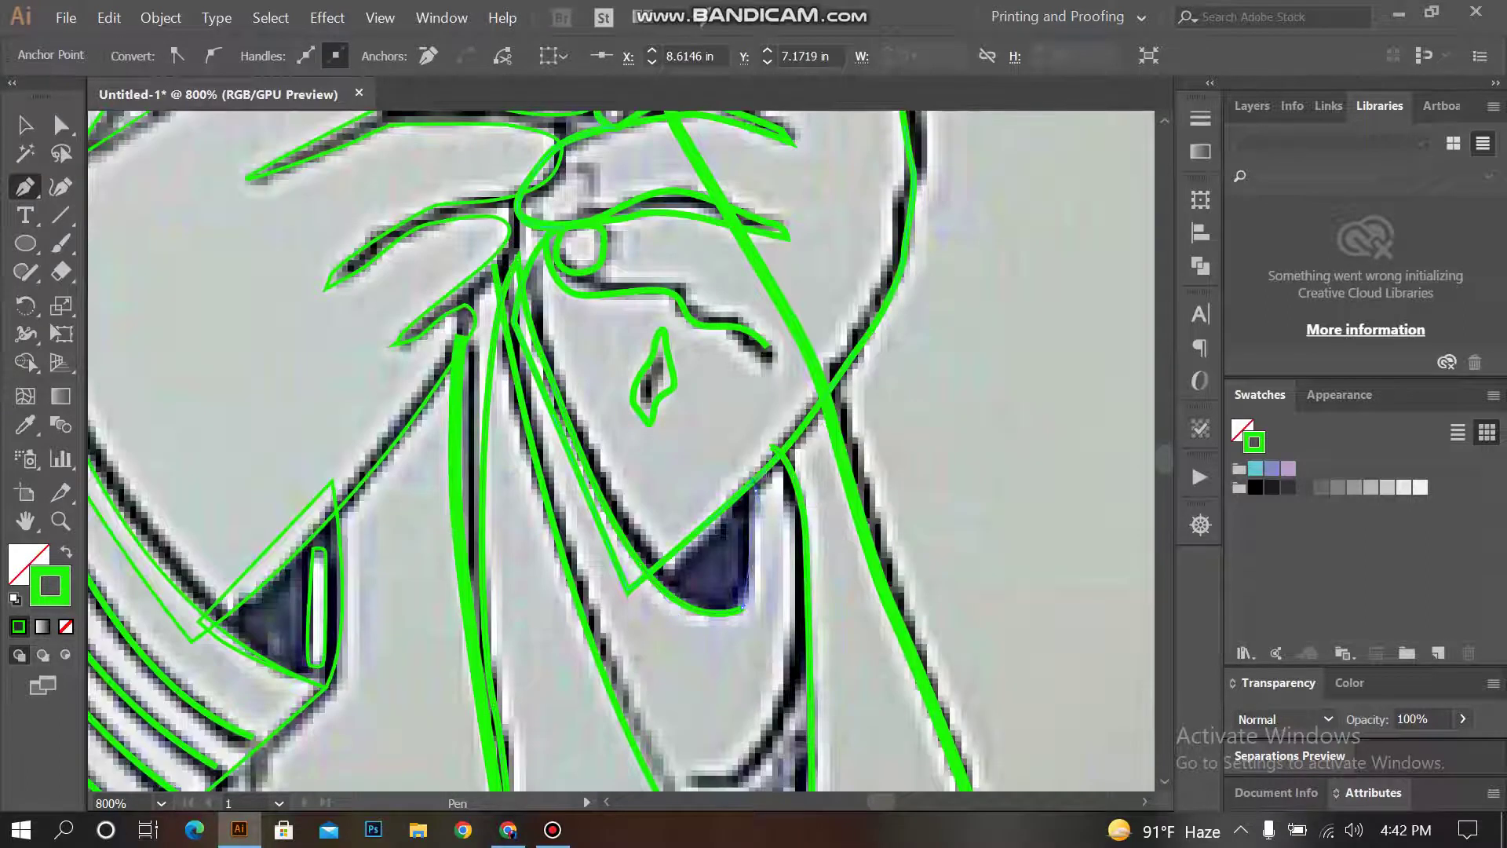
Step: Close the outline around the dark gap between the far hand's wrist and its sleeve
left_click_drag(773, 448, 704, 500)
scroll(775, 428, "down", 1)
key("a")
key("ctrl+shift+a")
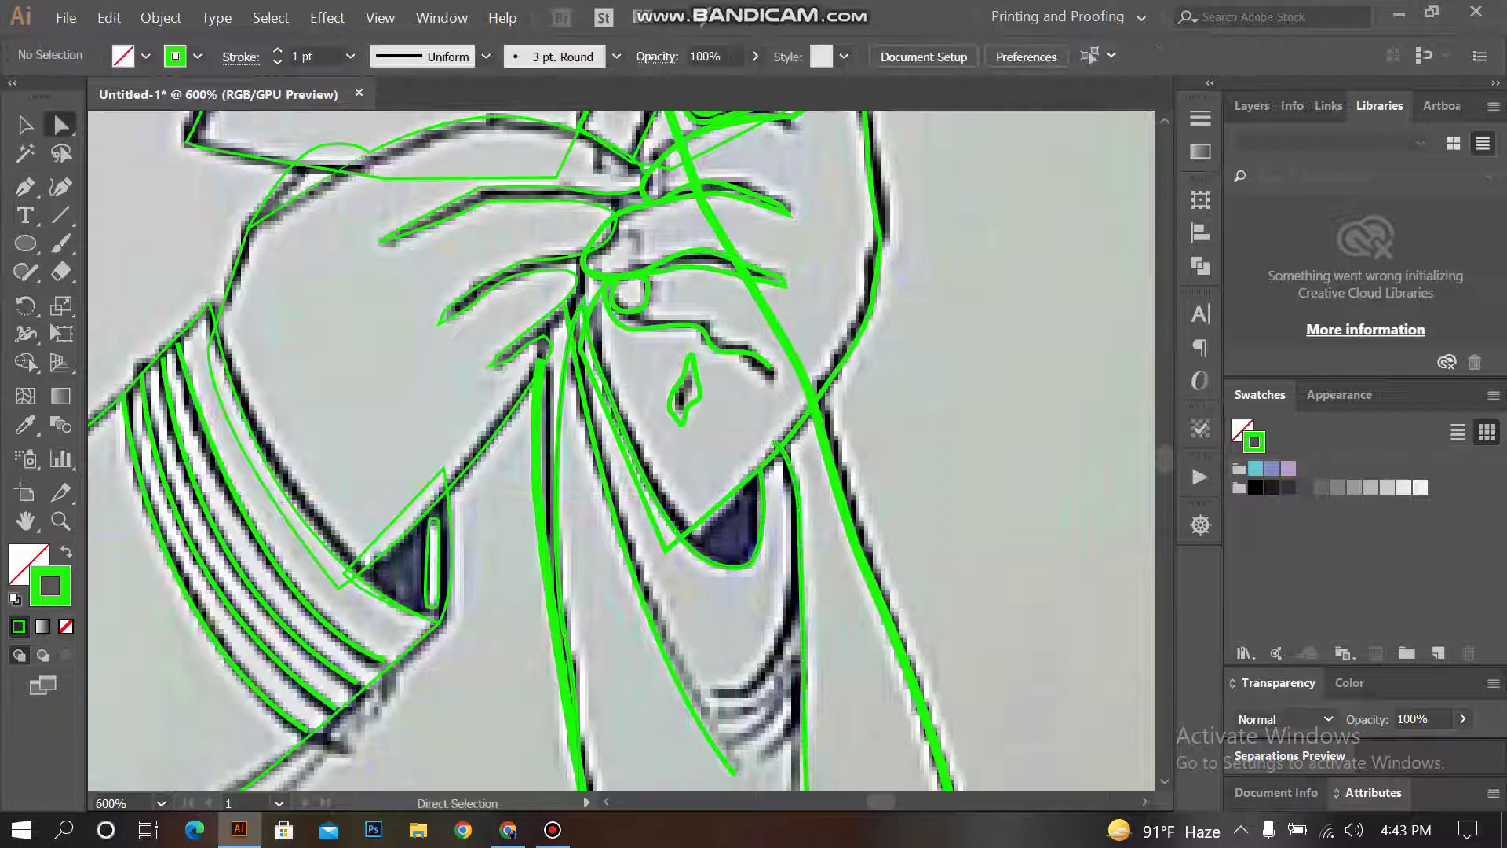
Step: Extend the far sleeve's outer edge upward with the Pen tool to meet the hand's lower outline
key("p")
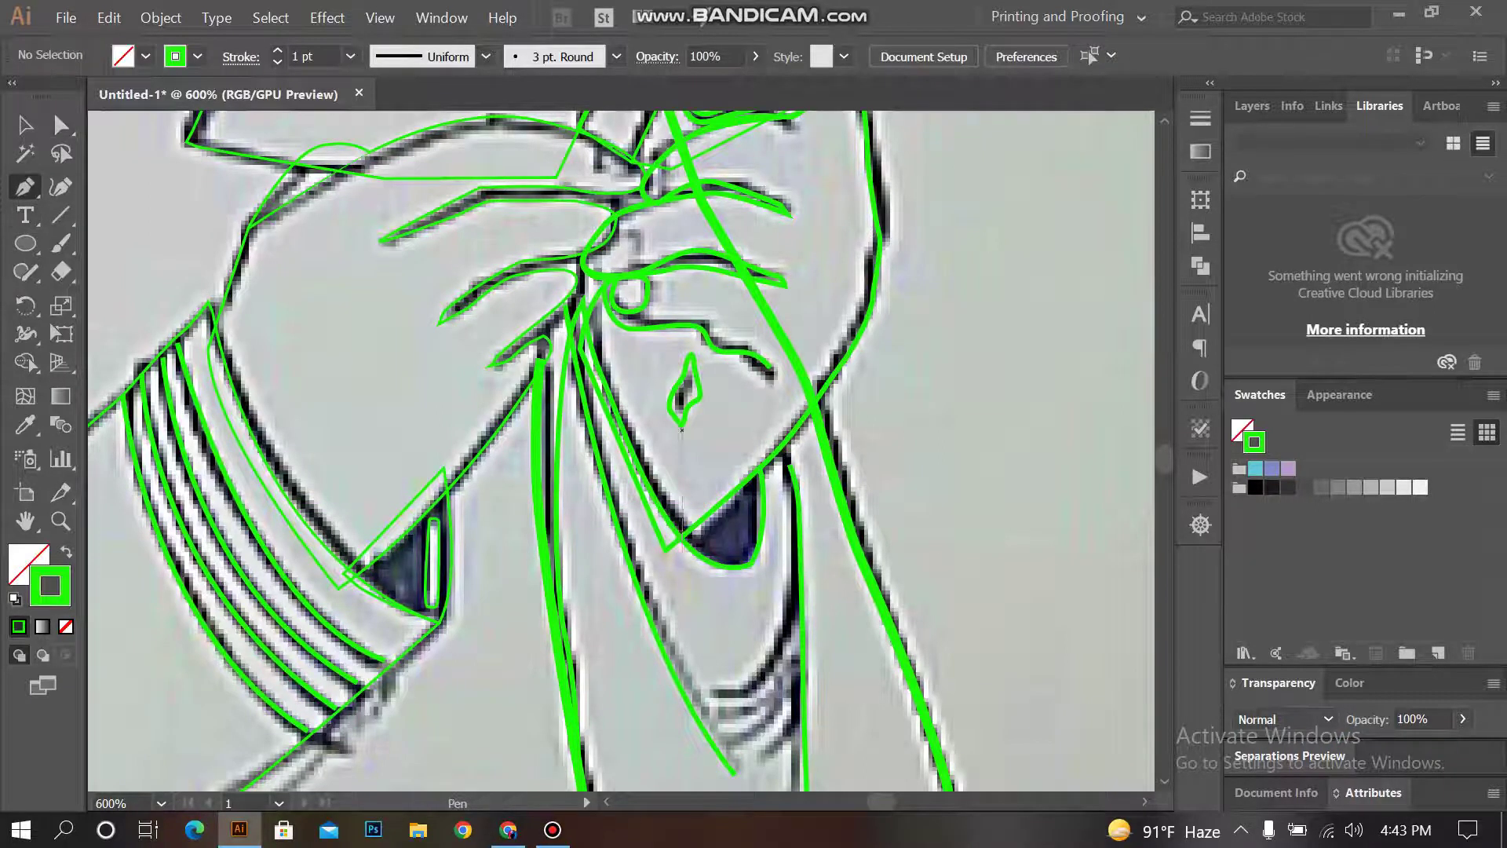
scroll(676, 520, "up", 2)
left_click(885, 359)
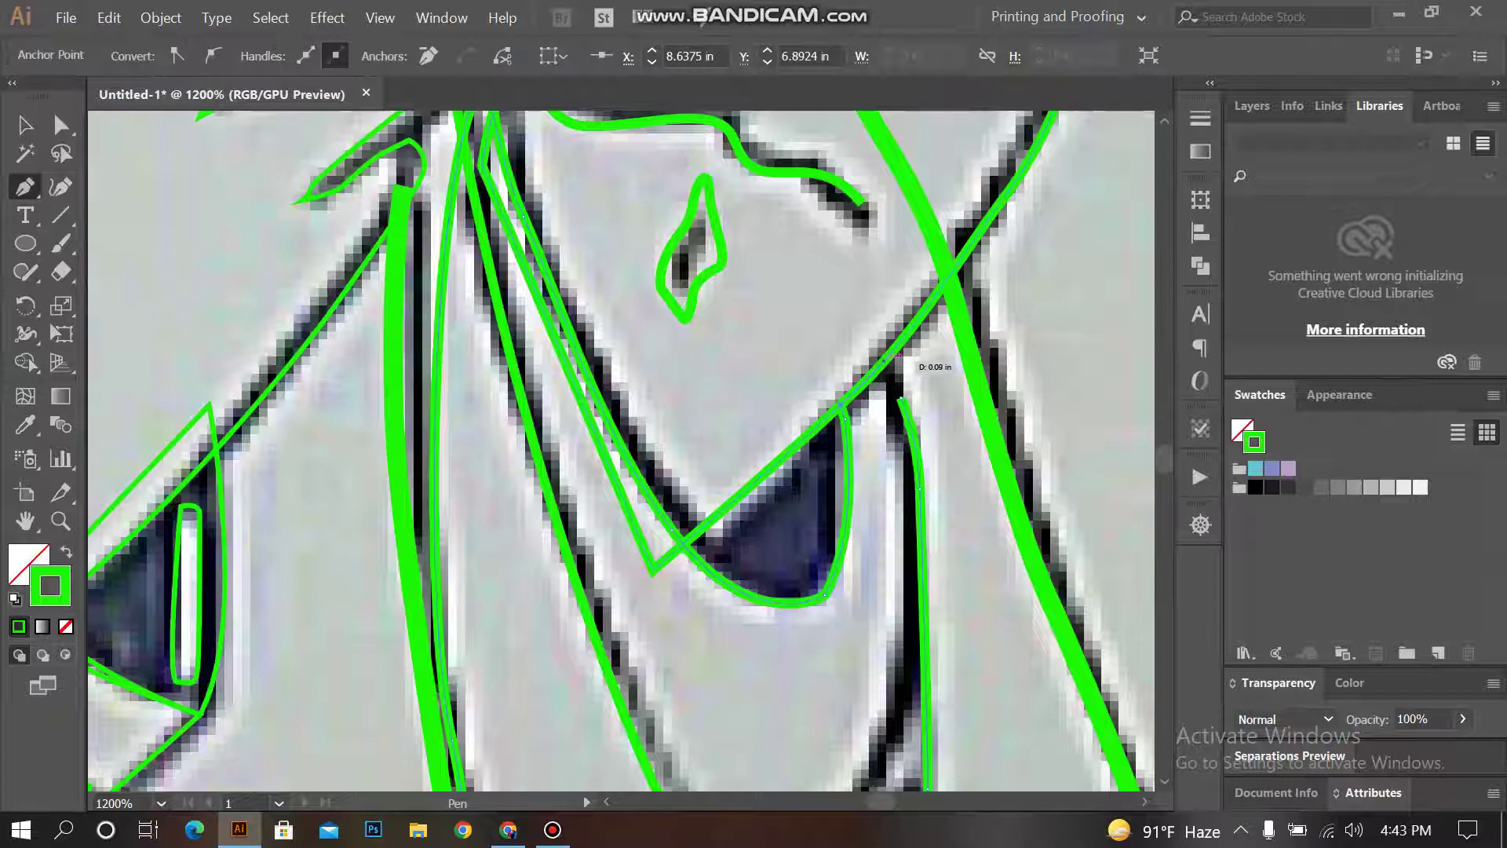
left_click(901, 399)
key("a")
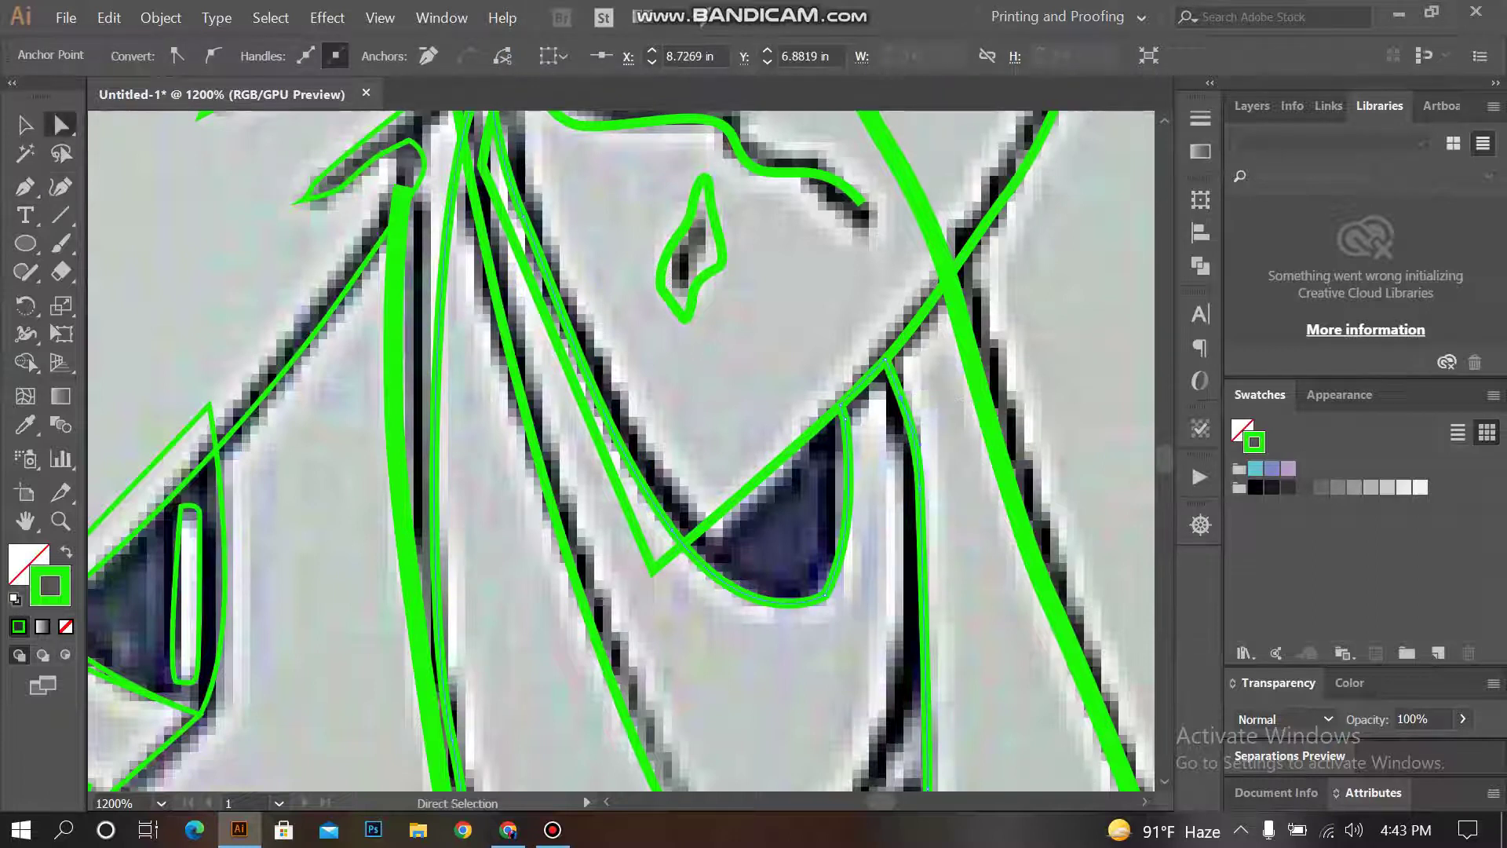
key("ctrl+shift+a")
scroll(621, 452, "down", 3)
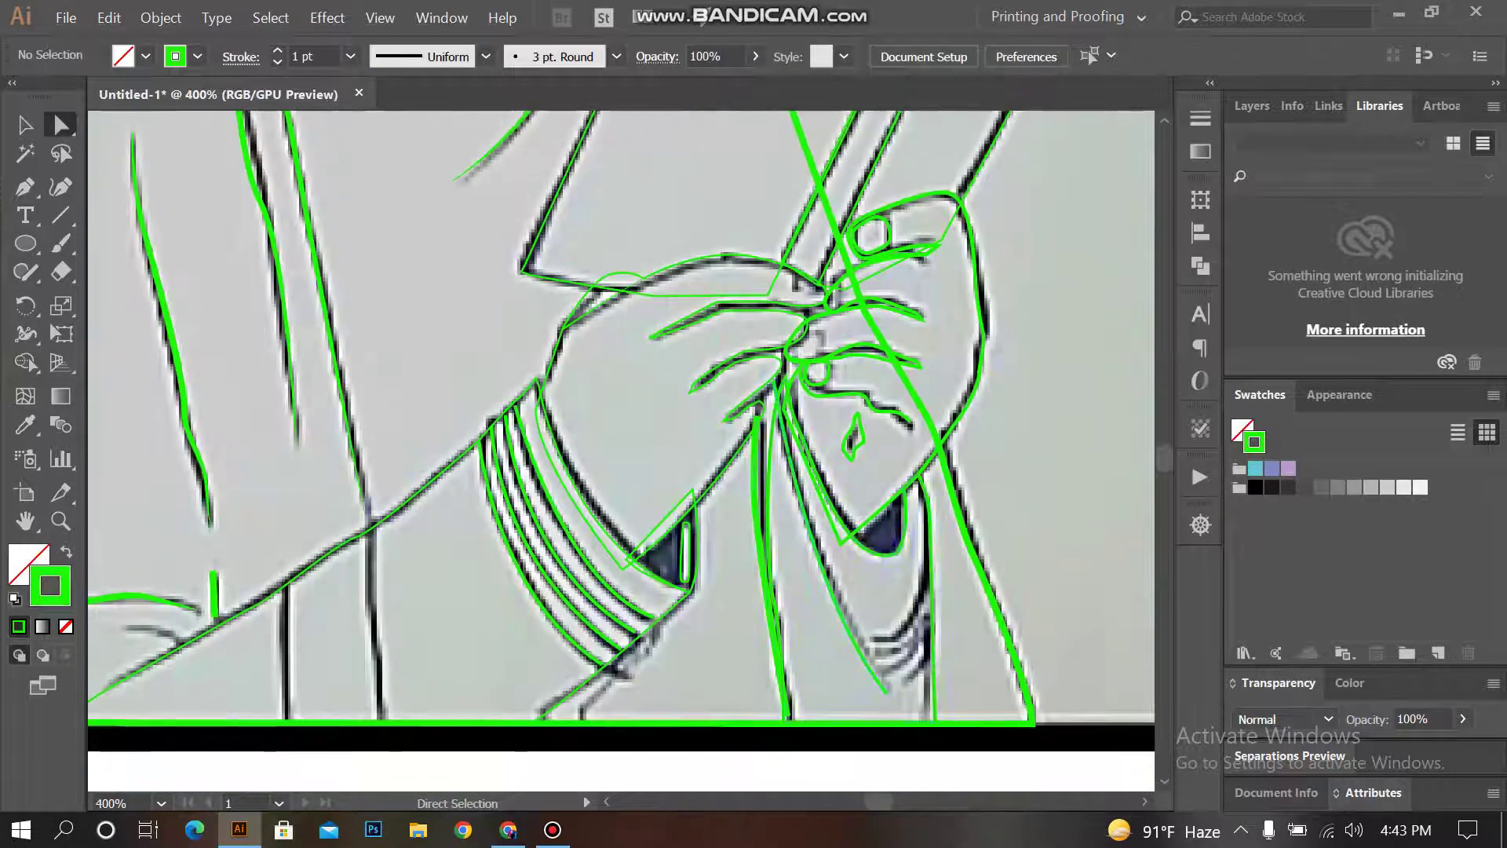
Step: Examine the traced sleeves, hands and book as bare outlines and return to the colour preview
scroll(620, 451, "up", 4)
key("ctrl+z")
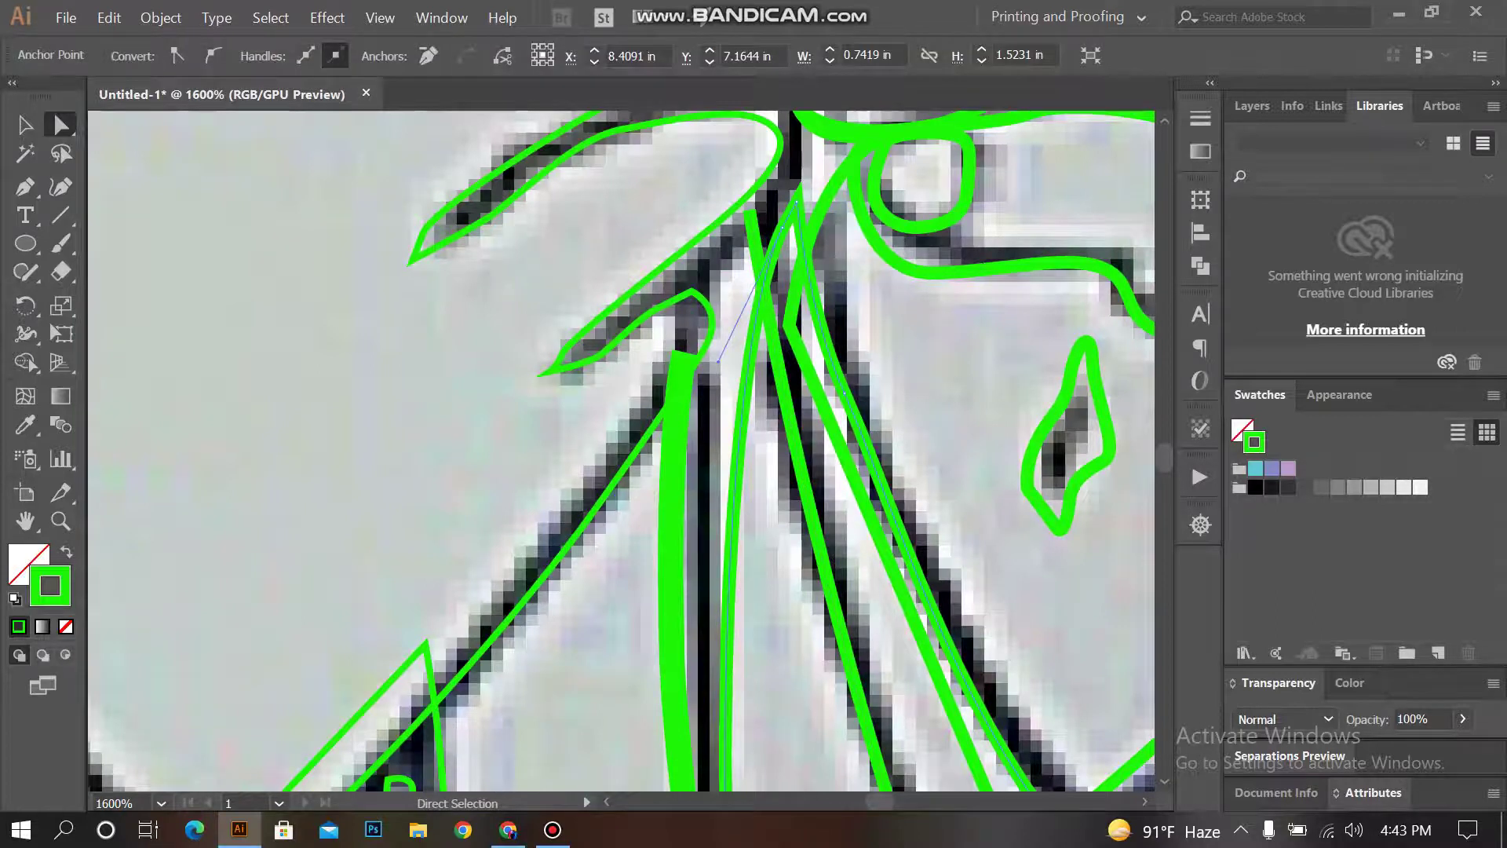
scroll(620, 452, "down", 4)
scroll(879, 507, "up", 2)
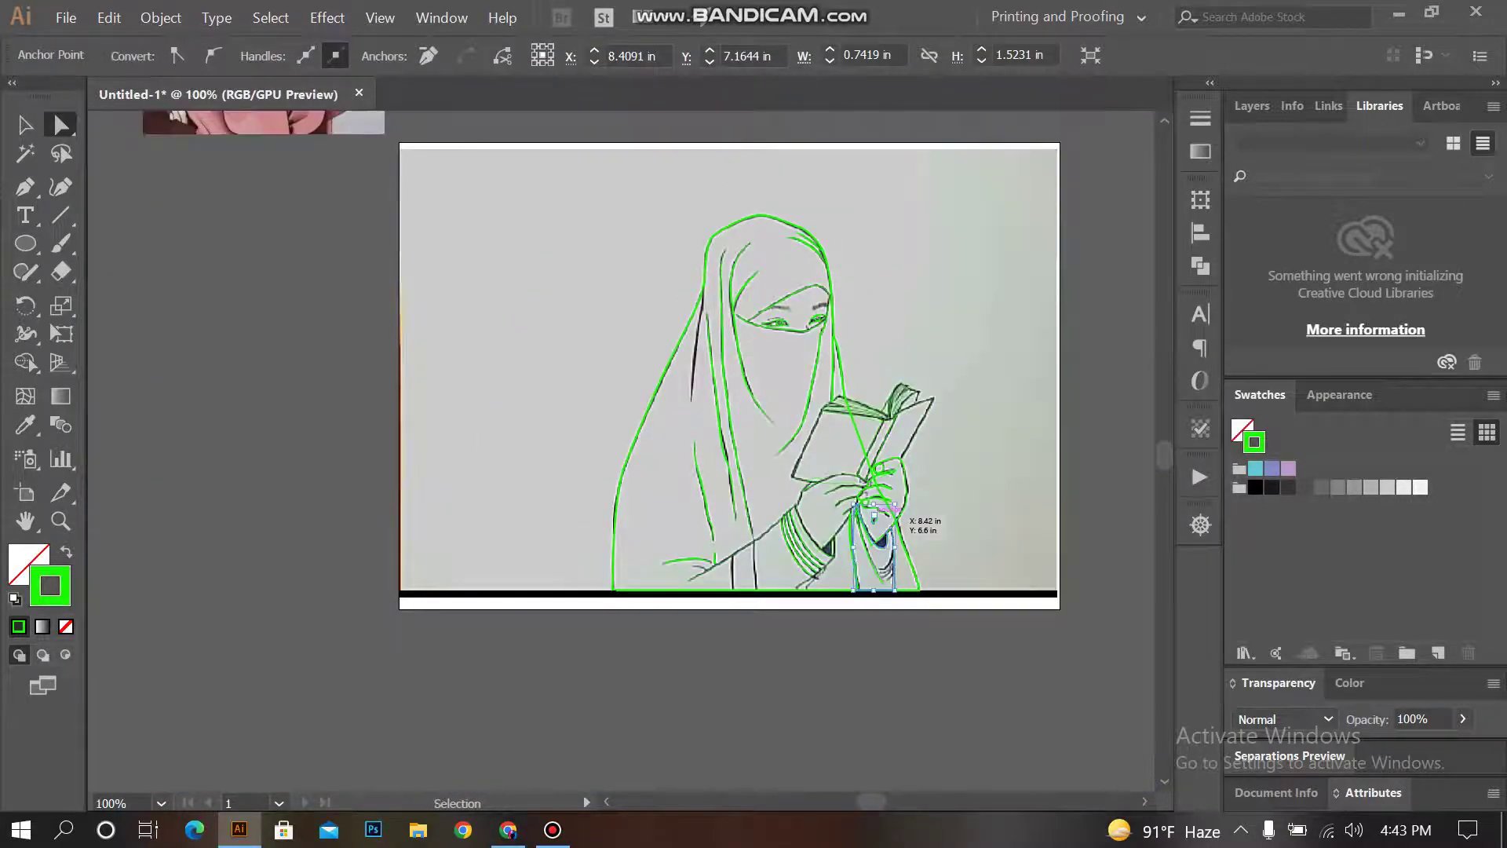
key("ctrl+y")
scroll(934, 495, "up", 1)
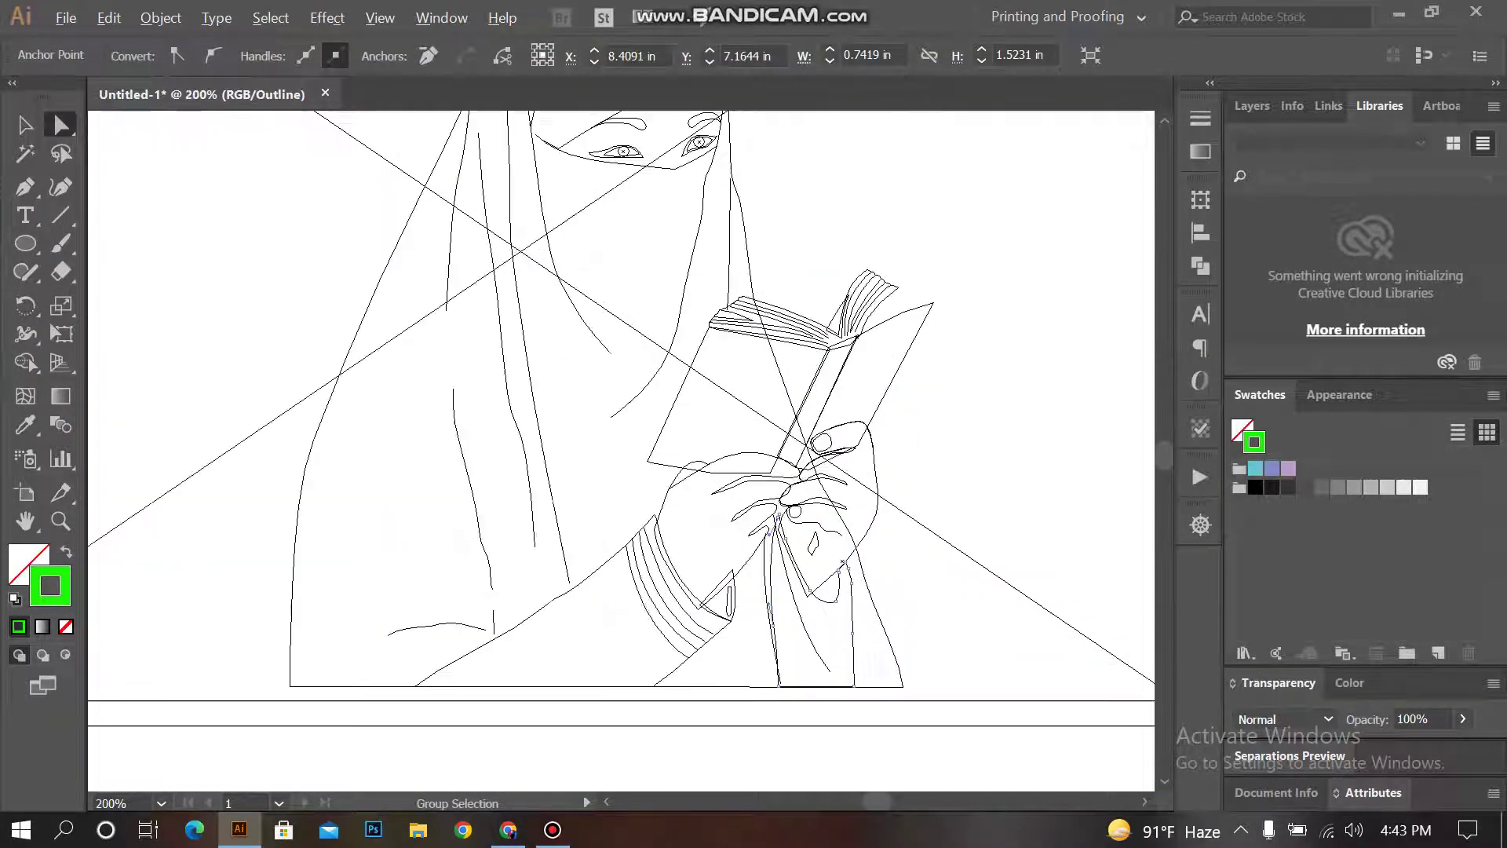
scroll(926, 404, "down", 1)
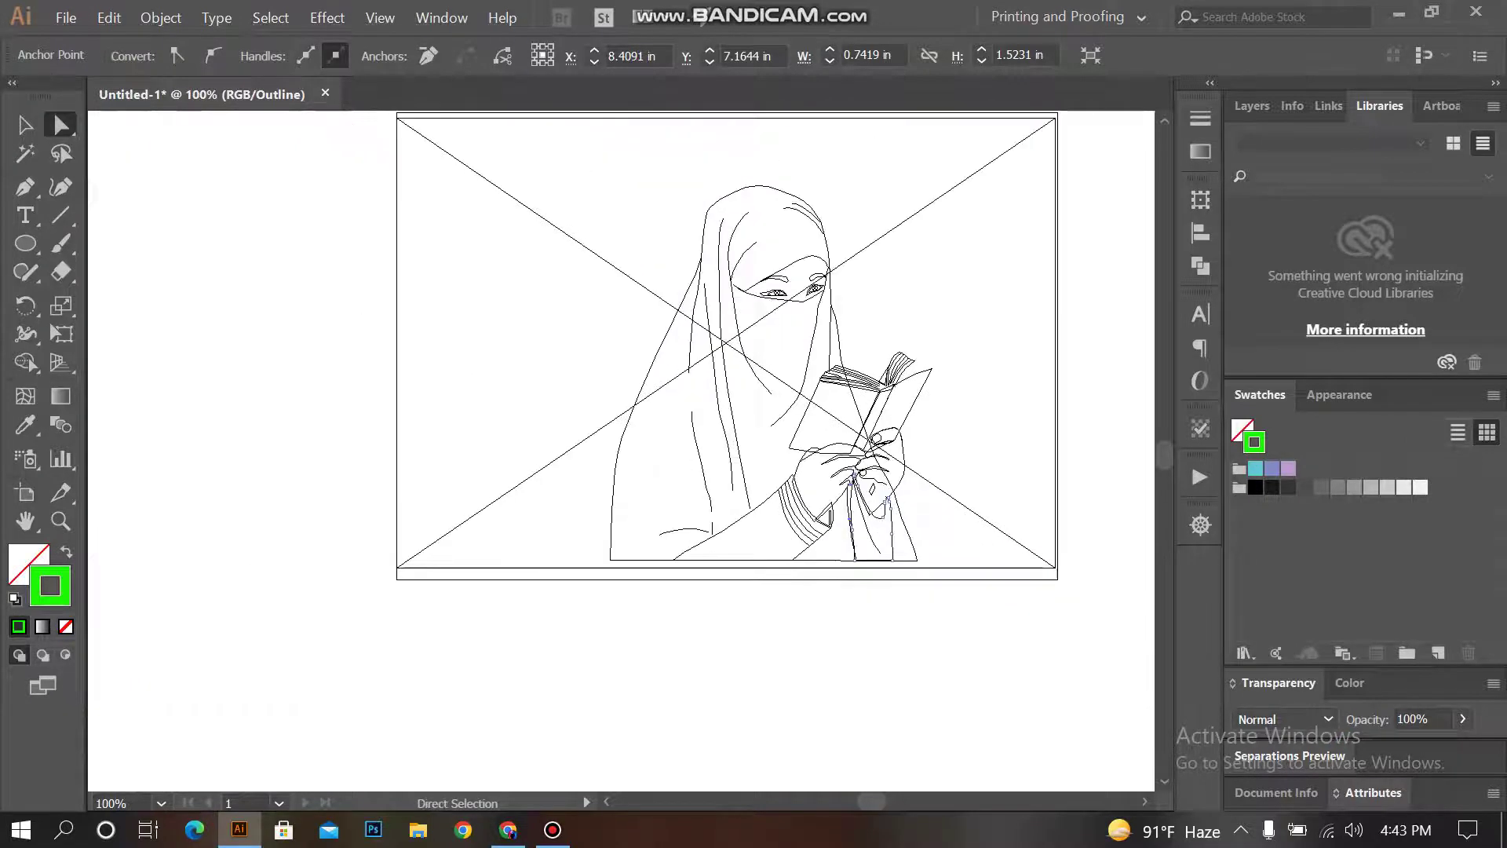
key("ctrl+y")
scroll(930, 368, "up", 6)
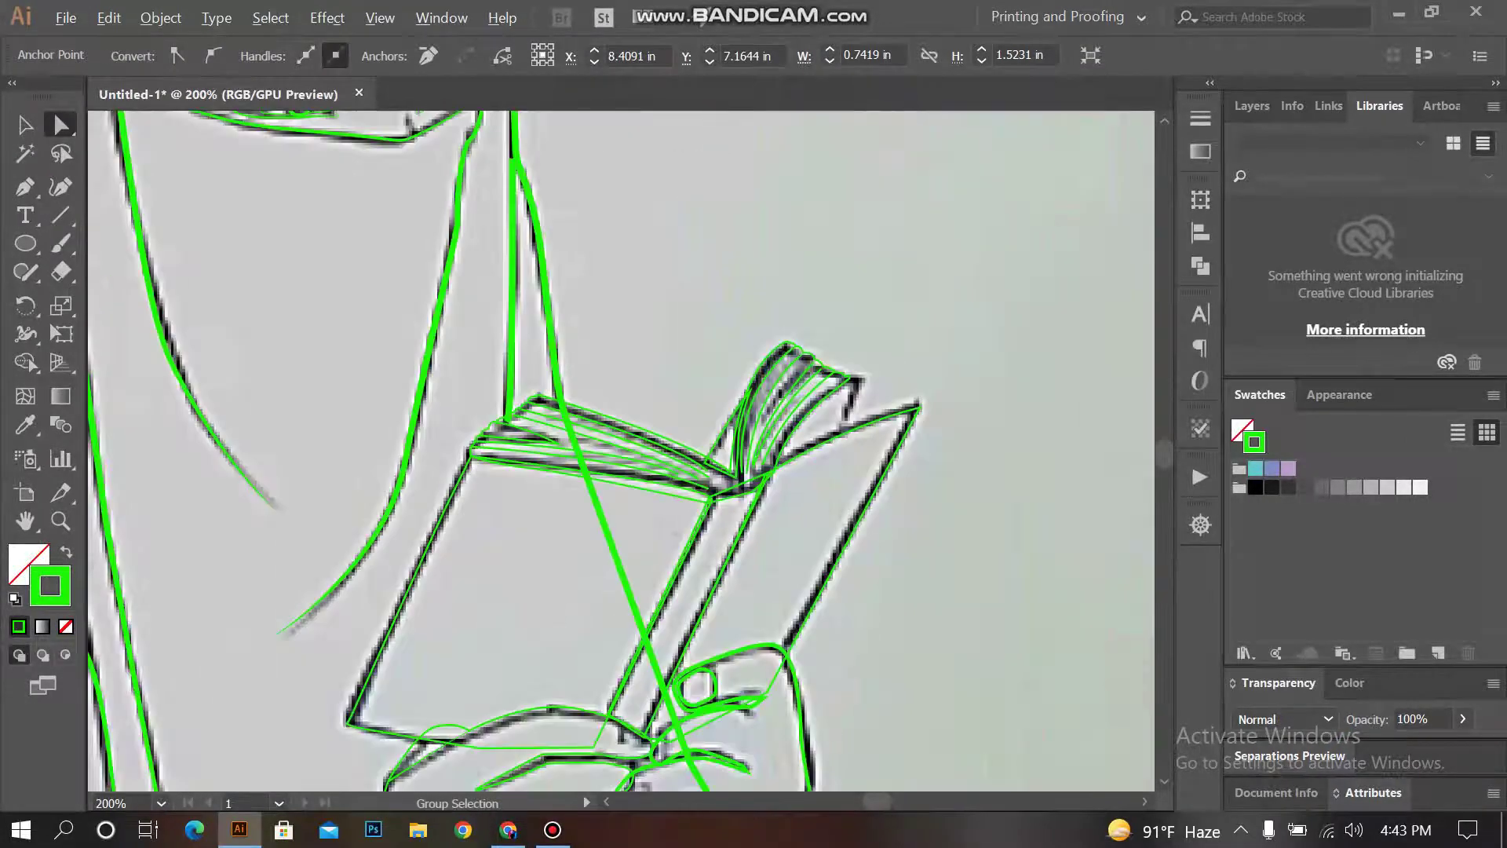
Step: Trace the outermost page of the book and the curved page edge along the far cover with the Pen tool
left_click(26, 187)
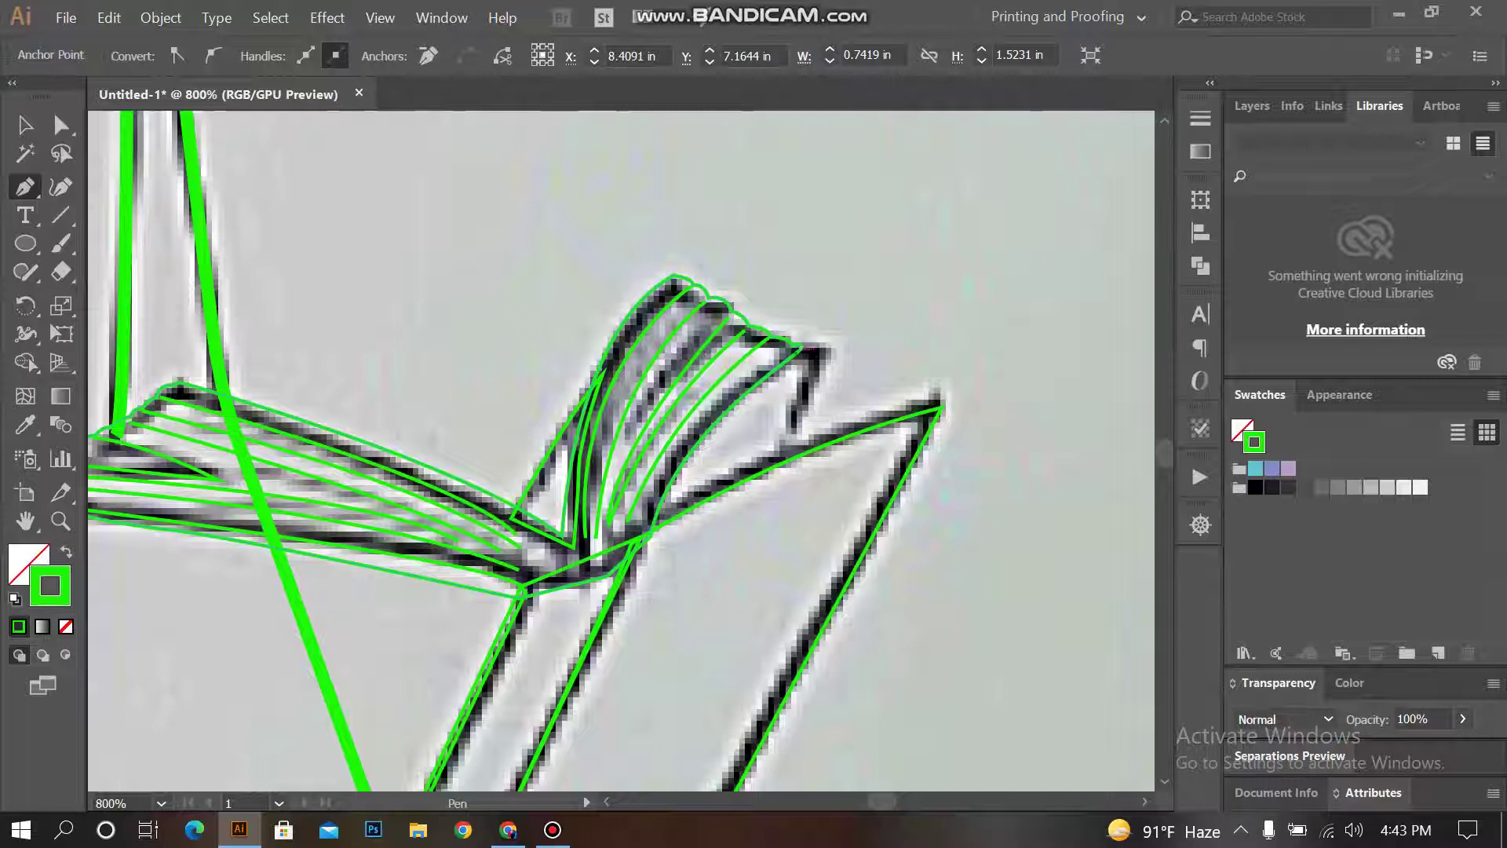
left_click_drag(823, 347, 674, 553)
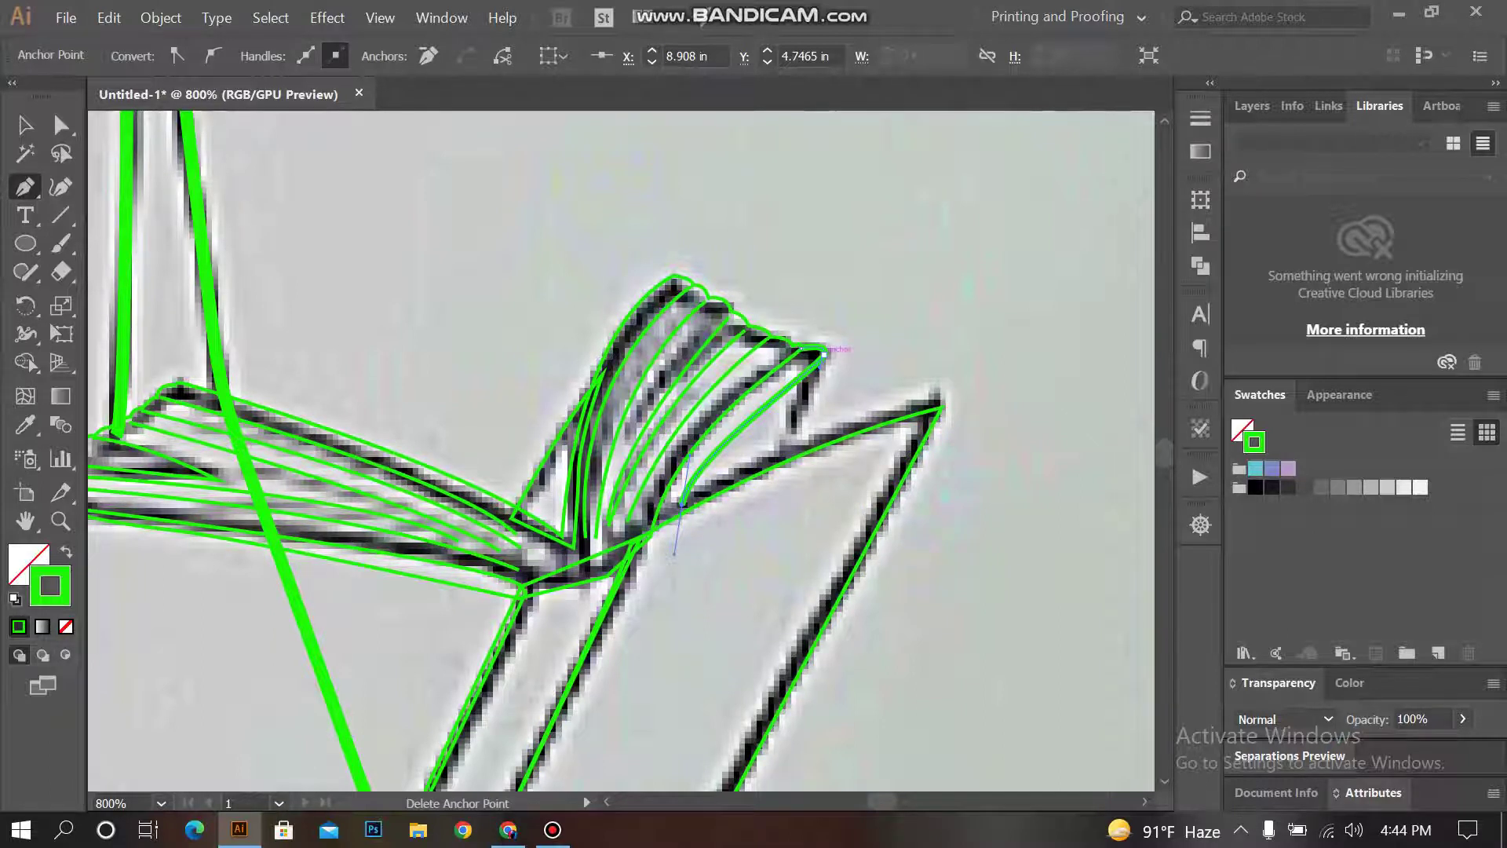
key("Escape")
left_click_drag(930, 386, 953, 388)
left_click_drag(734, 493, 766, 482)
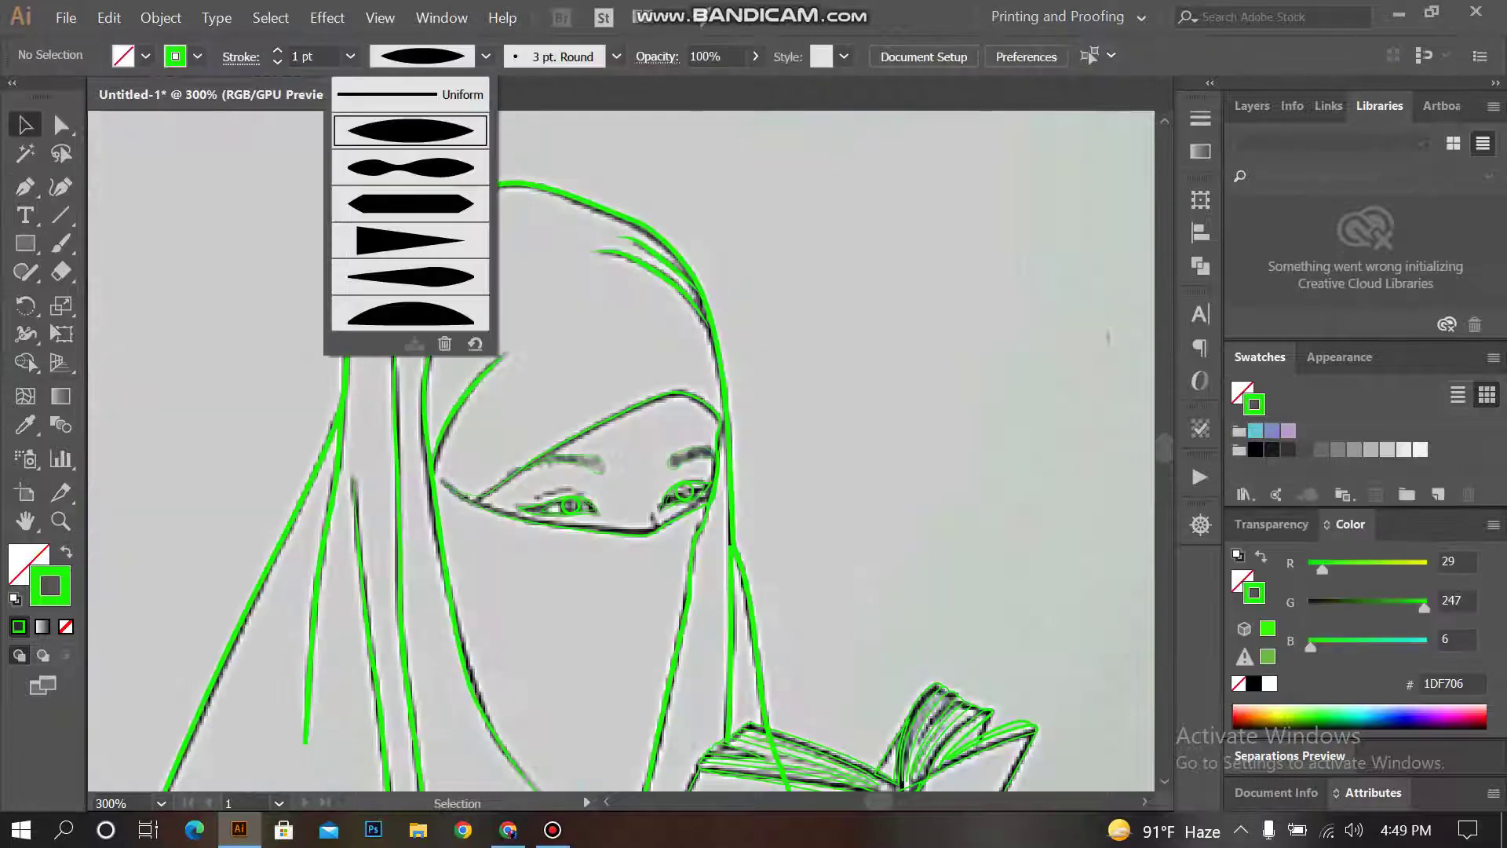
Step: Set the stroke width profile of the headscarf's upper face-opening line to Uniform
left_click(410, 94)
left_click(549, 439)
left_click(485, 56)
left_click(410, 94)
left_click(942, 313)
Step: Fill the outer veil silhouette with the pink sampled from the reference portrait's headscarf
key("ctrl+minus")
key("ctrl+minus")
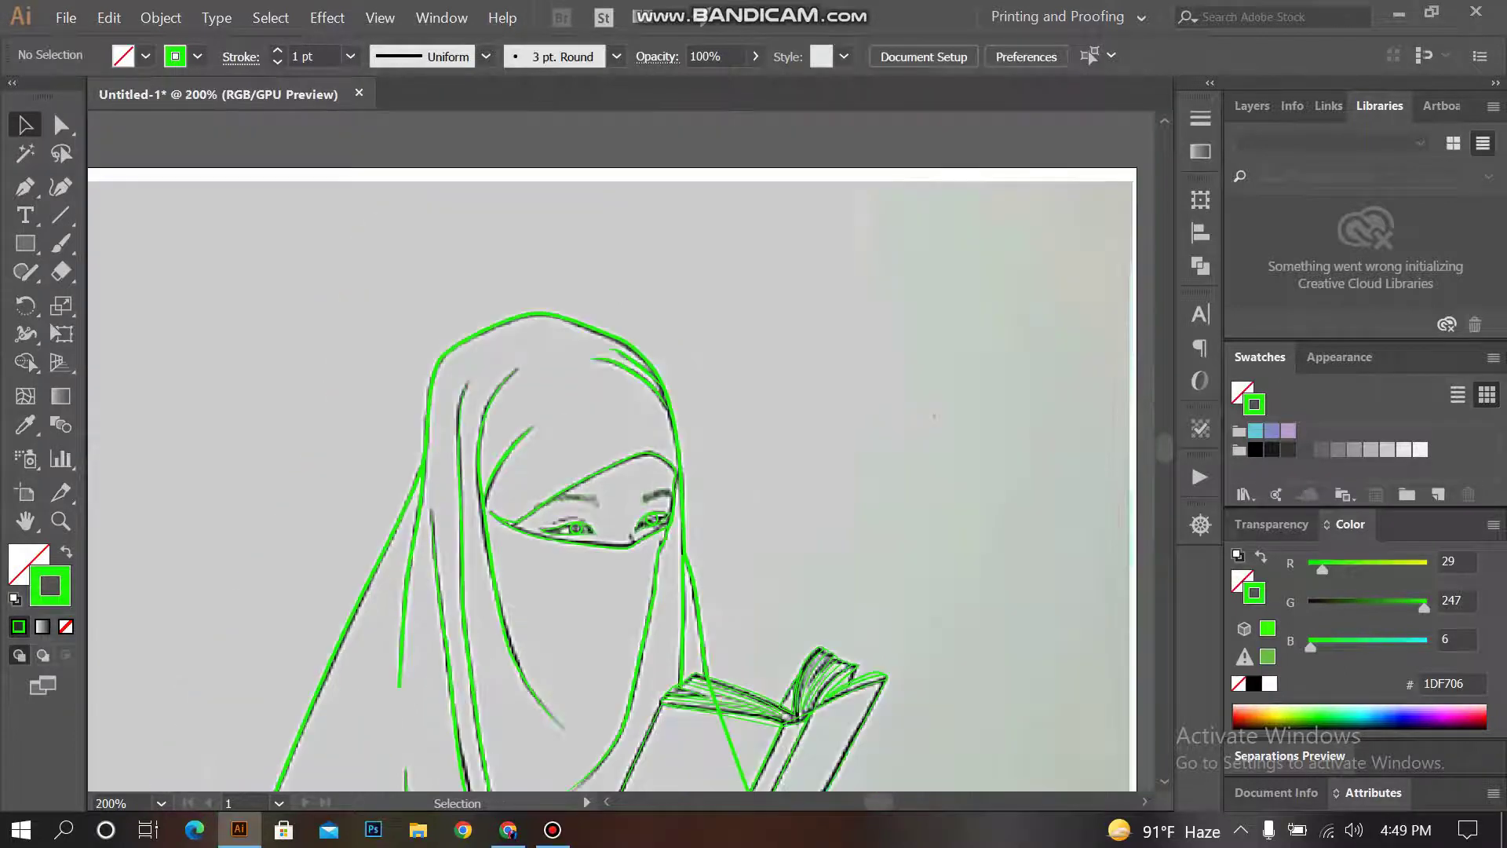
scroll(620, 447, "down", 3)
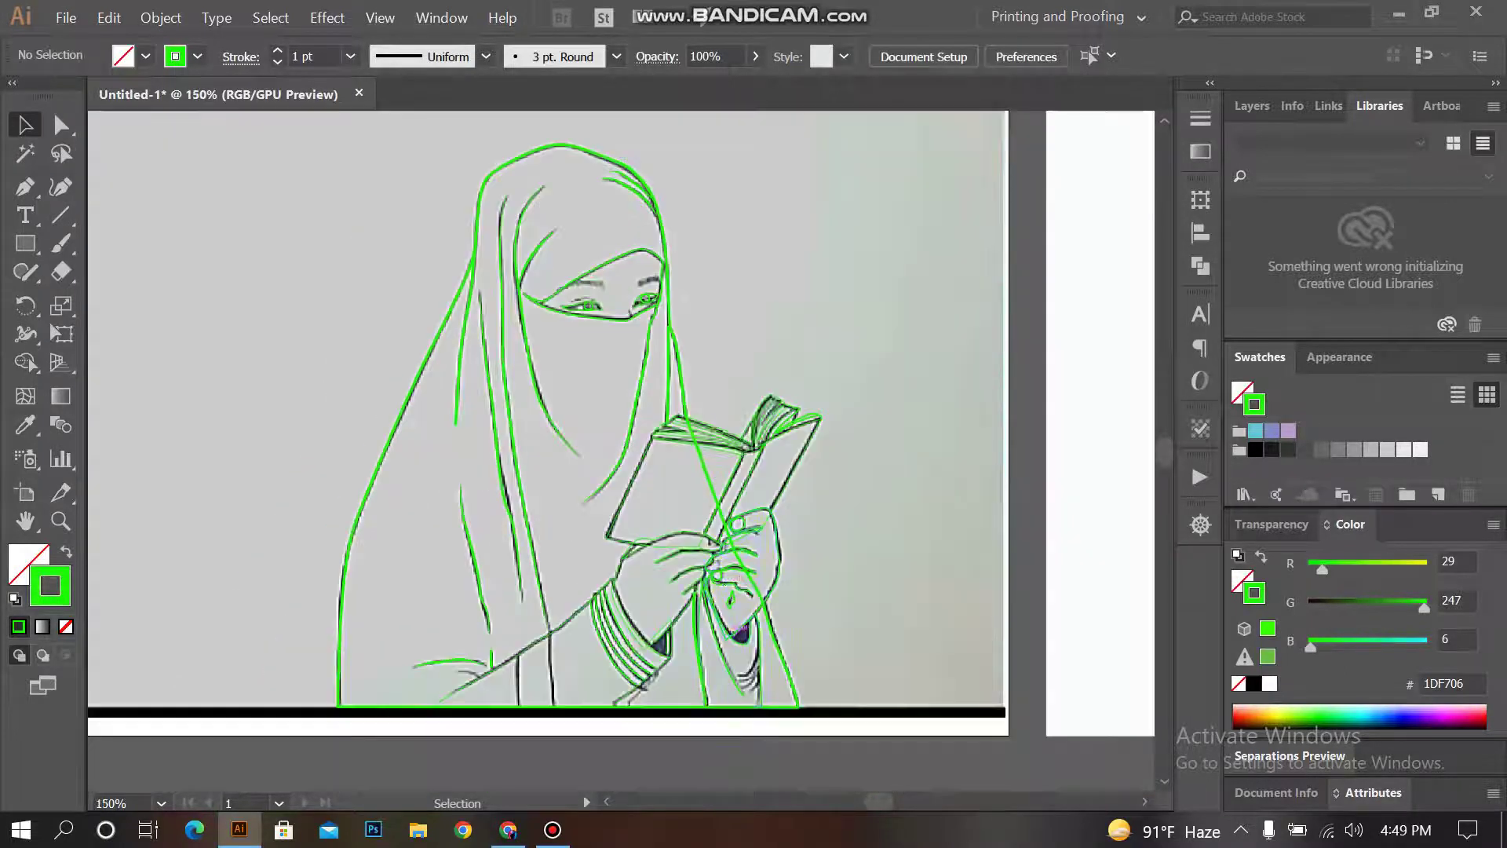
key("ctrl+y")
key("ctrl+y")
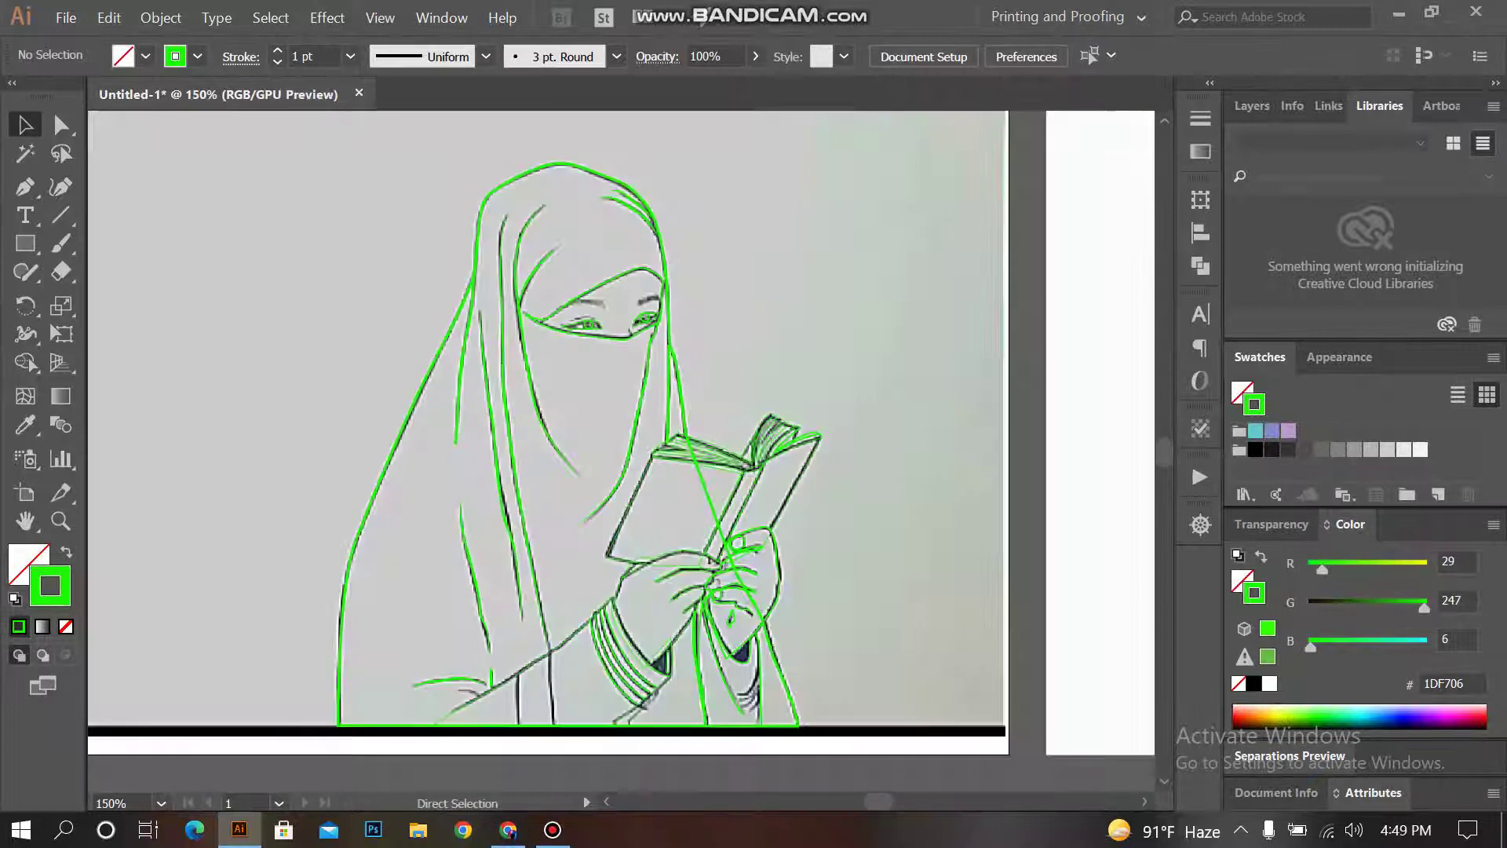
key("ctrl+minus")
left_click_drag(628, 510, 607, 509)
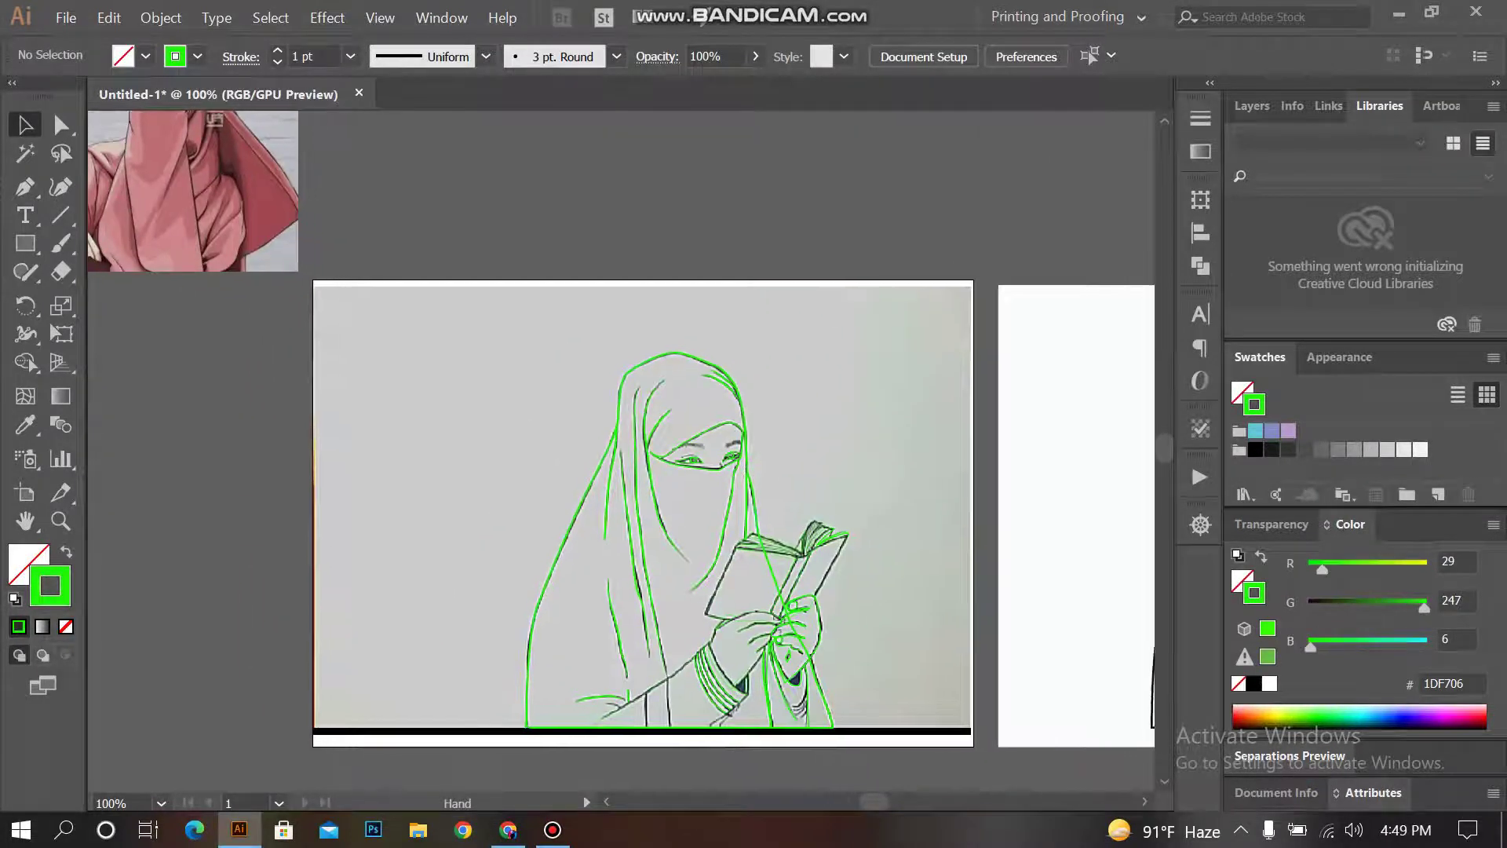
left_click(533, 611)
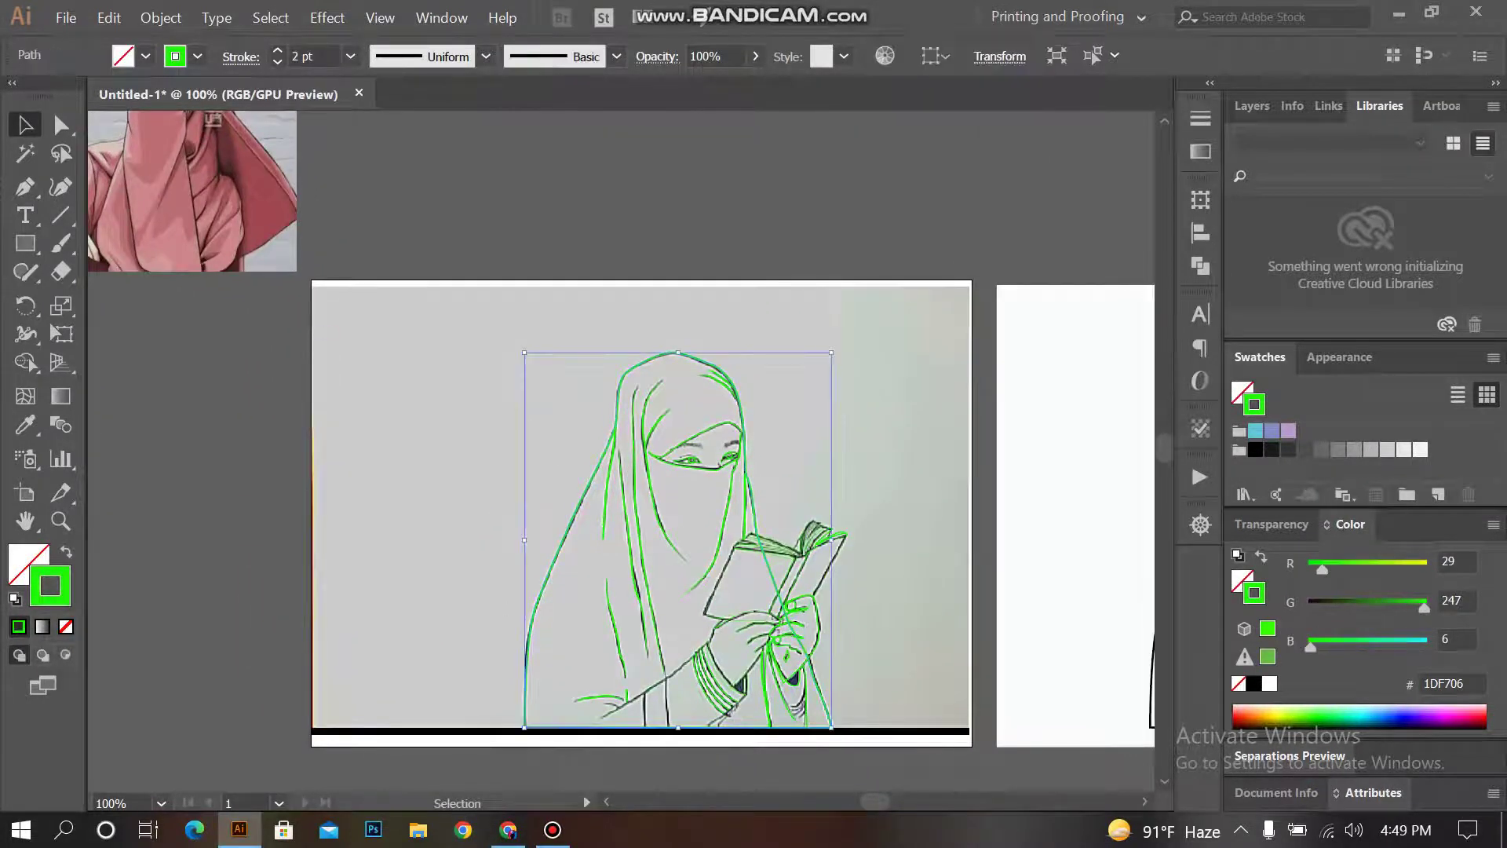
key("i")
left_click(134, 173)
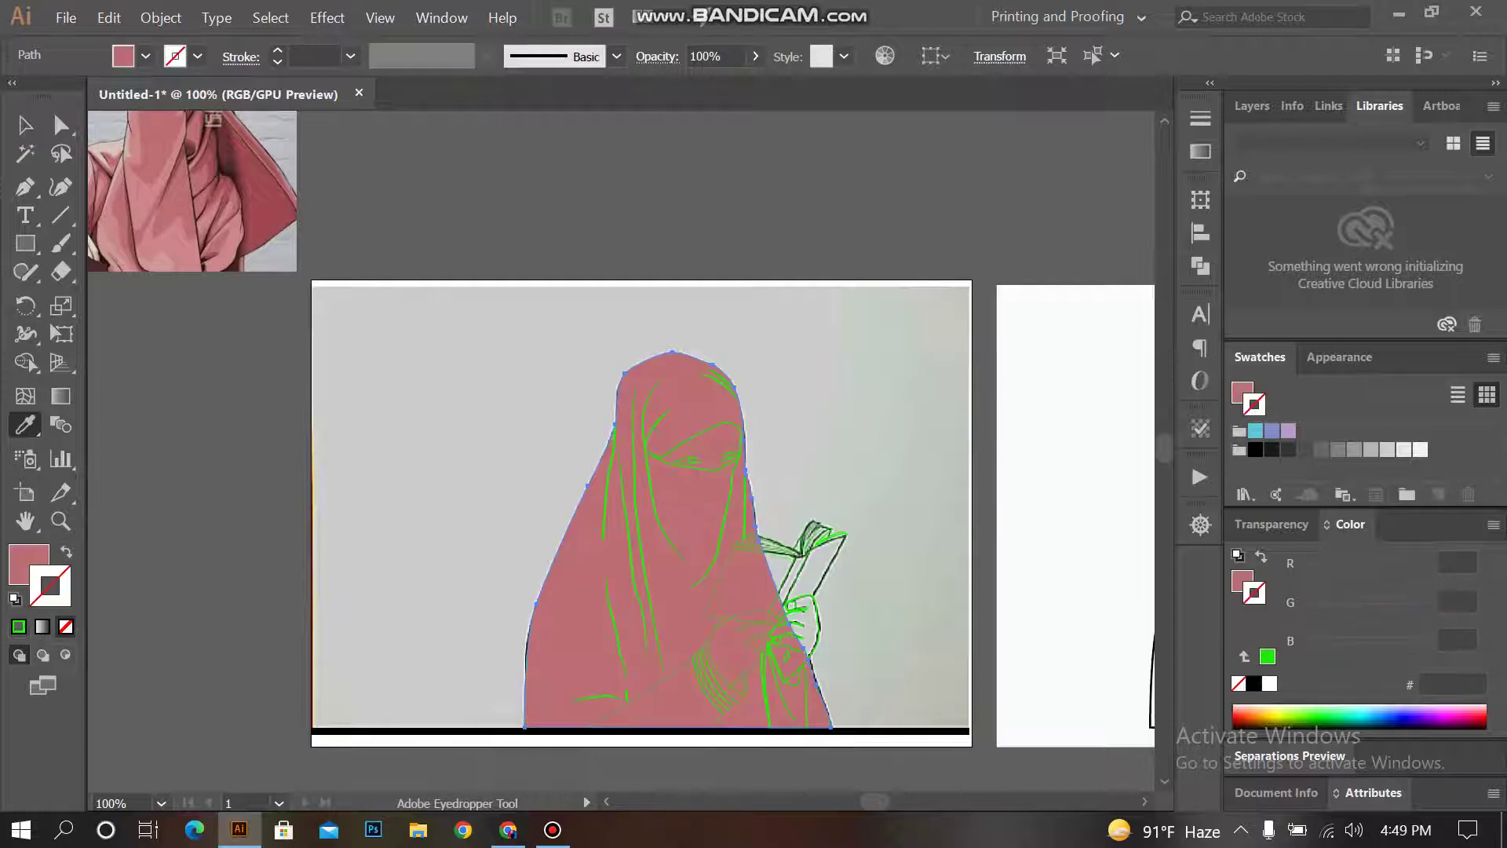